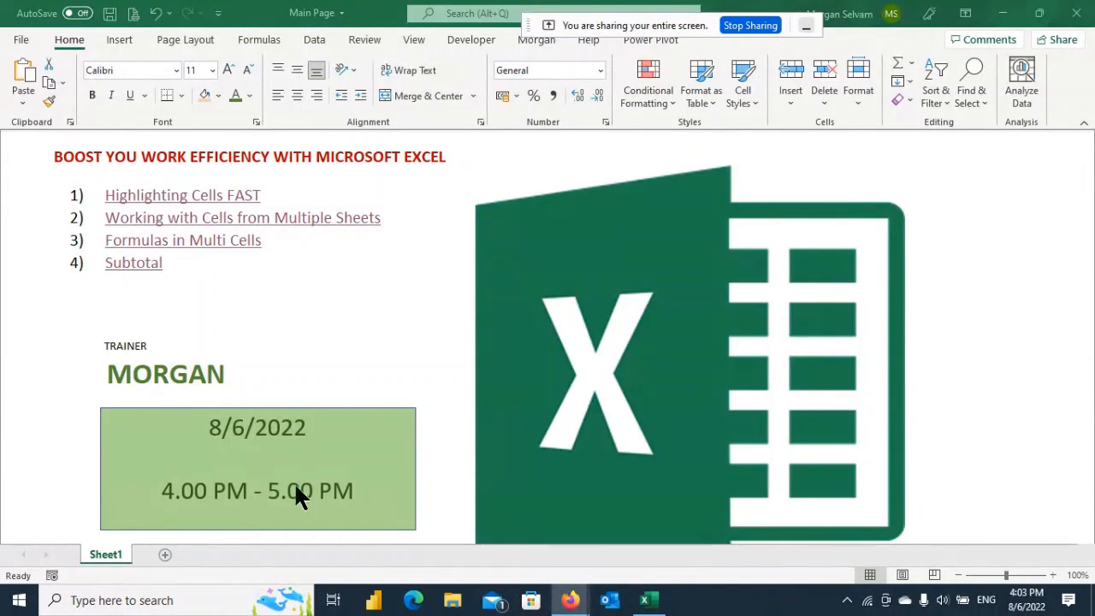
Step: Open the Highlighting Cells FAST exercise and select the North region table from A2 to O6
{"action": "left_click", "coordinate": [214, 197]}
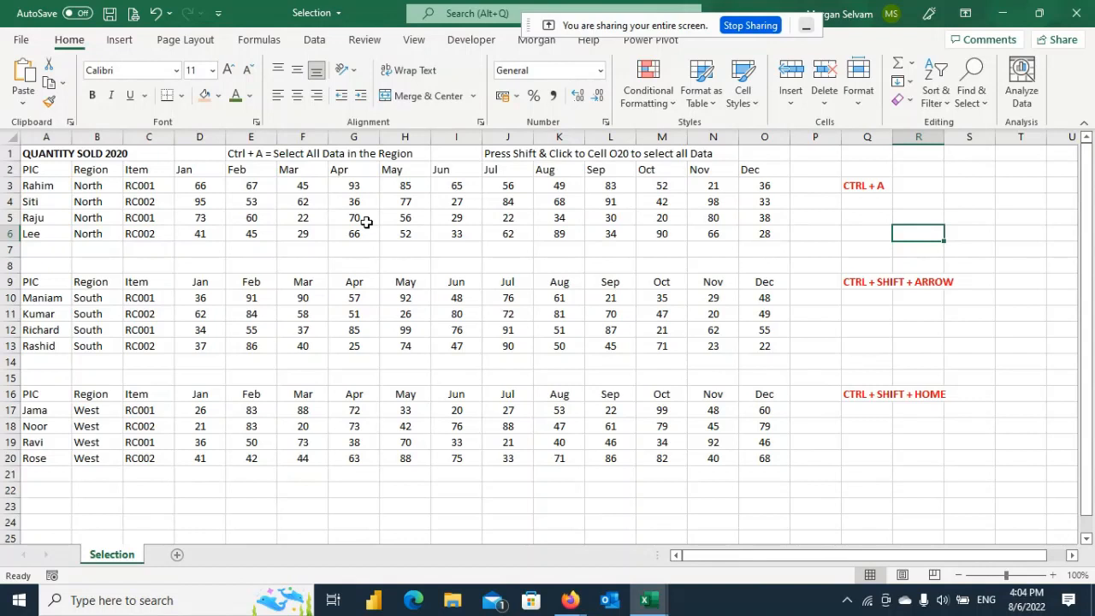
{"action": "left_click_drag", "start_coordinate": [39, 168], "coordinate": [765, 242]}
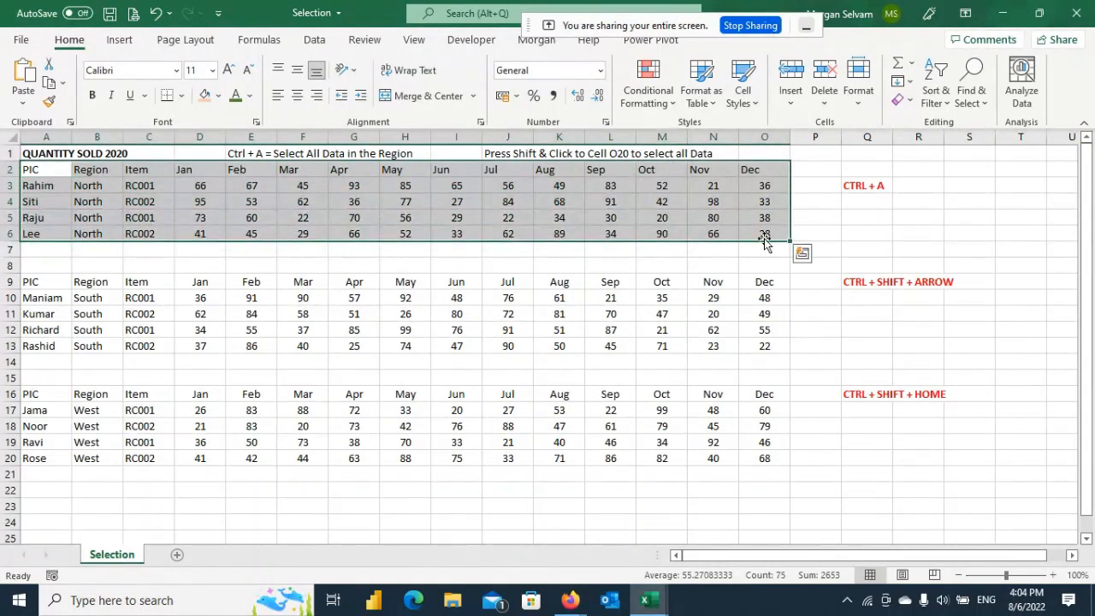
{"action": "left_click", "coordinate": [763, 237]}
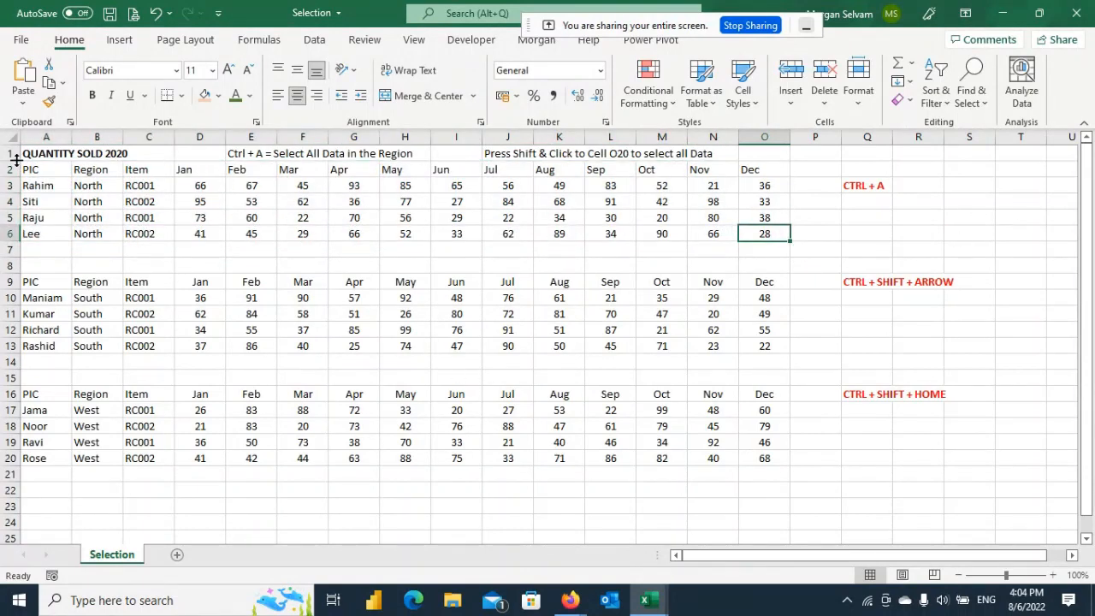
{"action": "left_click_drag", "start_coordinate": [24, 167], "coordinate": [748, 235]}
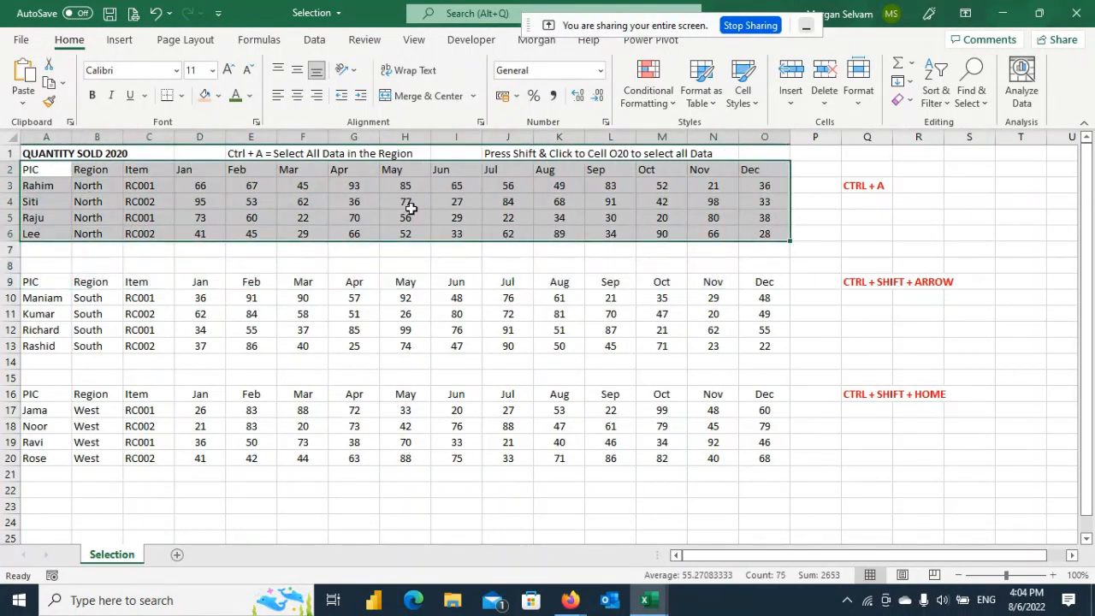
{"action": "left_click", "coordinate": [353, 201]}
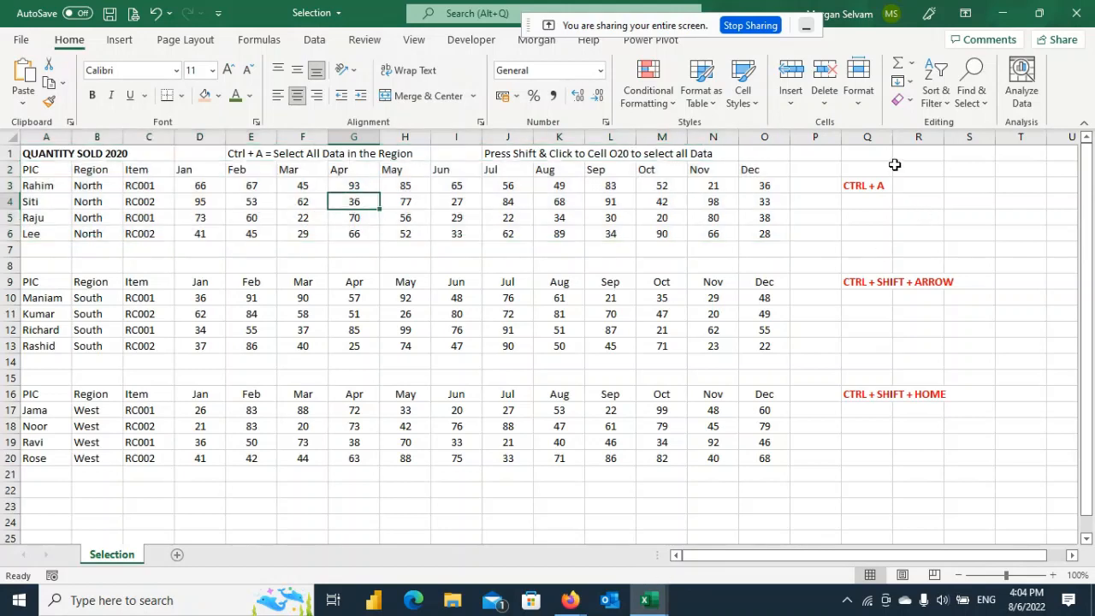
Step: Set the font size of the shortcut labels in column Q to 12
{"action": "left_click", "coordinate": [864, 139]}
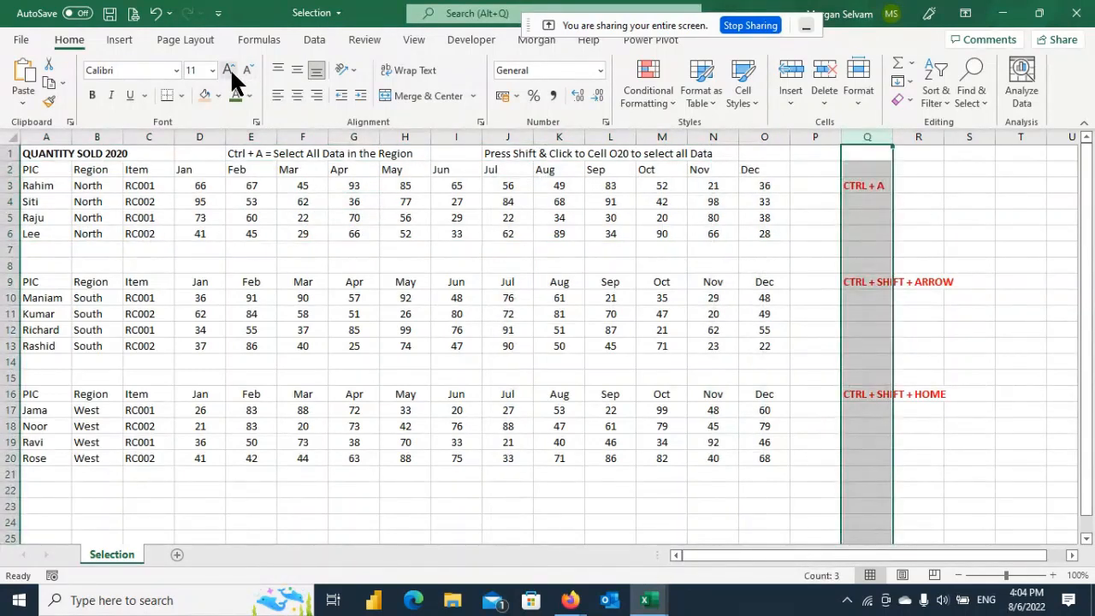
{"action": "left_click", "coordinate": [231, 72]}
{"action": "left_click", "coordinate": [231, 72]}
{"action": "left_click", "coordinate": [231, 71]}
{"action": "left_click", "coordinate": [231, 72]}
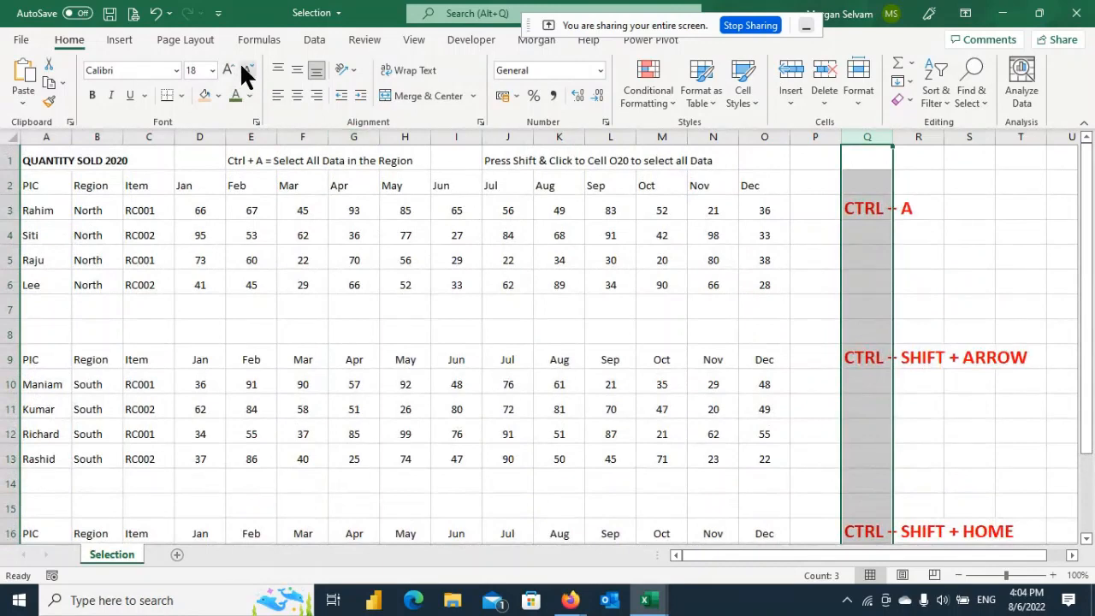
{"action": "left_click", "coordinate": [245, 72]}
{"action": "left_click", "coordinate": [245, 72]}
{"action": "left_click", "coordinate": [244, 72]}
{"action": "left_click", "coordinate": [245, 72]}
{"action": "left_click", "coordinate": [814, 208]}
{"action": "left_click", "coordinate": [866, 185]}
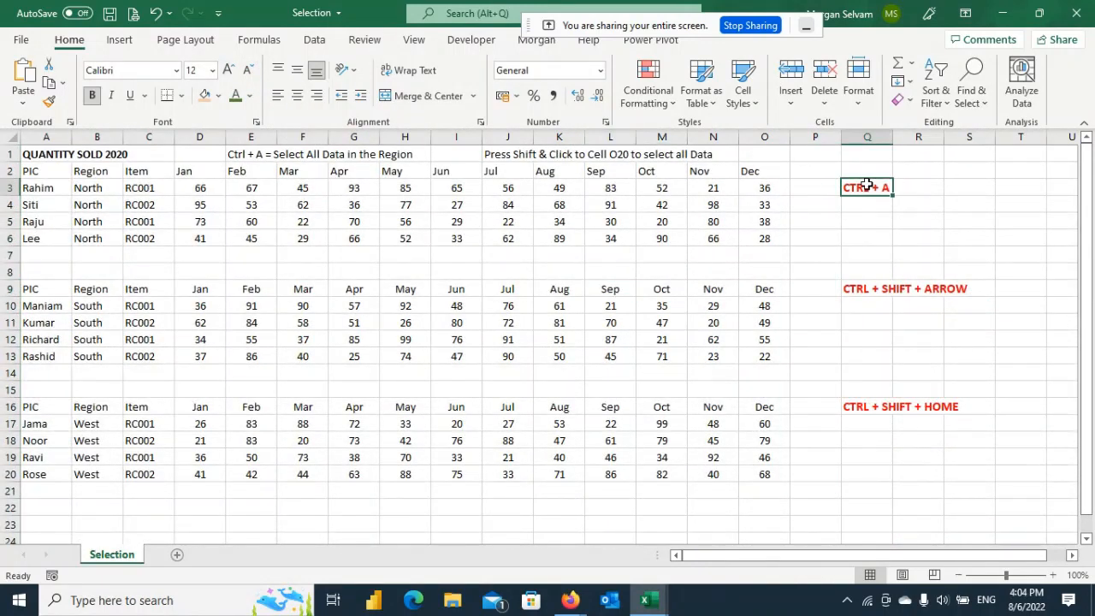
Step: Select the whole first data region, A1:O6, starting from cell K5
{"action": "left_click", "coordinate": [573, 224]}
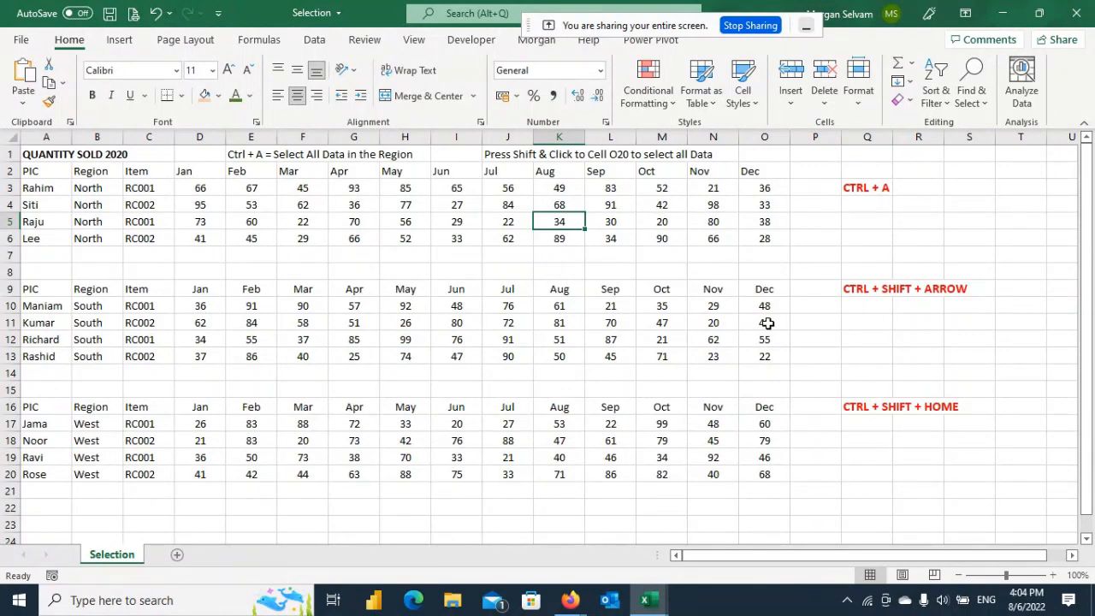
{"action": "left_click_drag", "start_coordinate": [876, 195], "coordinate": [877, 345]}
{"action": "key", "text": "ctrl+a"}
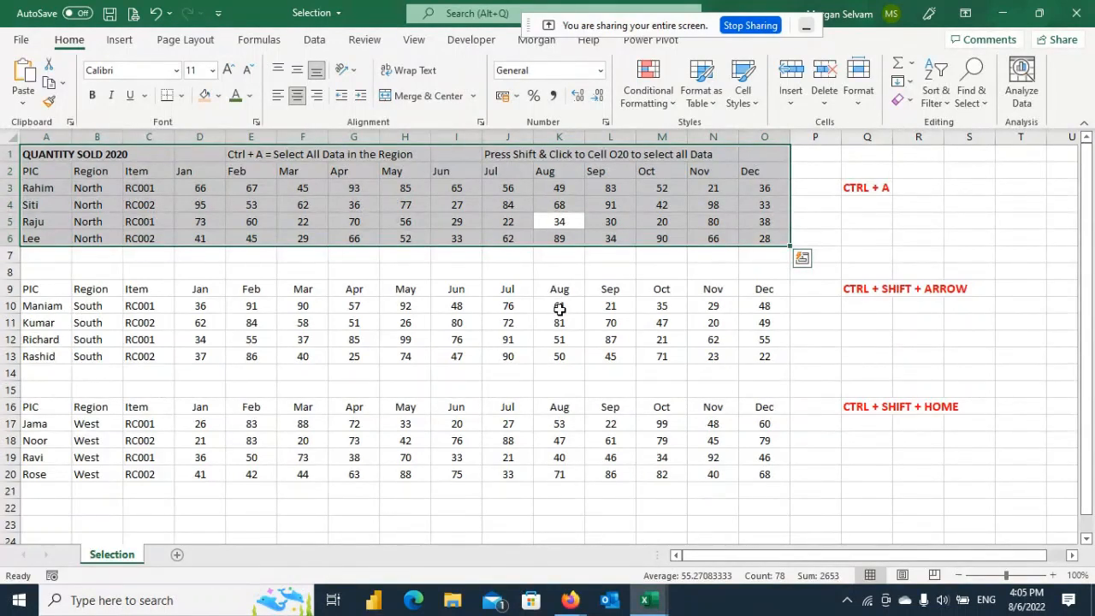
Step: Reselect the entire first data region, A1:O6, this time starting from cell D5
{"action": "left_click", "coordinate": [957, 224]}
{"action": "left_click", "coordinate": [713, 220]}
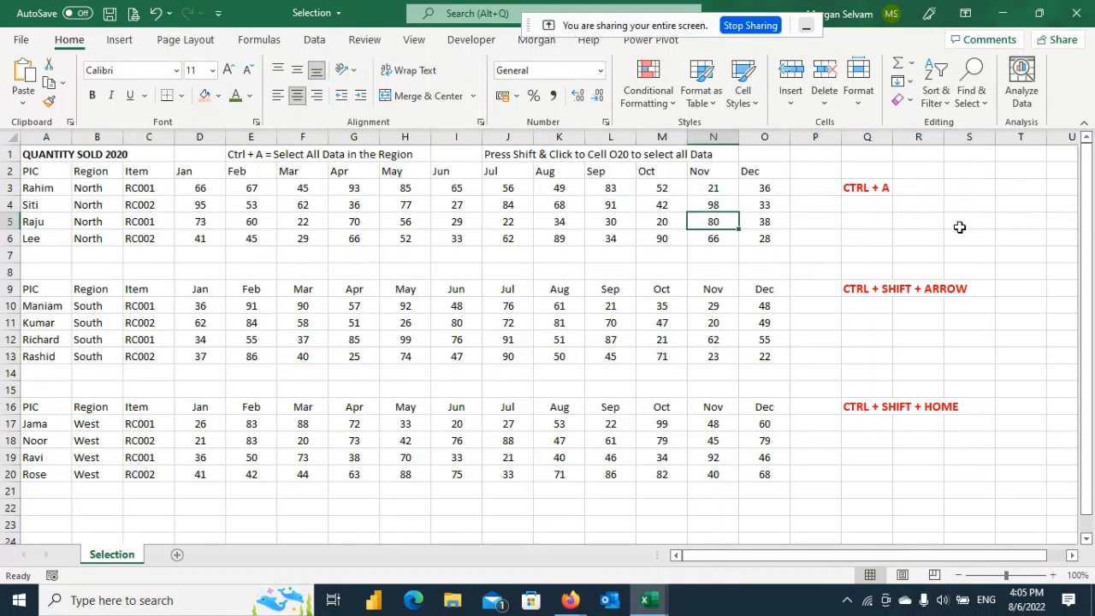
{"action": "left_click", "coordinate": [958, 225]}
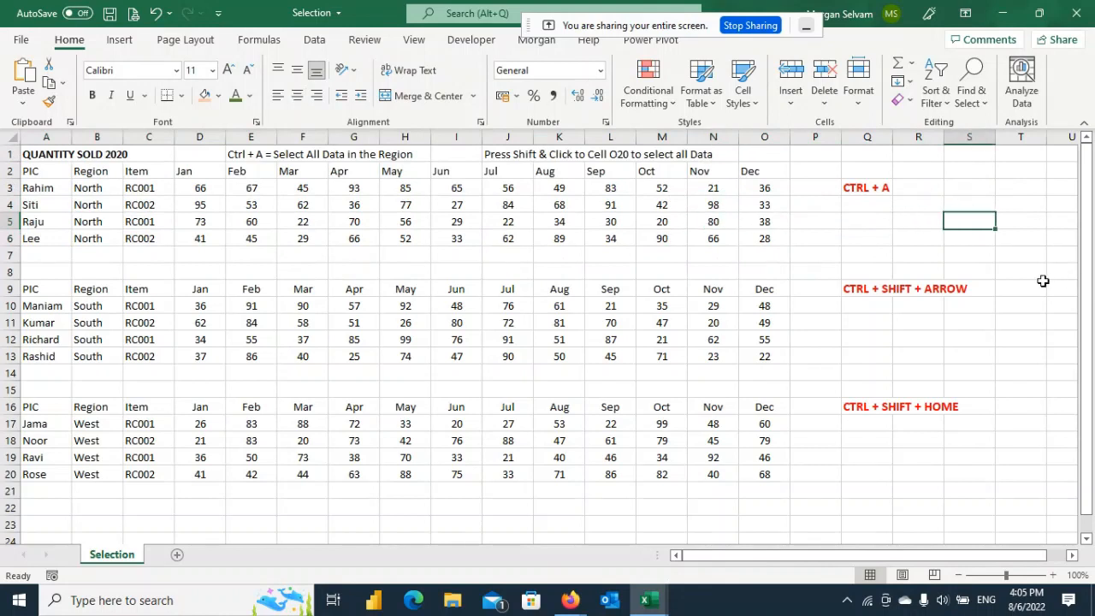
{"action": "left_click_drag", "start_coordinate": [990, 238], "coordinate": [1020, 442]}
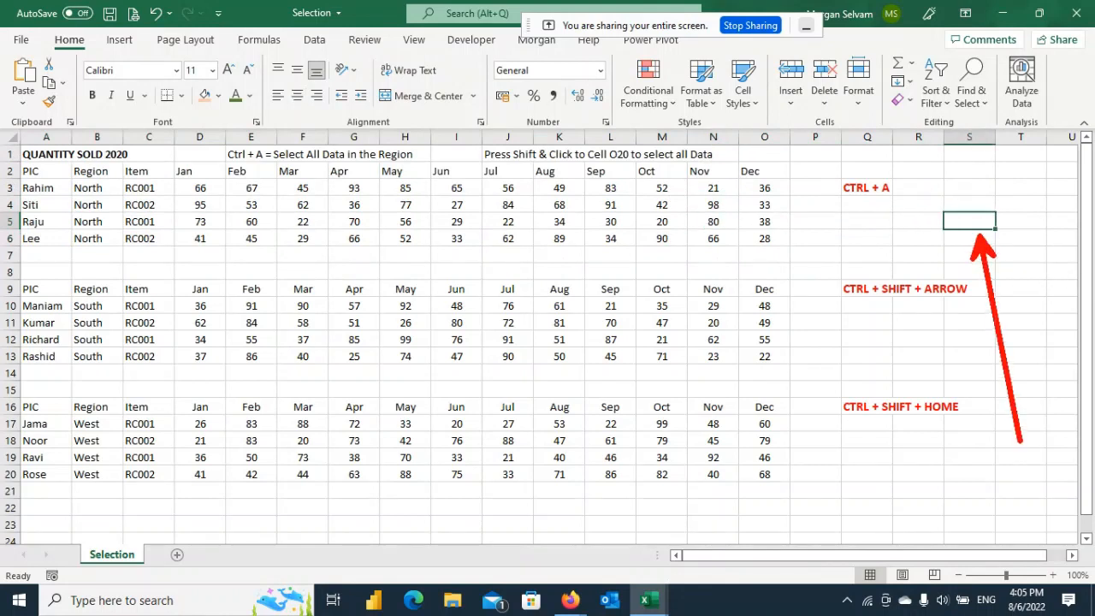
{"action": "left_click", "coordinate": [453, 221]}
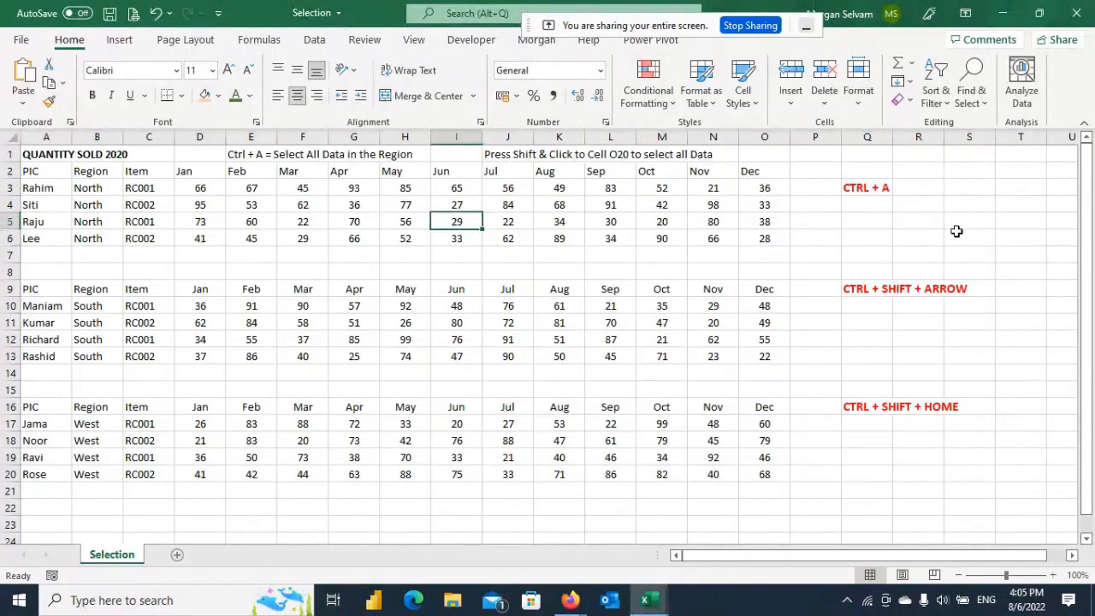
{"action": "left_click", "coordinate": [180, 221]}
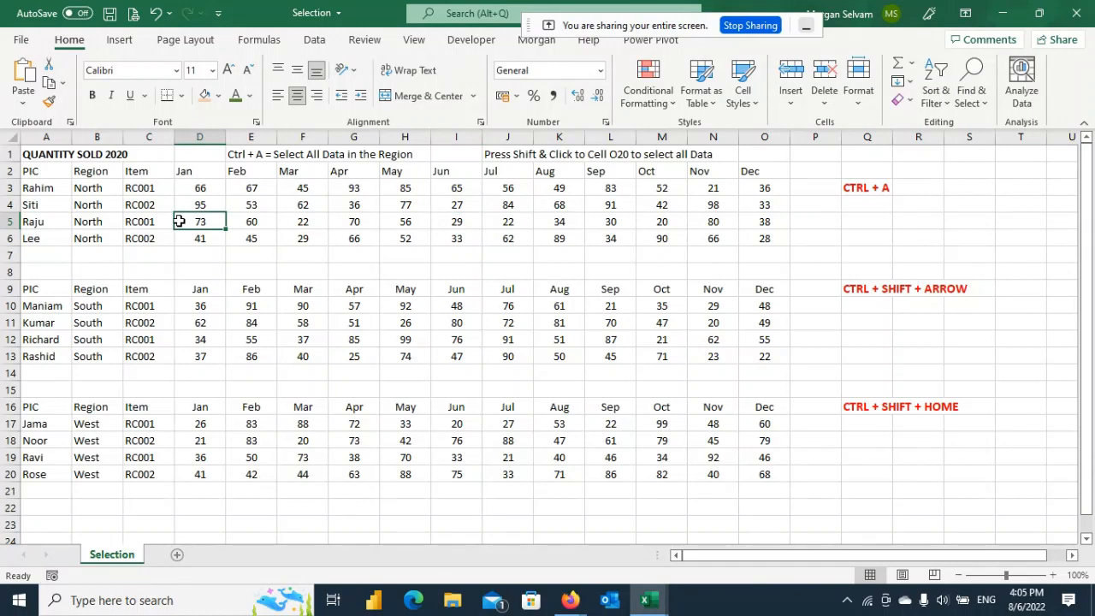
{"action": "key", "text": "ctrl+a"}
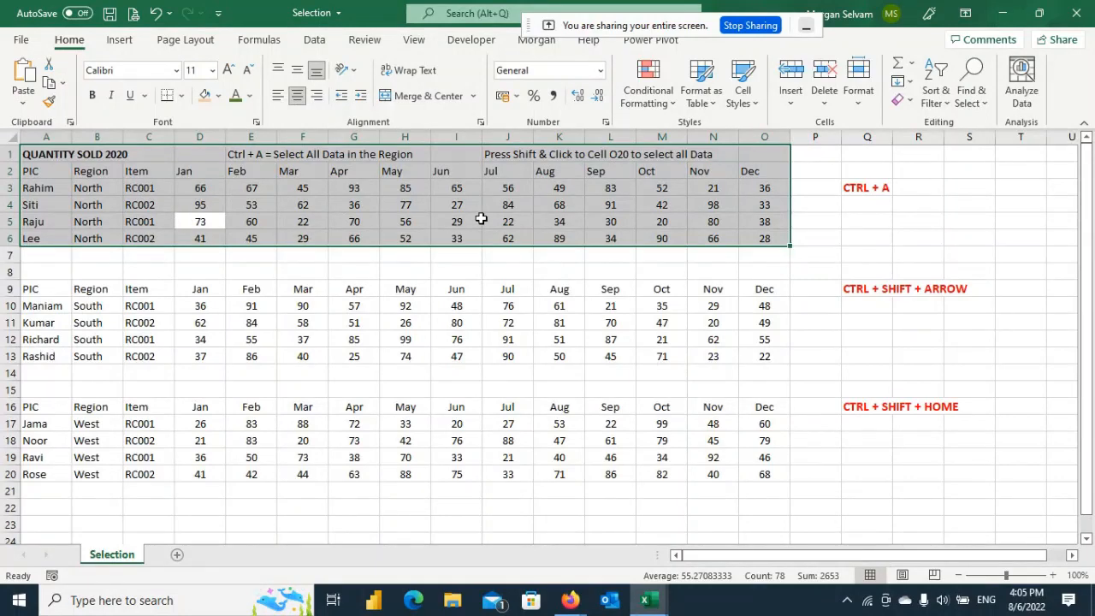
Step: Select all data in the first region, A1:O6, starting from cell O5 in the Dec column
{"action": "left_click", "coordinate": [915, 219]}
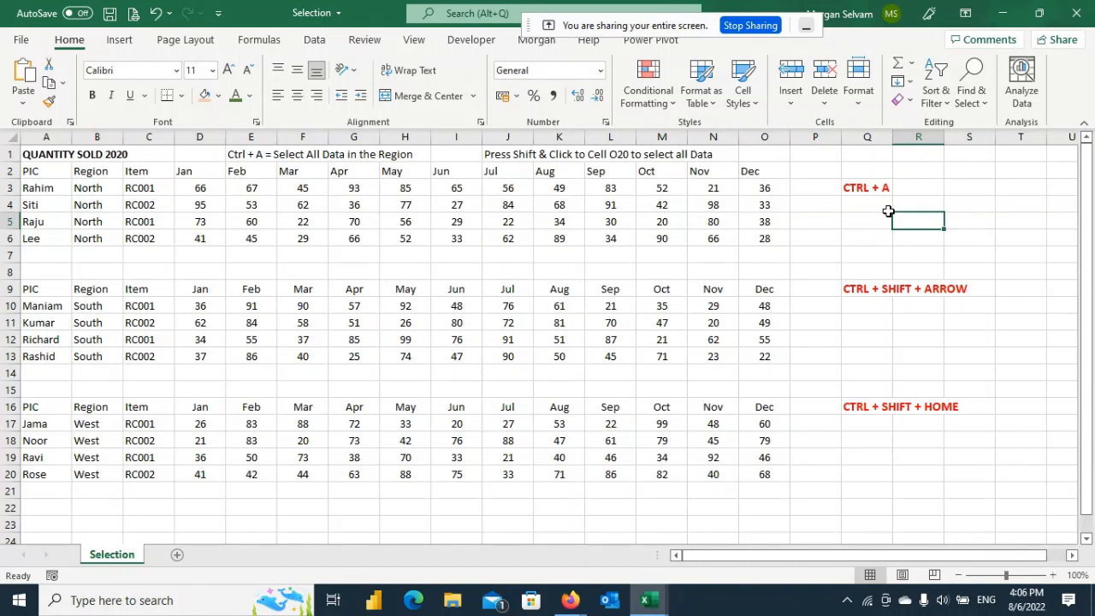
{"action": "left_click", "coordinate": [760, 222]}
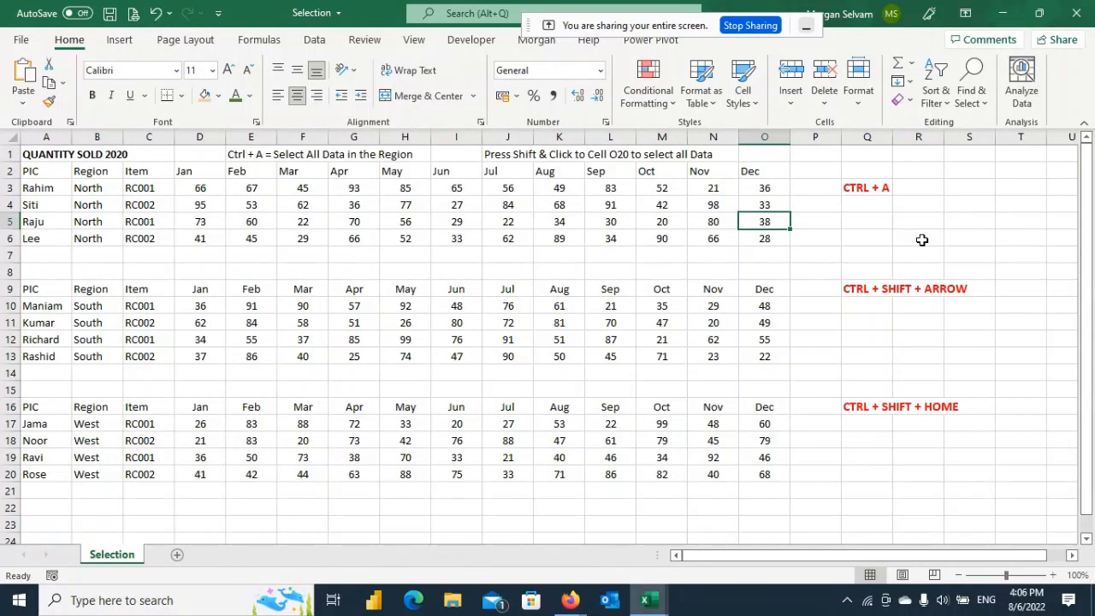
{"action": "key", "text": "ctrl+a"}
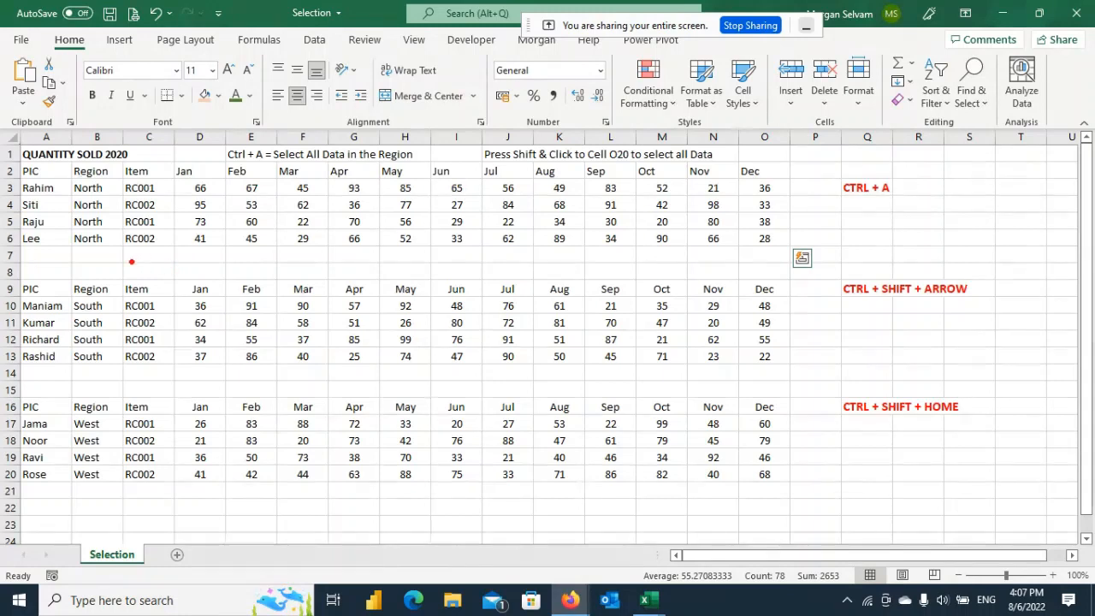
{"action": "mouse_move", "coordinate": [4, 275]}
{"action": "left_mouse_down"}
{"action": "mouse_move", "coordinate": [285, 286]}
{"action": "mouse_move", "coordinate": [804, 443]}
{"action": "mouse_move", "coordinate": [804, 509]}
{"action": "left_mouse_up"}
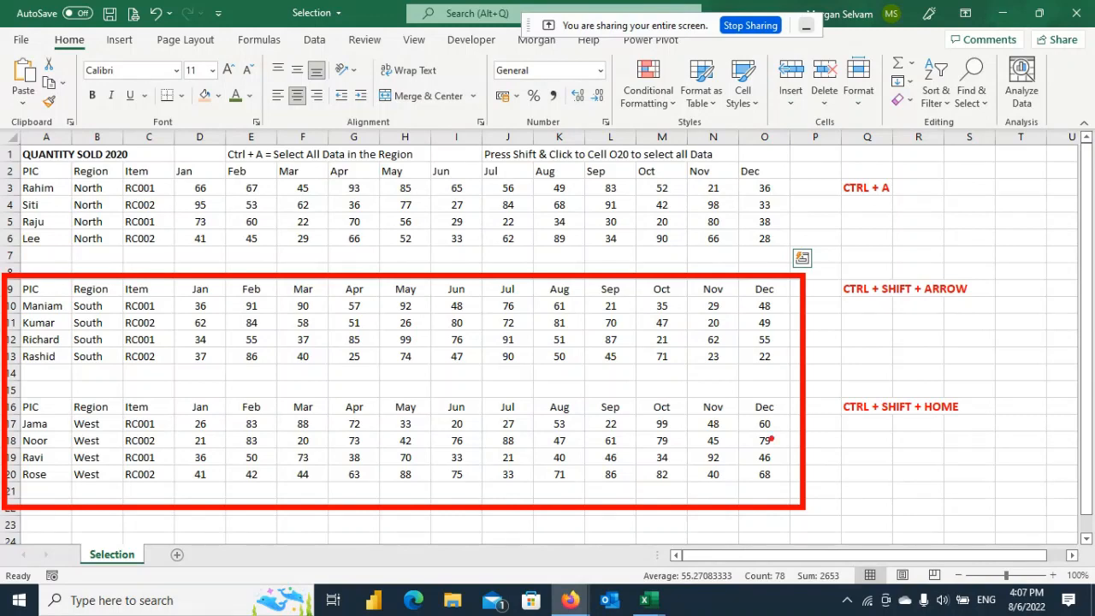
{"action": "key", "text": "Escape"}
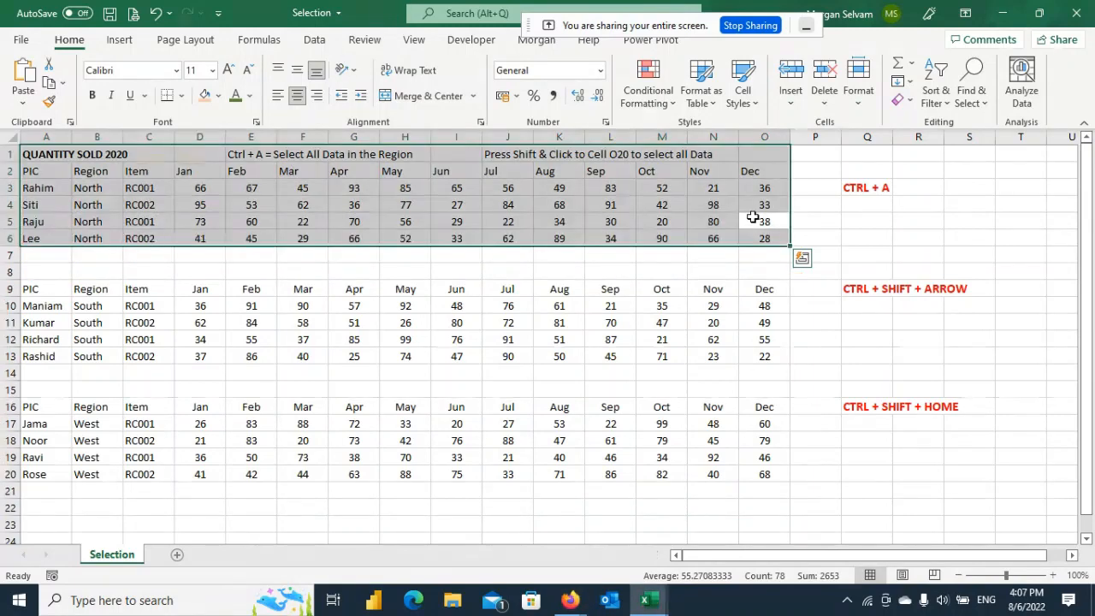
{"action": "left_click", "coordinate": [754, 219]}
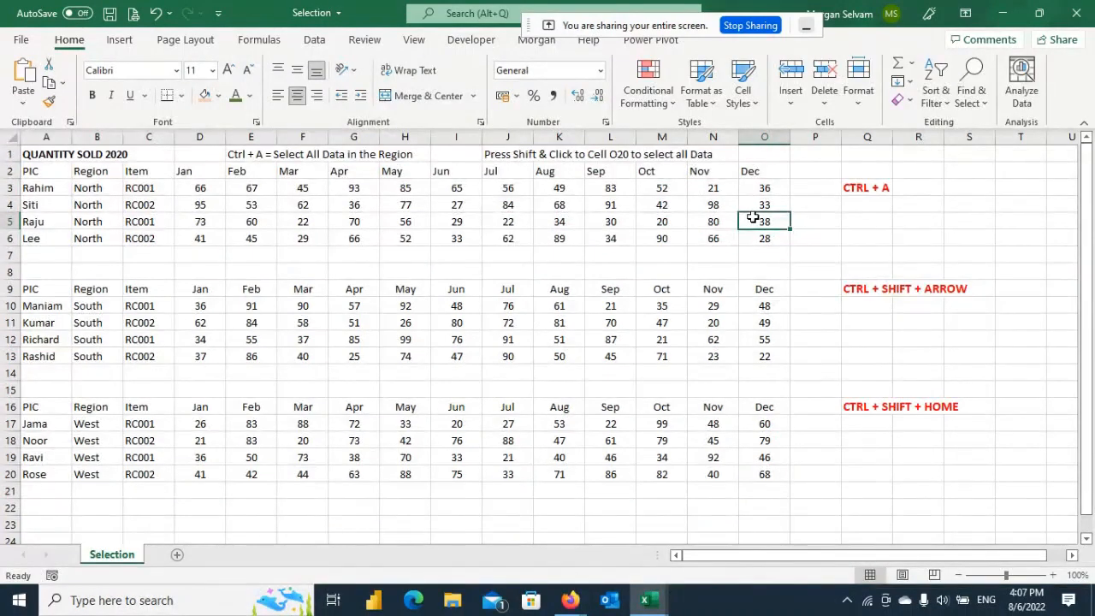
{"action": "key", "text": "ctrl+a"}
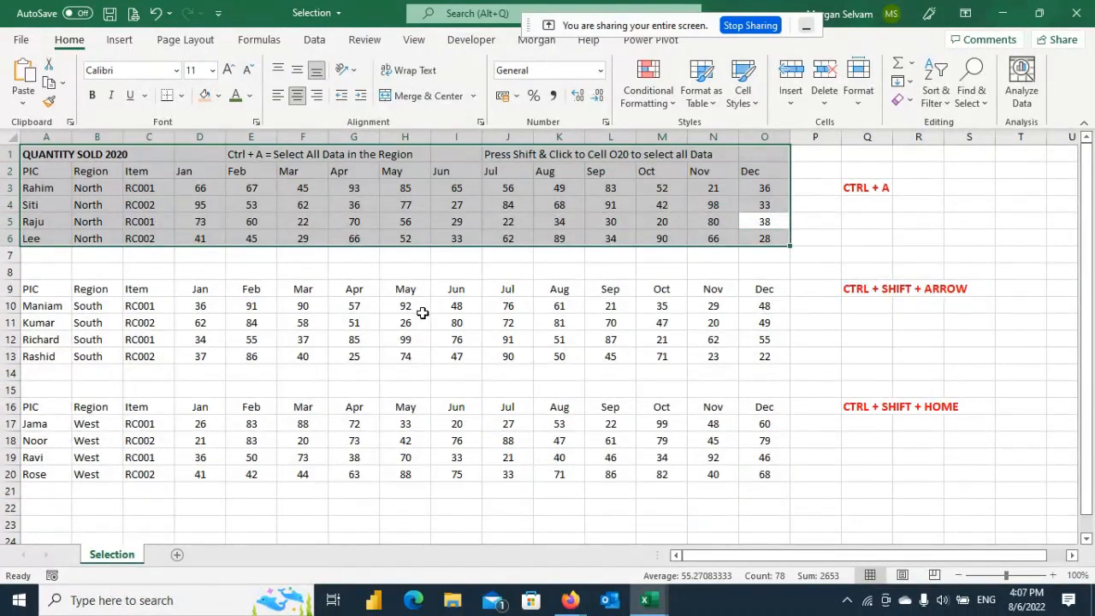
{"action": "key", "text": "ctrl+q"}
{"action": "key", "text": "ctrl+2"}
{"action": "left_click_drag", "start_coordinate": [2, 266], "coordinate": [817, 496]}
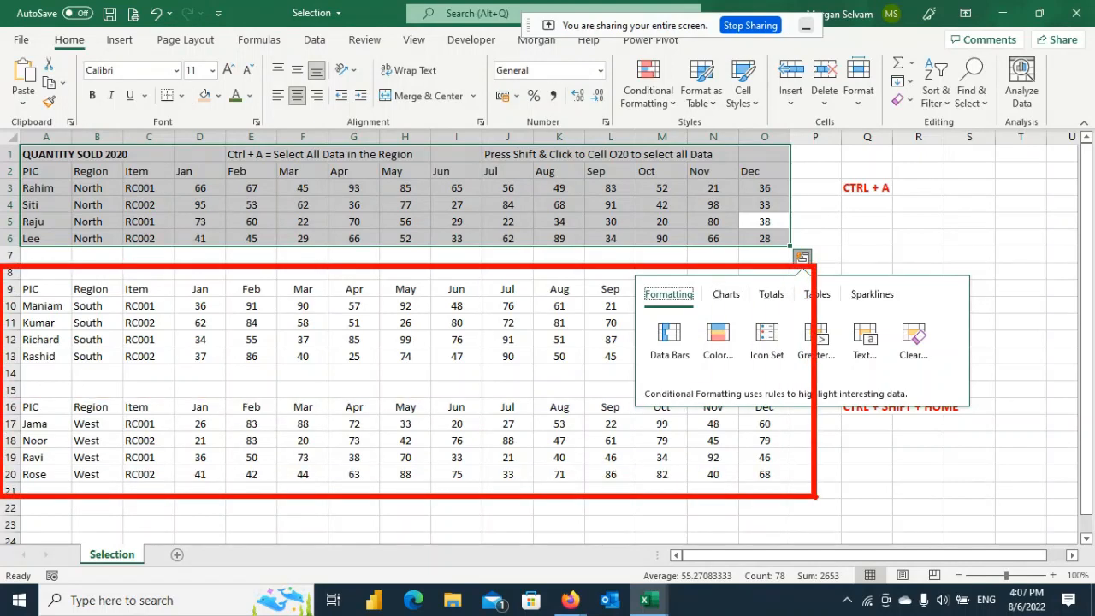
{"action": "key", "text": "Escape"}
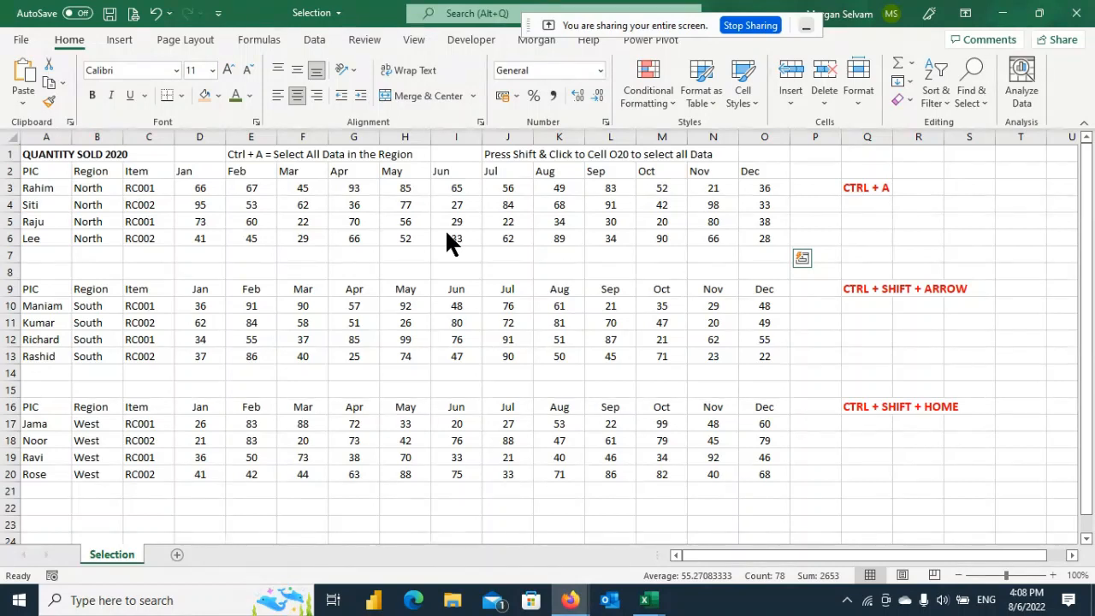
{"action": "key", "text": "ctrl+a"}
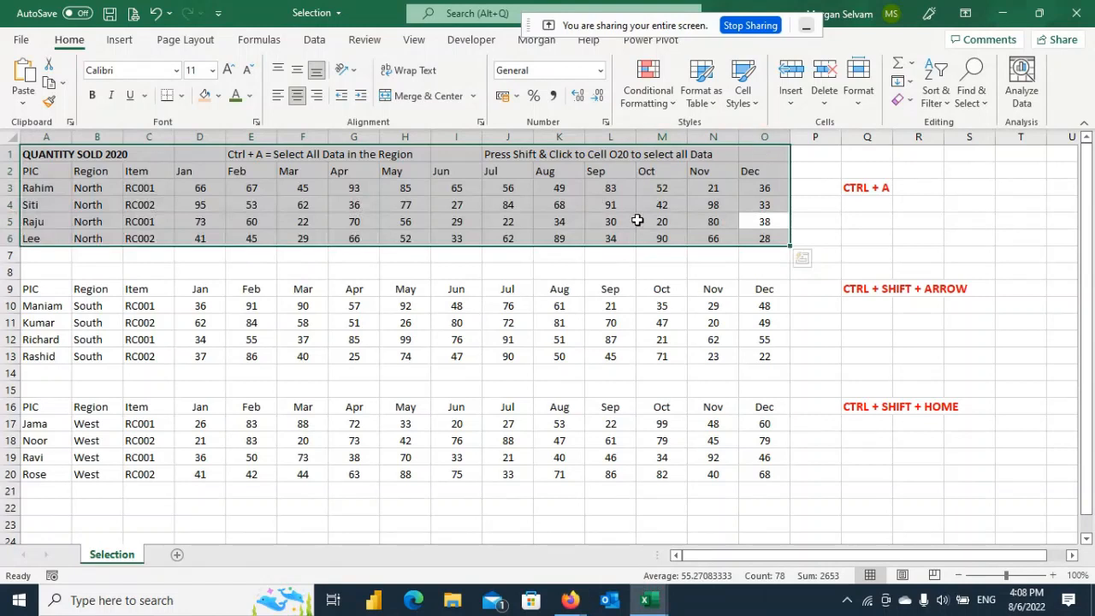
Step: Select the South region table from its PIC header in A9 through O13
{"action": "left_click", "coordinate": [756, 308]}
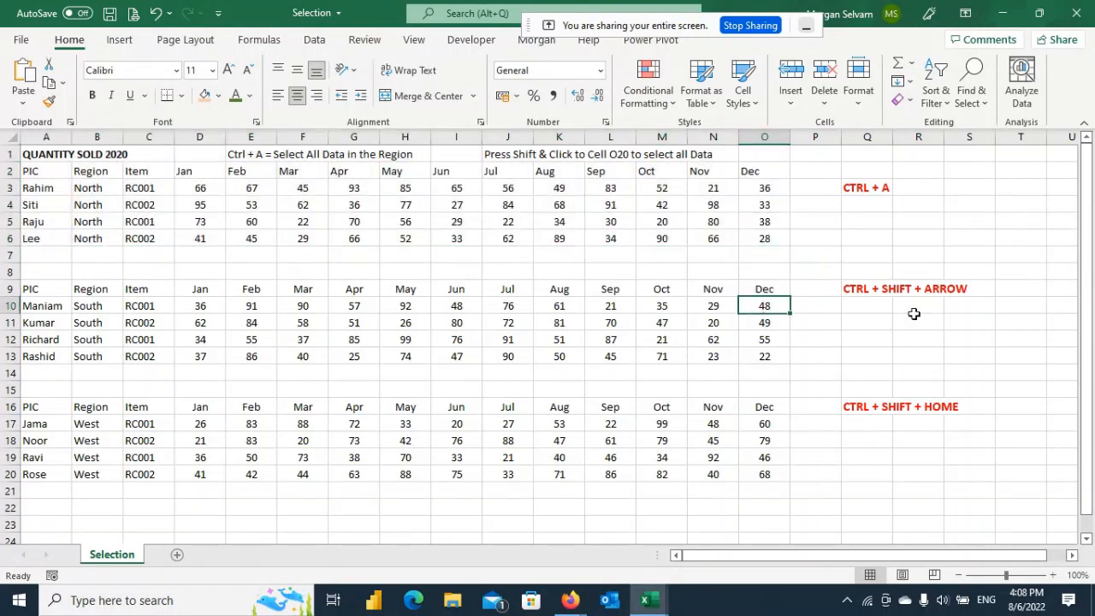
{"action": "left_click", "coordinate": [31, 287]}
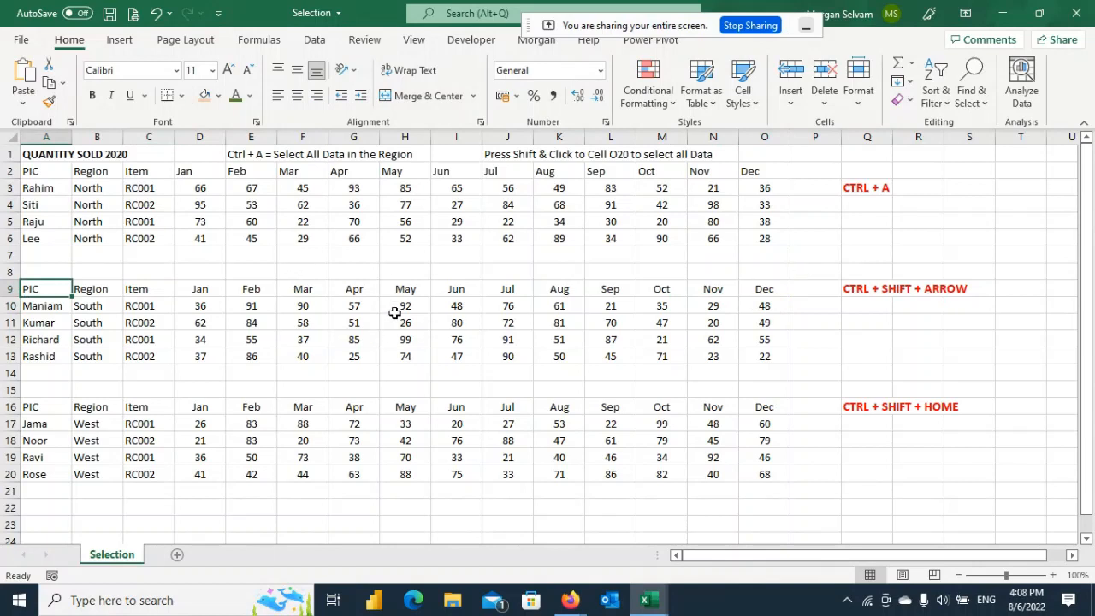
{"action": "left_click_drag", "start_coordinate": [49, 291], "coordinate": [761, 358]}
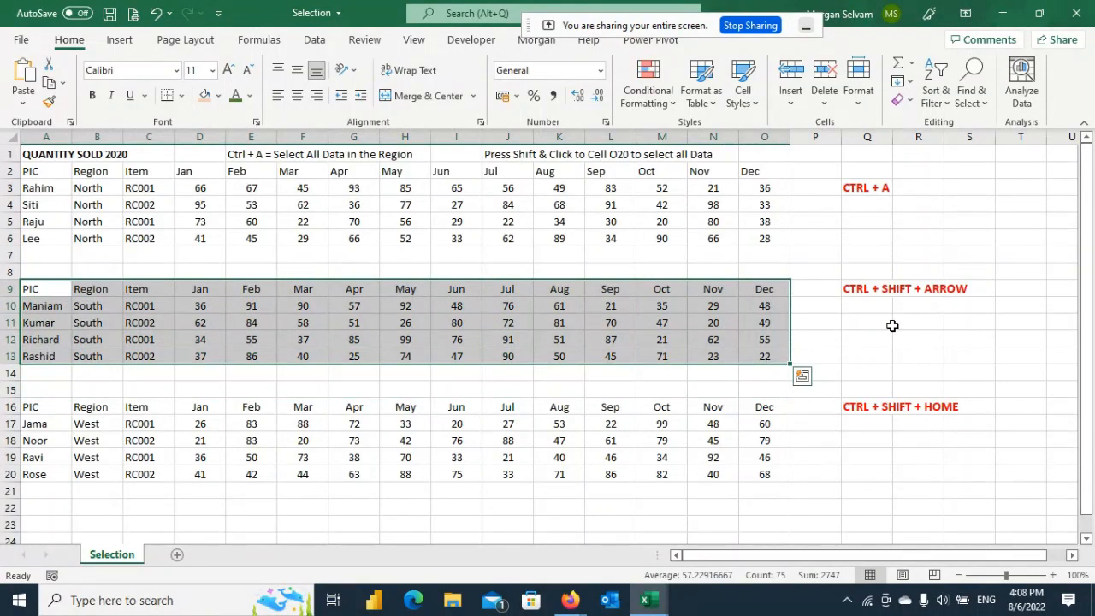
Step: Select the whole South data region from cell G10, and the whole North data region from cell E4
{"action": "left_click", "coordinate": [353, 308]}
{"action": "key", "text": "ctrl+a"}
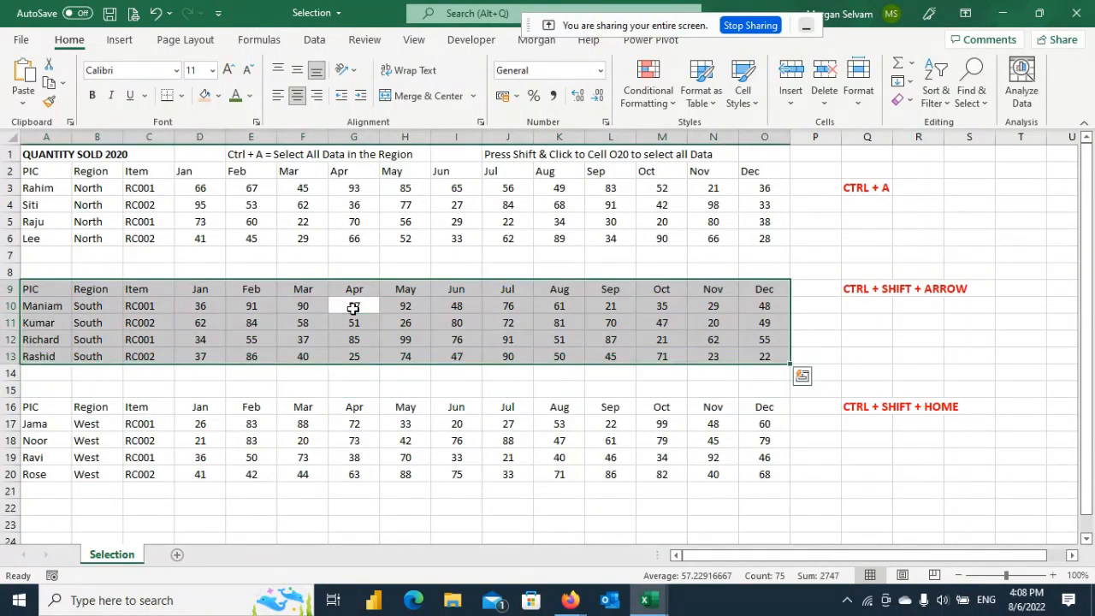
{"action": "left_click", "coordinate": [273, 204]}
{"action": "key", "text": "ctrl+a"}
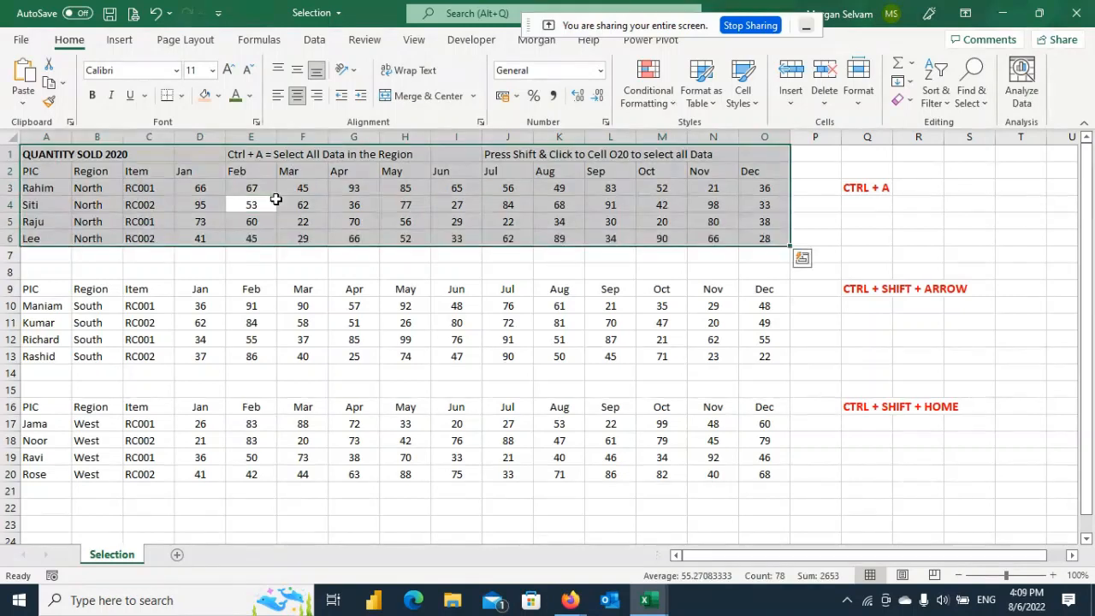
Step: Starting from cell A9, extend the selection across to the Dec column and down to row 13, covering A9:O13
{"action": "left_click", "coordinate": [233, 287]}
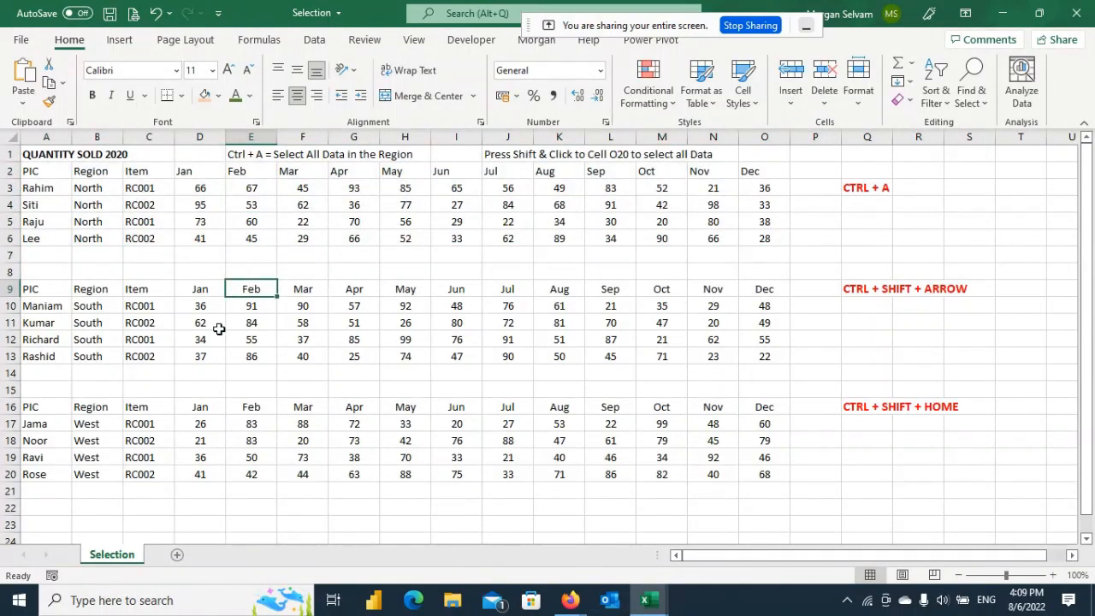
{"action": "left_click", "coordinate": [25, 285]}
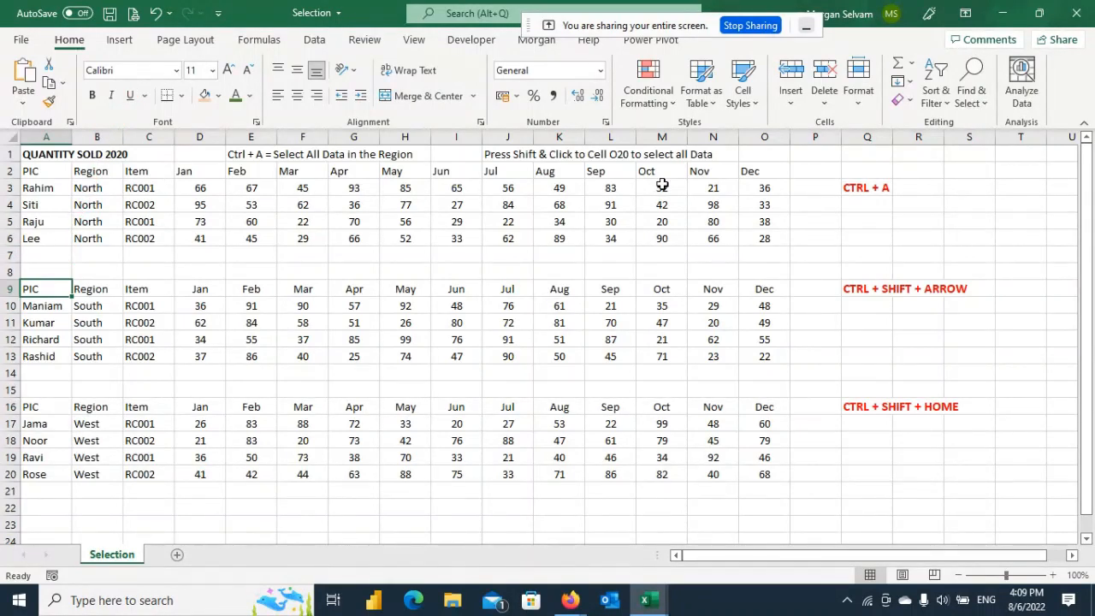
{"action": "key", "text": "ctrl+shift+Right"}
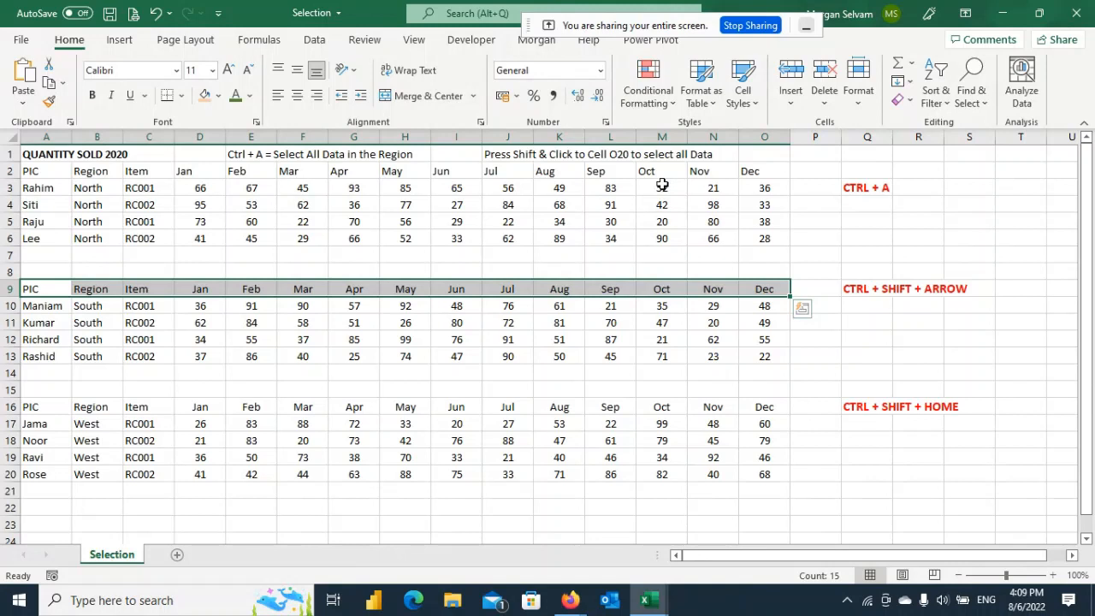
{"action": "key", "text": "ctrl+shift+Down"}
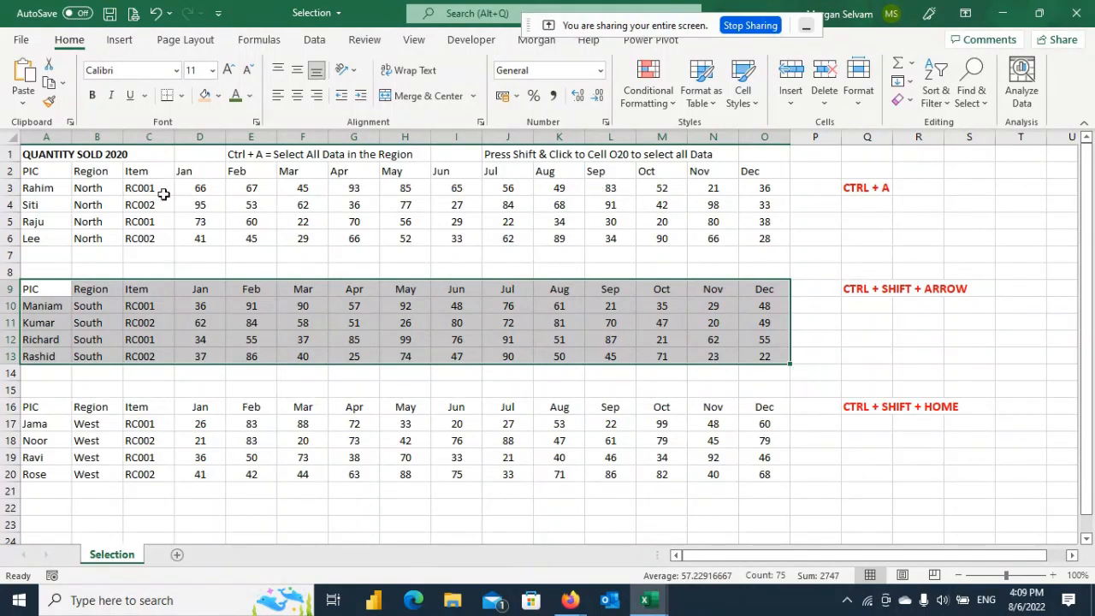
Step: Select the North region table without its title row, from the PIC header in A2 across to Dec and down to row 6
{"action": "left_click", "coordinate": [63, 174]}
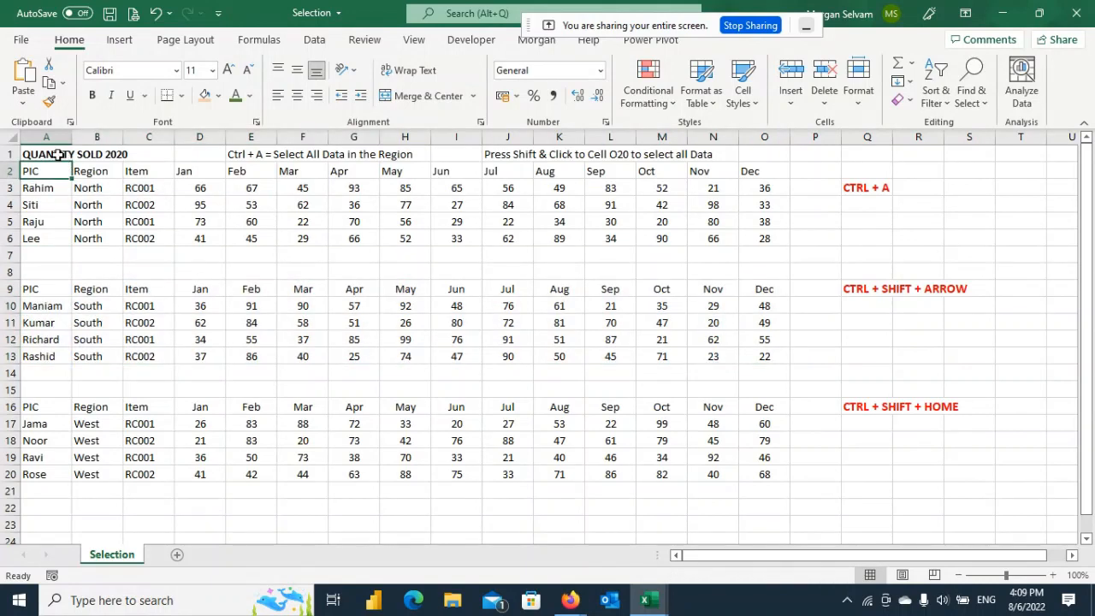
{"action": "left_click", "coordinate": [66, 154]}
{"action": "key", "text": "shift+Right"}
{"action": "key", "text": "shift+Right"}
{"action": "key", "text": "shift+Right"}
{"action": "key", "text": "shift+Right"}
{"action": "key", "text": "shift+Right"}
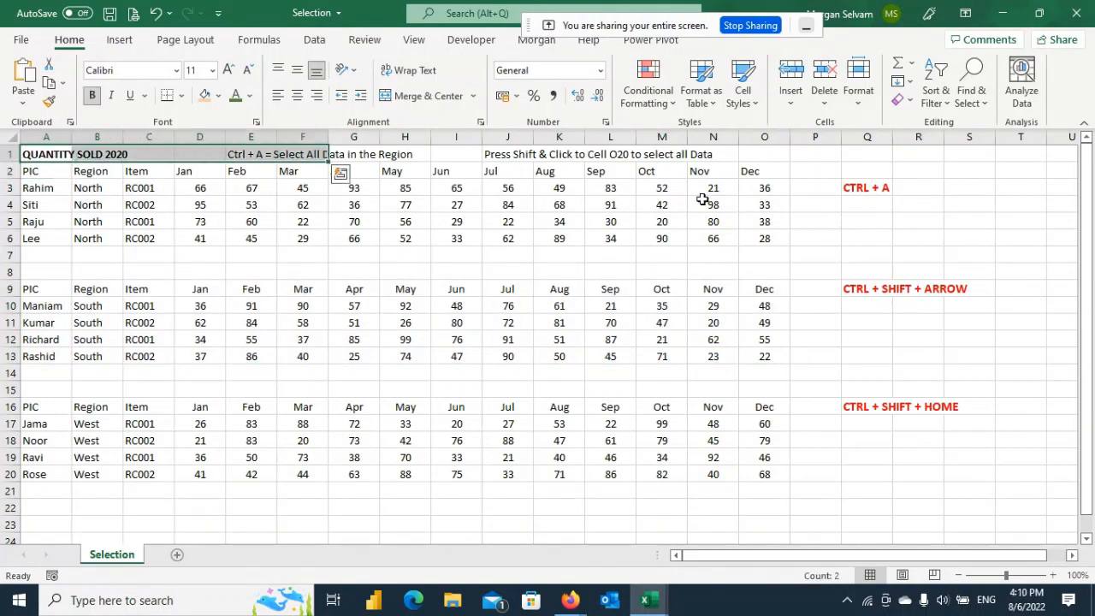
{"action": "key", "text": "Down"}
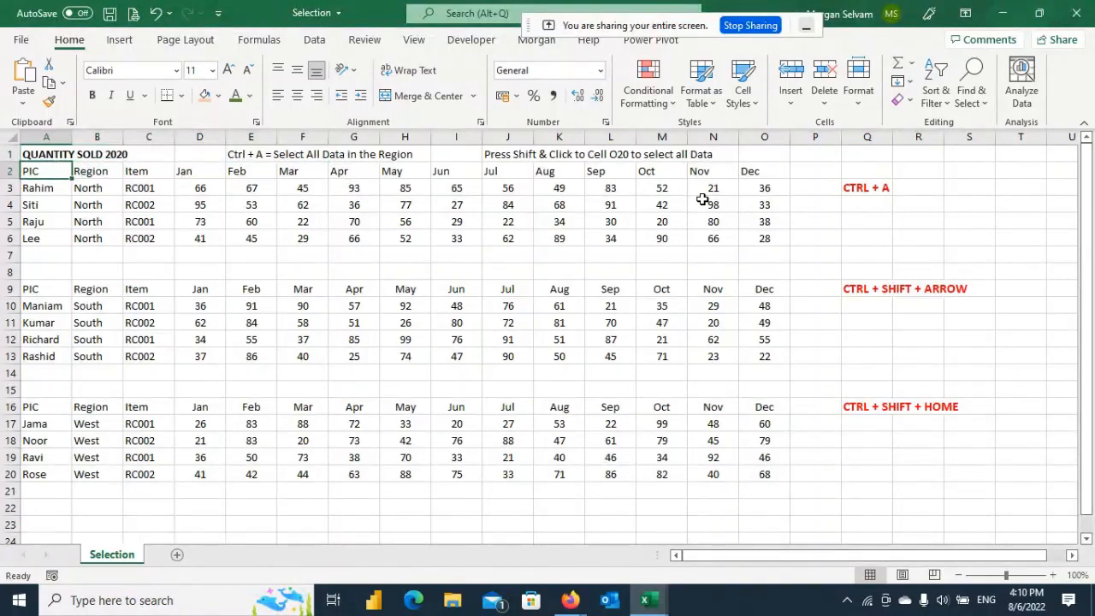
{"action": "key", "text": "ctrl+shift+Right"}
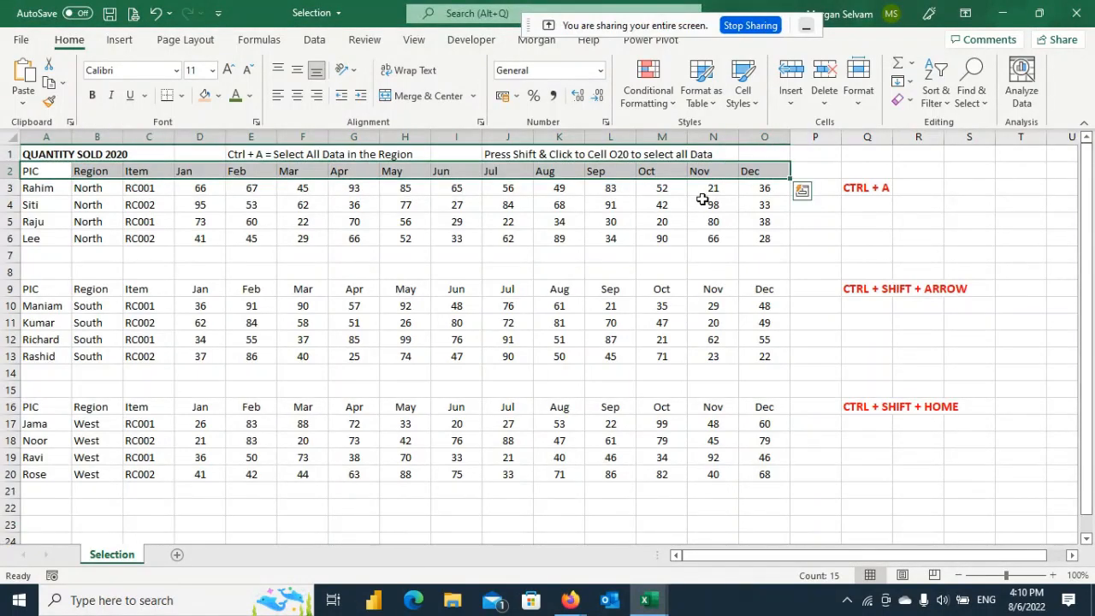
{"action": "key", "text": "ctrl+shift+Down"}
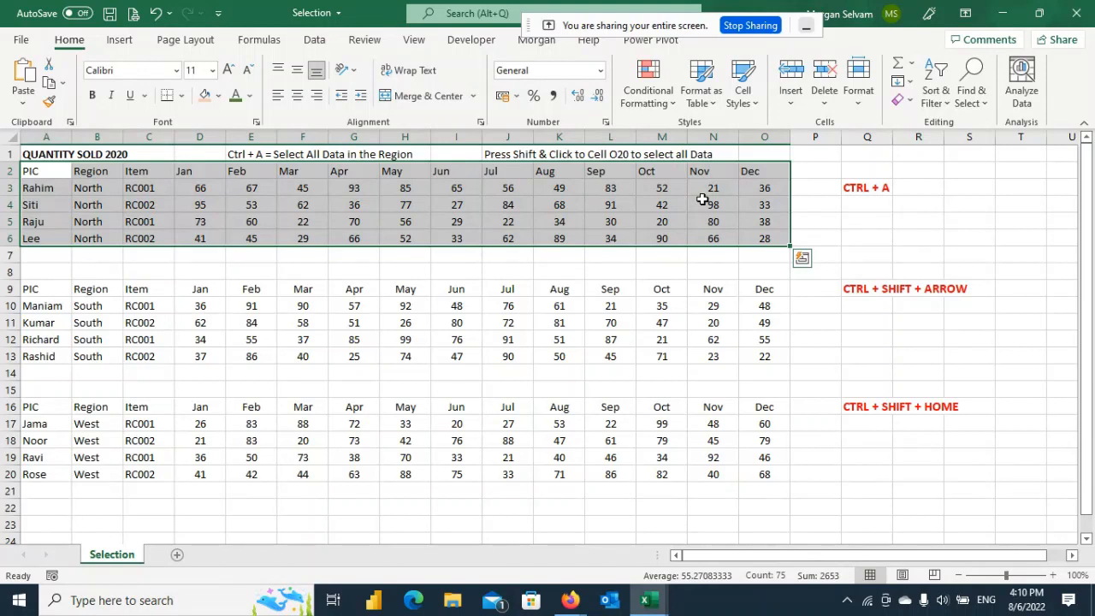
Step: Select only the Dec column of the North region, from its header in O2 down to O6
{"action": "left_click", "coordinate": [775, 171]}
{"action": "left_click_drag", "start_coordinate": [777, 169], "coordinate": [774, 241]}
{"action": "left_click", "coordinate": [951, 265]}
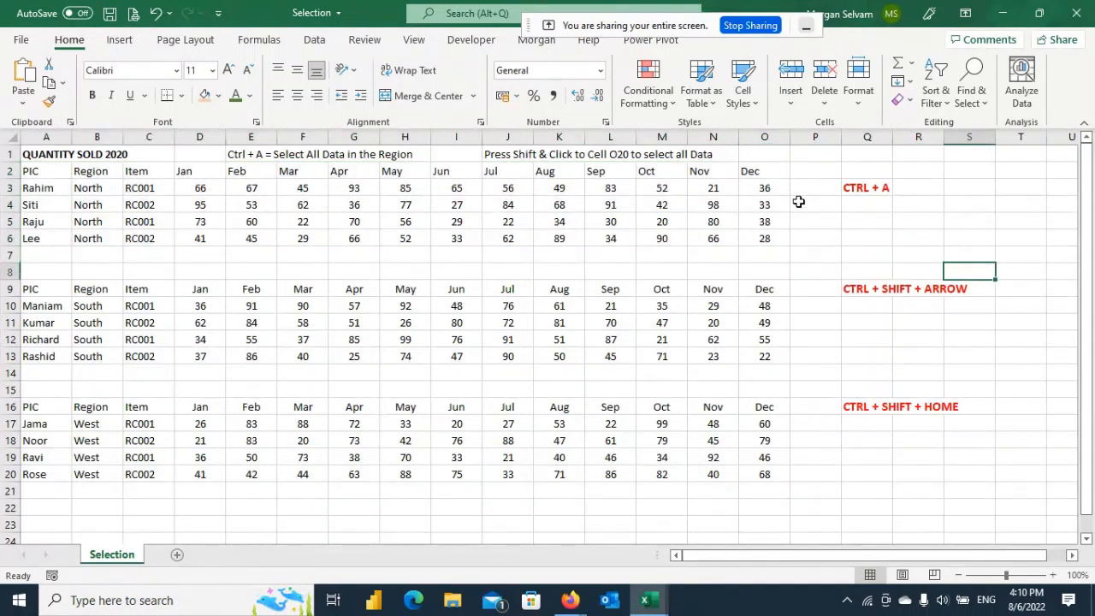
{"action": "left_click", "coordinate": [750, 170]}
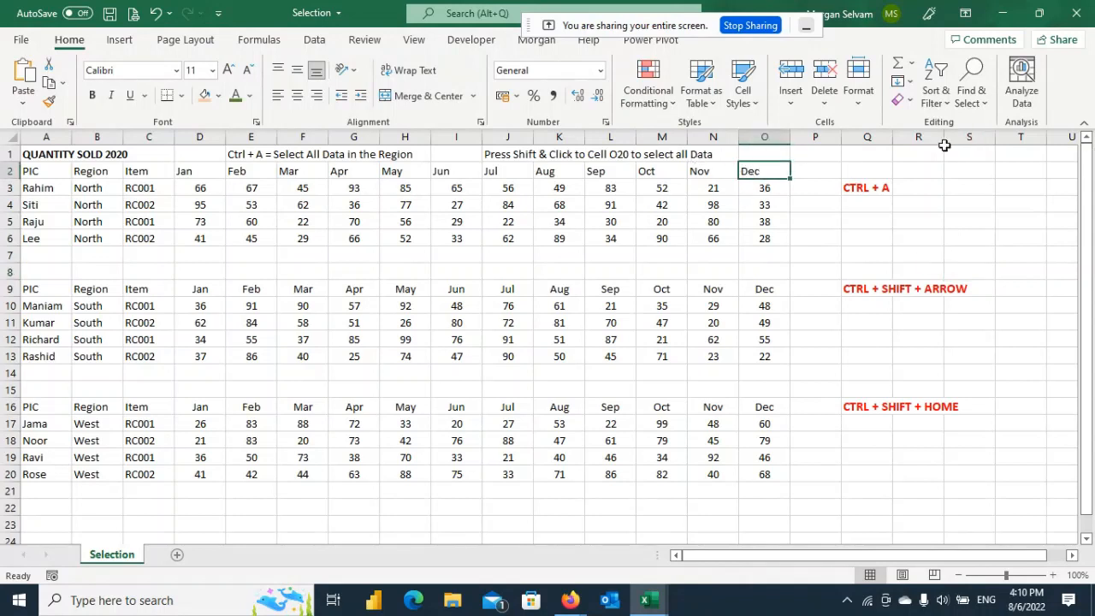
{"action": "key", "text": "ctrl+shift+Down"}
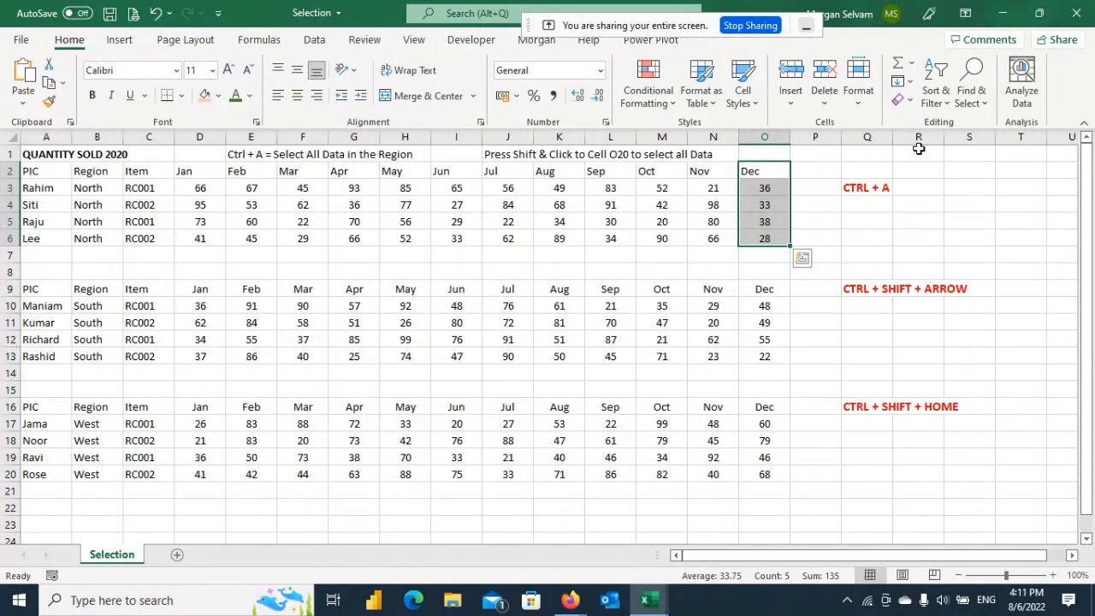
Step: Select all three region tables at once, from the last Dec value in O20 back to cell A1
{"action": "scroll", "coordinate": [835, 293], "scroll_direction": "down", "scroll_amount": 1}
{"action": "left_click", "coordinate": [775, 372]}
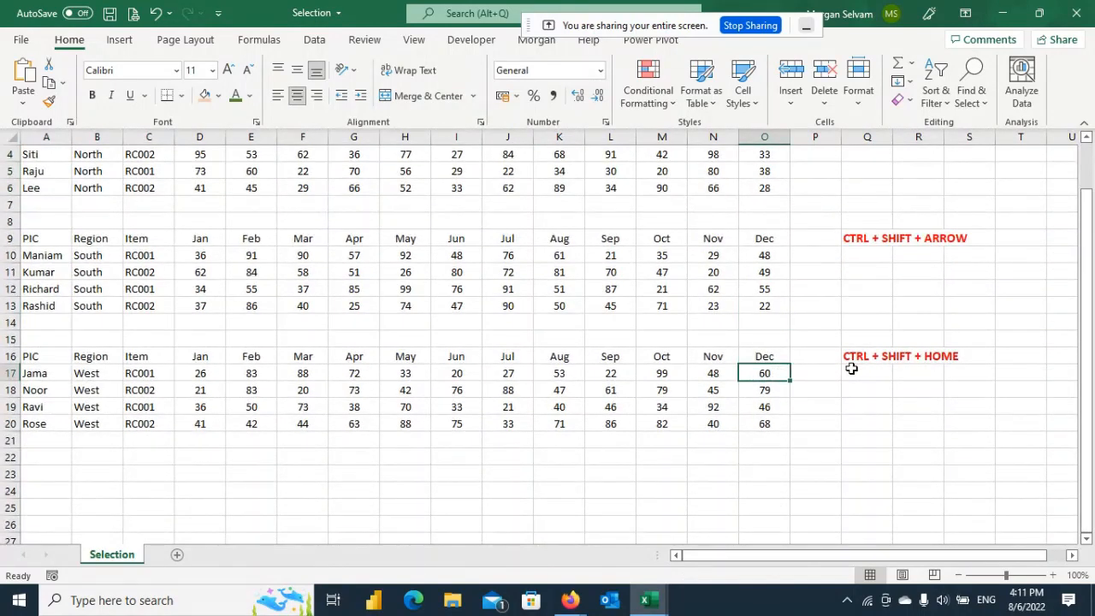
{"action": "left_click_drag", "start_coordinate": [840, 347], "coordinate": [1038, 396]}
{"action": "left_click", "coordinate": [857, 438]}
{"action": "left_click_drag", "start_coordinate": [762, 335], "coordinate": [93, 335]}
{"action": "left_click_drag", "start_coordinate": [34, 204], "coordinate": [754, 230]}
{"action": "left_click", "coordinate": [743, 250]}
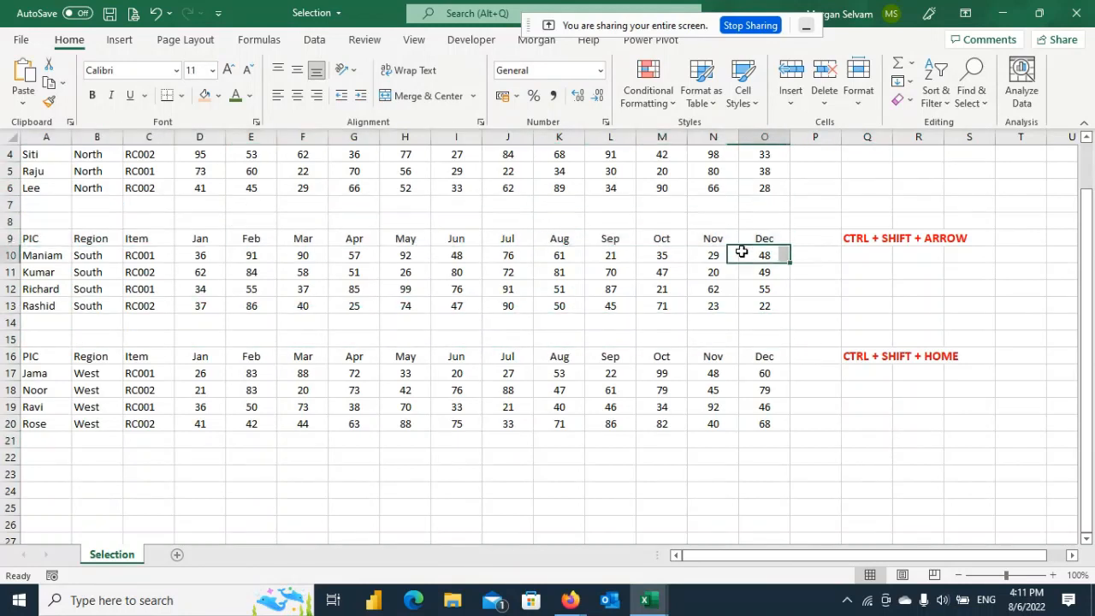
{"action": "left_click", "coordinate": [776, 424]}
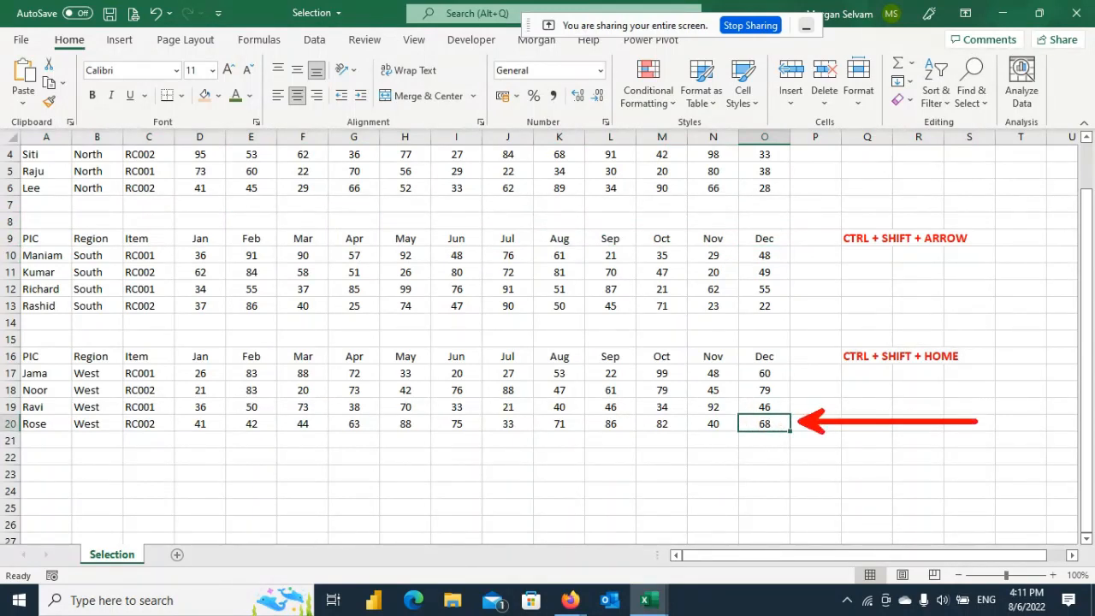
{"action": "key", "text": "ctrl+shift+Home"}
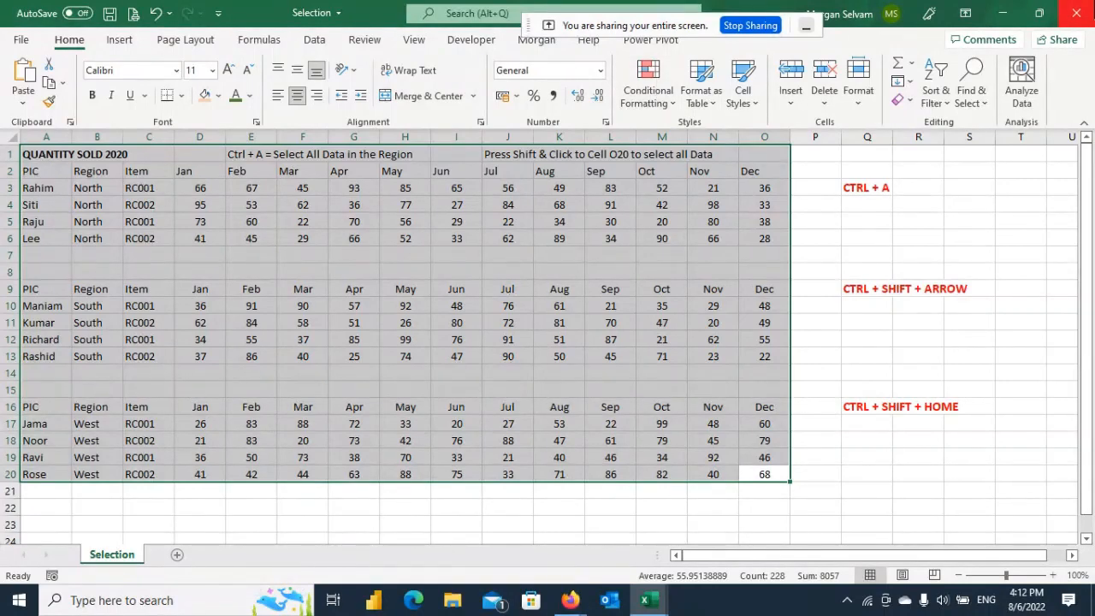
Step: Close the Selection workbook without saving and open the "Working with Cells from Multiple Sheets" exercise from the main page
{"action": "left_click", "coordinate": [1076, 12]}
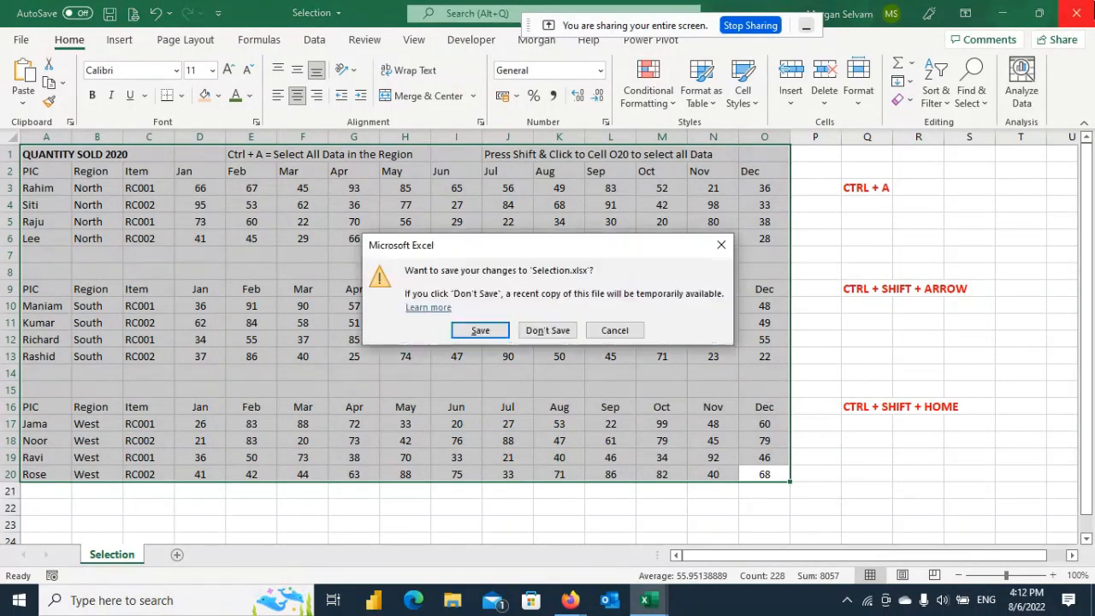
{"action": "left_click", "coordinate": [556, 336]}
{"action": "left_click", "coordinate": [348, 310]}
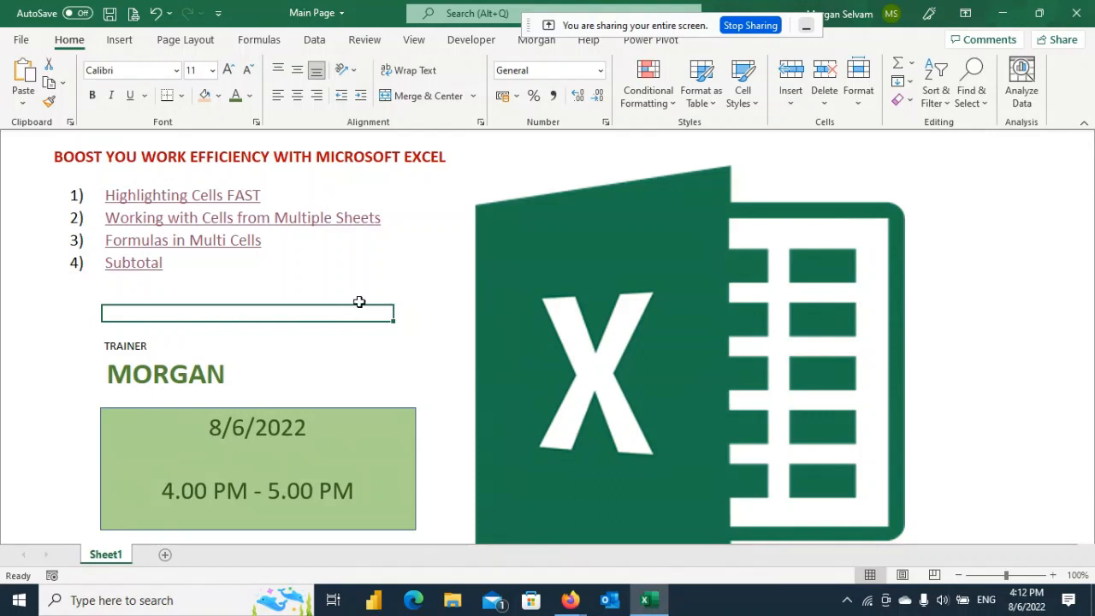
{"action": "left_click", "coordinate": [341, 220]}
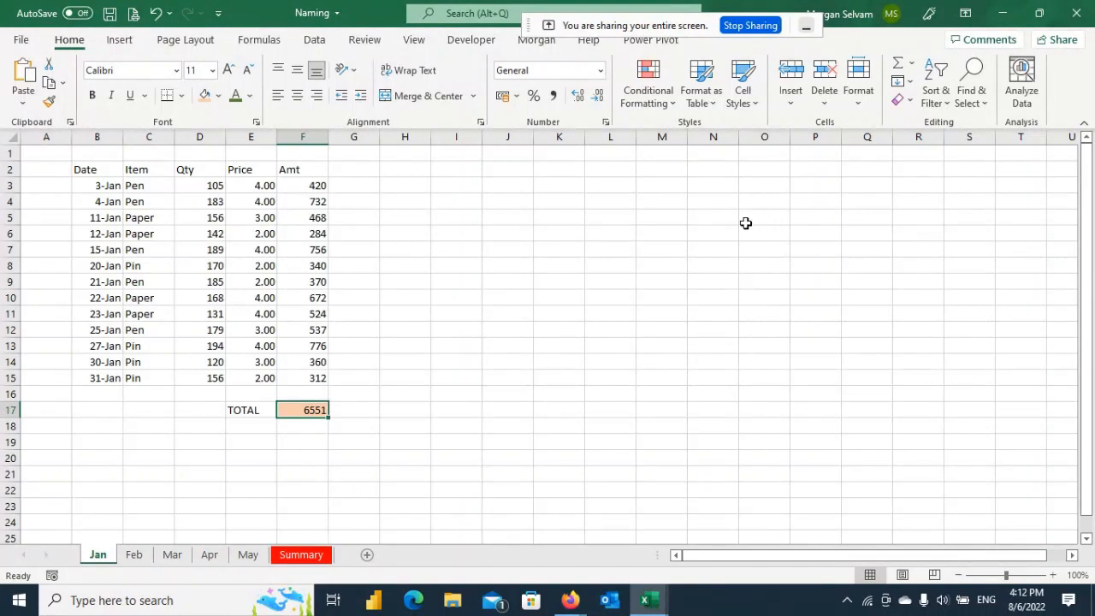
{"action": "left_click_drag", "start_coordinate": [95, 531], "coordinate": [135, 475]}
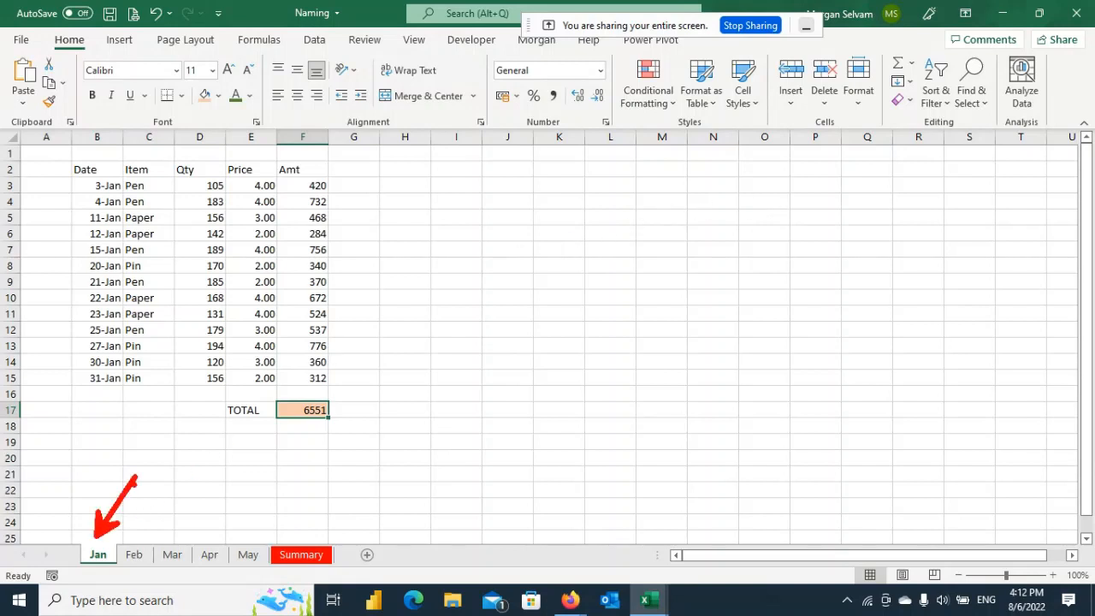
{"action": "left_click_drag", "start_coordinate": [134, 524], "coordinate": [182, 485]}
{"action": "mouse_move", "coordinate": [175, 537]}
{"action": "left_mouse_down"}
{"action": "mouse_move", "coordinate": [198, 513]}
{"action": "mouse_move", "coordinate": [216, 532]}
{"action": "mouse_move", "coordinate": [249, 496]}
{"action": "left_mouse_up"}
{"action": "left_click_drag", "start_coordinate": [258, 542], "coordinate": [322, 454]}
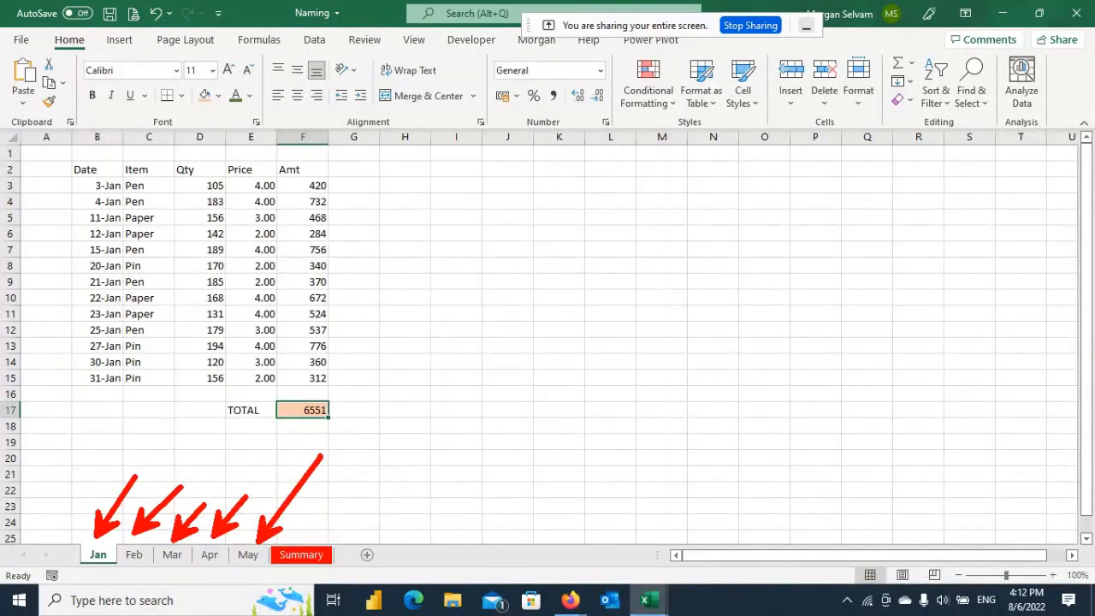
{"action": "key", "text": "Escape"}
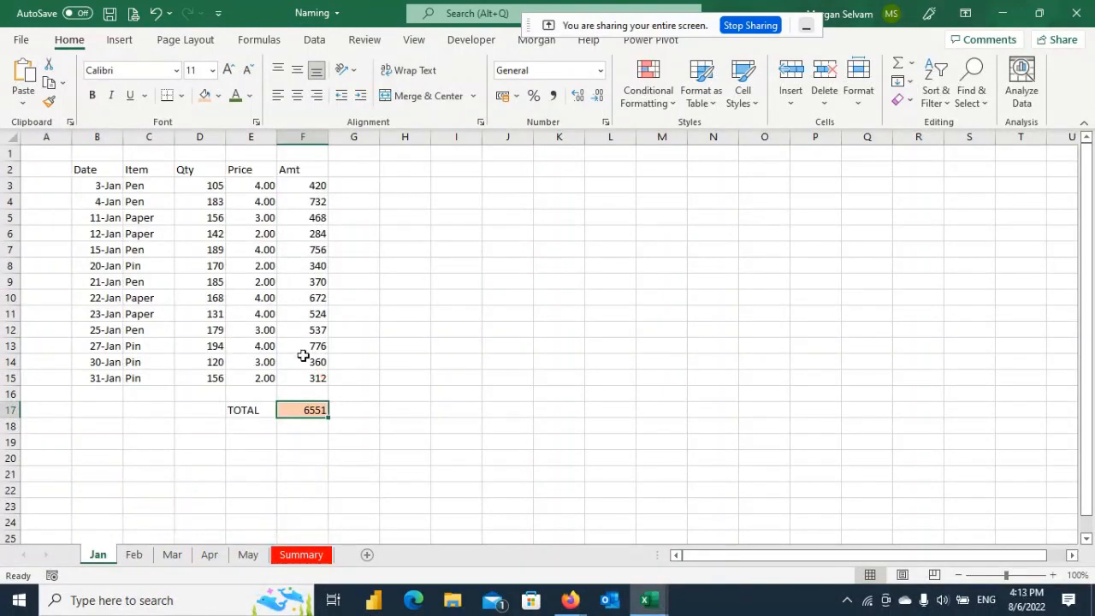
Step: Review the sales tables and totals on the Feb, Mar, Apr and May sheets and return to Jan
{"action": "left_click", "coordinate": [134, 556]}
{"action": "left_click", "coordinate": [177, 553]}
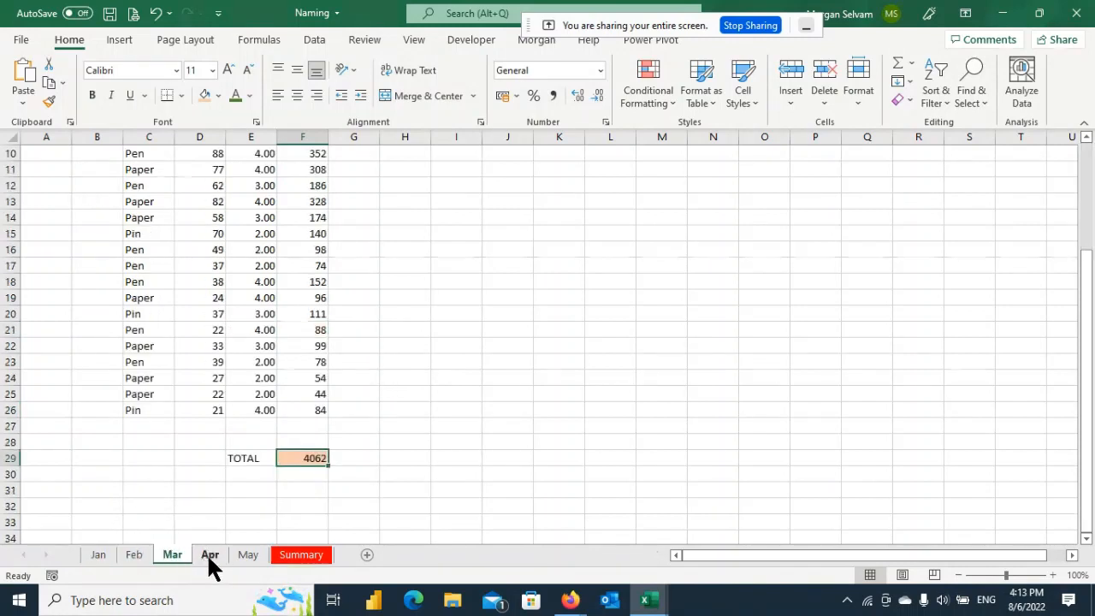
{"action": "scroll", "coordinate": [219, 406], "scroll_direction": "up", "scroll_amount": 3}
{"action": "left_click", "coordinate": [218, 554]}
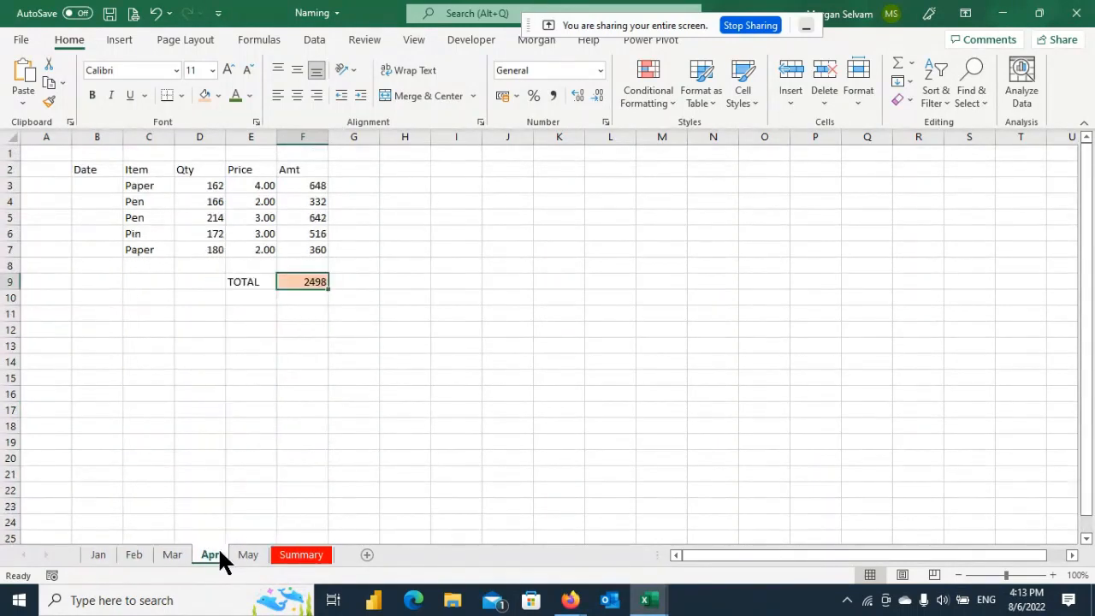
{"action": "left_click", "coordinate": [248, 555]}
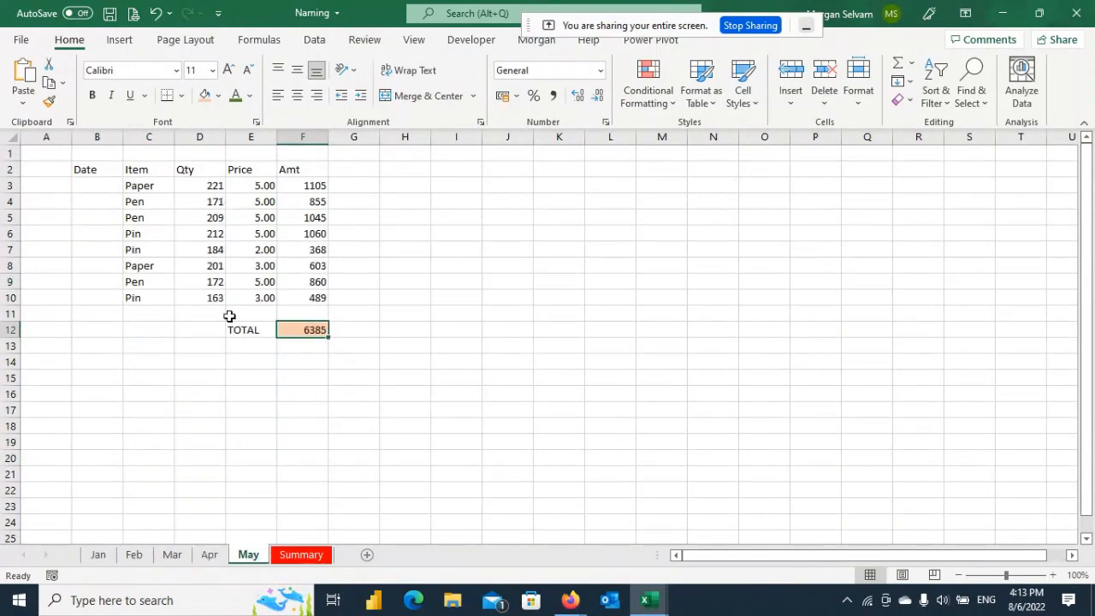
{"action": "left_click", "coordinate": [96, 554]}
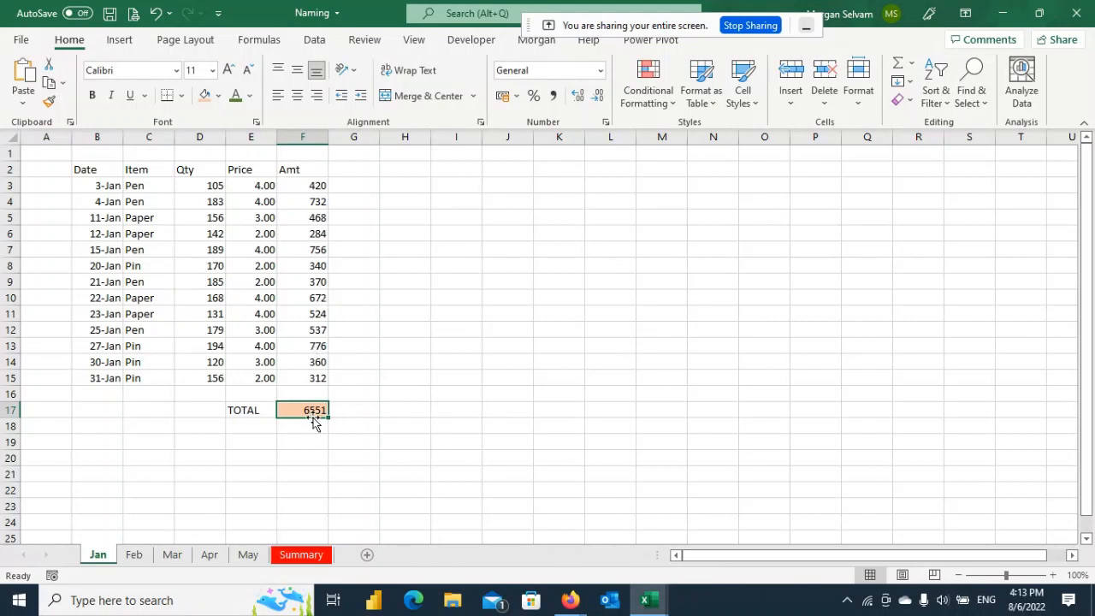
Step: Compare the TOTAL row positions on the Jan and Feb sheets, and check the Summary layout against the Jan data
{"action": "left_click", "coordinate": [10, 409]}
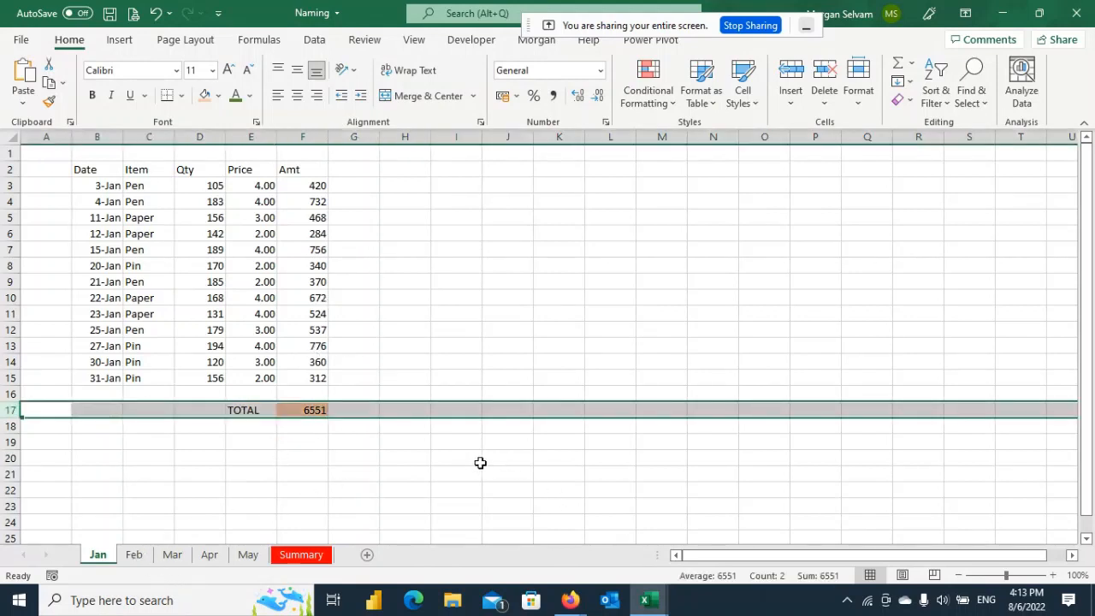
{"action": "left_click", "coordinate": [377, 471]}
{"action": "left_click", "coordinate": [9, 409]}
{"action": "left_click", "coordinate": [214, 408]}
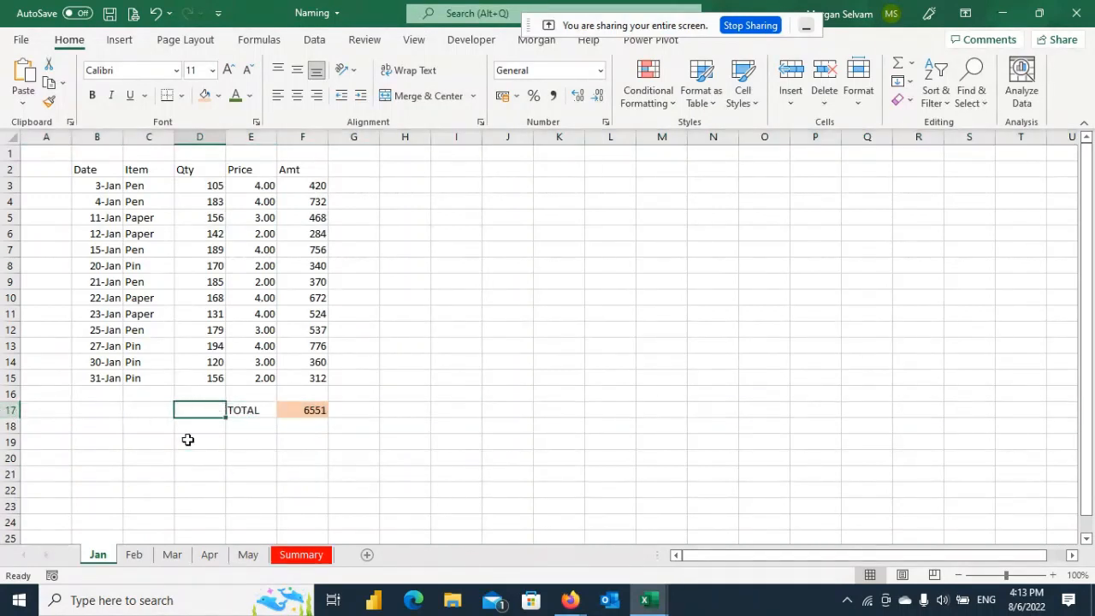
{"action": "left_click", "coordinate": [137, 554]}
{"action": "left_click", "coordinate": [10, 329]}
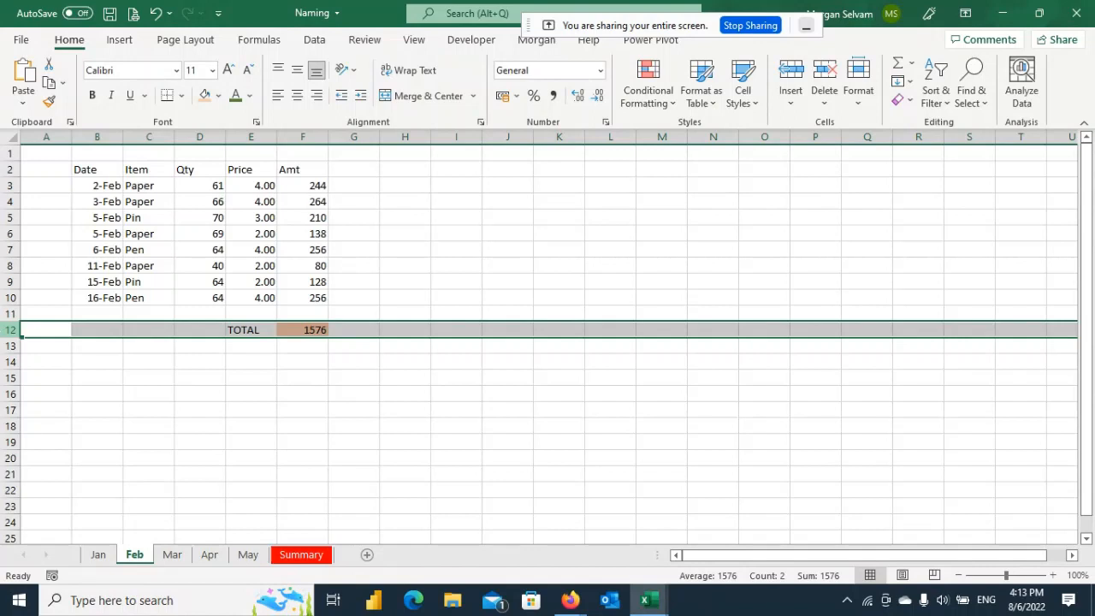
{"action": "left_click", "coordinate": [263, 232]}
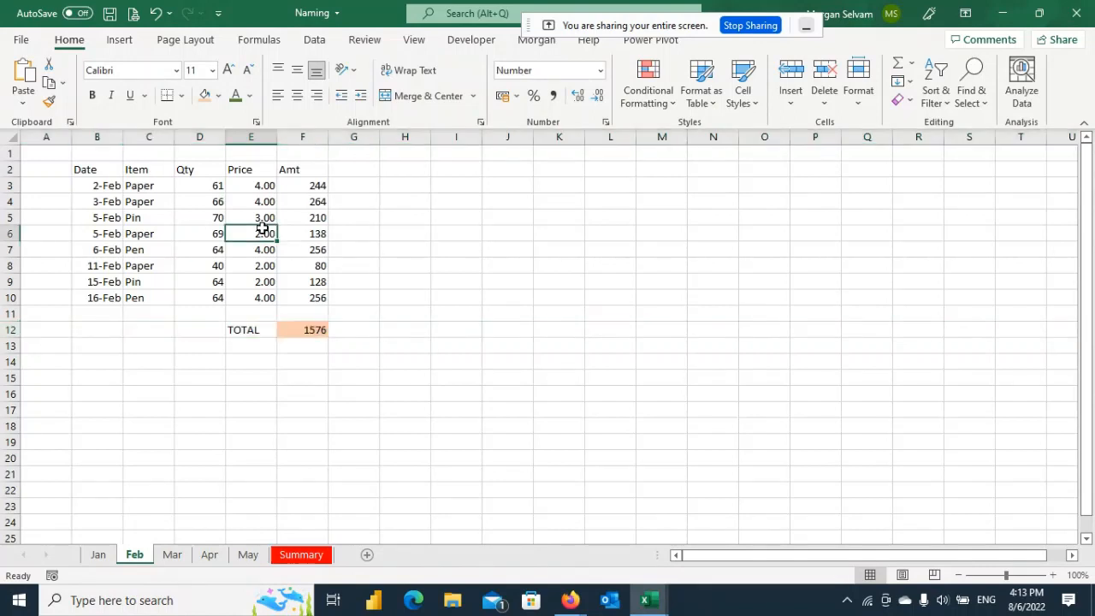
{"action": "left_click", "coordinate": [172, 555]}
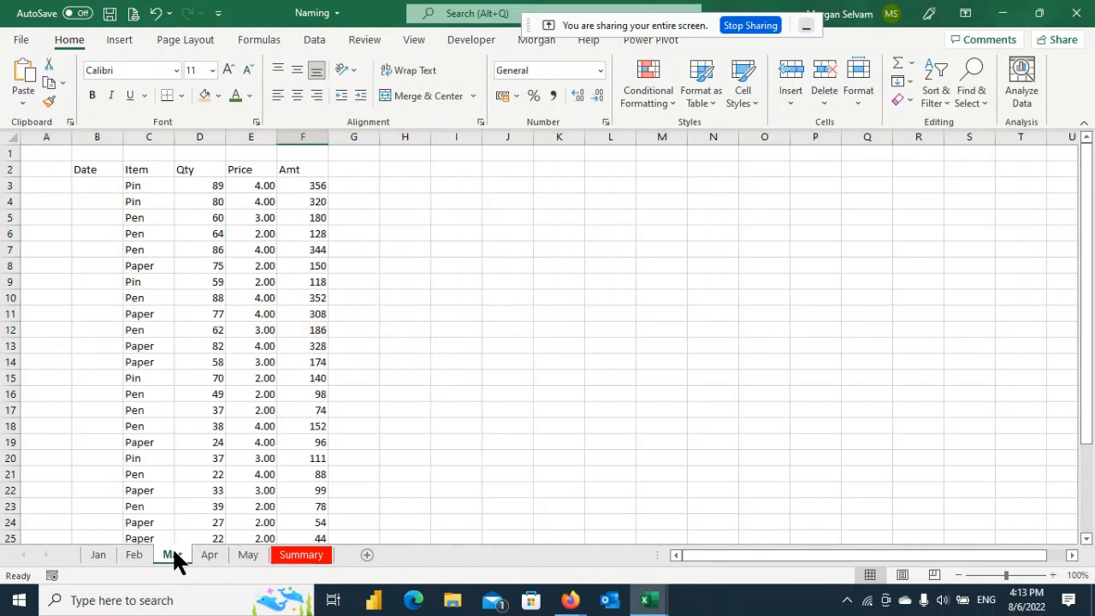
{"action": "left_click", "coordinate": [291, 556]}
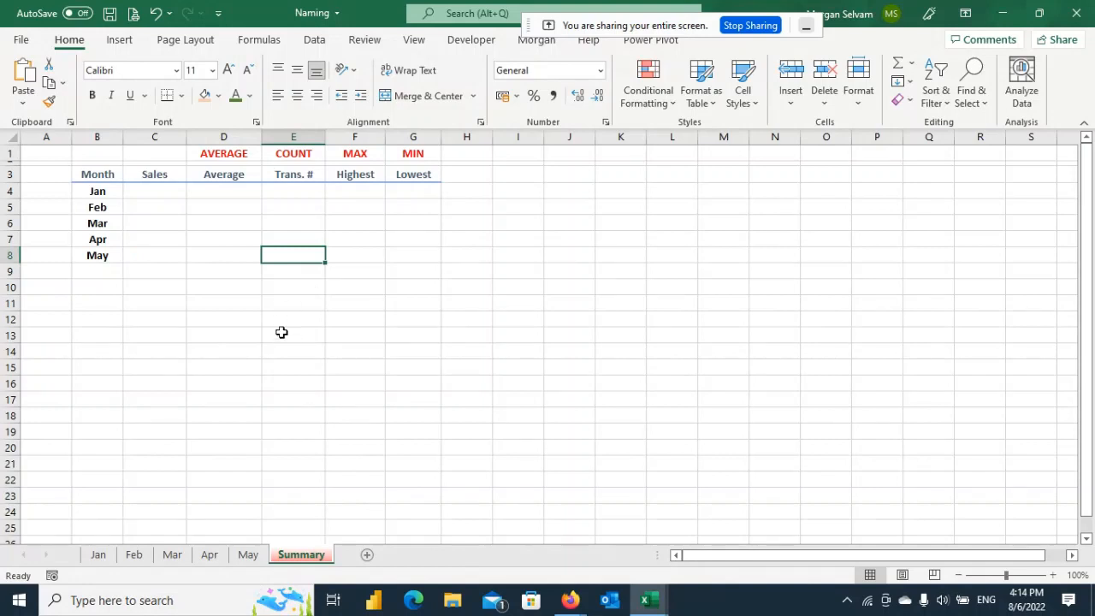
{"action": "left_click", "coordinate": [98, 554]}
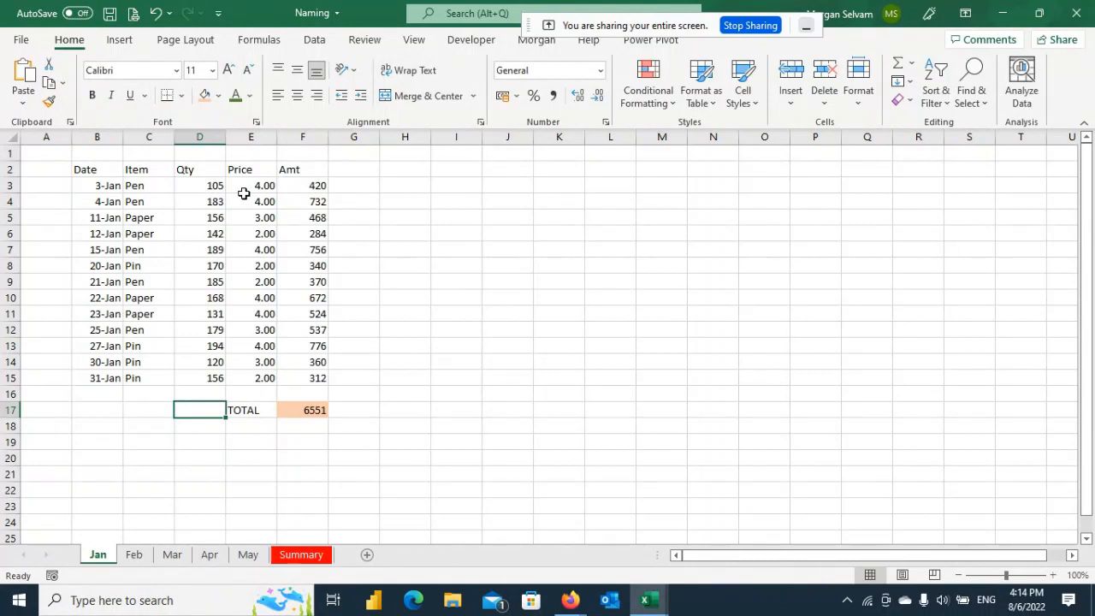
Step: Link the Jan Sales cell C4 on the Summary sheet to the total in F17 of the Jan sheet
{"action": "left_click", "coordinate": [306, 556]}
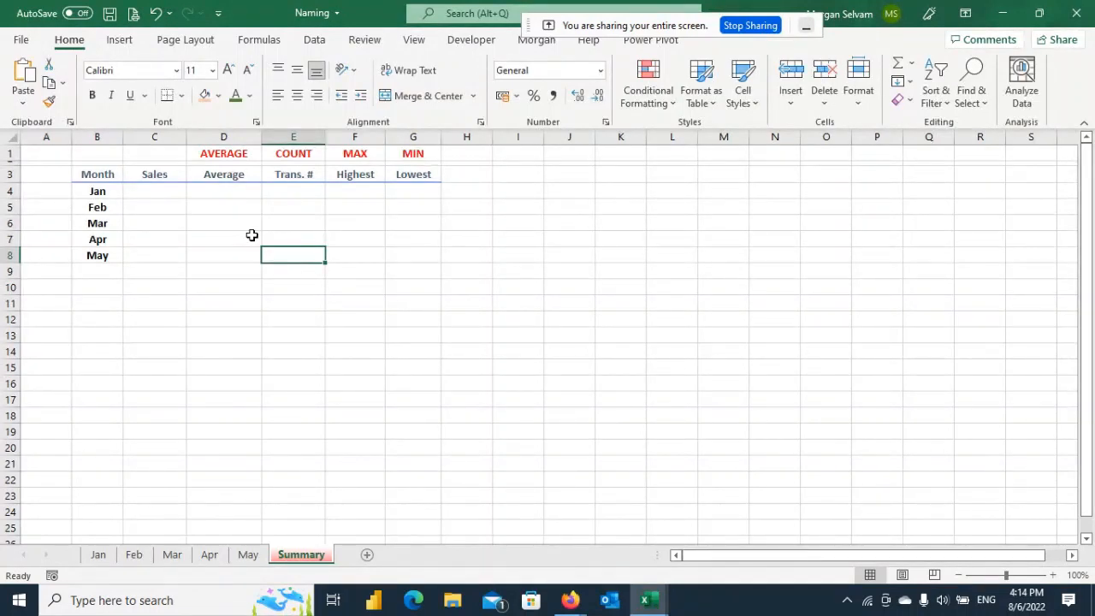
{"action": "left_click", "coordinate": [153, 194]}
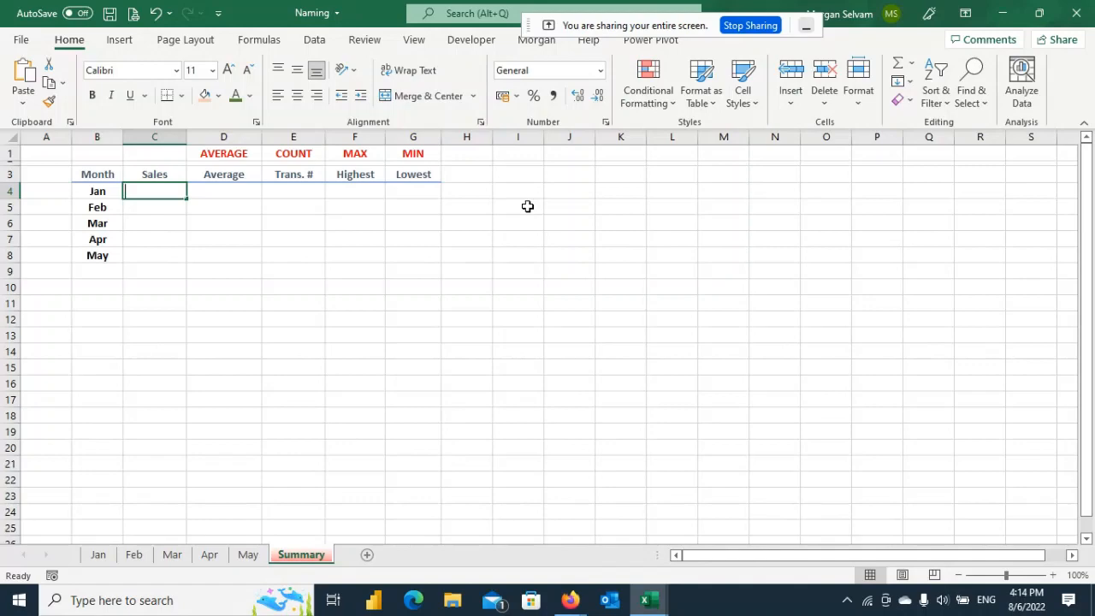
{"action": "type", "text": "="}
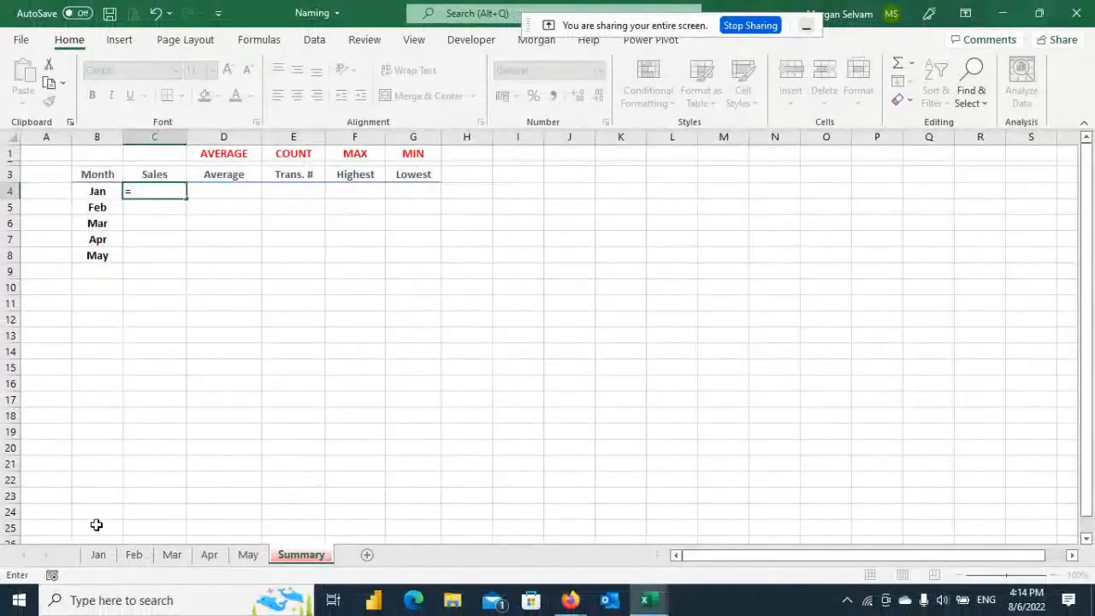
{"action": "left_click", "coordinate": [95, 556]}
{"action": "left_click", "coordinate": [303, 411]}
{"action": "key", "text": "Return"}
{"action": "key", "text": "Up"}
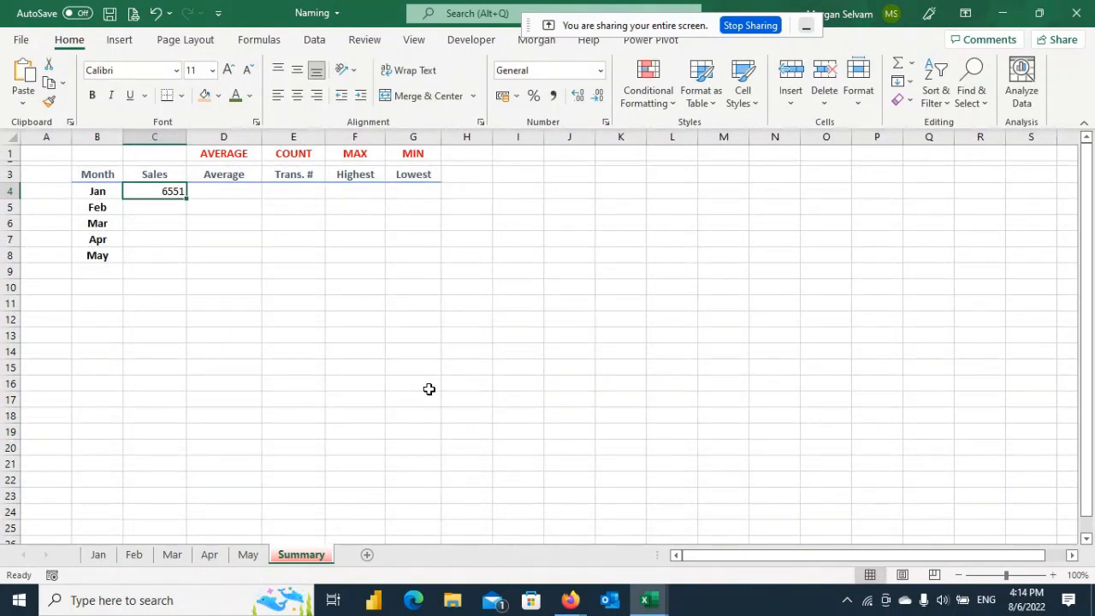
Step: Link the Feb Sales cell C5 on the Summary sheet to the total in F12 of the Feb sheet
{"action": "key", "text": "Down"}
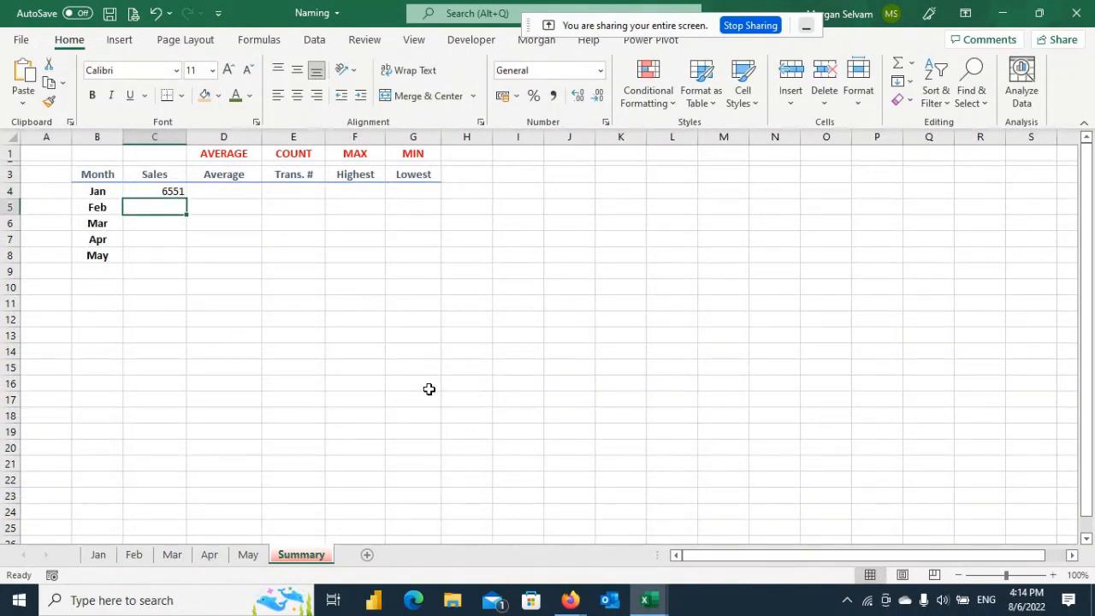
{"action": "type", "text": "="}
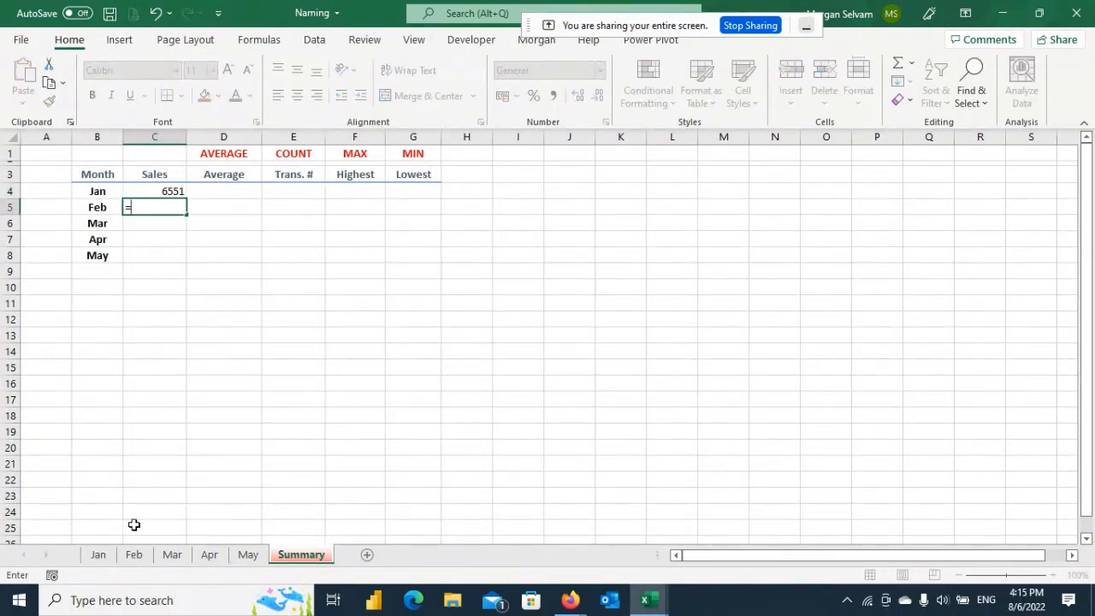
{"action": "left_click", "coordinate": [128, 554]}
{"action": "left_click", "coordinate": [297, 338]}
{"action": "left_click", "coordinate": [297, 333]}
{"action": "key", "text": "Return"}
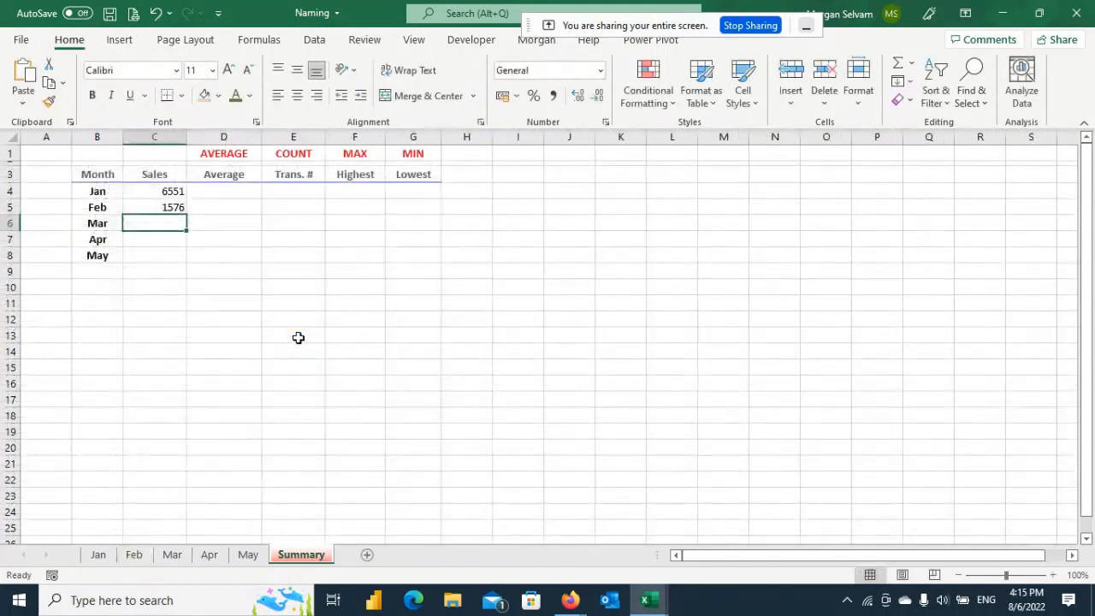
Step: Link the Mar Sales cell C6 on the Summary sheet to the total in F29 of the Mar sheet
{"action": "left_click", "coordinate": [163, 551]}
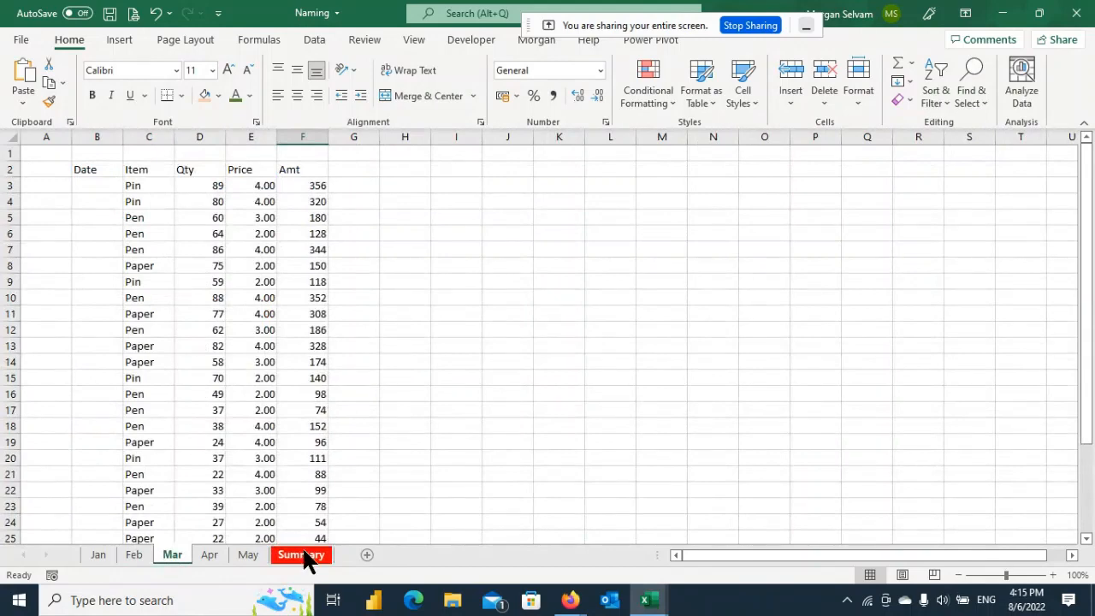
{"action": "left_click", "coordinate": [306, 554]}
{"action": "type", "text": "="}
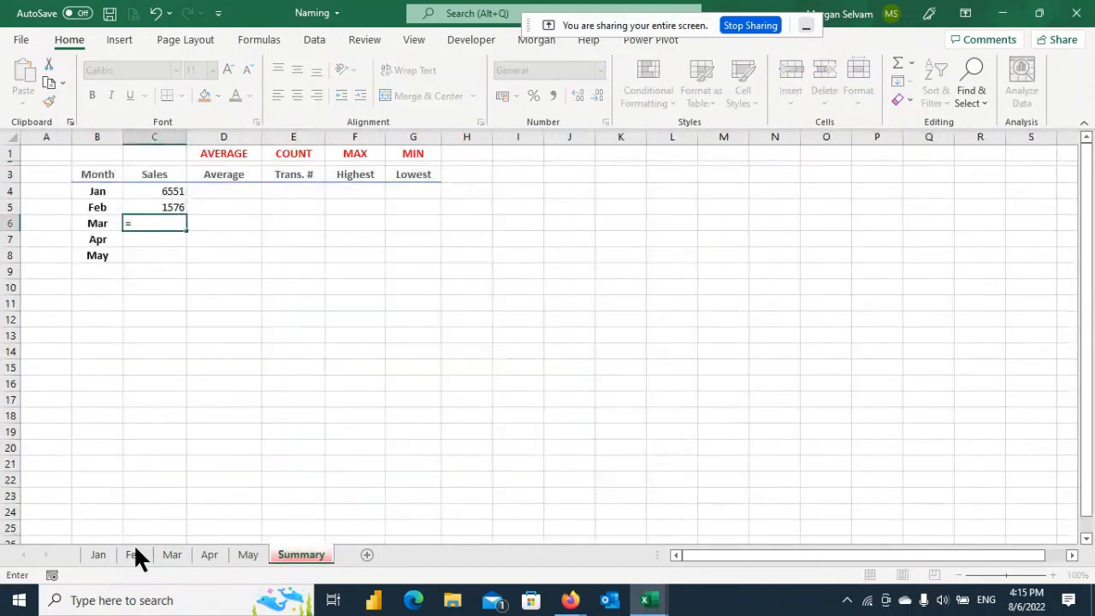
{"action": "left_click", "coordinate": [174, 553]}
{"action": "scroll", "coordinate": [339, 268], "scroll_direction": "down", "scroll_amount": 5}
{"action": "left_click", "coordinate": [317, 361]}
{"action": "key", "text": "Return"}
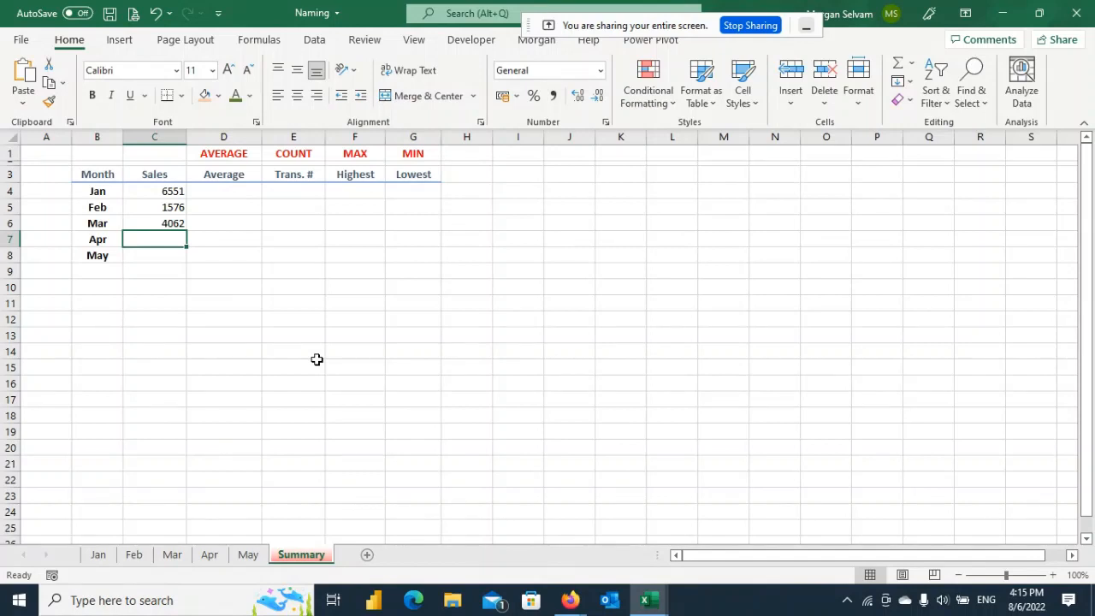
Step: Switch to the StreamYard window in Firefox to check the viewer comments, and return to the Excel workbook
{"action": "left_click", "coordinate": [570, 600]}
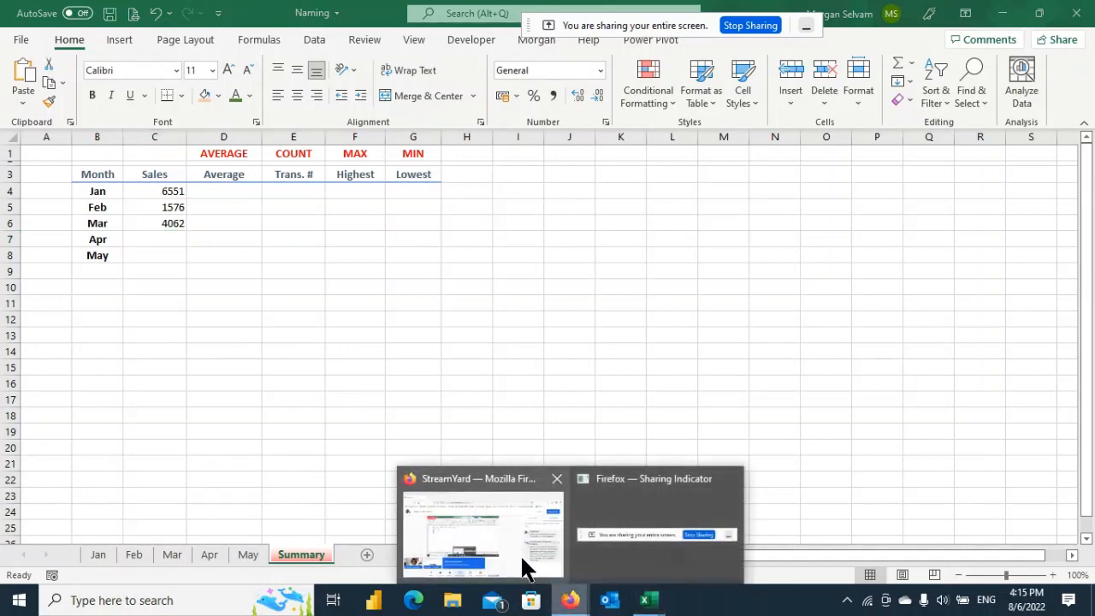
{"action": "left_click", "coordinate": [526, 569]}
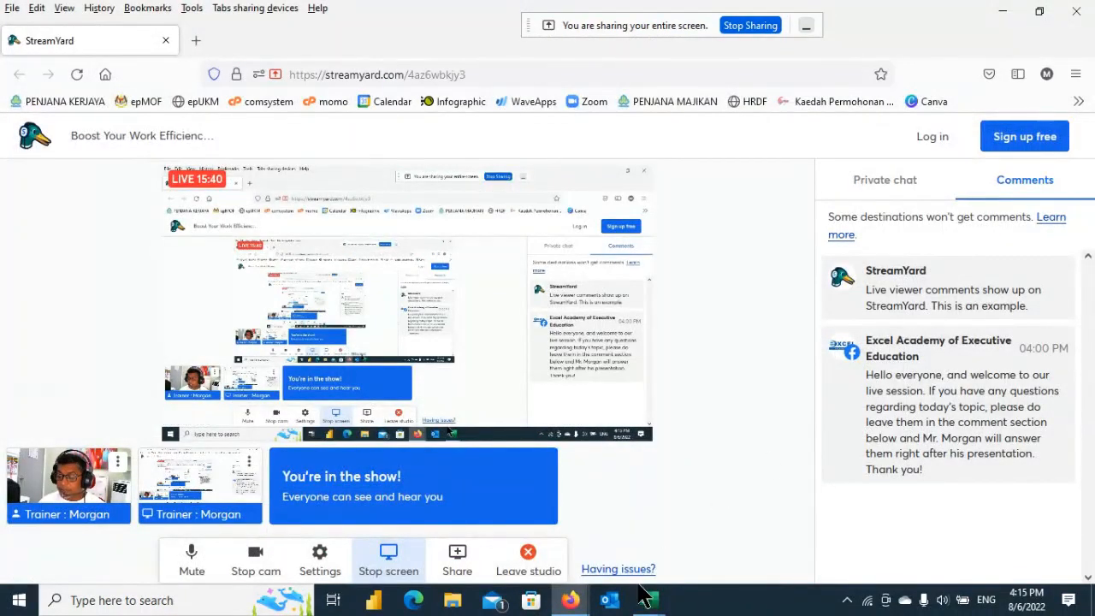
{"action": "left_click", "coordinate": [649, 599]}
{"action": "left_click", "coordinate": [678, 524]}
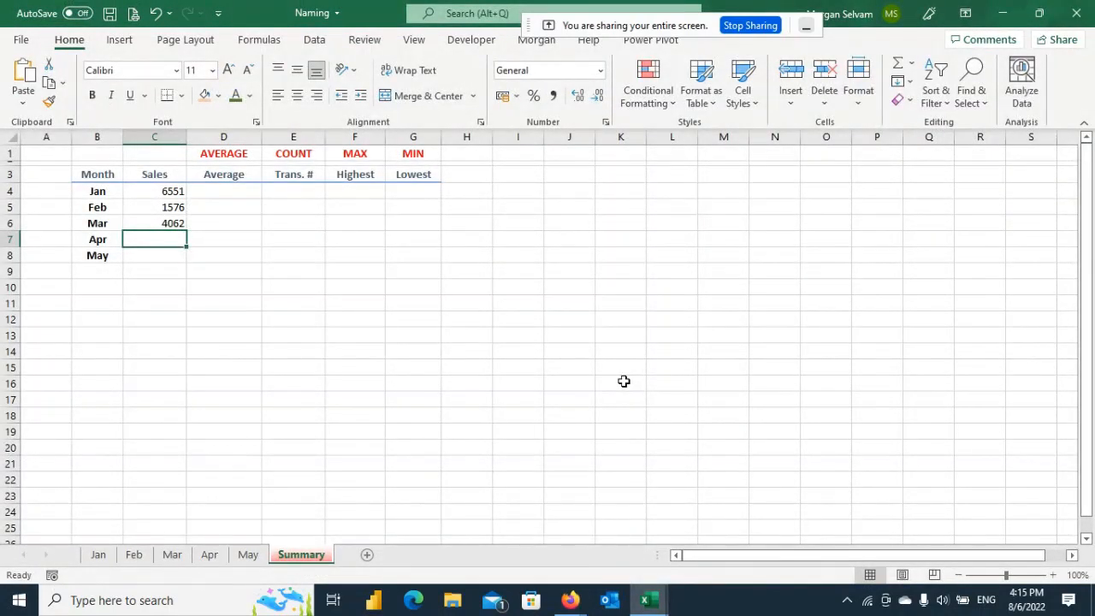
Step: Write NAMING as a large red on-screen annotation over the Summary sheet and clear it
{"action": "key", "text": "ctrl+2"}
{"action": "type", "text": "t"}
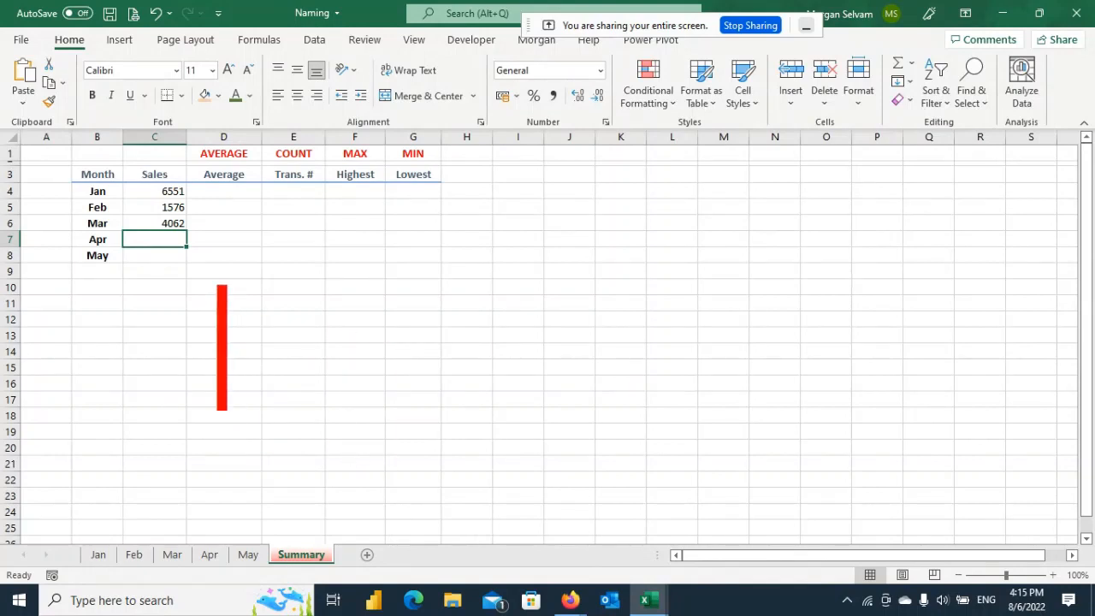
{"action": "type", "text": "NA"}
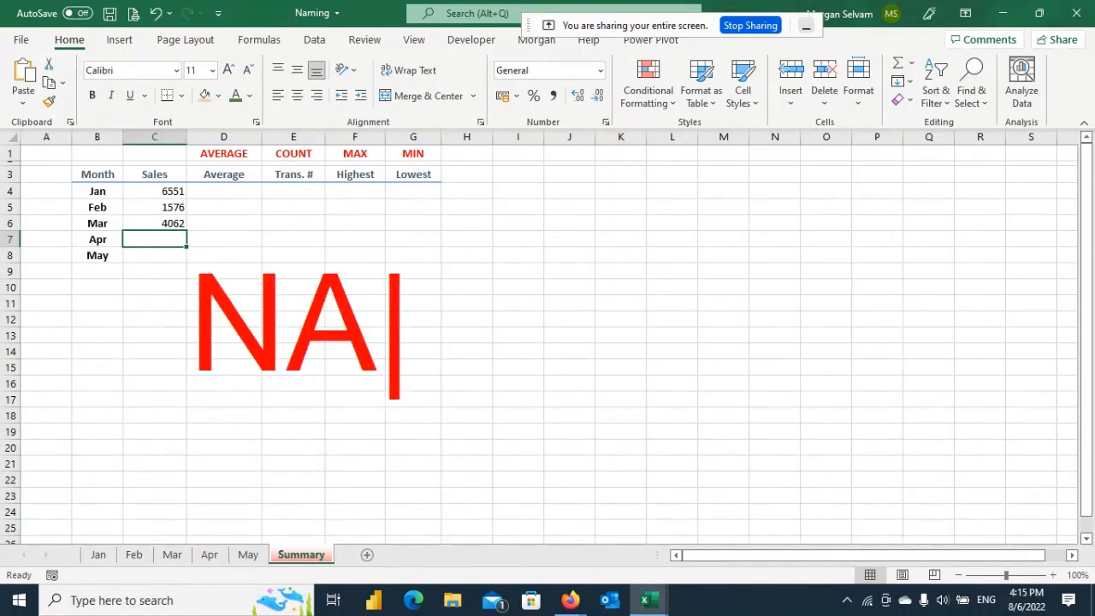
{"action": "type", "text": "MING"}
{"action": "key", "text": "Escape"}
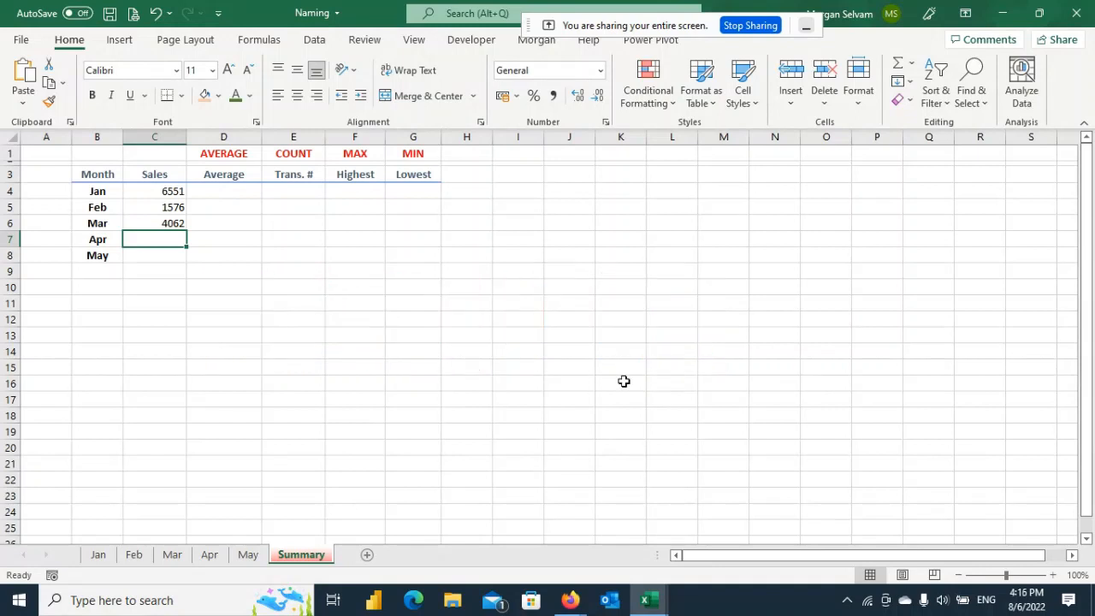
Step: Clear the linked Jan, Feb and Mar Sales figures in C4:C6 of the Summary sheet
{"action": "left_click_drag", "start_coordinate": [175, 192], "coordinate": [174, 231]}
{"action": "key", "text": "Delete"}
{"action": "left_click", "coordinate": [176, 253]}
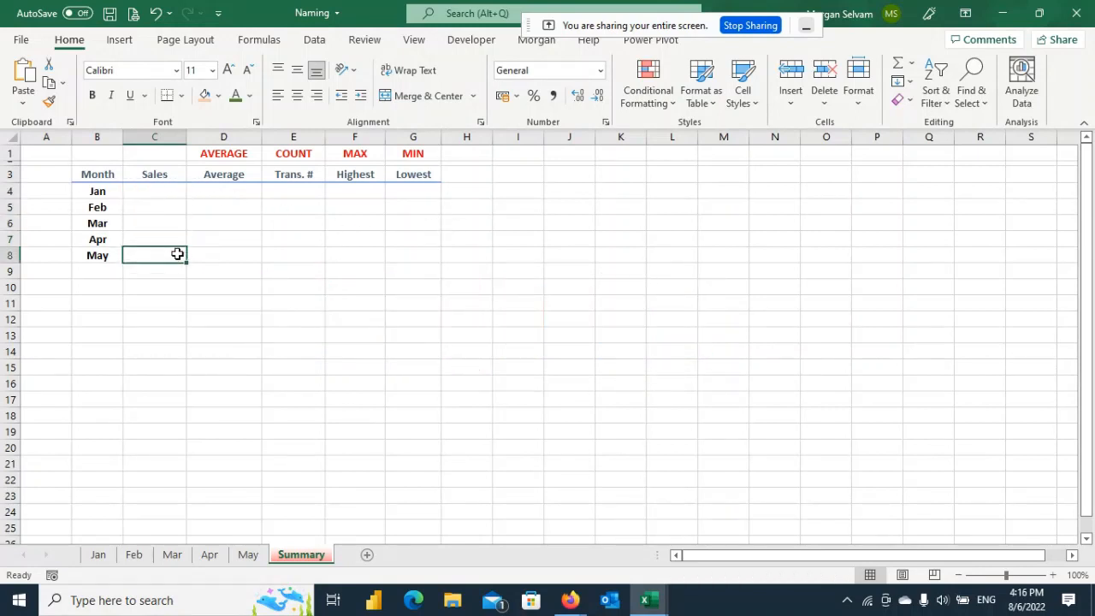
Step: Check the total cell on the Jan sheet and link the Summary sheet's C4 to Jan!F17 again
{"action": "left_click", "coordinate": [94, 556]}
{"action": "left_click", "coordinate": [573, 381]}
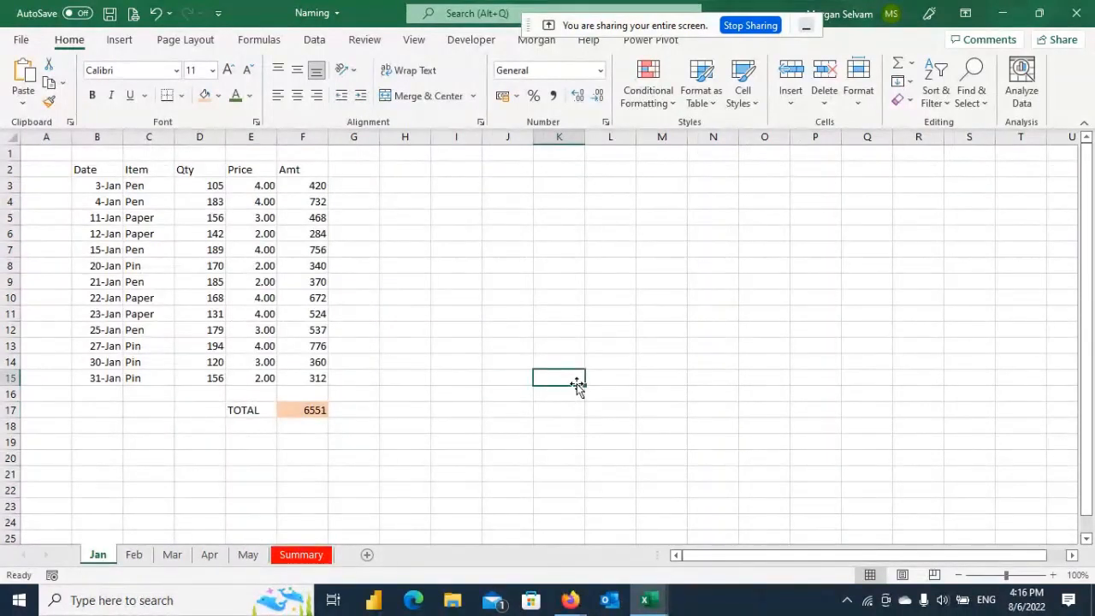
{"action": "left_click", "coordinate": [308, 416]}
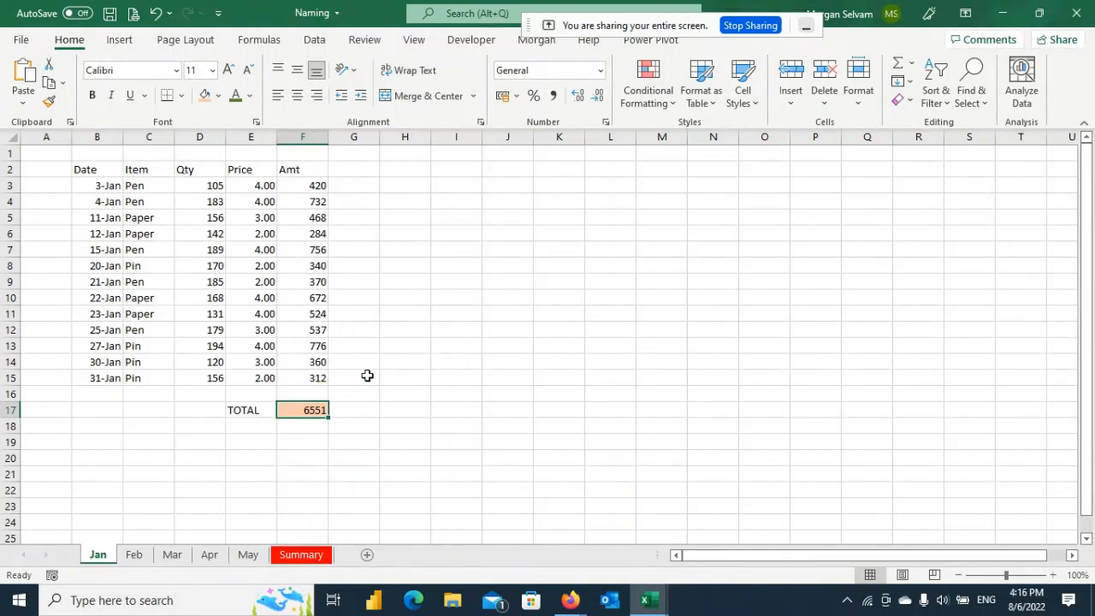
{"action": "left_click", "coordinate": [295, 553]}
{"action": "left_click", "coordinate": [162, 191]}
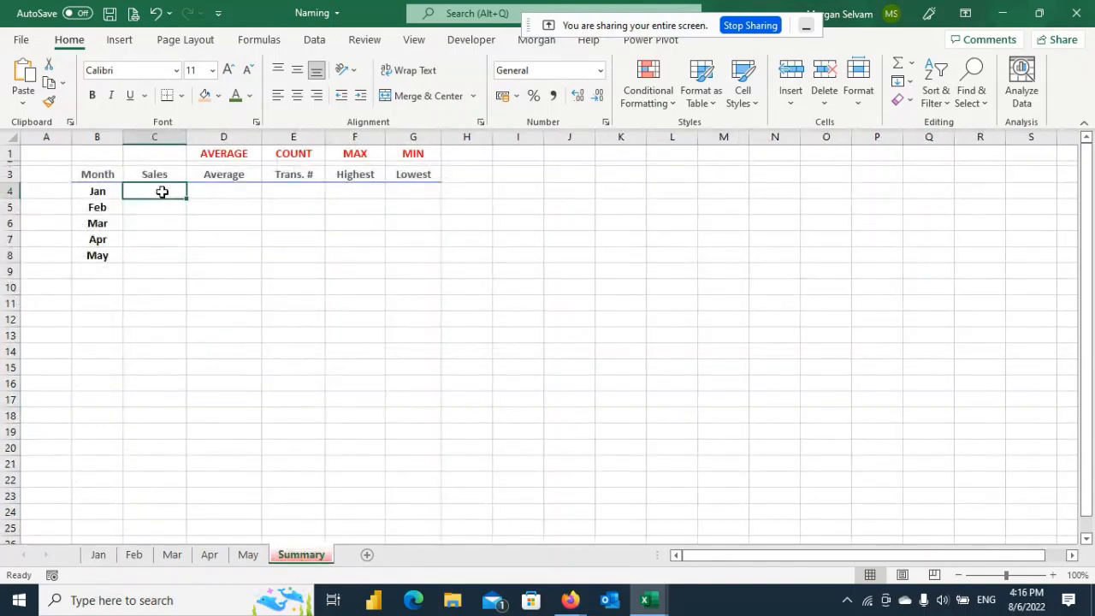
{"action": "type", "text": "="}
{"action": "left_click", "coordinate": [98, 555]}
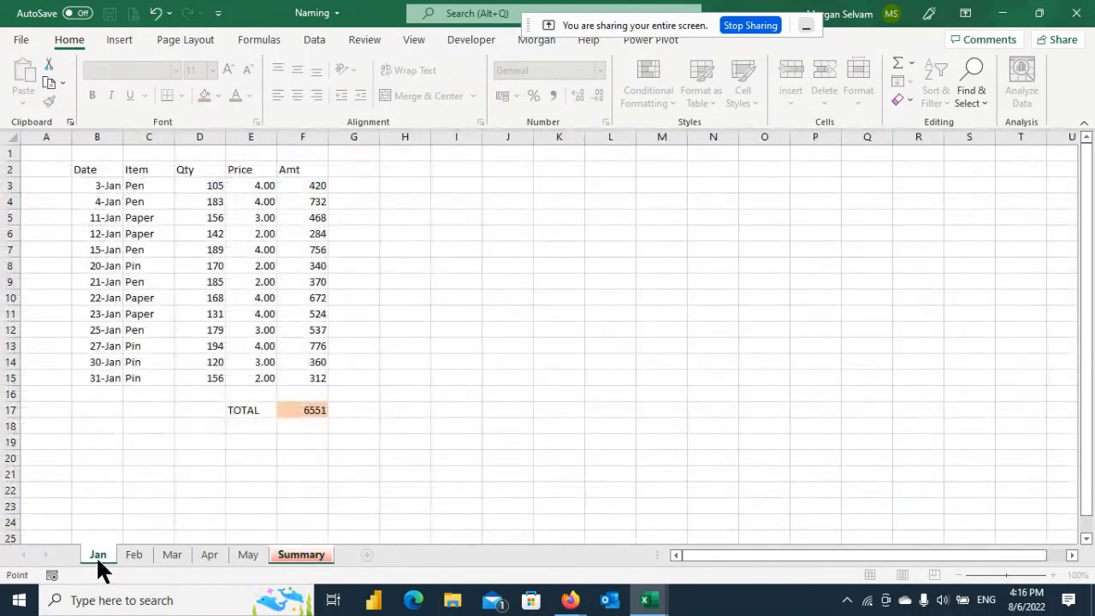
{"action": "left_click", "coordinate": [301, 410]}
{"action": "key", "text": "Return"}
Step: Show the formula bar to inspect the link formula in Summary cell C4, and clear that cell
{"action": "left_click", "coordinate": [172, 190]}
{"action": "left_click", "coordinate": [411, 41]}
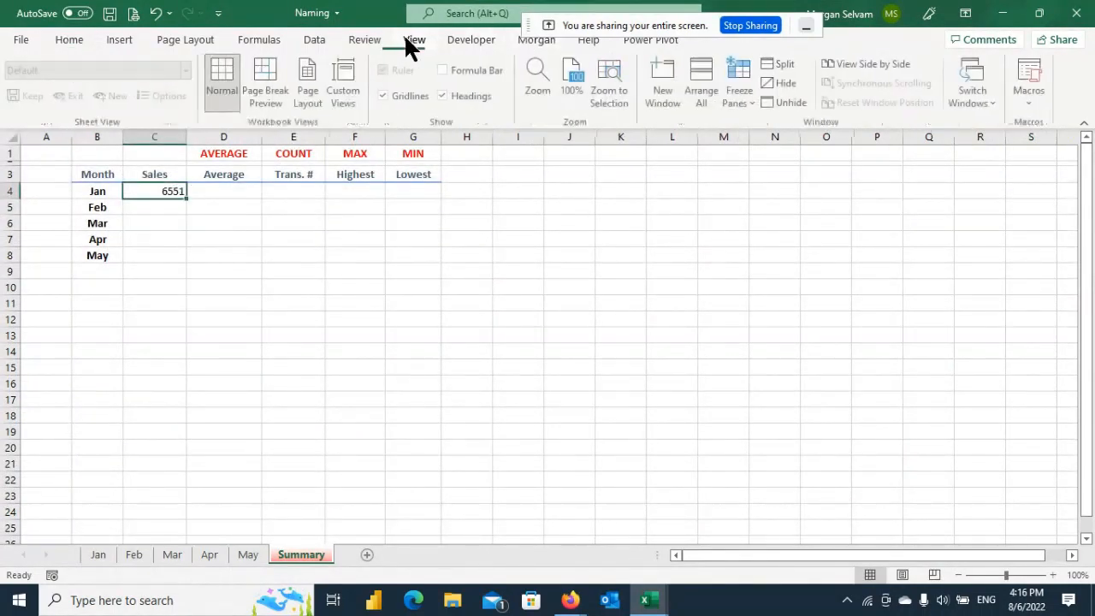
{"action": "left_click", "coordinate": [465, 75]}
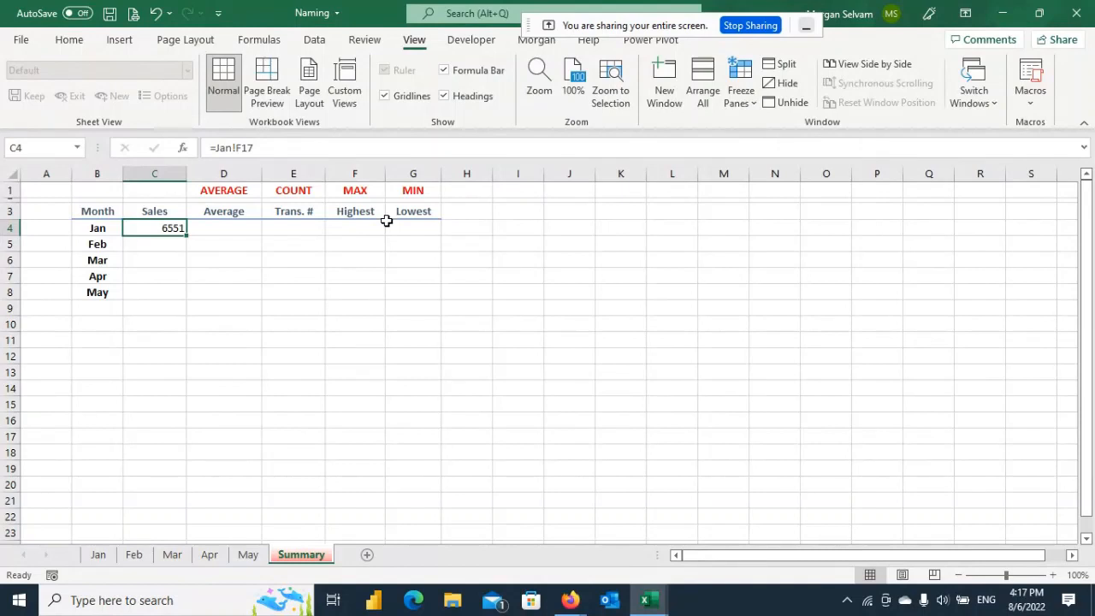
{"action": "key", "text": "Delete"}
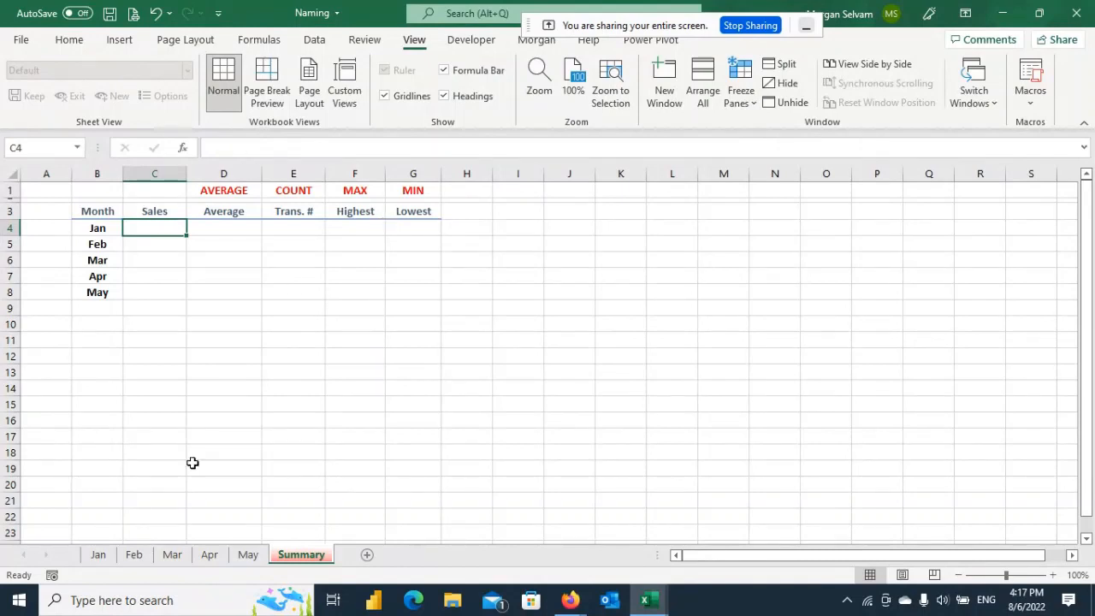
Step: Name the total cell F17 on the Jan sheet Sales_Jan
{"action": "left_click", "coordinate": [98, 554]}
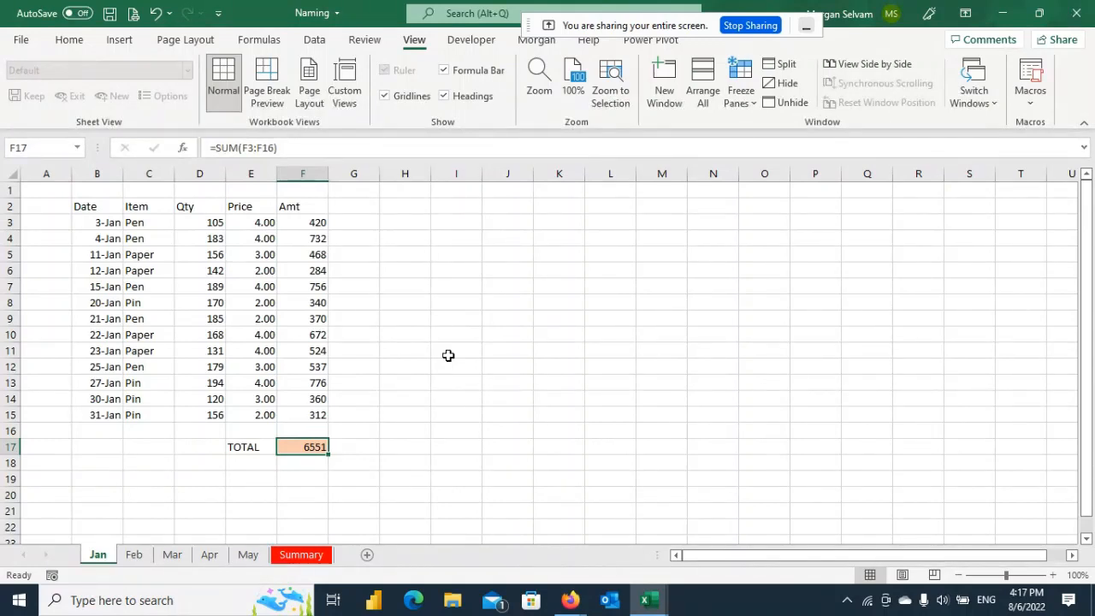
{"action": "left_click", "coordinate": [565, 448]}
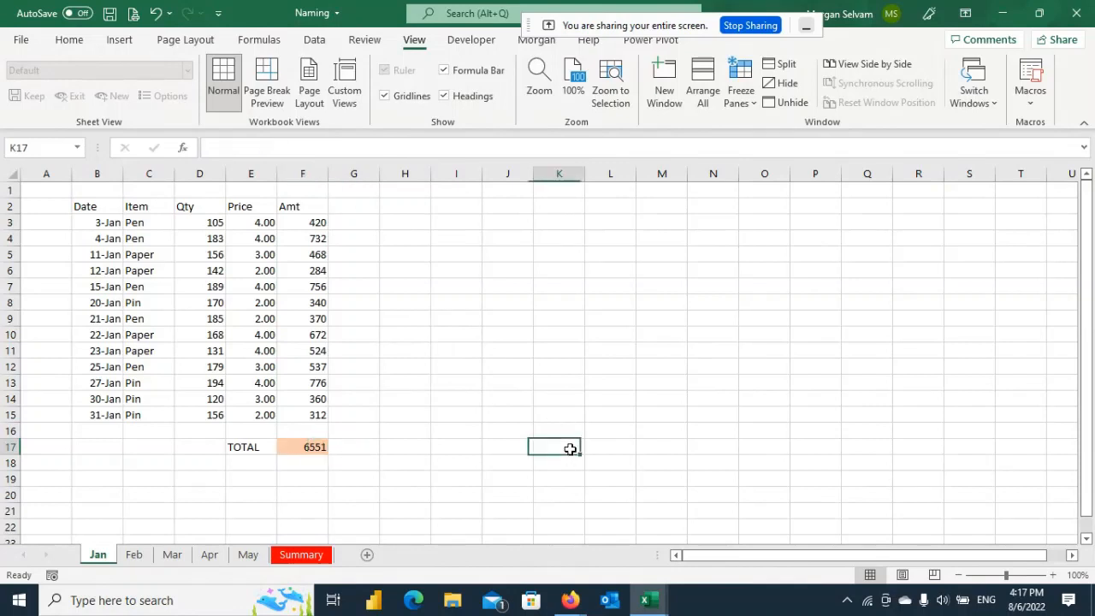
{"action": "left_click", "coordinate": [323, 445]}
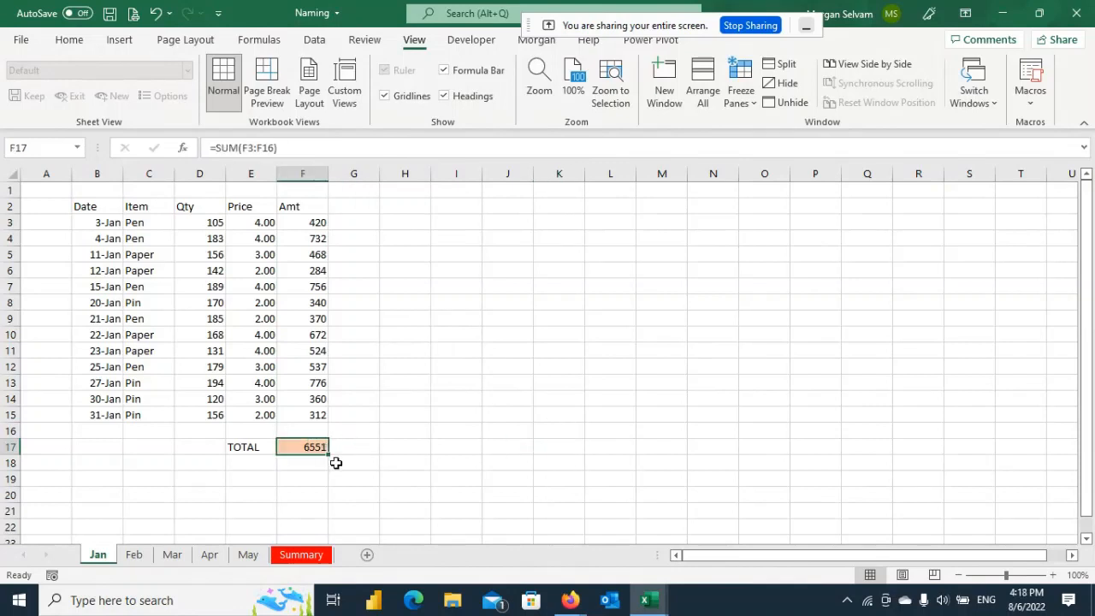
{"action": "left_click", "coordinate": [46, 151]}
{"action": "type", "text": "Sales_Jan"}
{"action": "key", "text": "Return"}
Step: Name the total cell F12 on the Feb sheet Sales_Feb
{"action": "left_click", "coordinate": [128, 554]}
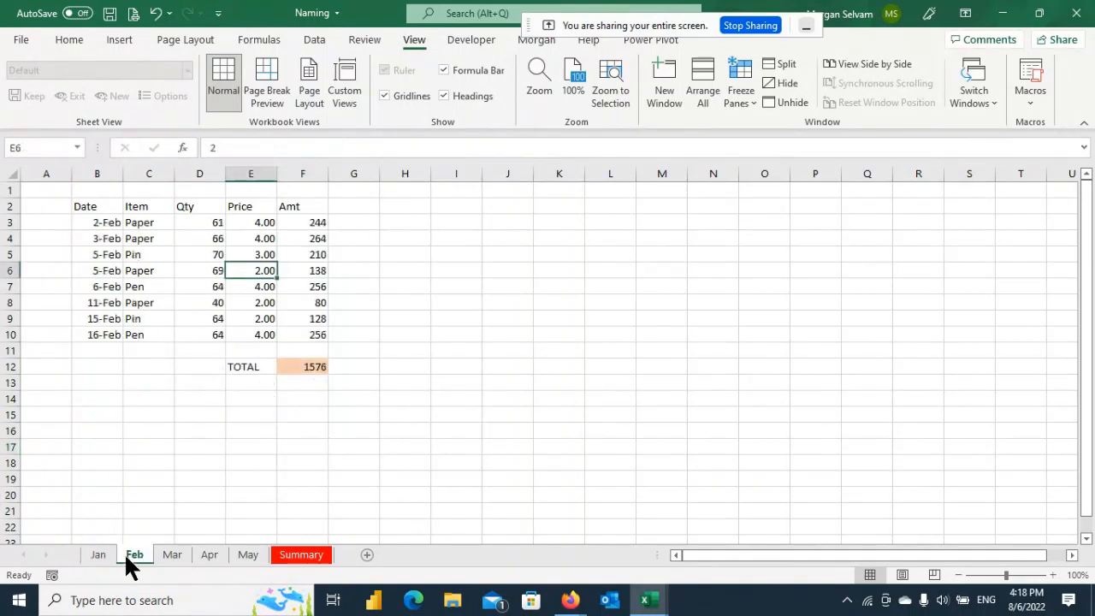
{"action": "left_click", "coordinate": [312, 367]}
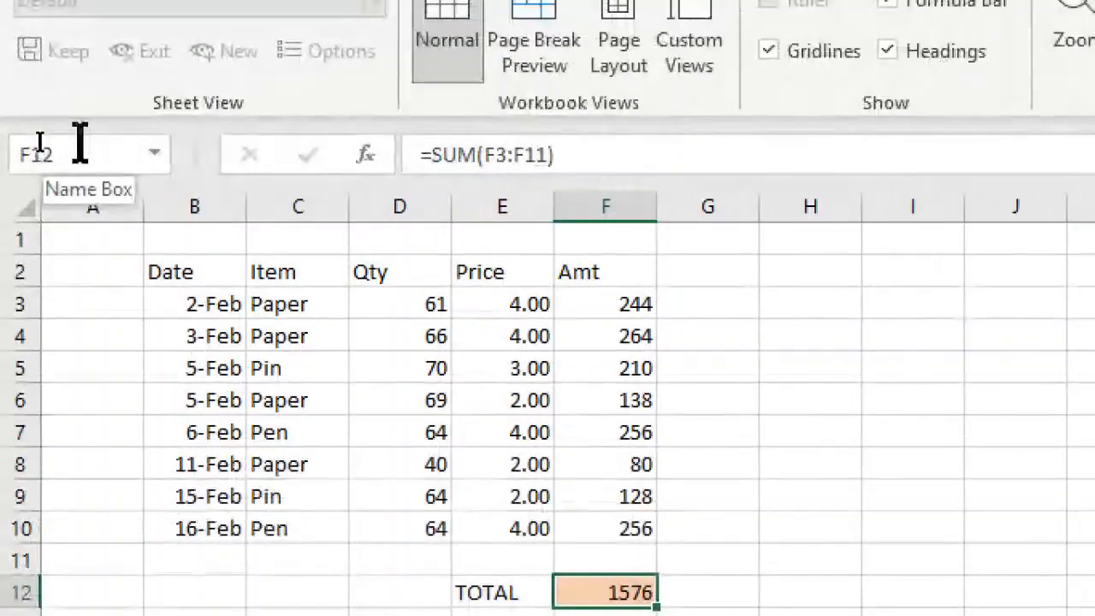
{"action": "left_click", "coordinate": [39, 142]}
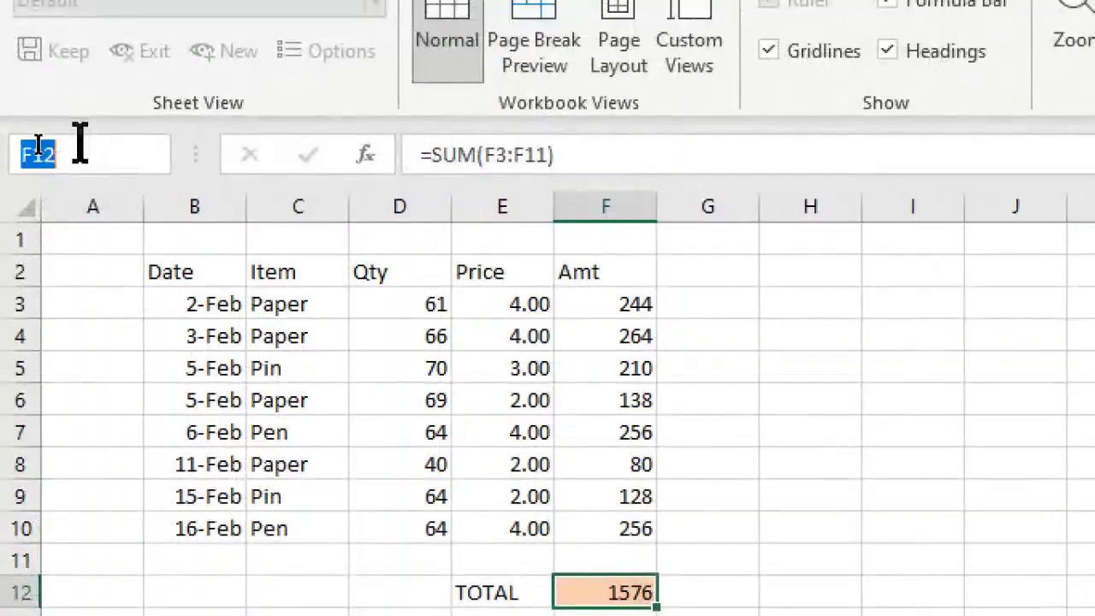
{"action": "type", "text": "Sales_Feb"}
{"action": "key", "text": "Return"}
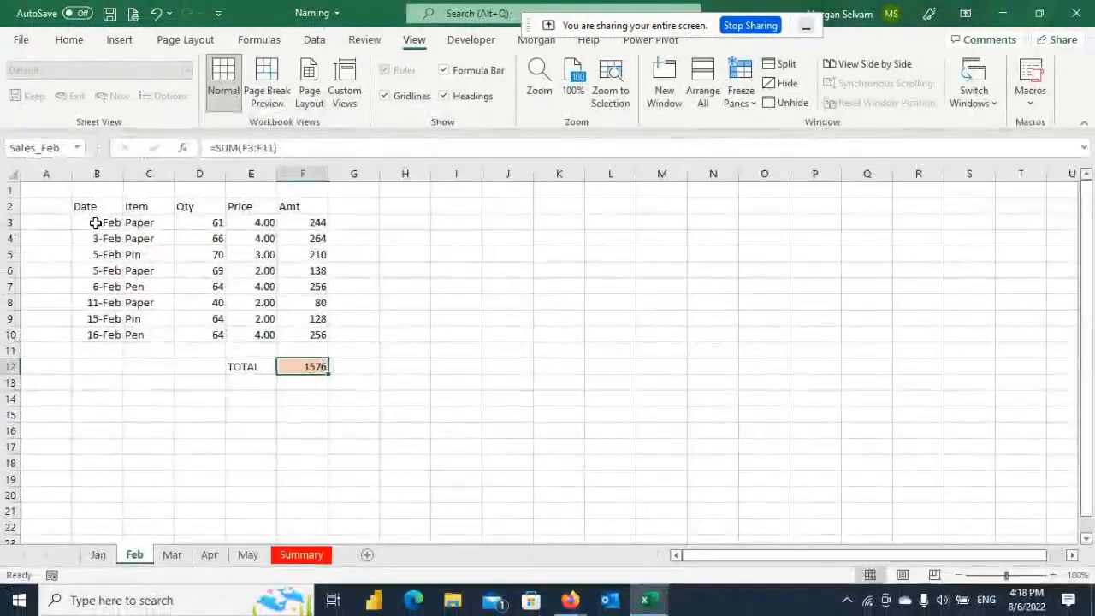
Step: Name the total cell F29 on the Mar sheet Sales_Mar
{"action": "left_click", "coordinate": [171, 553]}
{"action": "left_click", "coordinate": [39, 148]}
{"action": "type", "text": "Sales_Mar"}
{"action": "key", "text": "Return"}
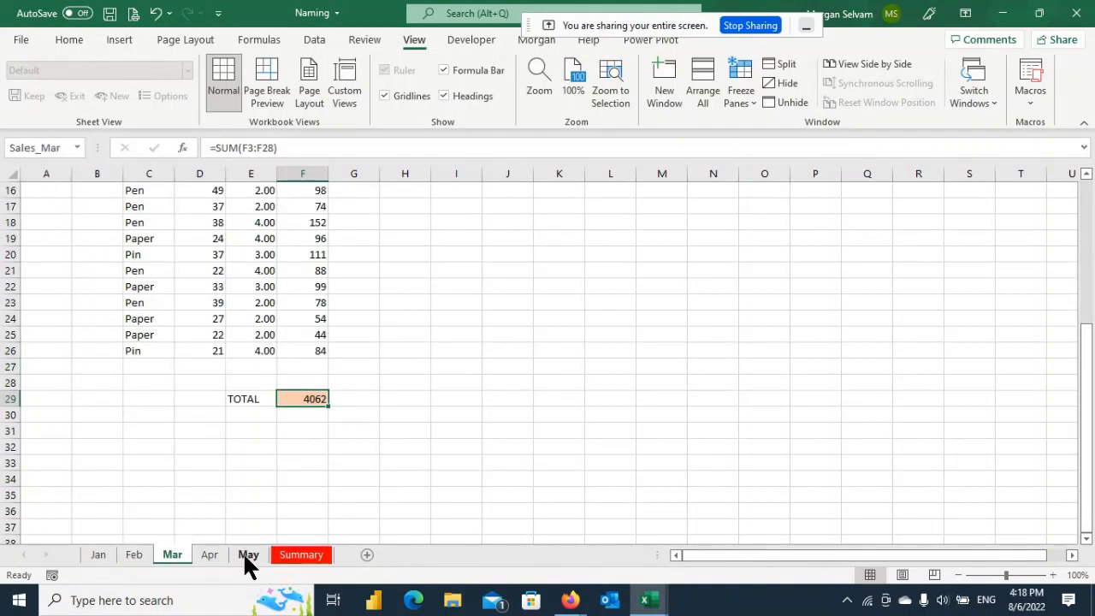
Step: Name the total cell F9 on the Apr sheet Sales_Apr
{"action": "left_click", "coordinate": [219, 554]}
{"action": "left_click", "coordinate": [310, 336]}
{"action": "left_click", "coordinate": [309, 319]}
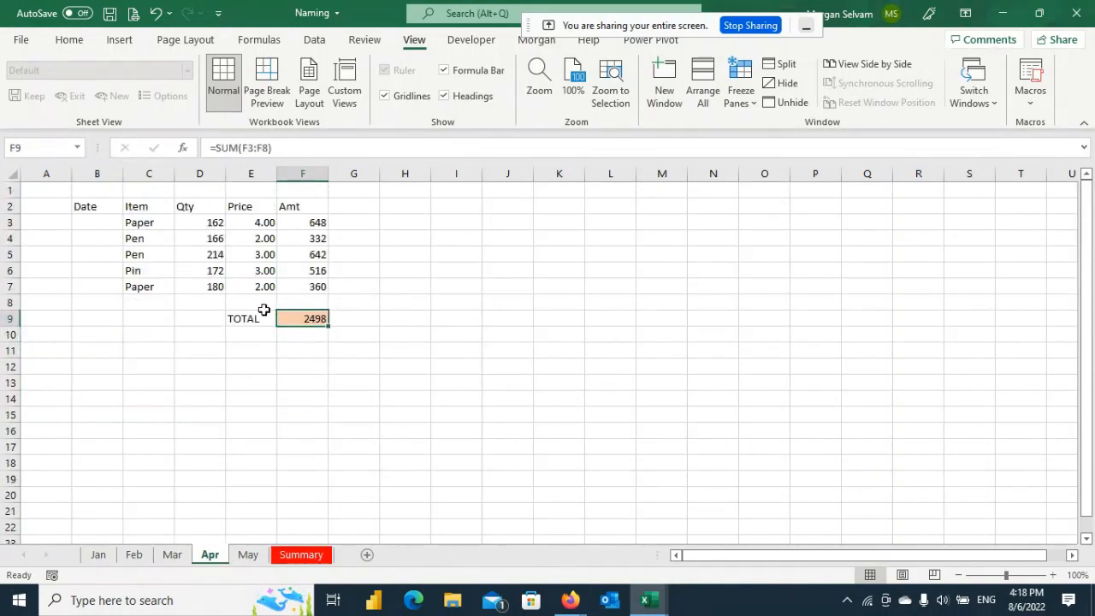
{"action": "left_click", "coordinate": [61, 148]}
{"action": "type", "text": "Sales_Apr"}
{"action": "key", "text": "Return"}
Step: Name the total cell F12 on the May sheet Sales_May
{"action": "left_click", "coordinate": [247, 554]}
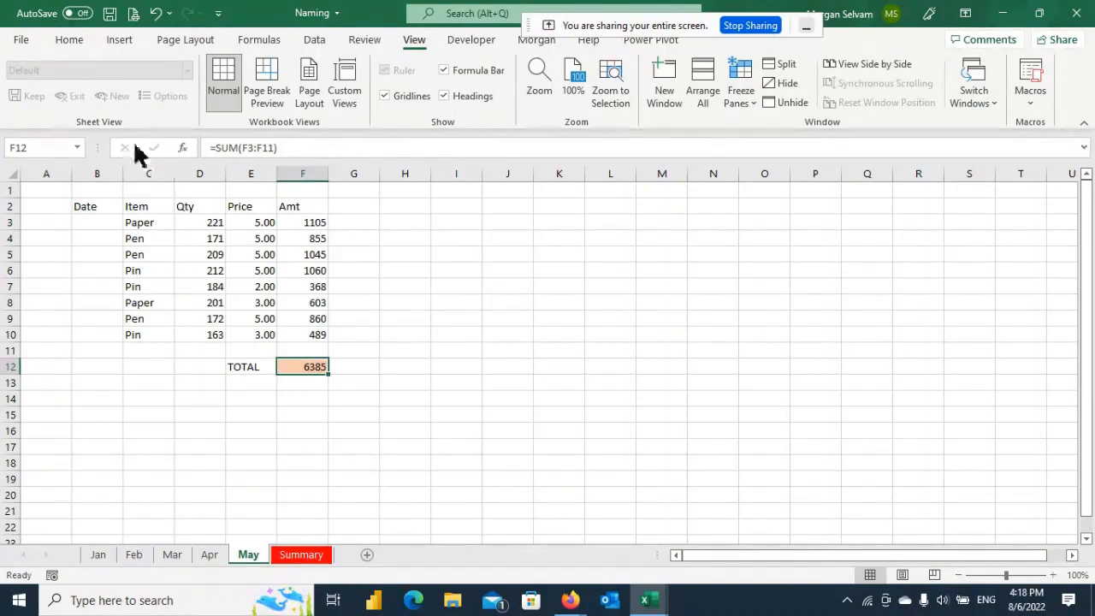
{"action": "left_click", "coordinate": [35, 147]}
{"action": "type", "text": "Sales_May"}
{"action": "key", "text": "Return"}
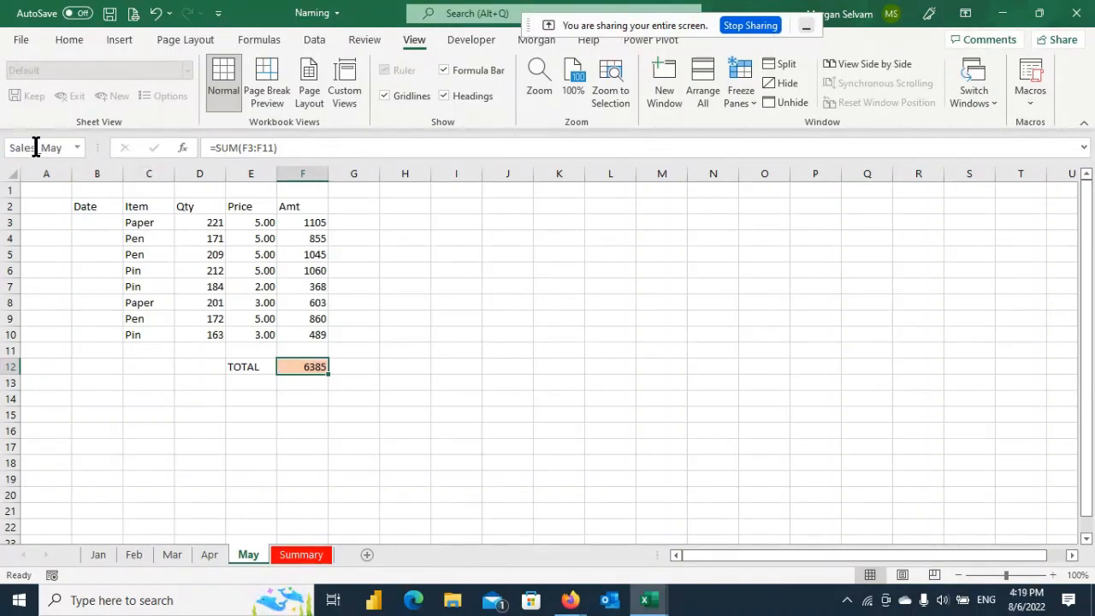
Step: Check the list of defined cell names in the workbook and return to the Summary sheet
{"action": "left_click", "coordinate": [560, 381]}
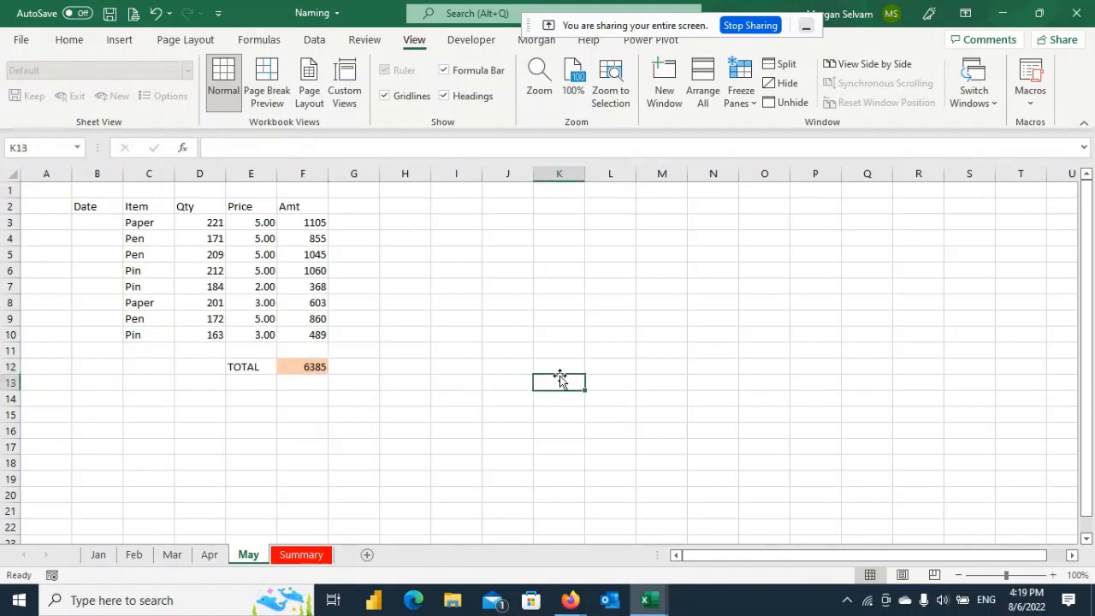
{"action": "left_click", "coordinate": [75, 147]}
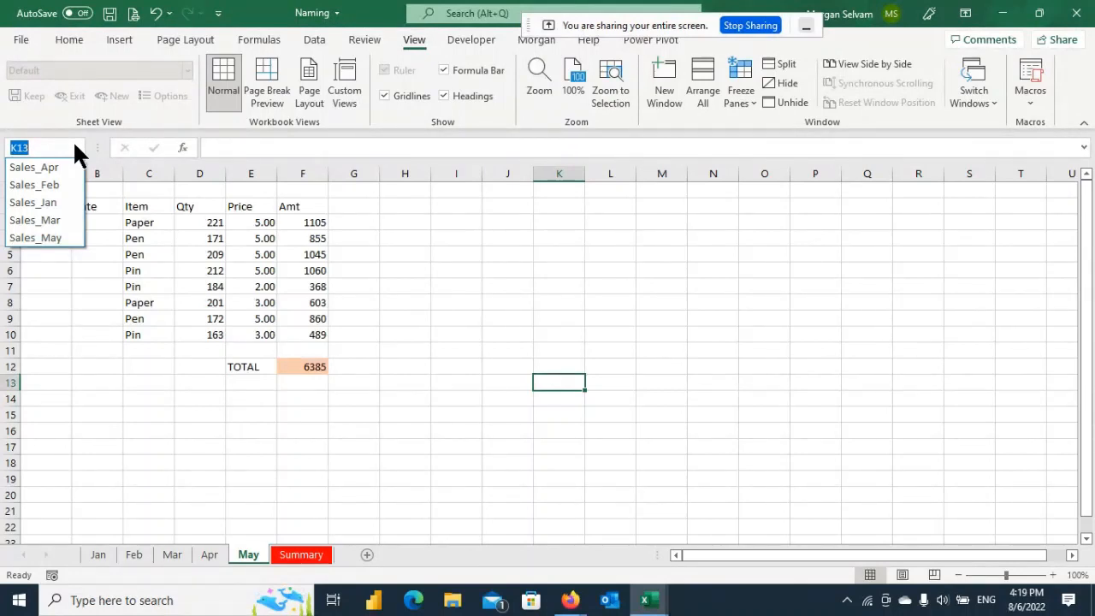
{"action": "left_click", "coordinate": [74, 143]}
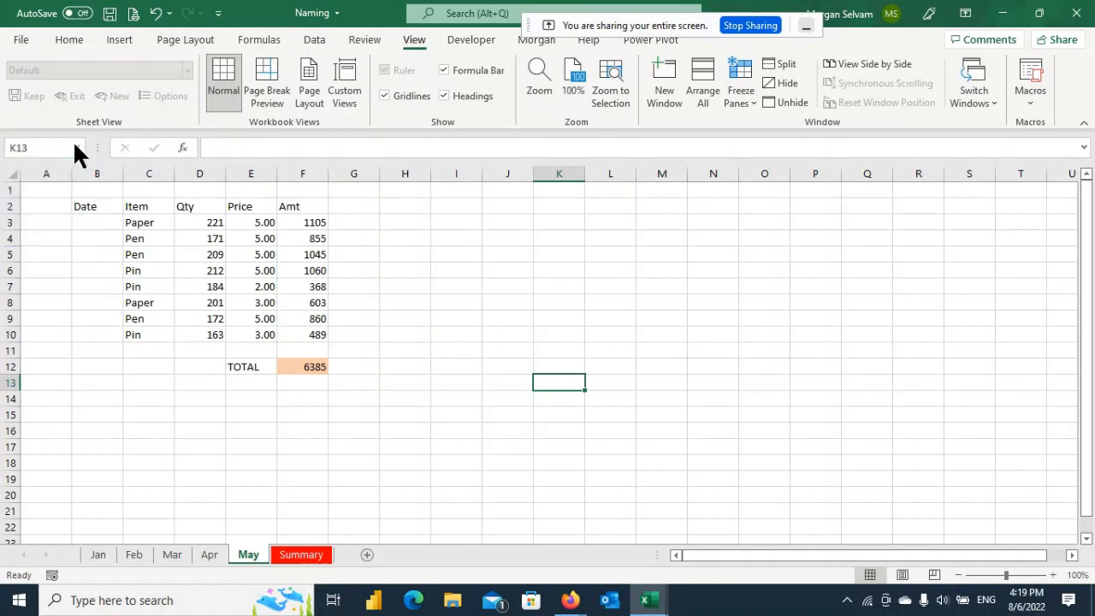
{"action": "left_click", "coordinate": [306, 555]}
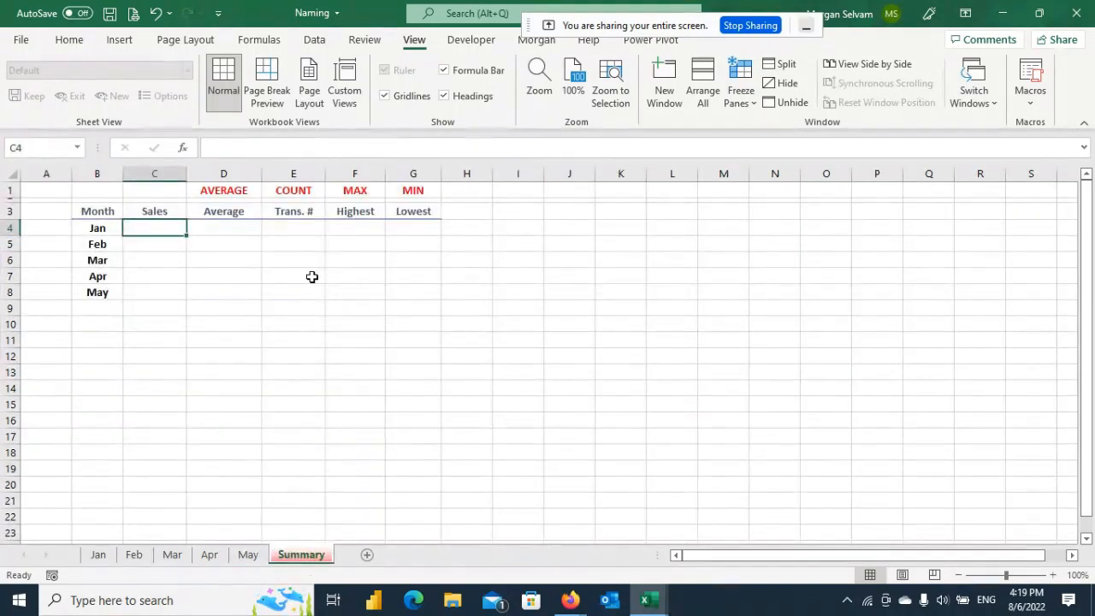
Step: Fill the Jan sales cell C4 on the Summary sheet with the formula =Sales_Jan
{"action": "type", "text": "="}
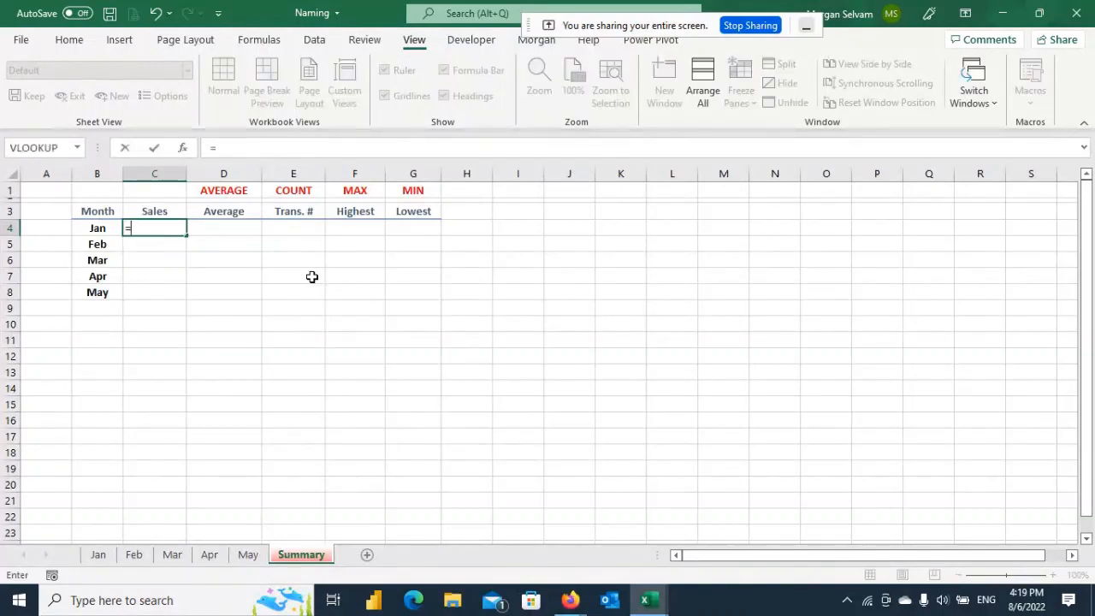
{"action": "type", "text": "sal"}
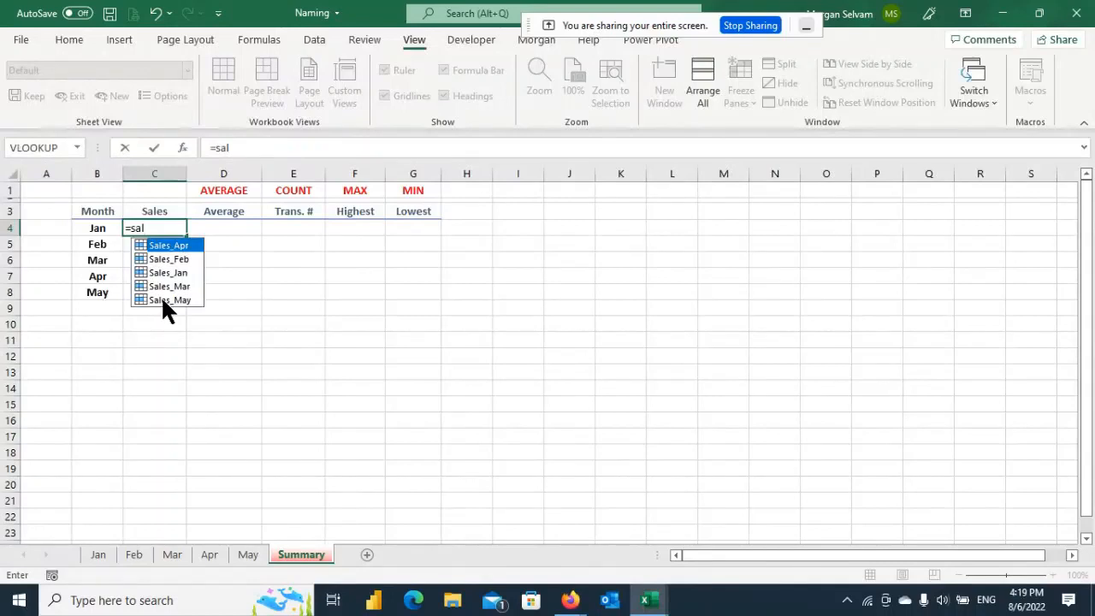
{"action": "key", "text": "Down"}
{"action": "key", "text": "Down"}
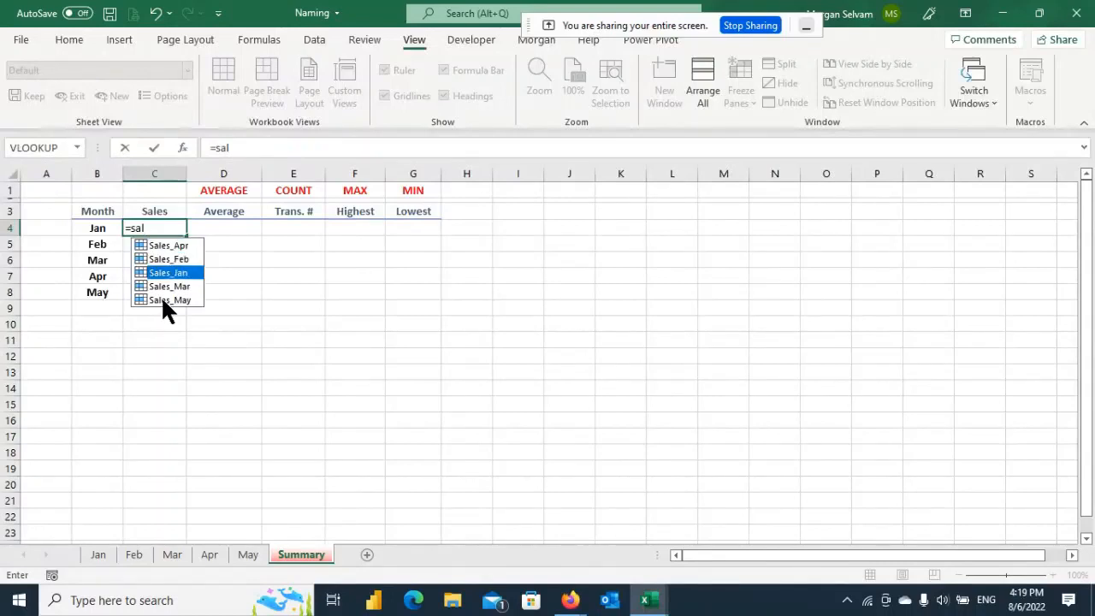
{"action": "key", "text": "Tab"}
{"action": "key", "text": "Return"}
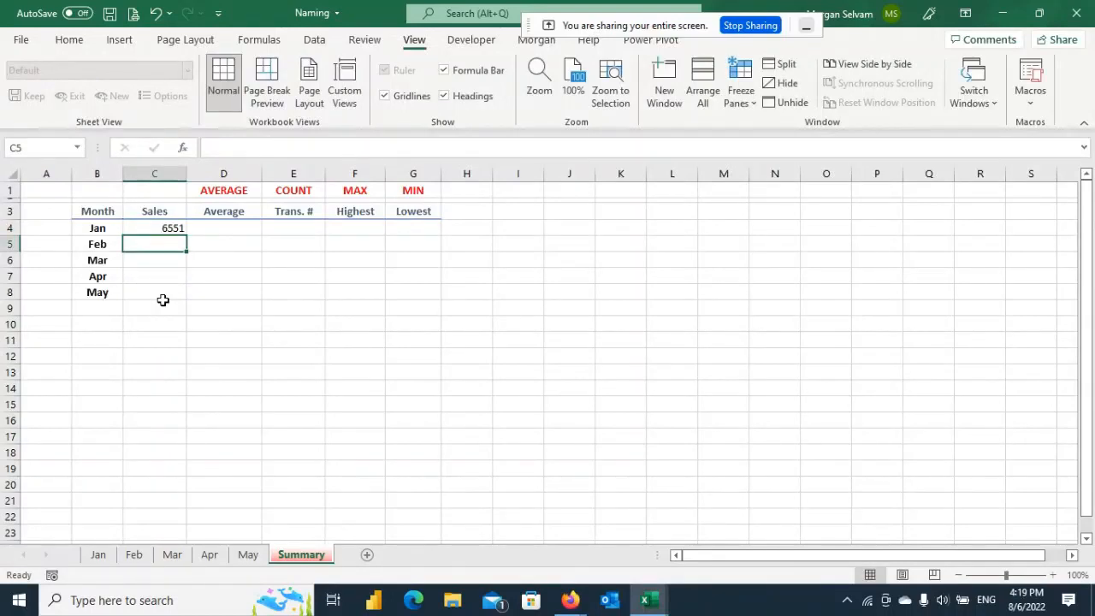
Step: Fill the Feb sales cell C5 with the formula =Sales_Feb
{"action": "type", "text": "=sal"}
{"action": "key", "text": "Down"}
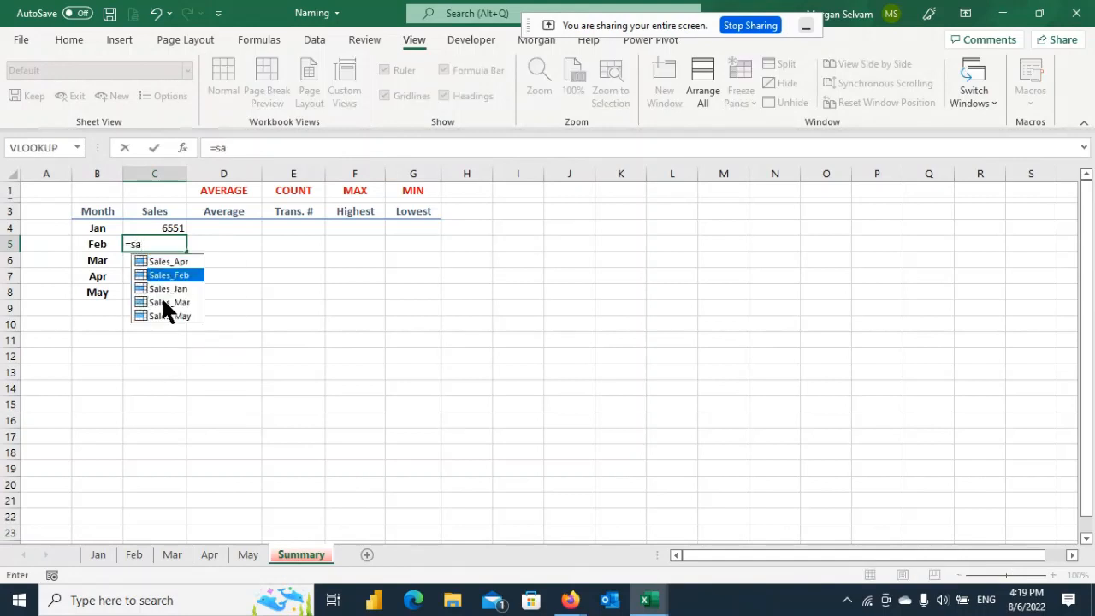
{"action": "key", "text": "Tab"}
{"action": "key", "text": "Return"}
Step: Fill the Mar sales cell C6 with the formula =Sales_Mar
{"action": "type", "text": "=sa"}
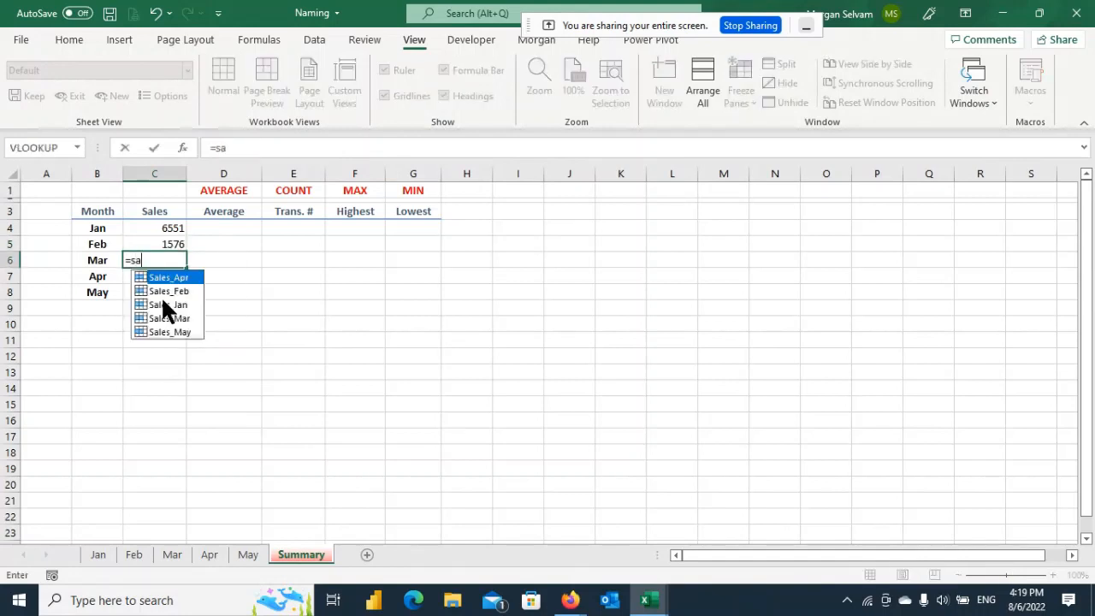
{"action": "key", "text": "Down"}
{"action": "key", "text": "Down"}
{"action": "key", "text": "Down"}
{"action": "key", "text": "Tab"}
{"action": "key", "text": "Return"}
Step: Fill the Apr sales cell C7 with the formula =Sales_Apr
{"action": "type", "text": "=sal"}
{"action": "key", "text": "Down"}
{"action": "key", "text": "Down"}
{"action": "key", "text": "Up"}
{"action": "key", "text": "Up"}
{"action": "key", "text": "Tab"}
{"action": "key", "text": "Return"}
Step: Fill the May sales cell C8 with the formula =Sales_May
{"action": "type", "text": "=sal"}
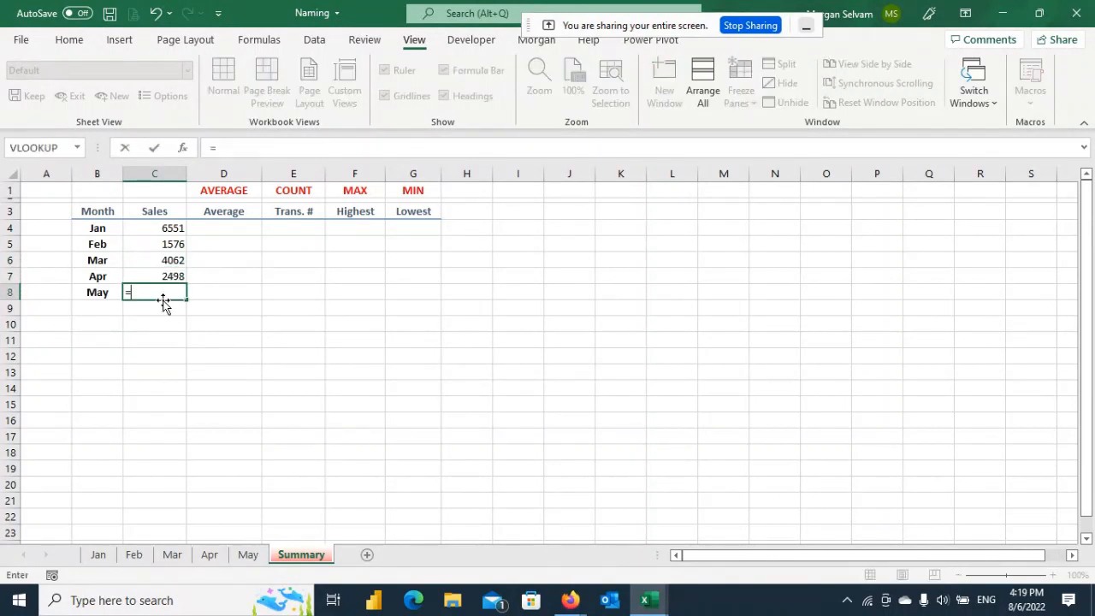
{"action": "key", "text": "Down"}
{"action": "key", "text": "Down"}
{"action": "key", "text": "Down"}
{"action": "key", "text": "Down"}
{"action": "key", "text": "Tab"}
{"action": "key", "text": "Return"}
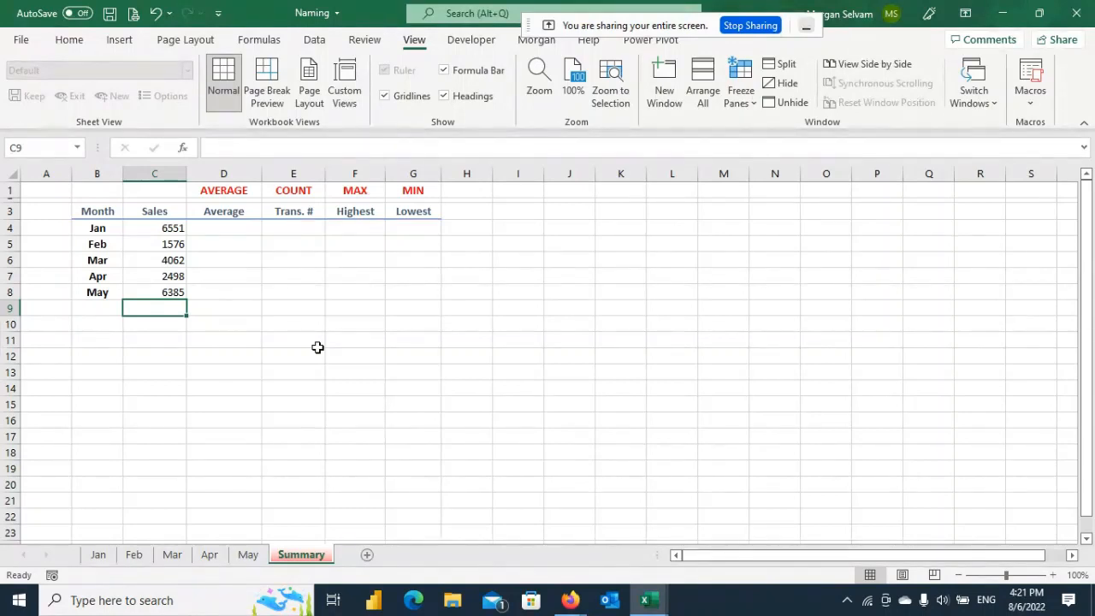
Step: Examine the Average, Trans. #, Highest and Lowest columns on the Summary sheet and the individual amounts on the Jan sheet
{"action": "left_click", "coordinate": [247, 229]}
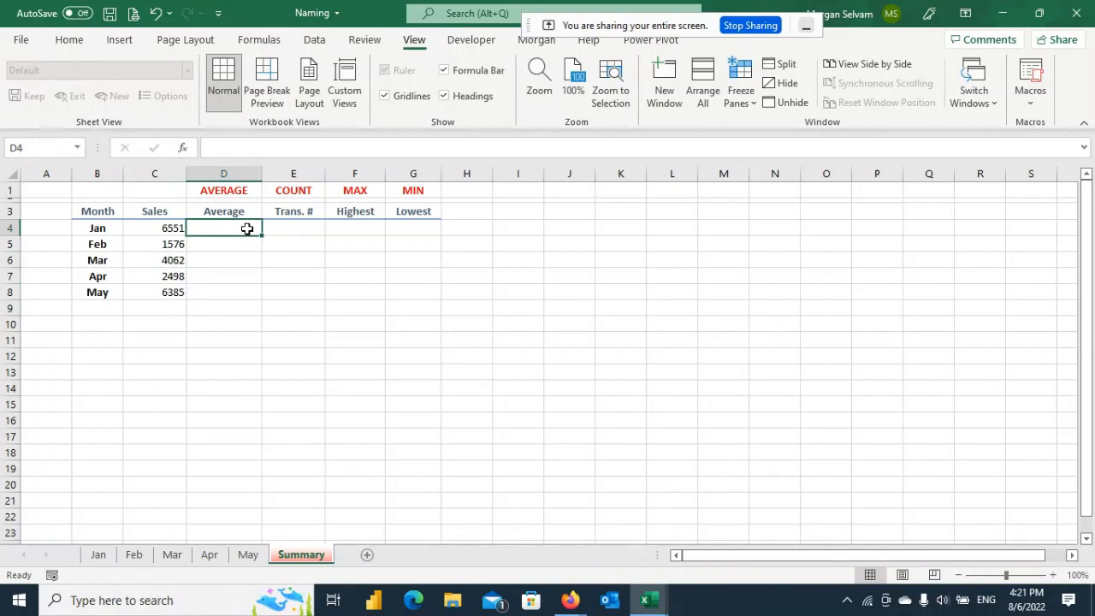
{"action": "left_click_drag", "start_coordinate": [301, 211], "coordinate": [307, 289]}
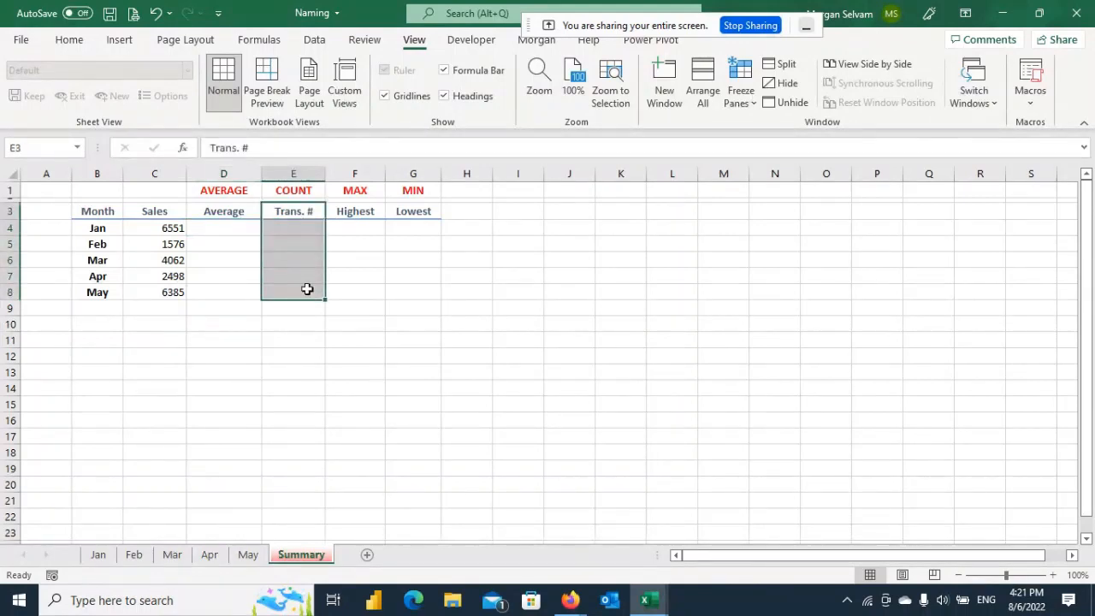
{"action": "left_click_drag", "start_coordinate": [366, 213], "coordinate": [364, 301]}
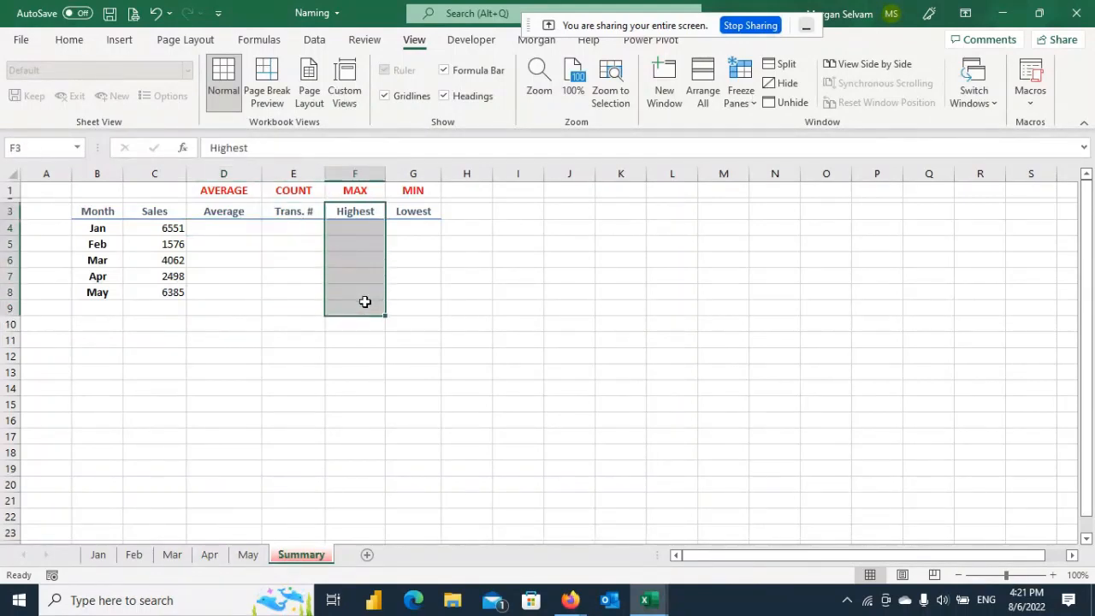
{"action": "left_click_drag", "start_coordinate": [418, 211], "coordinate": [421, 309]}
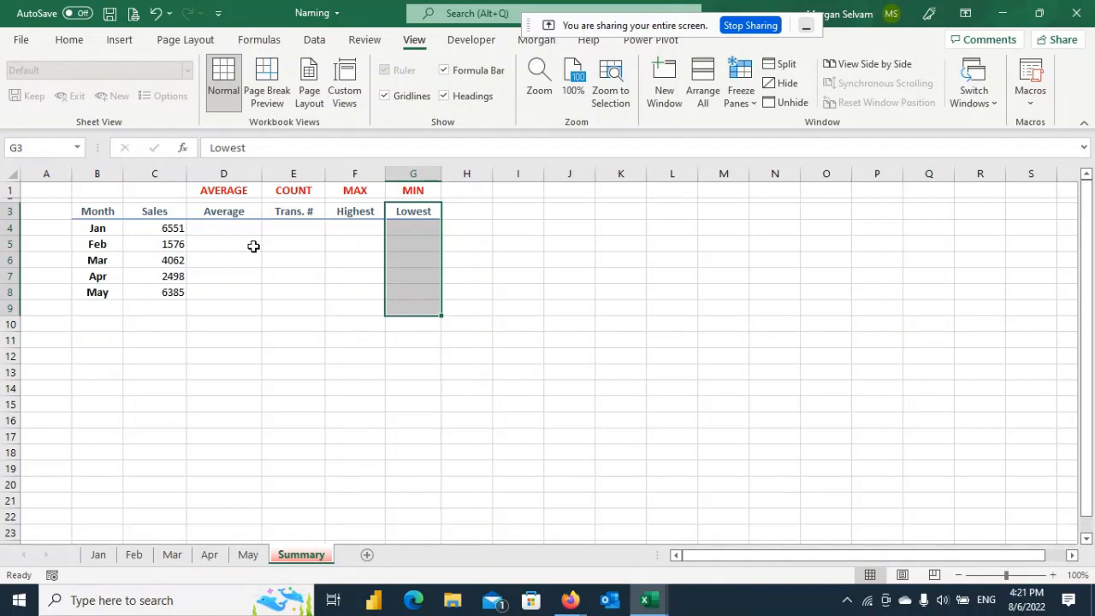
{"action": "left_click", "coordinate": [223, 217]}
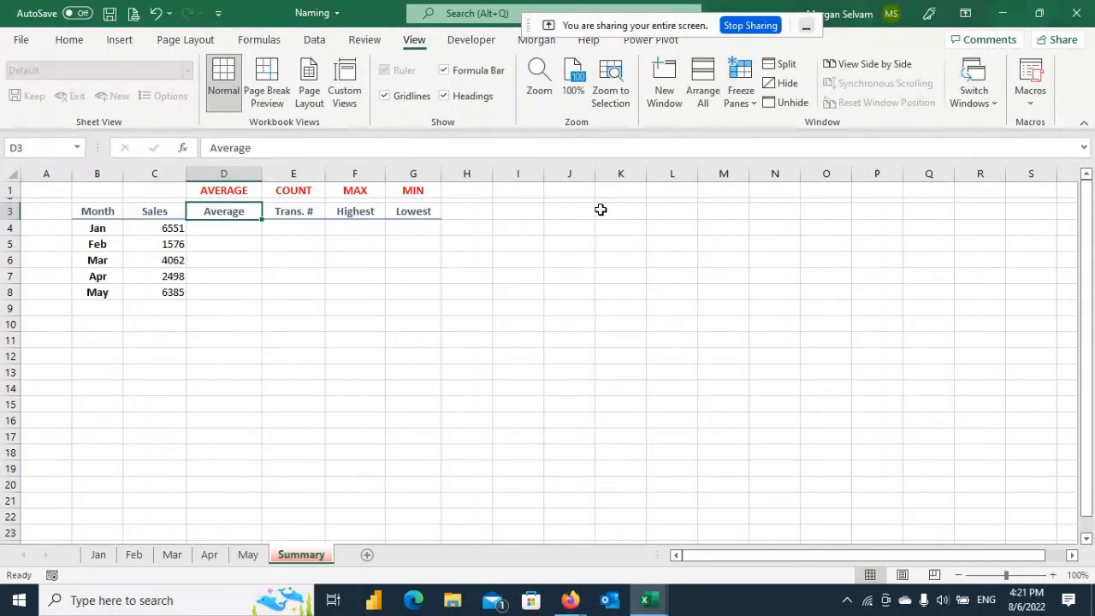
{"action": "left_click", "coordinate": [111, 555]}
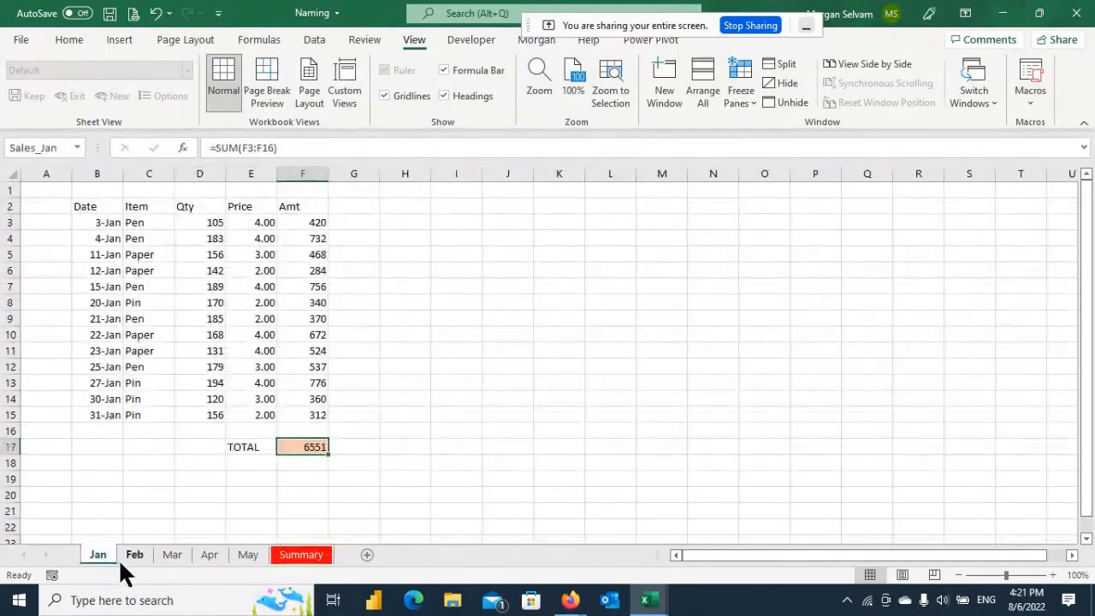
{"action": "left_click_drag", "start_coordinate": [310, 224], "coordinate": [291, 416]}
{"action": "left_click", "coordinate": [287, 554]}
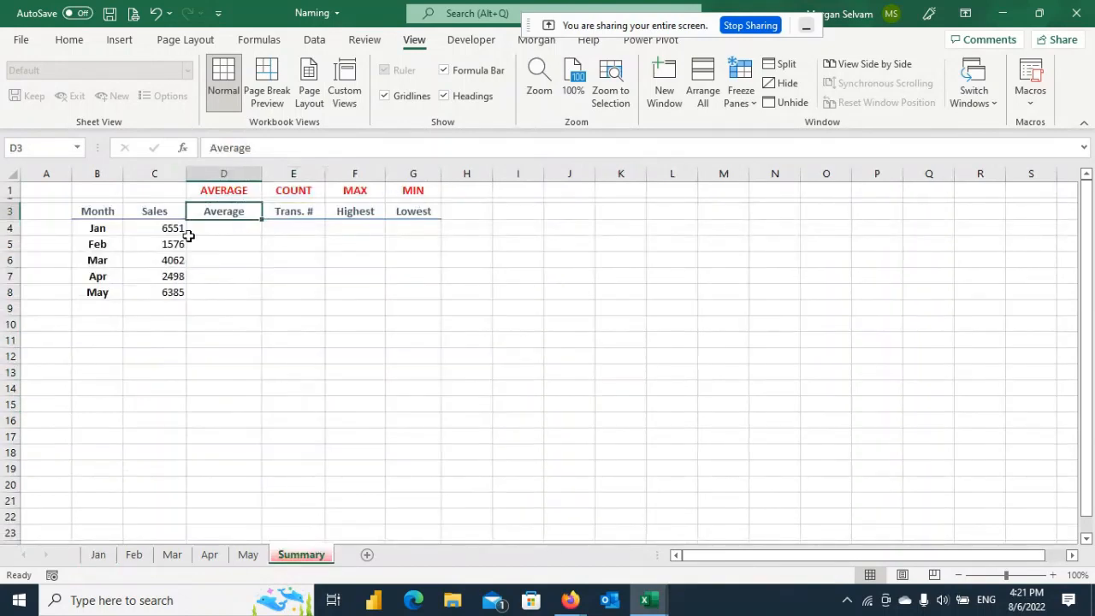
Step: Try an AVERAGE formula over the Jan sheet's range F3:F15 in Summary cell D4, and clear the cell again
{"action": "left_click", "coordinate": [220, 228]}
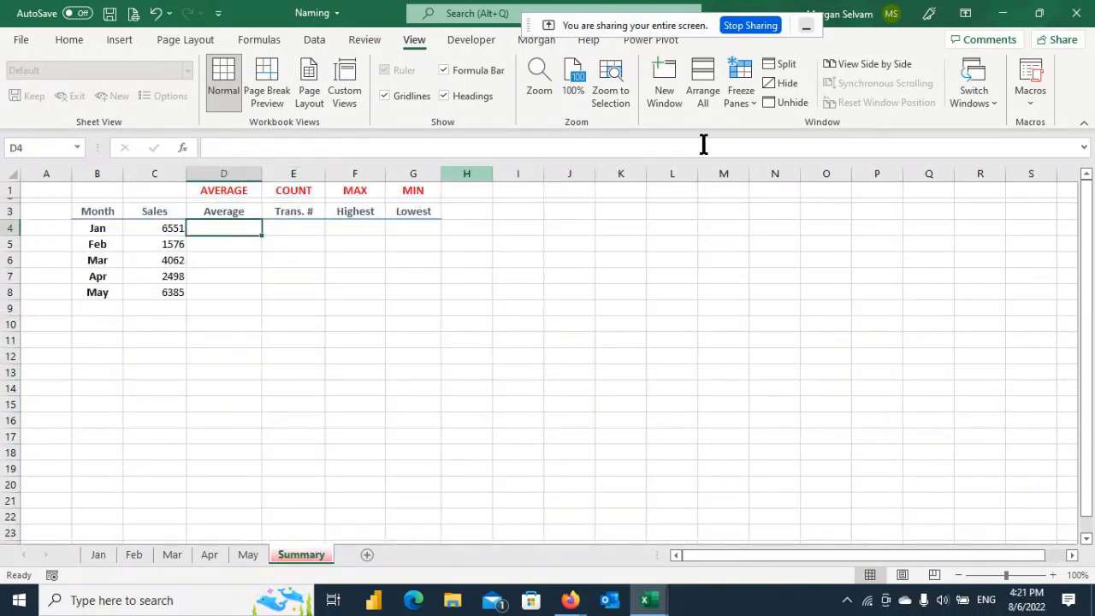
{"action": "type", "text": "=avera"}
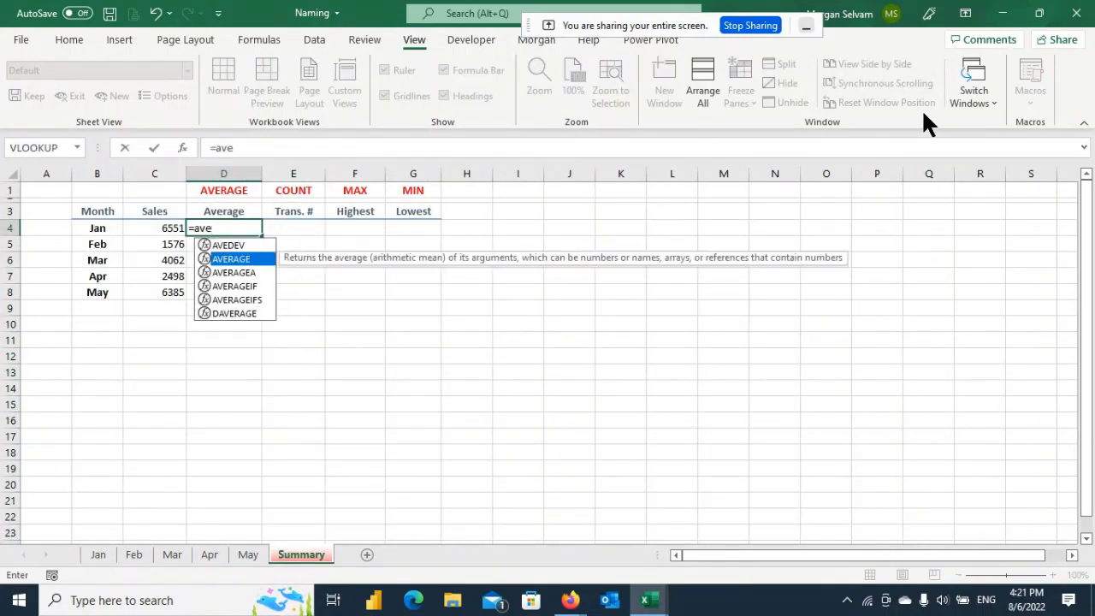
{"action": "key", "text": "Tab"}
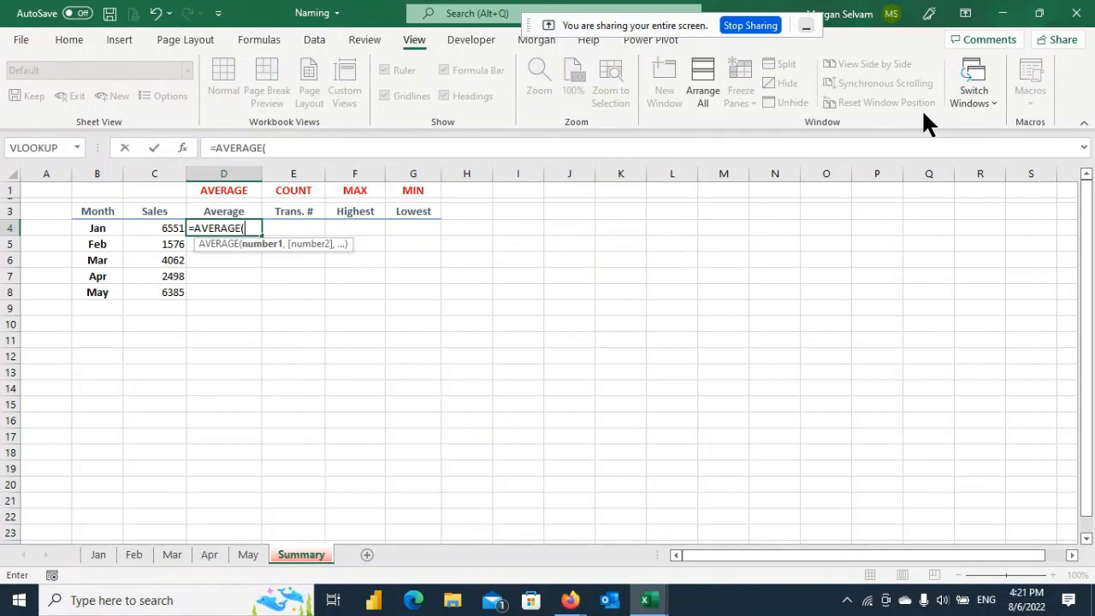
{"action": "left_click", "coordinate": [95, 556]}
{"action": "left_click", "coordinate": [318, 224]}
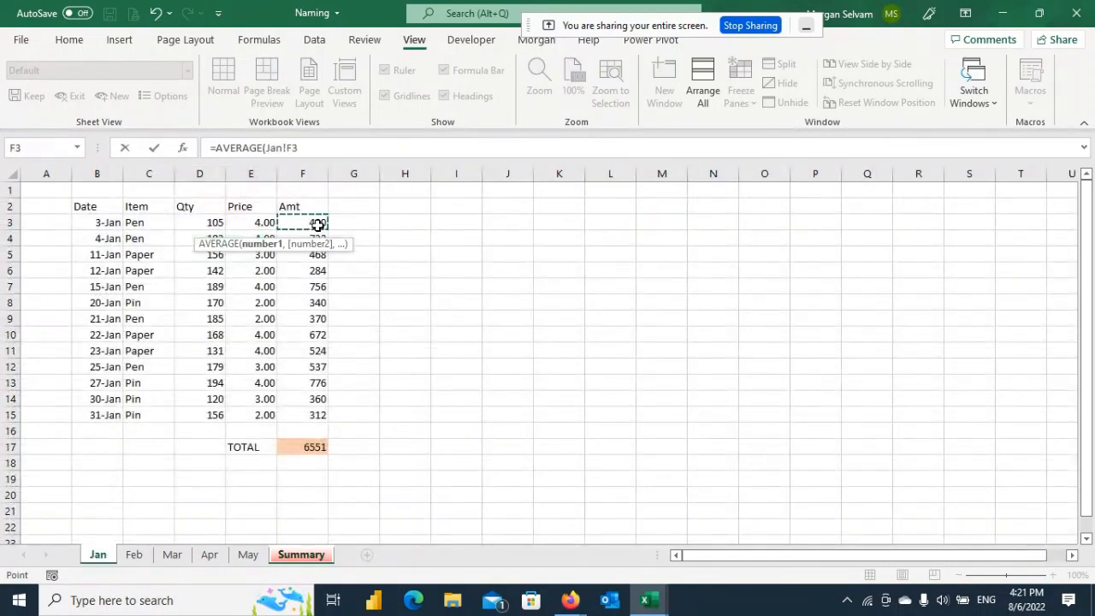
{"action": "key", "text": "ctrl+shift+Down"}
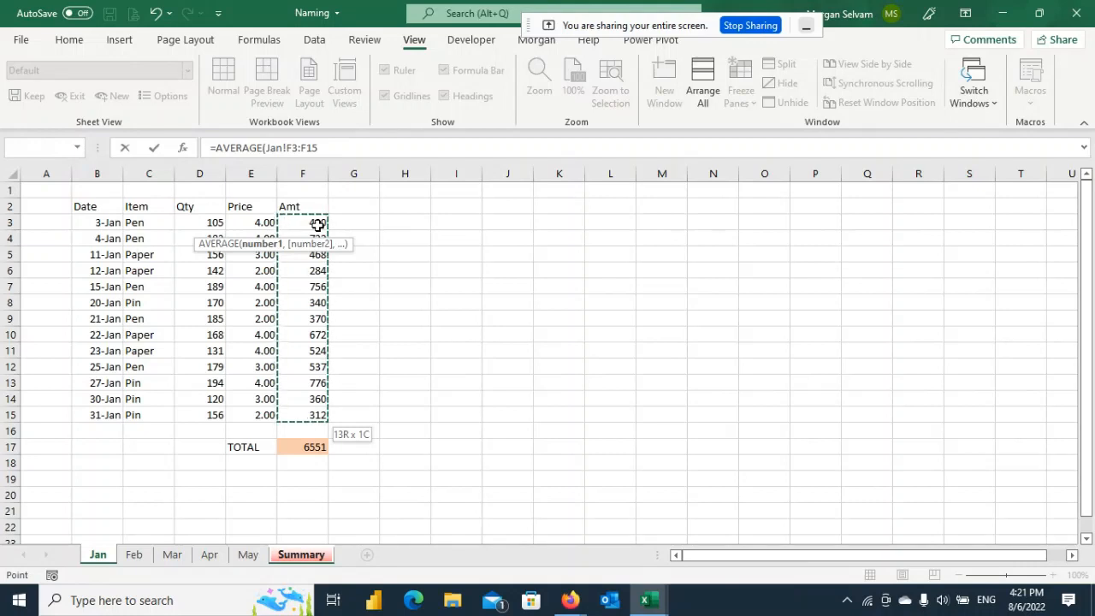
{"action": "type", "text": ")"}
{"action": "key", "text": "Return"}
{"action": "key", "text": "Up"}
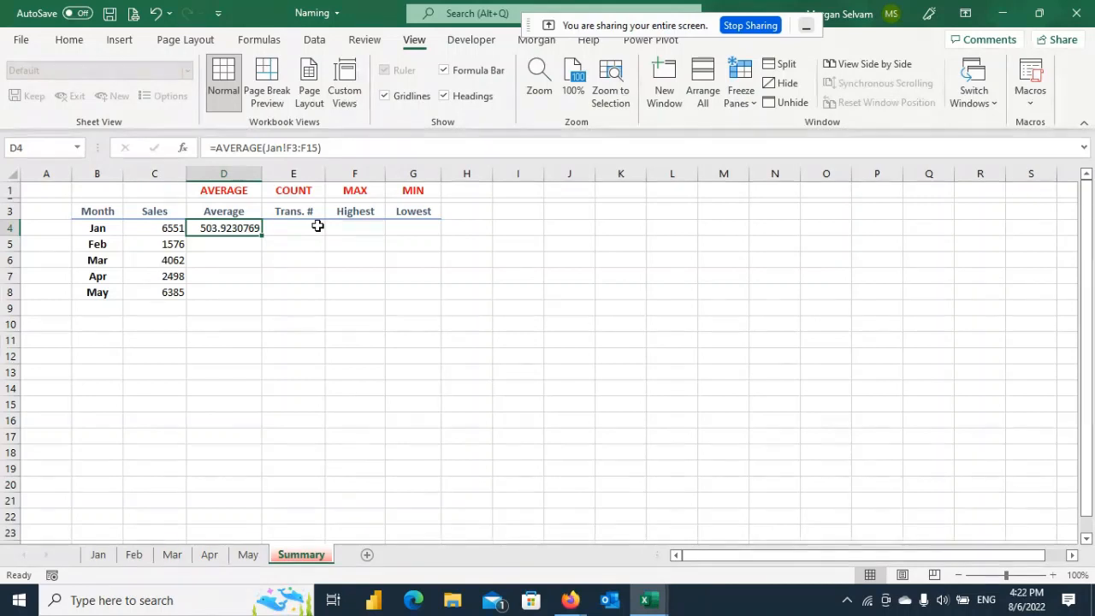
{"action": "key", "text": "Delete"}
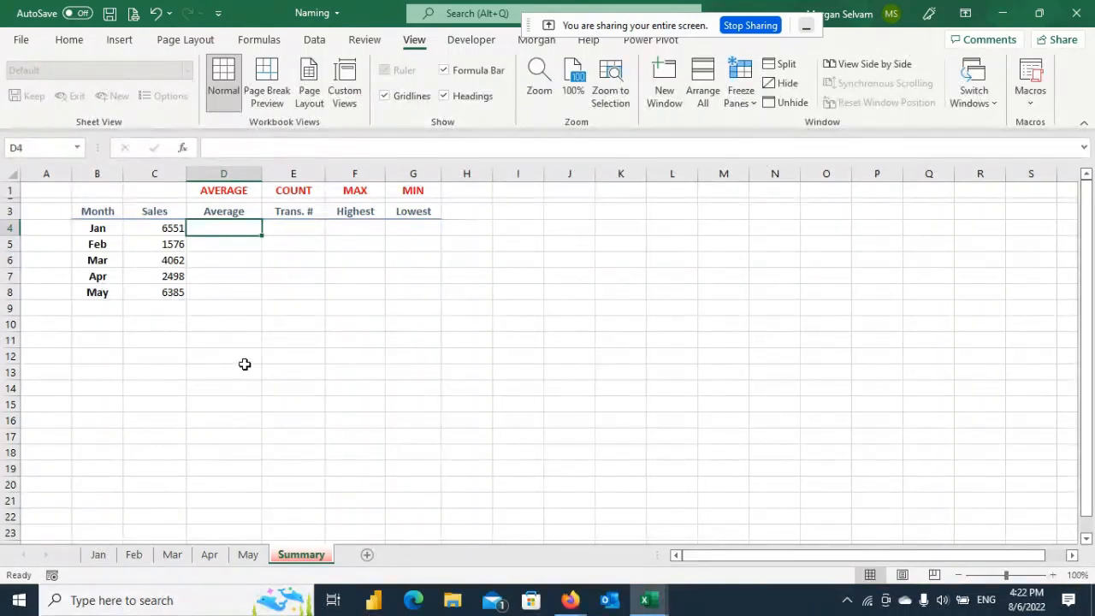
Step: Name the amounts range F3:F15 on the Jan sheet Jan
{"action": "left_click", "coordinate": [107, 547]}
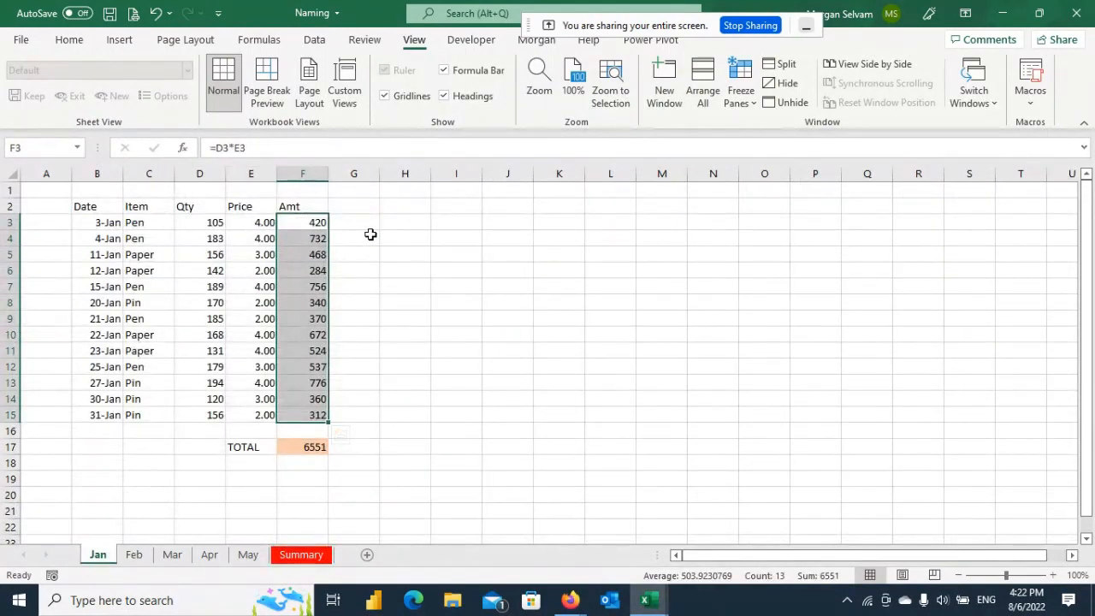
{"action": "left_click", "coordinate": [410, 271]}
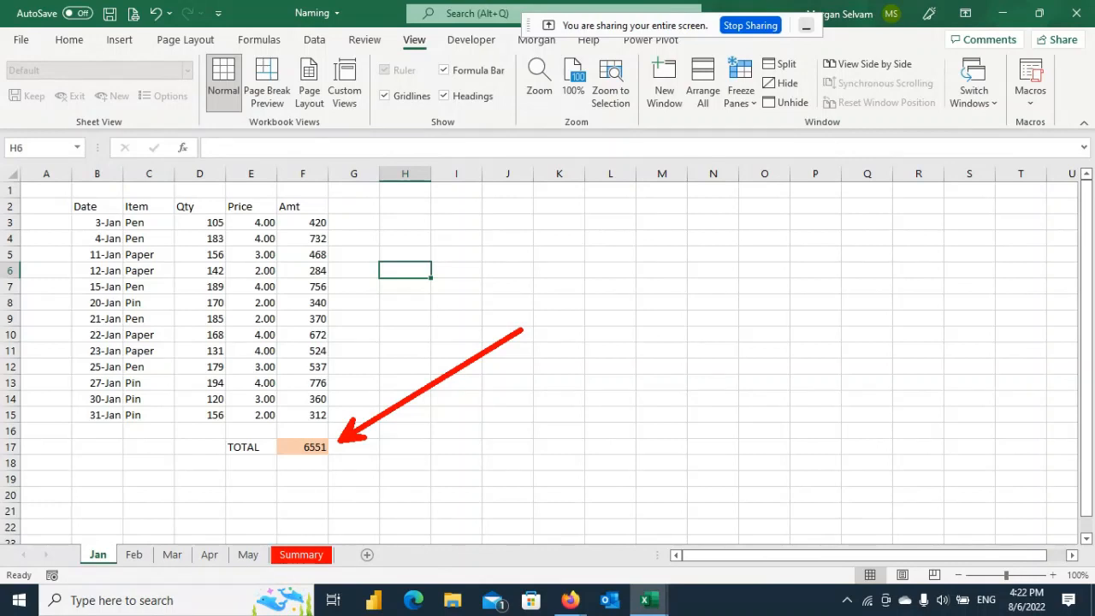
{"action": "left_click", "coordinate": [307, 220]}
{"action": "key", "text": "ctrl+shift+Down"}
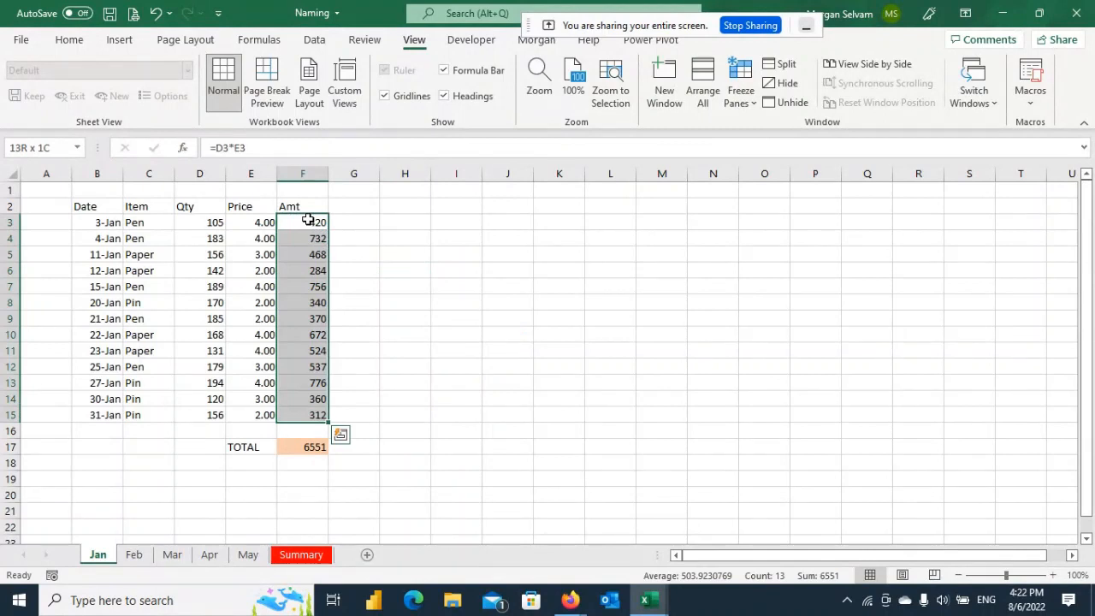
{"action": "left_click", "coordinate": [60, 148]}
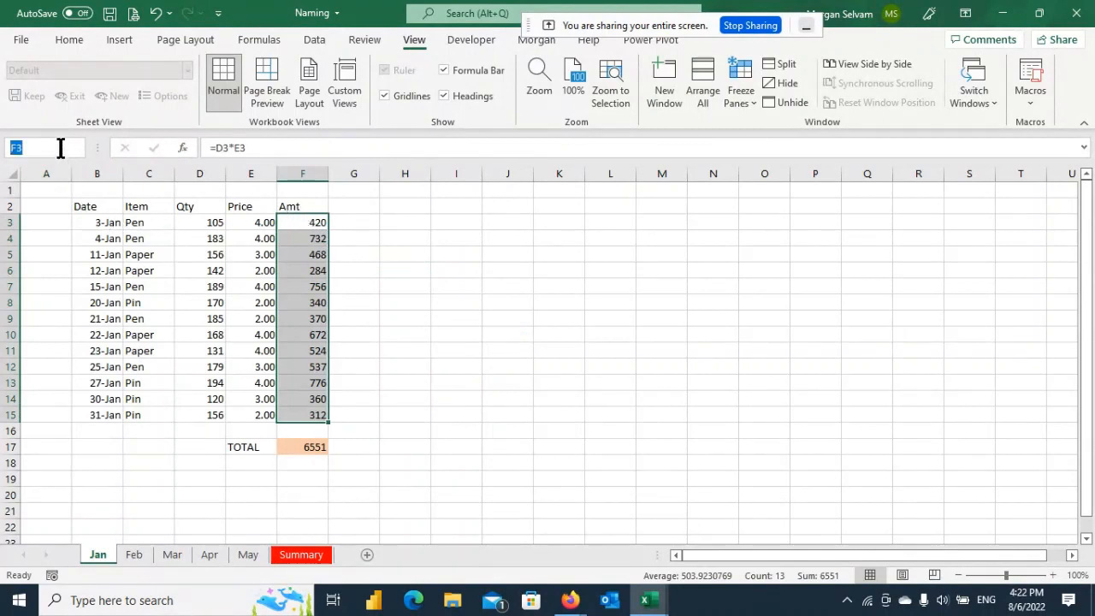
{"action": "type", "text": "Jan"}
{"action": "key", "text": "Return"}
Step: Name the amounts range F3:F10 on the Feb sheet Feb
{"action": "left_click", "coordinate": [140, 554]}
{"action": "left_click", "coordinate": [314, 224]}
{"action": "key", "text": "ctrl+shift+Down"}
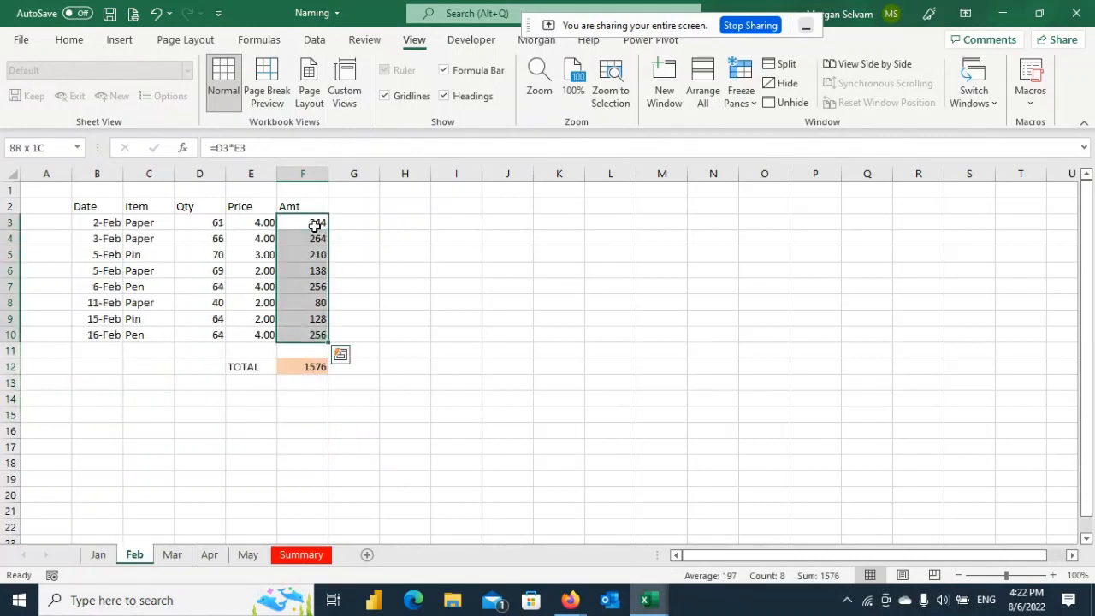
{"action": "left_click", "coordinate": [50, 147]}
{"action": "type", "text": "Feb"}
{"action": "key", "text": "Return"}
Step: Name the amounts range F3:F26 on the Mar sheet Mar
{"action": "left_click", "coordinate": [172, 557]}
{"action": "left_click", "coordinate": [61, 147]}
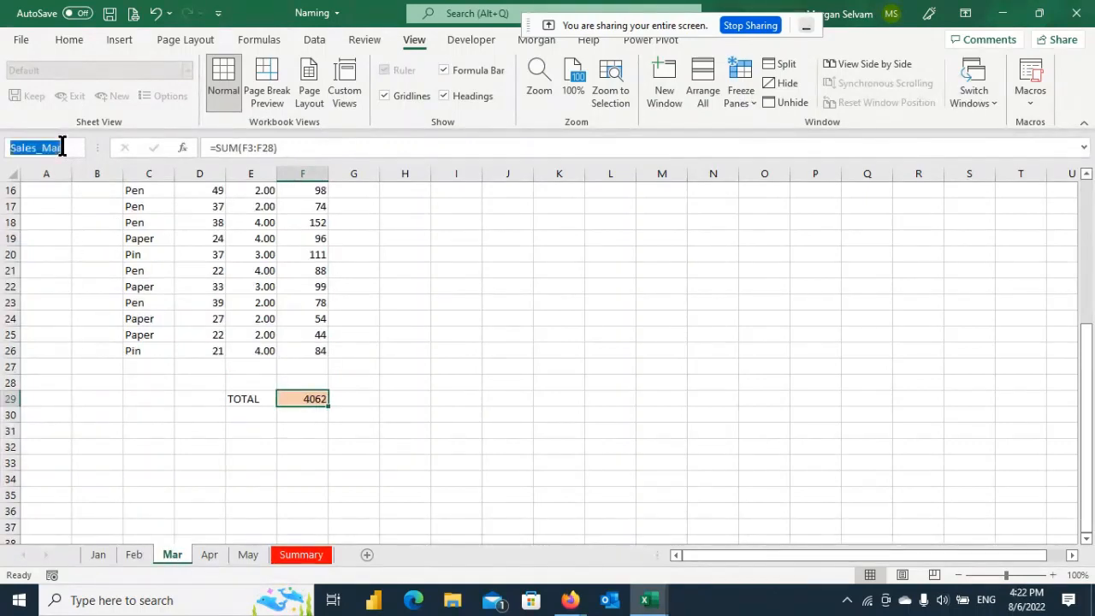
{"action": "key", "text": "Escape"}
{"action": "scroll", "coordinate": [316, 214], "scroll_direction": "up", "scroll_amount": 2}
{"action": "scroll", "coordinate": [332, 222], "scroll_direction": "up", "scroll_amount": 3}
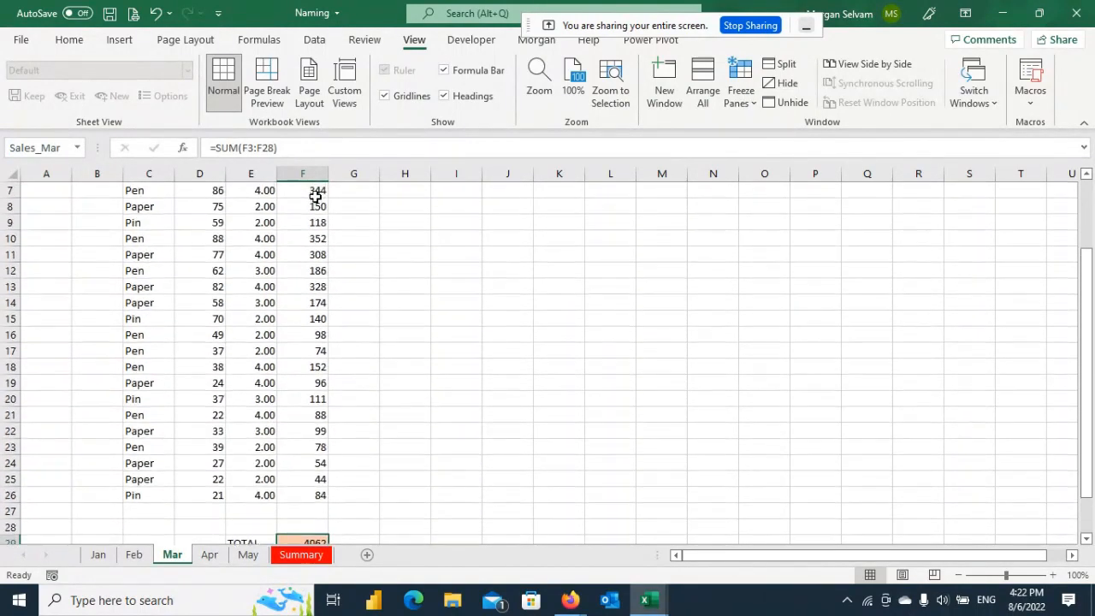
{"action": "left_click", "coordinate": [306, 222]}
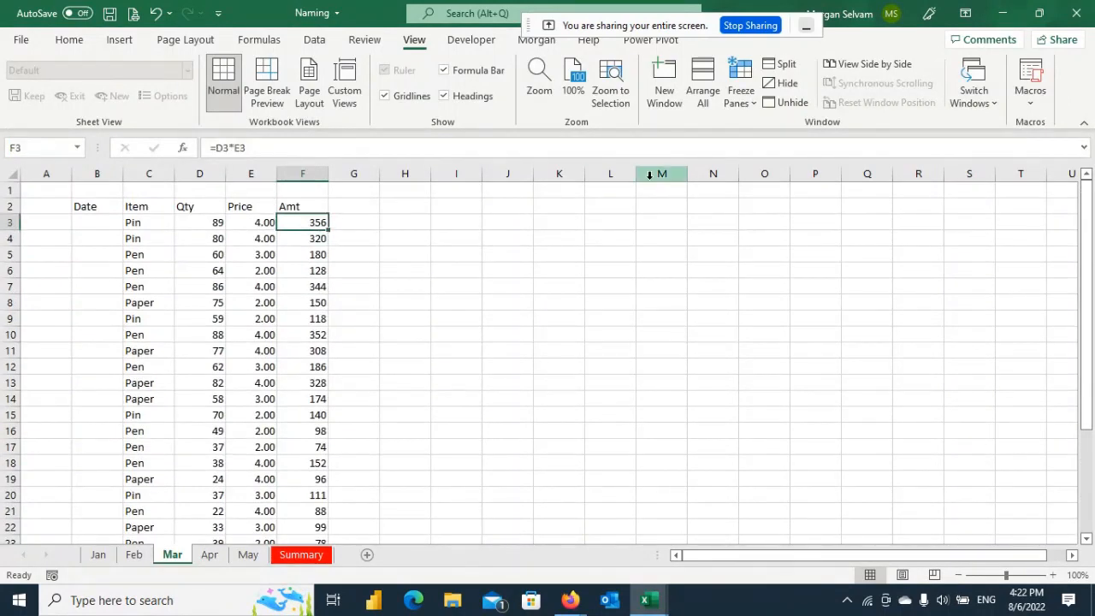
{"action": "key", "text": "ctrl+shift+Down"}
{"action": "left_click", "coordinate": [32, 147]}
{"action": "type", "text": "Mar"}
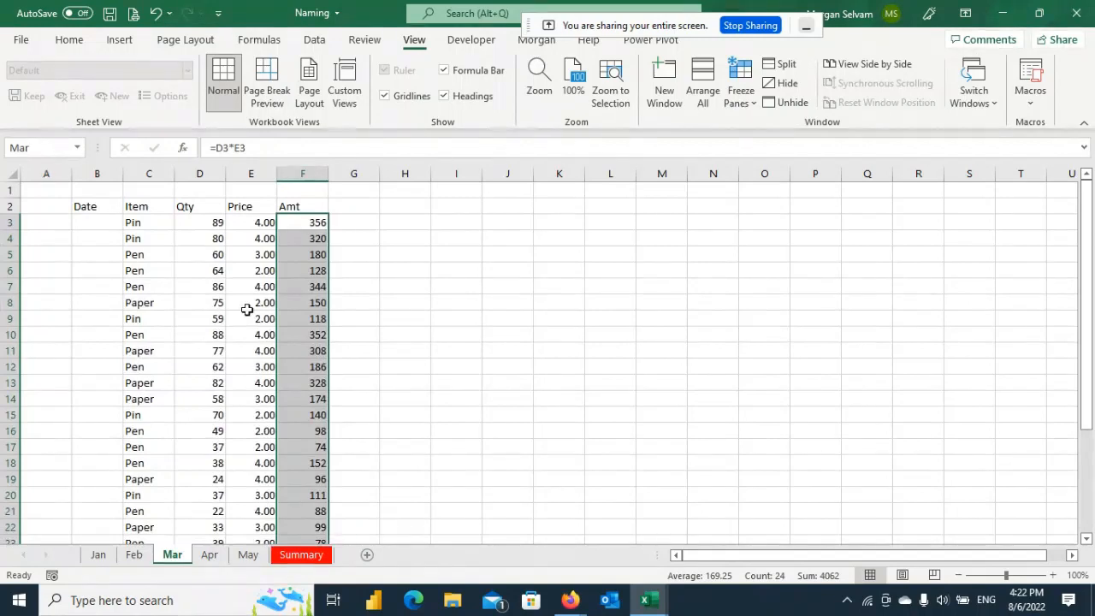
Step: Name the amounts range F3:F7 on the Apr sheet Apr
{"action": "left_click", "coordinate": [216, 553]}
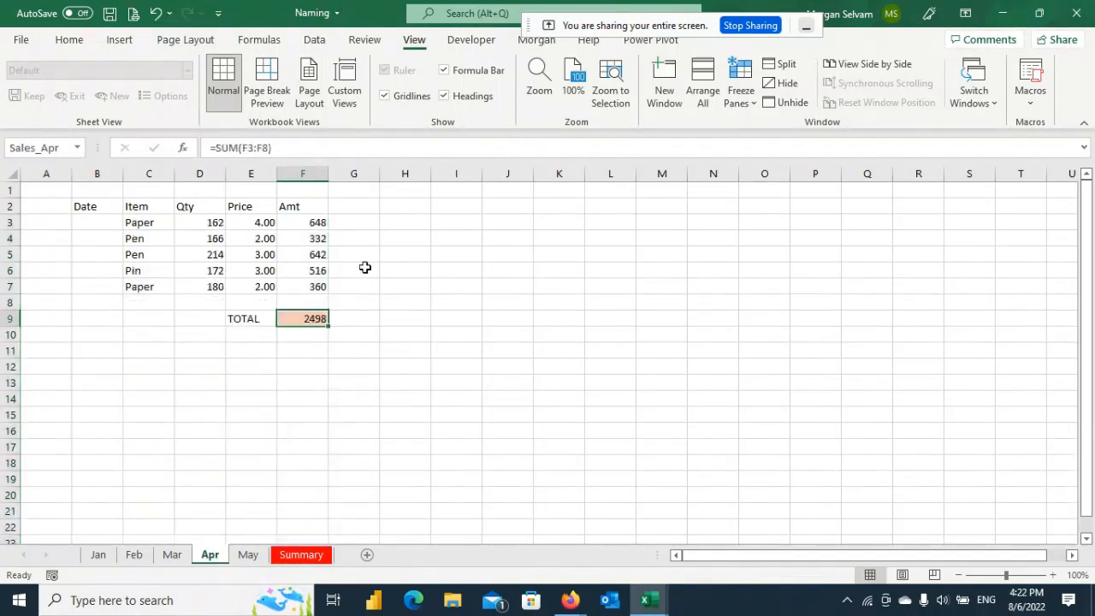
{"action": "left_click", "coordinate": [320, 222]}
{"action": "key", "text": "ctrl+shift+Down"}
{"action": "left_click", "coordinate": [49, 147]}
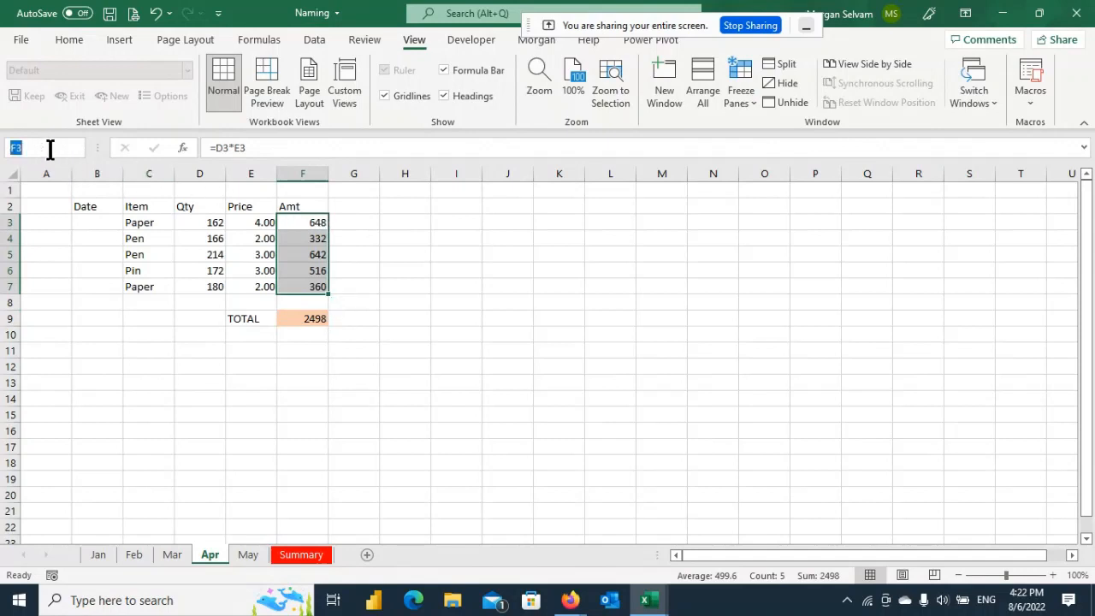
{"action": "type", "text": "Apr"}
{"action": "key", "text": "Return"}
Step: Name the amounts range F3:F10 on the May sheet May and return to the Summary sheet
{"action": "left_click", "coordinate": [248, 554]}
{"action": "left_click", "coordinate": [322, 211]}
{"action": "left_click", "coordinate": [306, 224]}
{"action": "key", "text": "ctrl+shift+Down"}
{"action": "left_click", "coordinate": [42, 148]}
{"action": "type", "text": "May"}
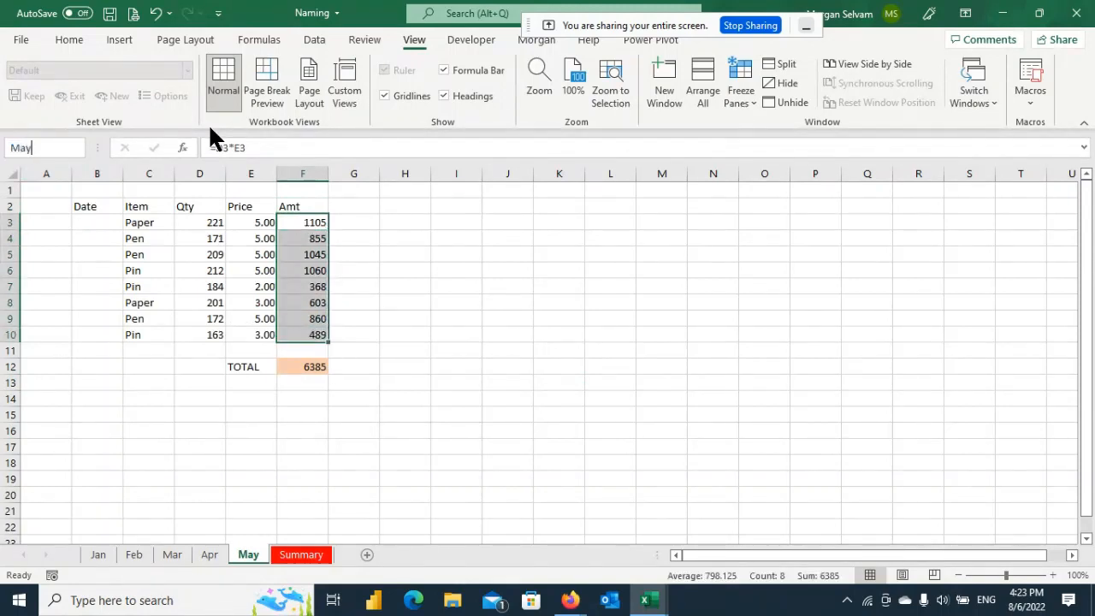
{"action": "key", "text": "Return"}
{"action": "left_click", "coordinate": [321, 552]}
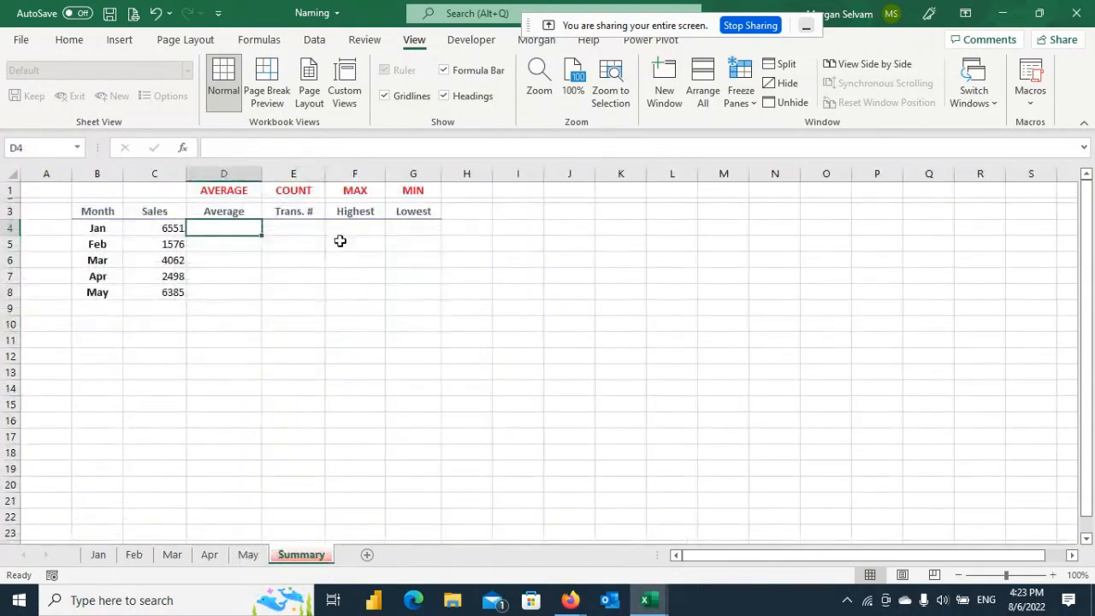
Step: Enter the average of the named range Jan in cell D4 as =AVERAGE(Jan)
{"action": "type", "text": "=ave"}
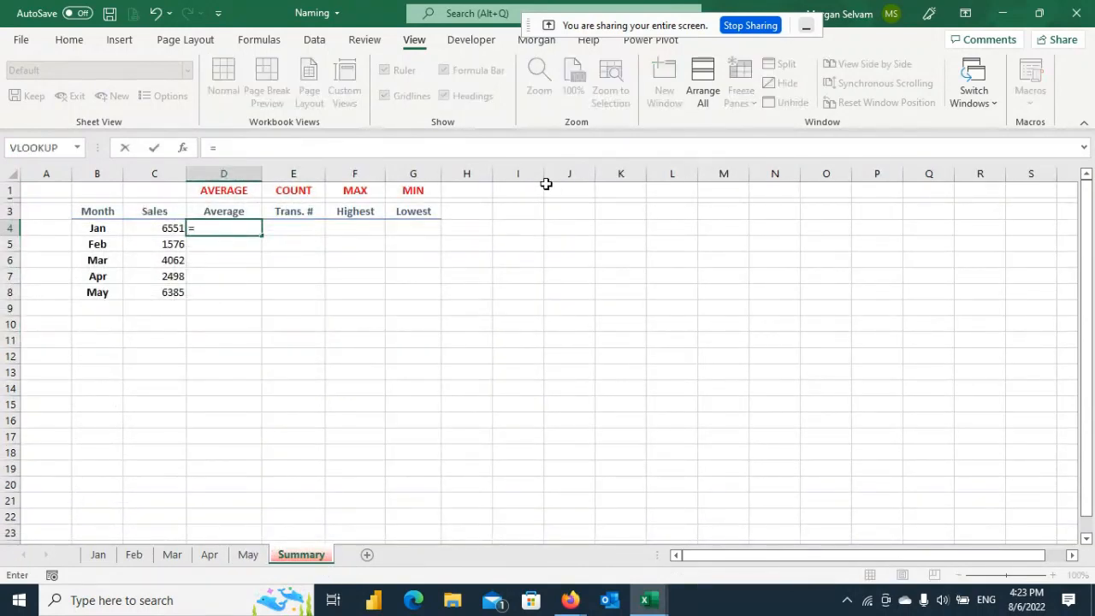
{"action": "key", "text": "Tab"}
{"action": "key", "text": "BackSpace"}
{"action": "key", "text": "BackSpace"}
{"action": "key", "text": "BackSpace"}
{"action": "key", "text": "BackSpace"}
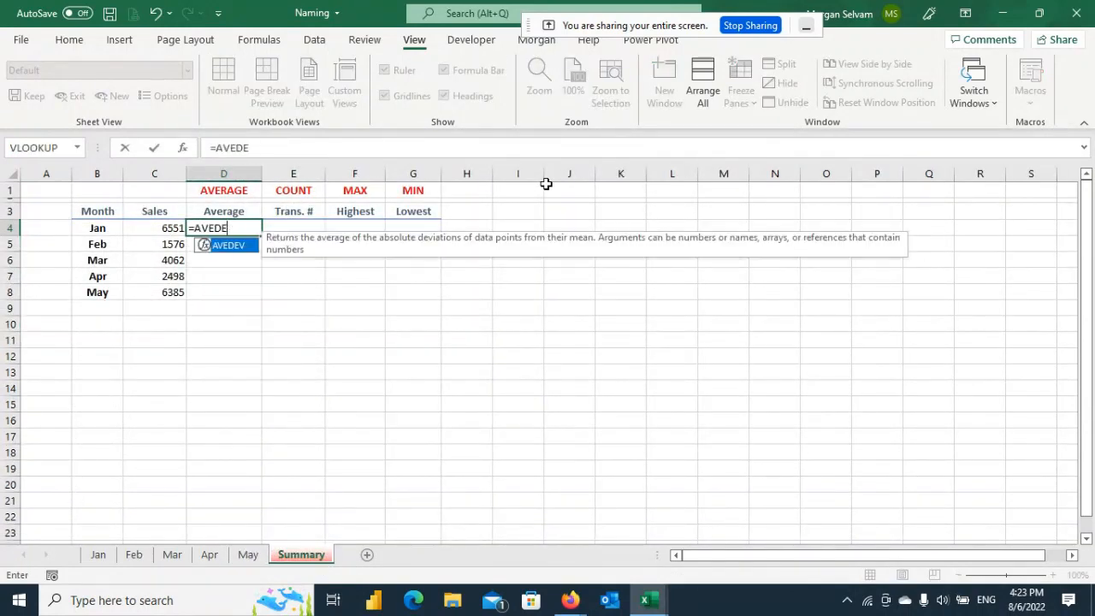
{"action": "key", "text": "Down"}
{"action": "key", "text": "Tab"}
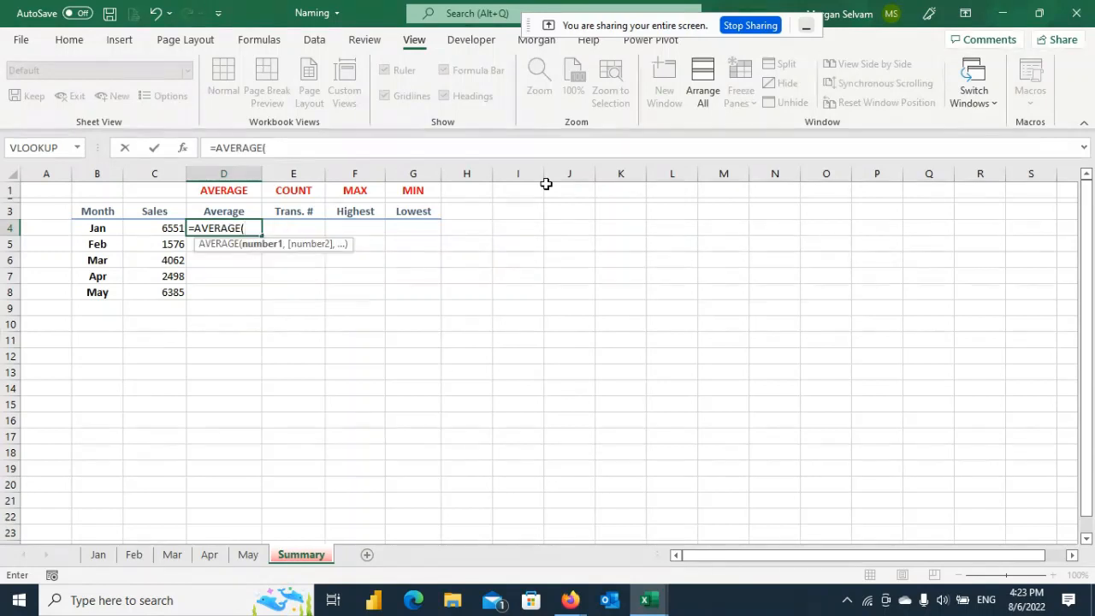
{"action": "type", "text": "ja"}
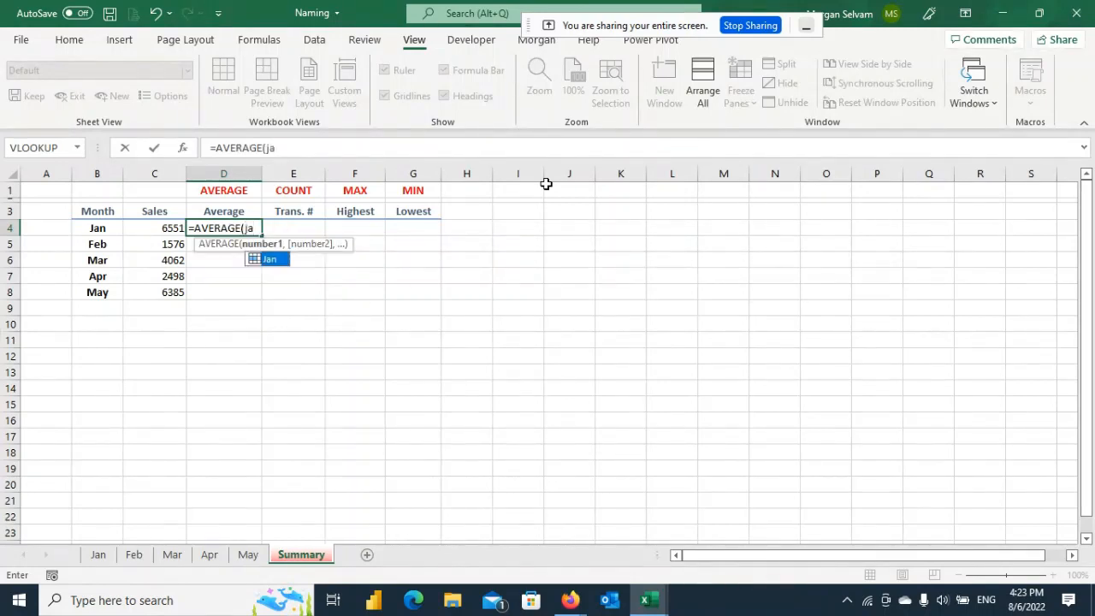
{"action": "key", "text": "Tab"}
{"action": "type", "text": ")"}
{"action": "key", "text": "Return"}
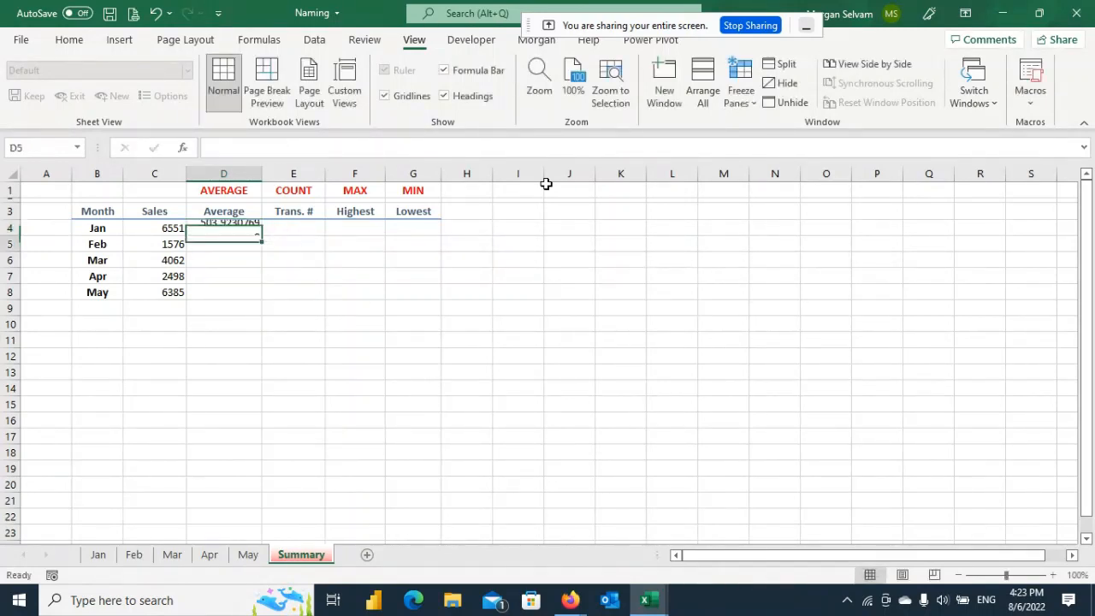
Step: Enter the average of the named range Feb in cell D5 as =AVERAGE(Feb)
{"action": "type", "text": "=ave"}
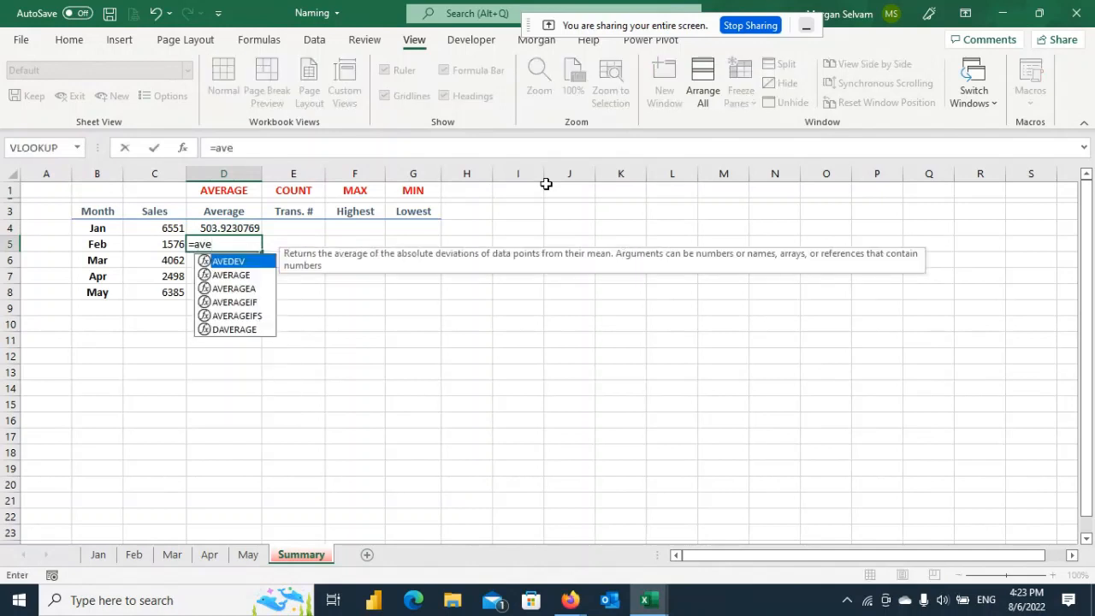
{"action": "key", "text": "Tab"}
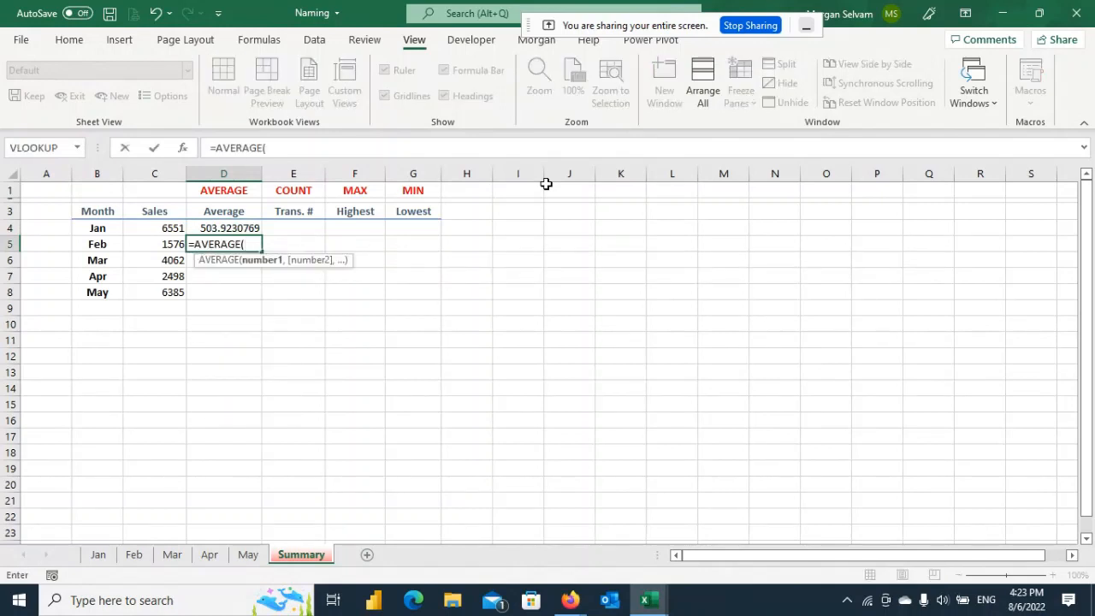
{"action": "type", "text": "fe"}
{"action": "key", "text": "Tab"}
{"action": "type", "text": ")"}
{"action": "key", "text": "Return"}
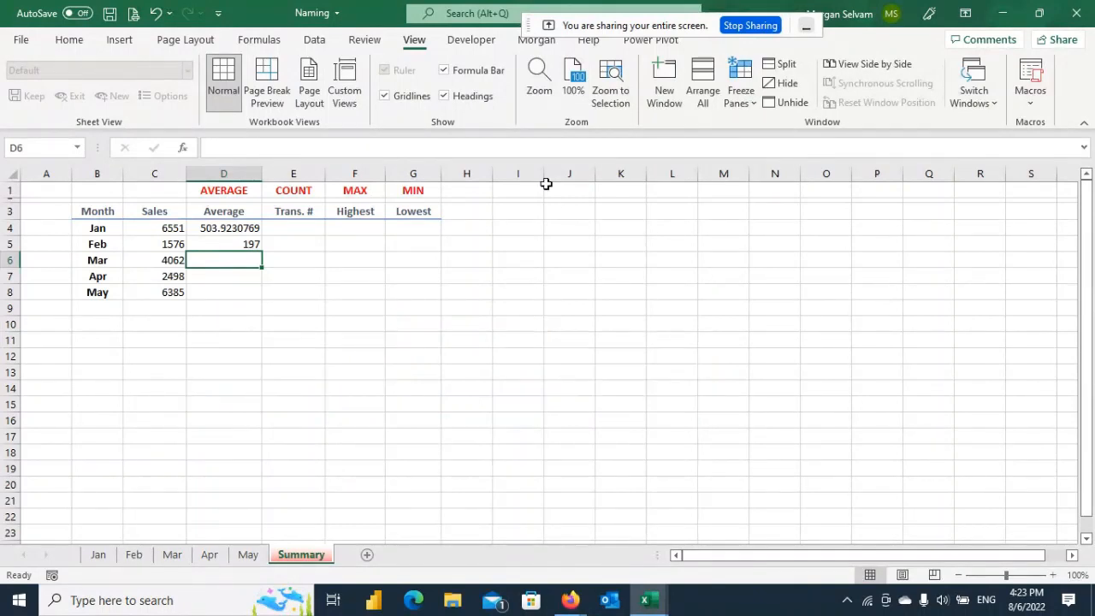
Step: Enter the average of the named range Mar in cell D6 as =AVERAGE(Mar)
{"action": "type", "text": "=ave"}
{"action": "key", "text": "Tab"}
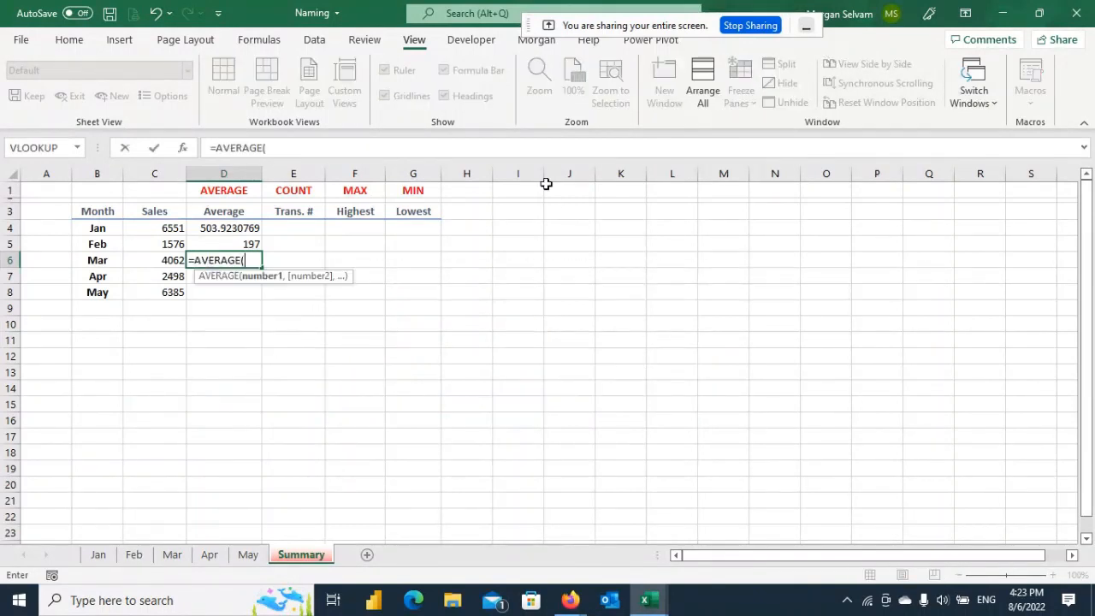
{"action": "type", "text": "ma"}
{"action": "key", "text": "Tab"}
{"action": "type", "text": ")"}
{"action": "key", "text": "Return"}
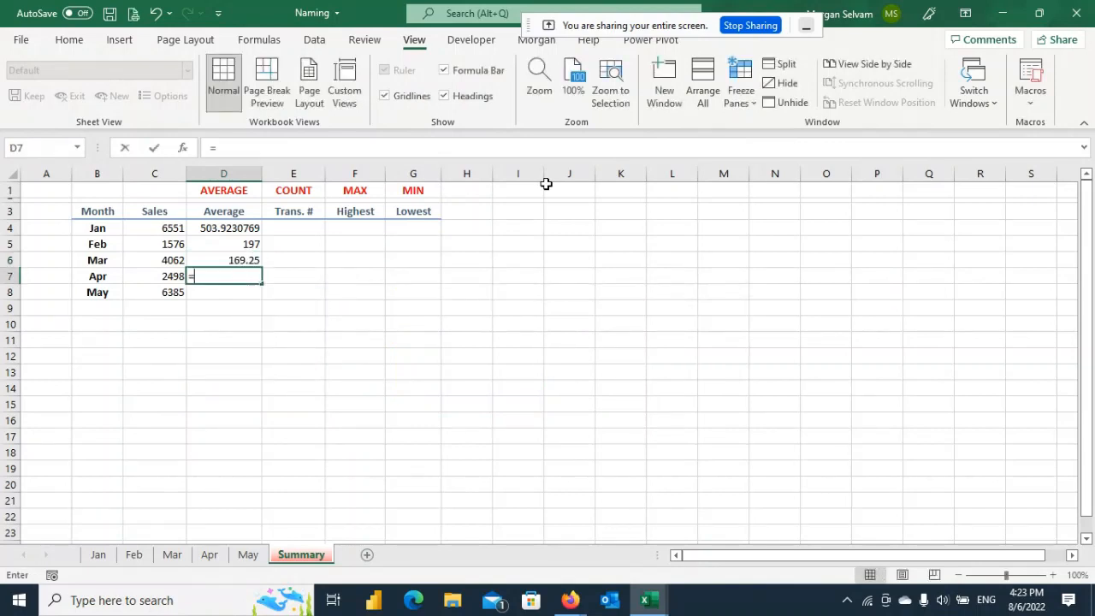
Step: Enter the average of the named range Apr in cell D7 as =AVERAGE(Apr)
{"action": "type", "text": "=avera"}
{"action": "key", "text": "Down"}
{"action": "key", "text": "Tab"}
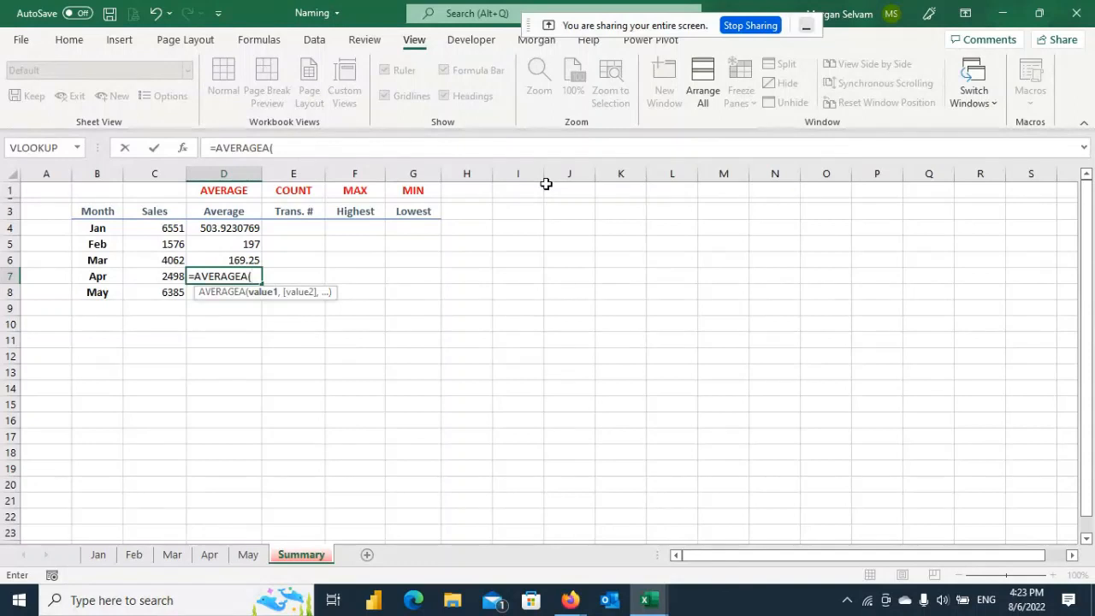
{"action": "key", "text": "BackSpace"}
{"action": "key", "text": "BackSpace"}
{"action": "key", "text": "Tab"}
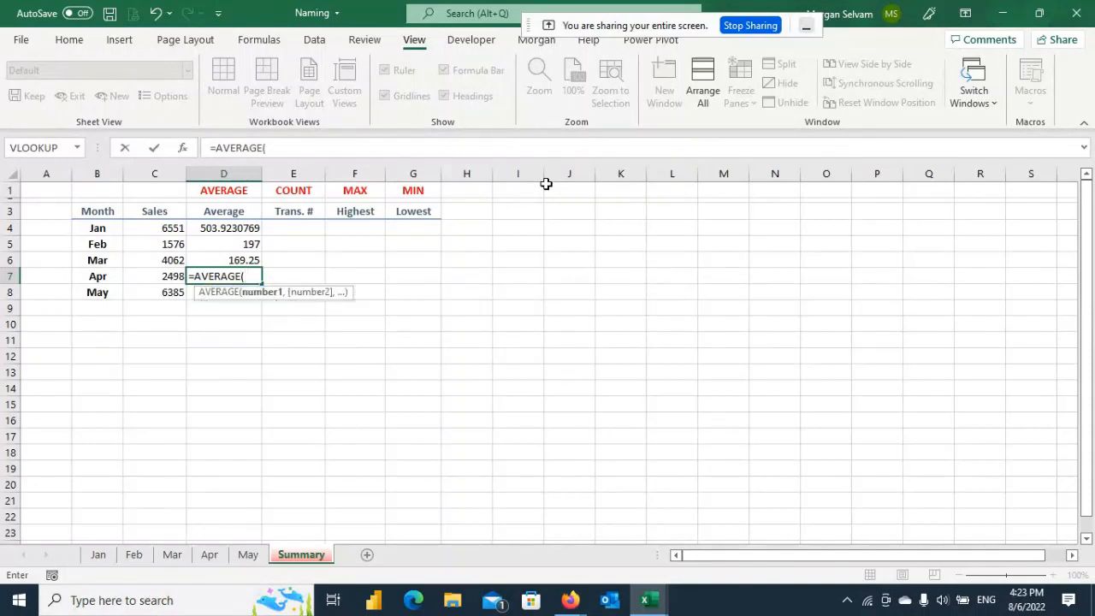
{"action": "type", "text": "Apr)"}
{"action": "key", "text": "Return"}
Step: Enter the formula =AVERAGE(Mar) in cell D8 of the May row and reselect the cell
{"action": "type", "text": "=ave"}
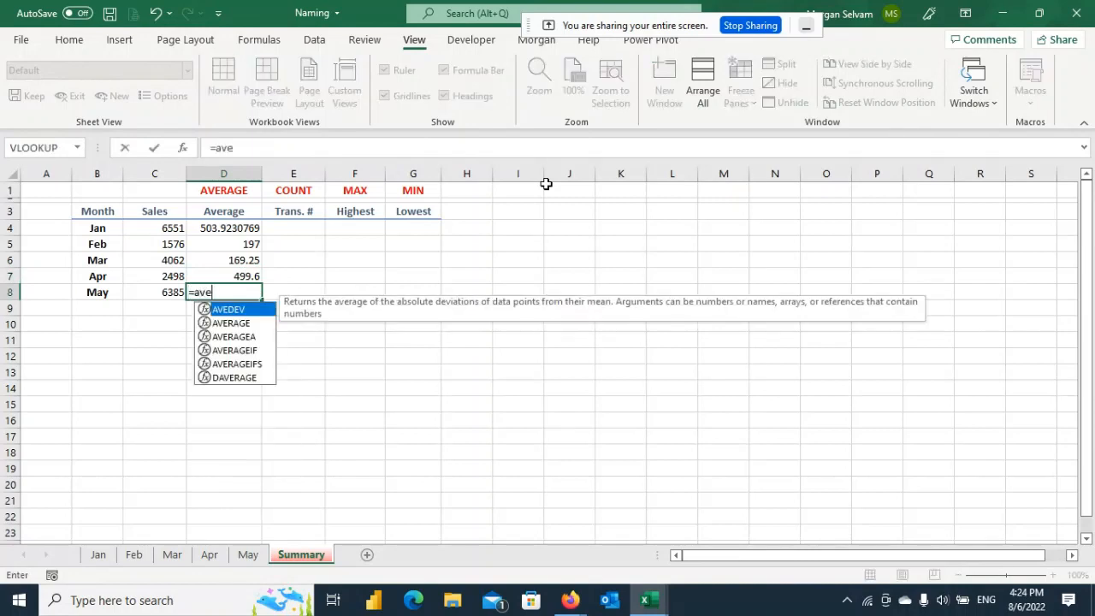
{"action": "key", "text": "Down"}
{"action": "key", "text": "Tab"}
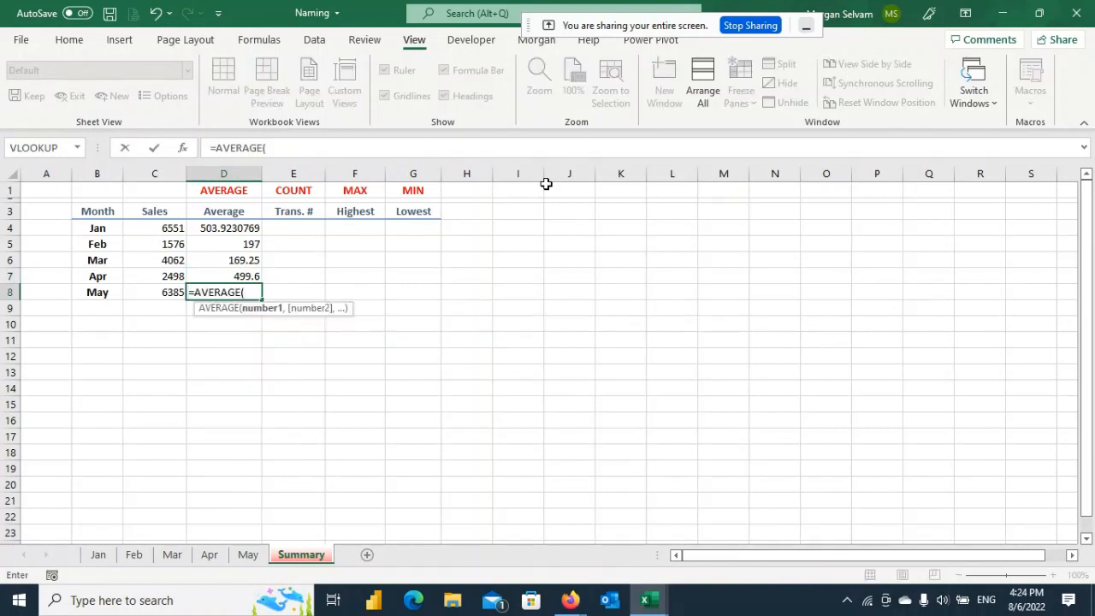
{"action": "type", "text": "Mar"}
{"action": "key", "text": "BackSpace"}
{"action": "key", "text": "Down"}
{"action": "key", "text": "Down"}
{"action": "key", "text": "Down"}
{"action": "key", "text": "Down"}
{"action": "key", "text": "Down"}
{"action": "key", "text": "Down"}
{"action": "key", "text": "Down"}
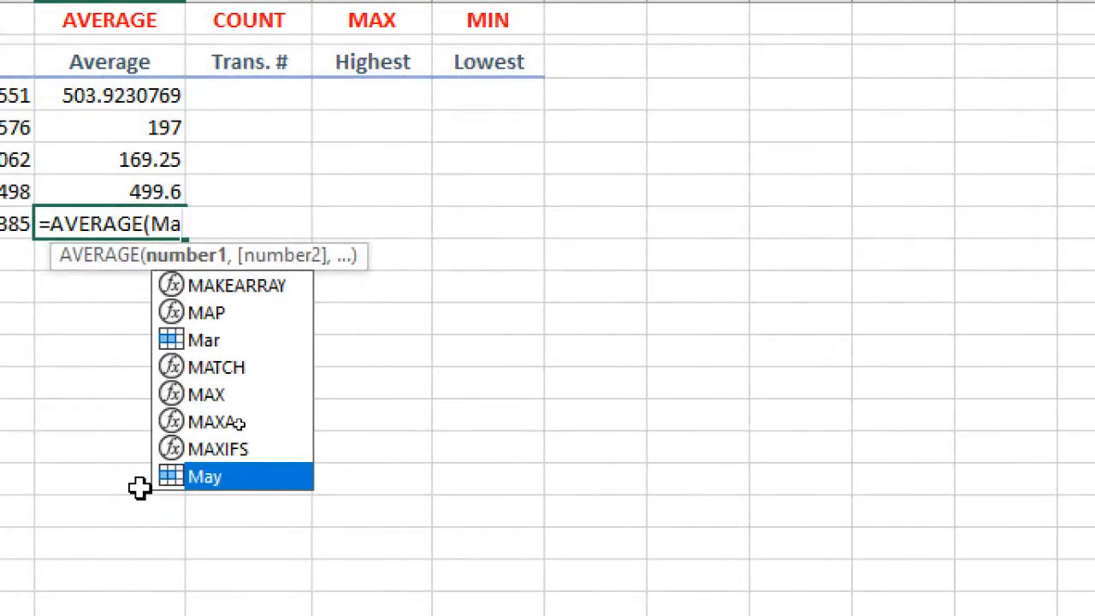
{"action": "double_click", "coordinate": [175, 340]}
{"action": "type", "text": ")"}
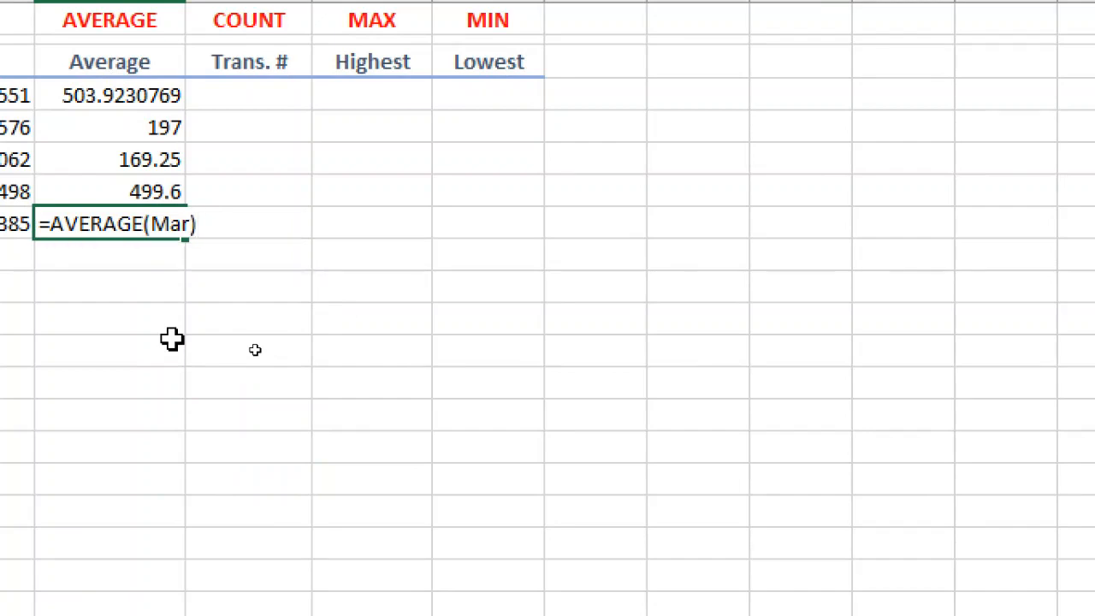
{"action": "key", "text": "Return"}
{"action": "key", "text": "Up"}
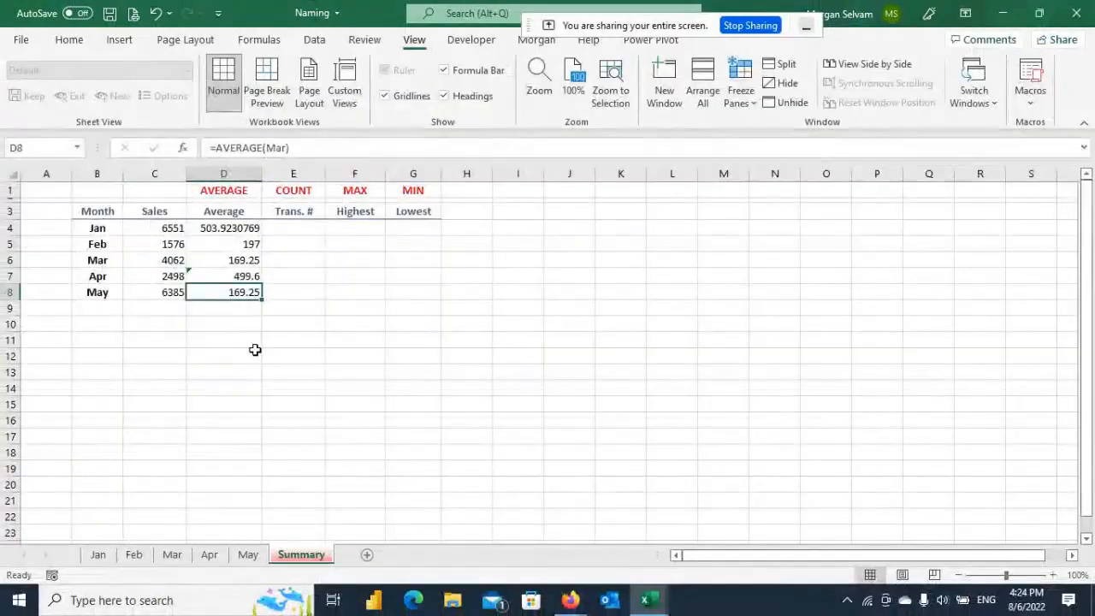
Step: Check the Apr average formula against the May one, and correct cell D8 to =AVERAGE(May)
{"action": "key", "text": "Up"}
{"action": "key", "text": "Up"}
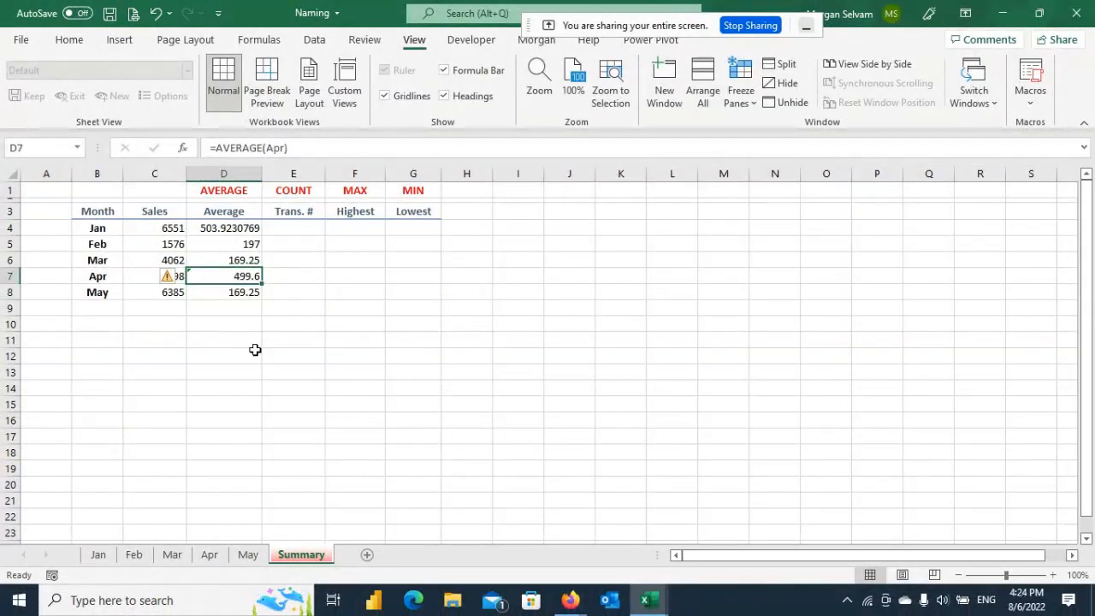
{"action": "key", "text": "Down"}
{"action": "key", "text": "Down"}
{"action": "key", "text": "Up"}
{"action": "key", "text": "Down"}
{"action": "key", "text": "F2"}
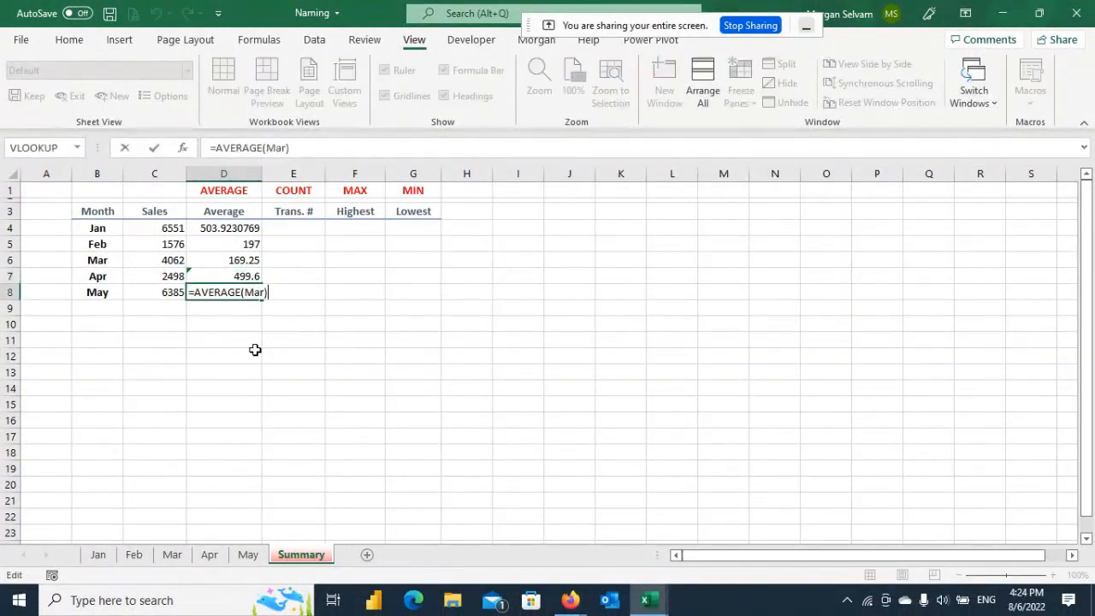
{"action": "key", "text": "BackSpace"}
{"action": "key", "text": "BackSpace"}
{"action": "key", "text": "Down"}
{"action": "key", "text": "Down"}
{"action": "key", "text": "Down"}
{"action": "key", "text": "Down"}
{"action": "key", "text": "Down"}
{"action": "key", "text": "Down"}
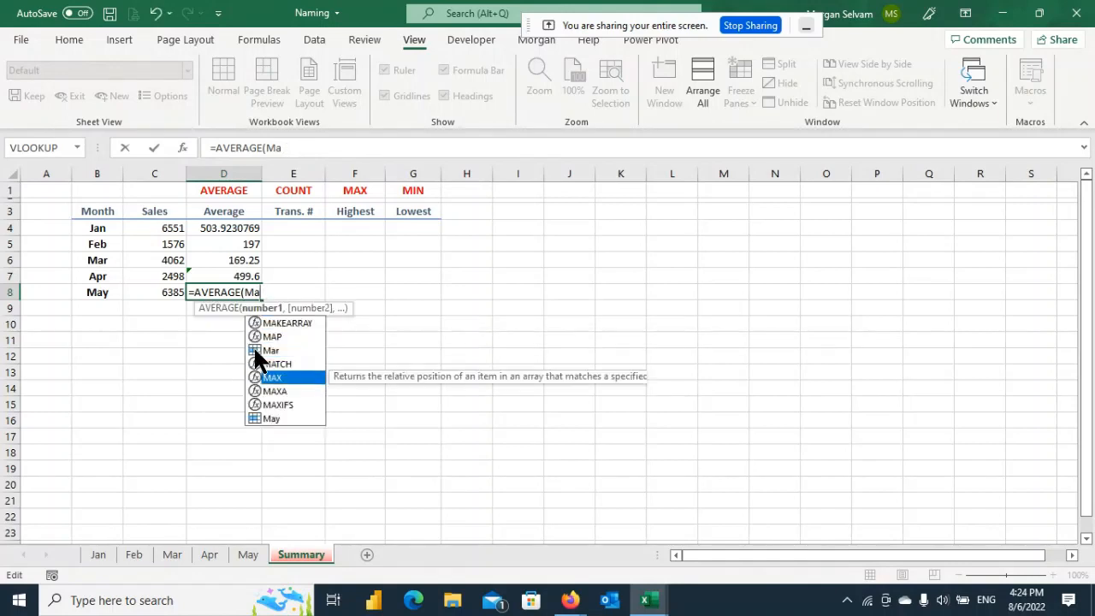
{"action": "key", "text": "Tab"}
{"action": "type", "text": ")"}
{"action": "key", "text": "Return"}
Step: Enter the transaction count of the named range Jan in cell E4 as =COUNT(Jan)
{"action": "key", "text": "Right"}
{"action": "key", "text": "Up"}
{"action": "key", "text": "Up"}
{"action": "key", "text": "Up"}
{"action": "key", "text": "Up"}
{"action": "key", "text": "Up"}
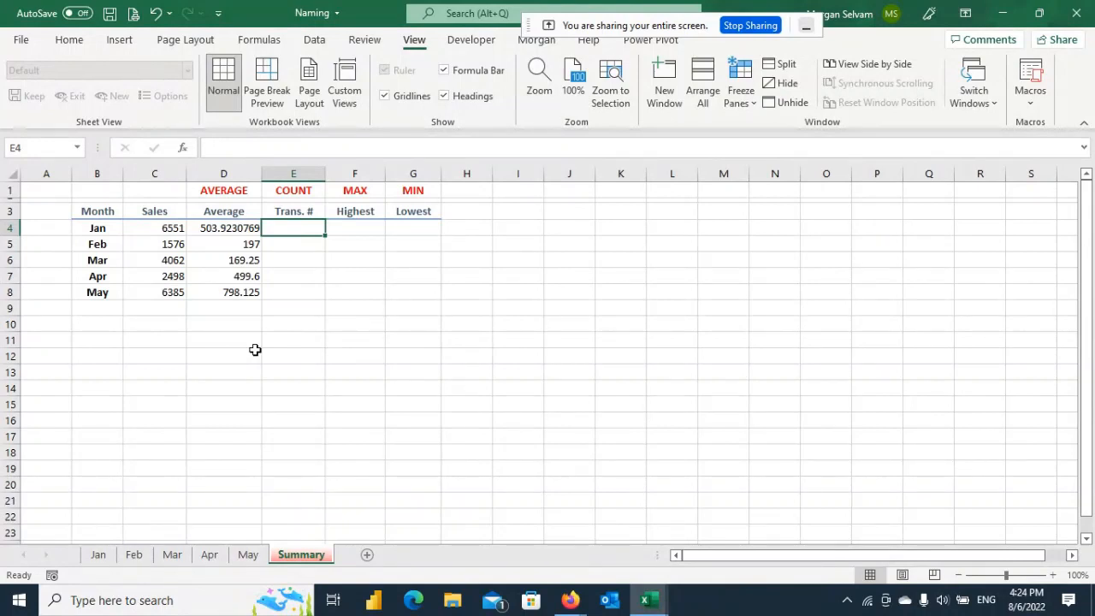
{"action": "type", "text": "=coun"}
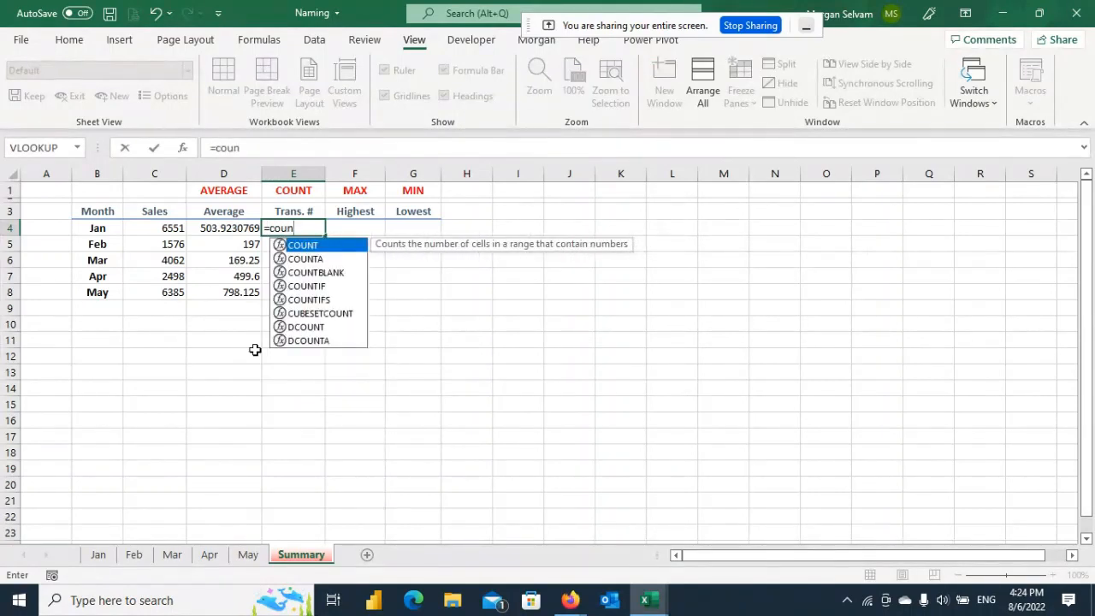
{"action": "key", "text": "Tab"}
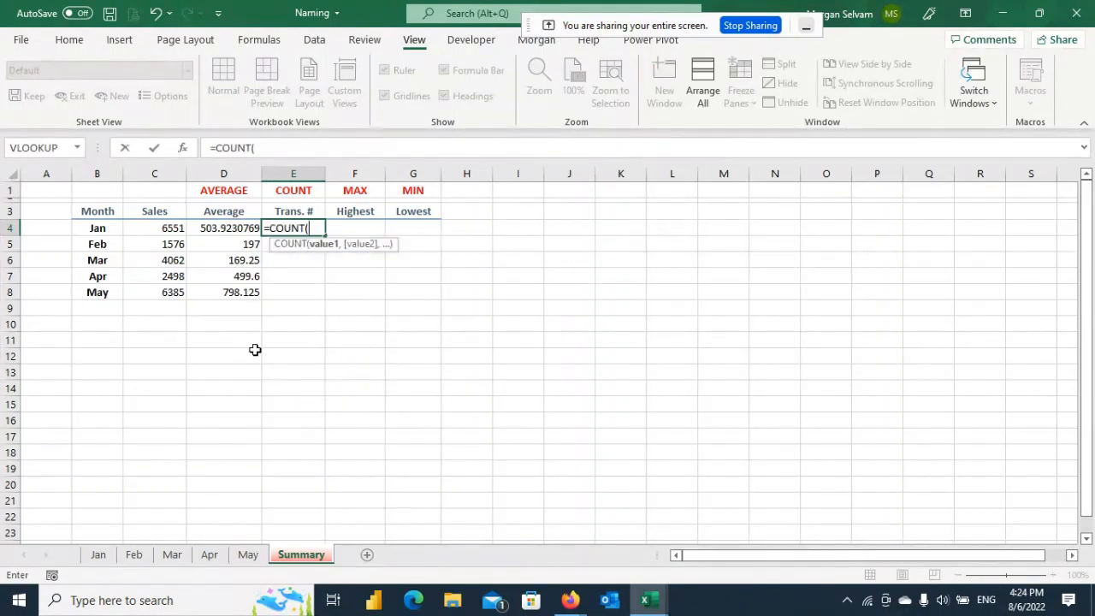
{"action": "type", "text": "ja"}
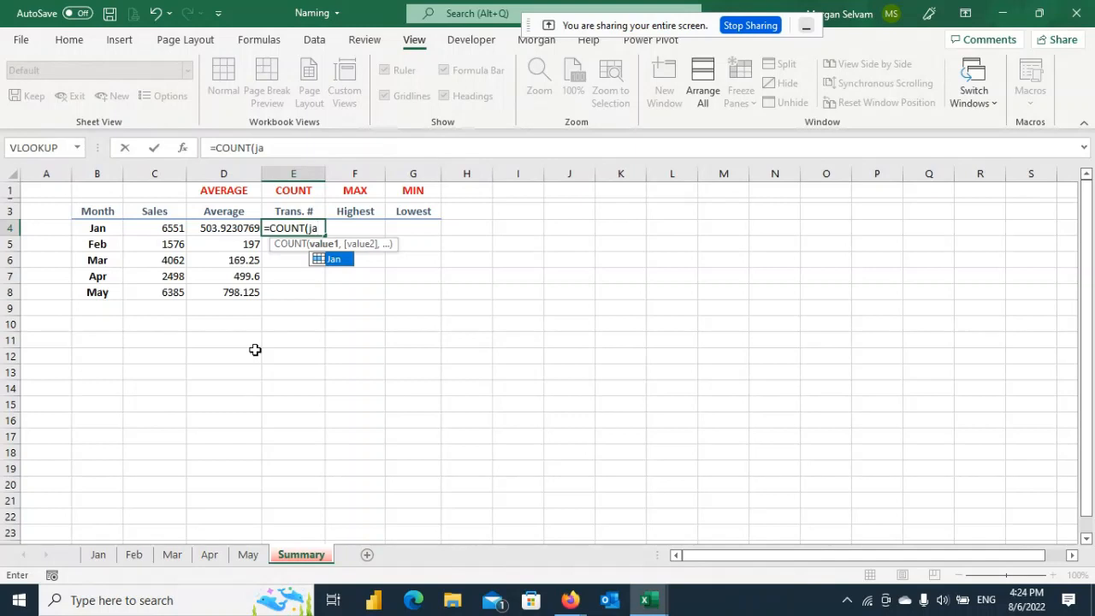
{"action": "key", "text": "Tab"}
{"action": "type", "text": ")"}
{"action": "key", "text": "Return"}
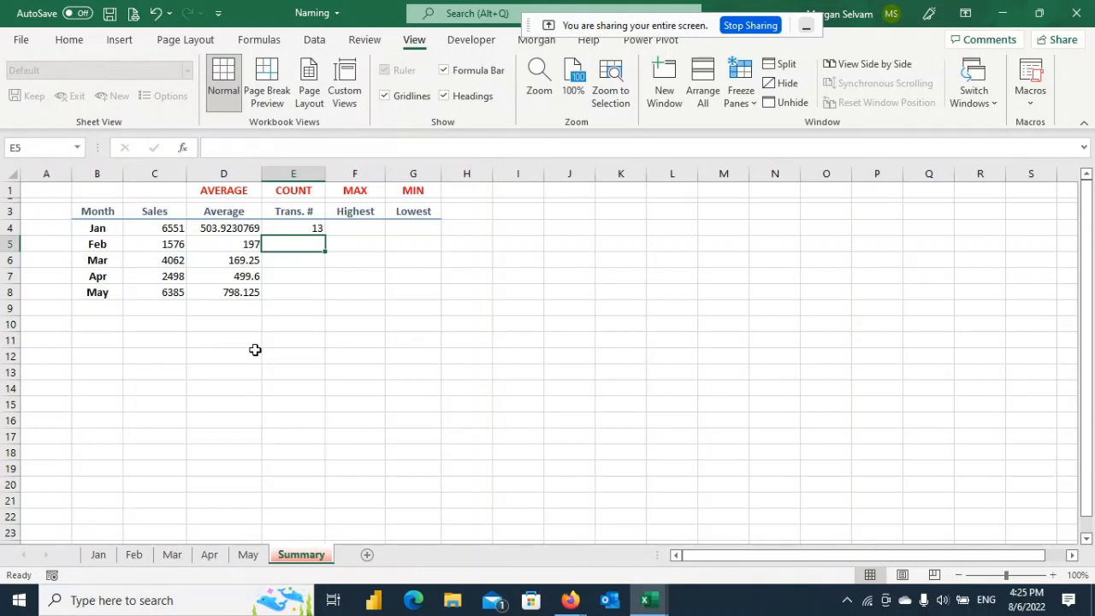
Step: Enter the transaction count of the named range Feb in cell E5 as =COUNT(Feb)
{"action": "type", "text": "=coun"}
{"action": "key", "text": "Tab"}
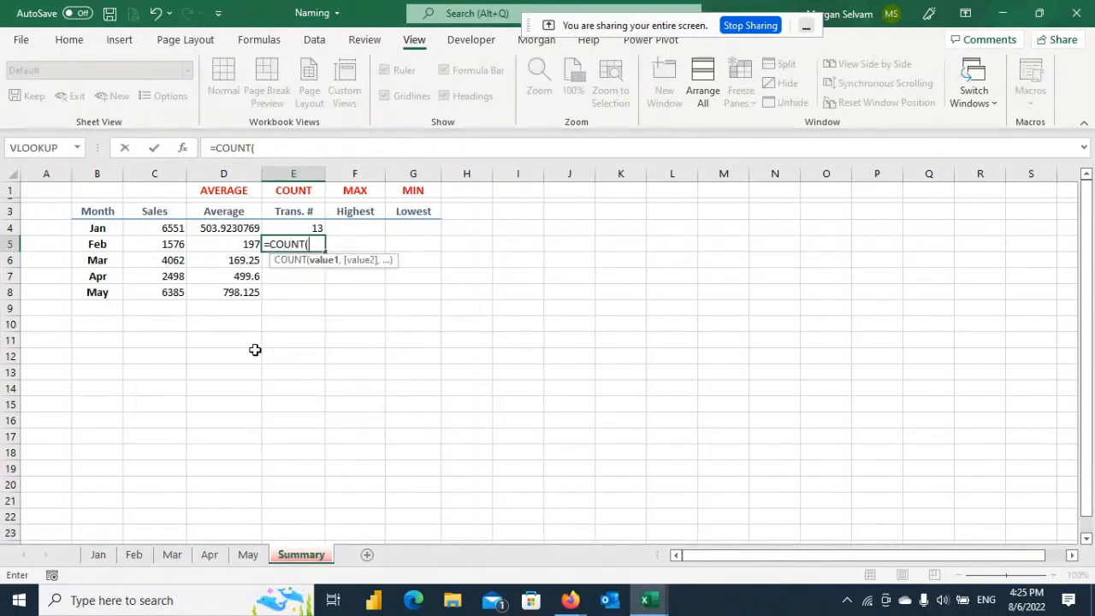
{"action": "type", "text": "fe"}
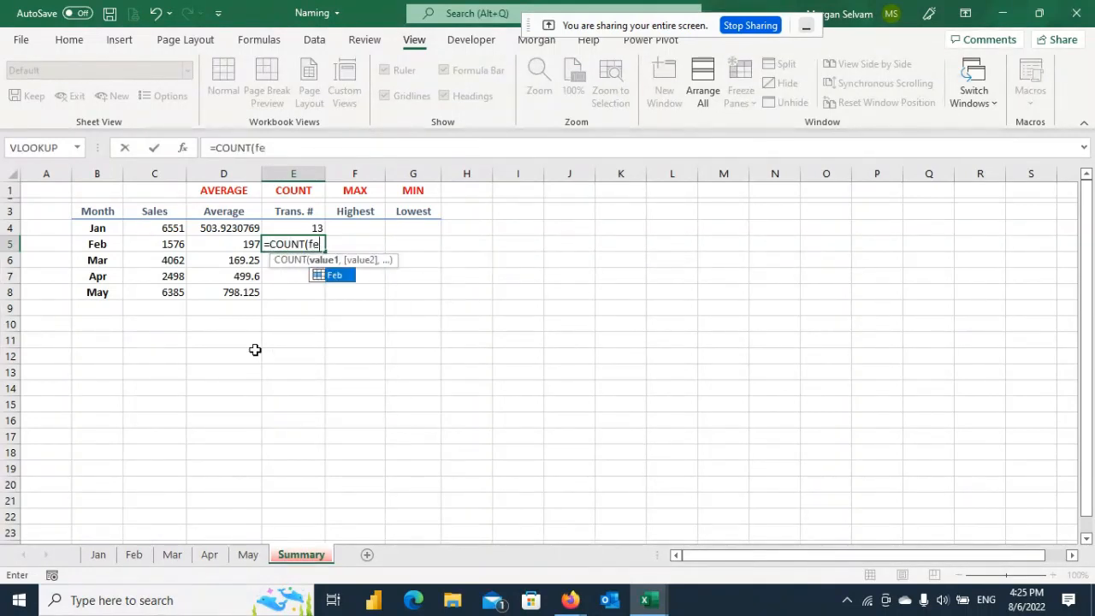
{"action": "key", "text": "Tab"}
{"action": "key", "text": "Return"}
Step: Enter the transaction count of the named range Mar in cell E6 as =COUNT(Mar)
{"action": "type", "text": "=count"}
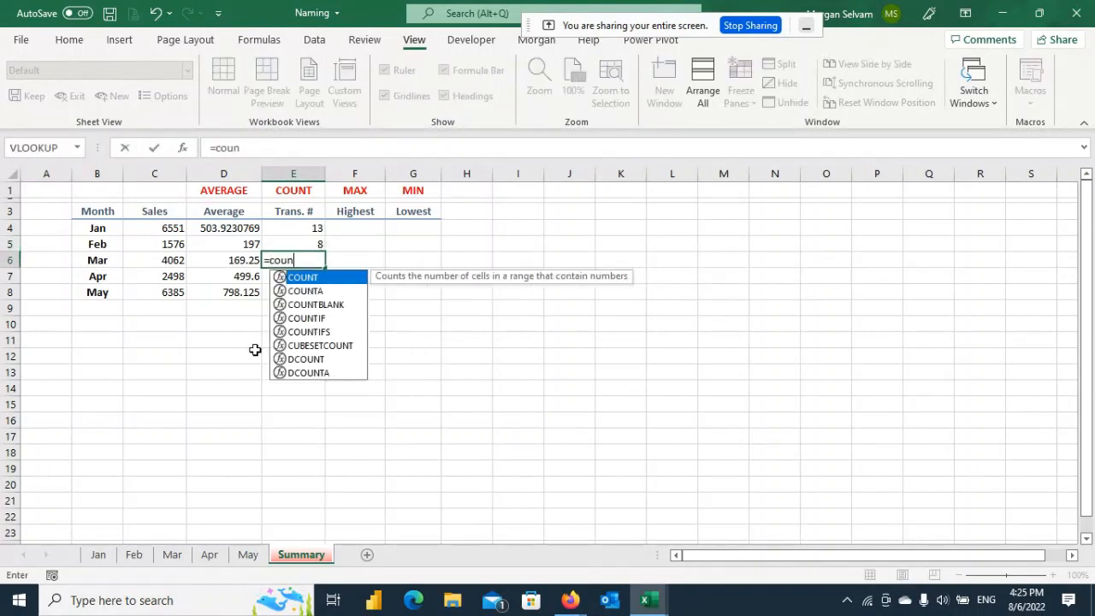
{"action": "key", "text": "Tab"}
{"action": "type", "text": "mar"}
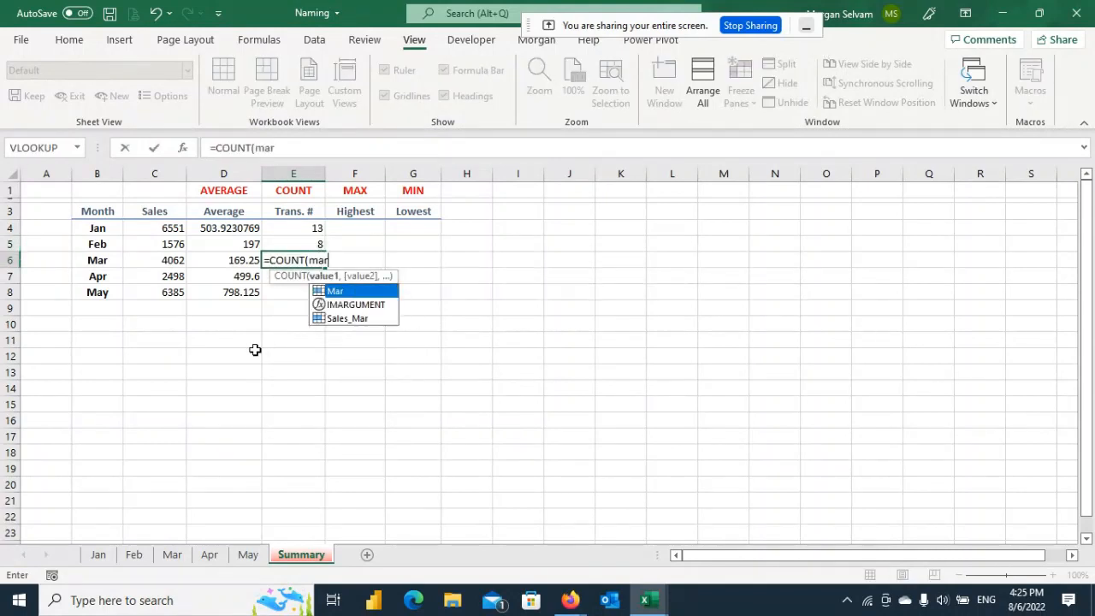
{"action": "key", "text": "Tab"}
{"action": "key", "text": "Return"}
Step: Enter the transaction count of the named range Apr in cell E7 as =COUNT(Apr)
{"action": "type", "text": "=coun"}
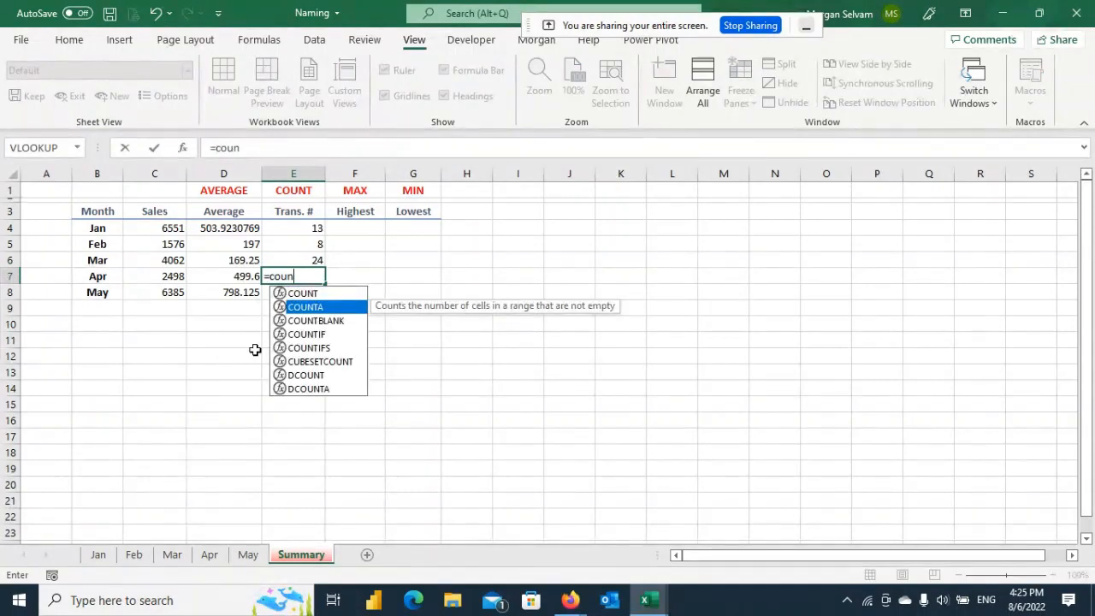
{"action": "key", "text": "Up"}
{"action": "key", "text": "Tab"}
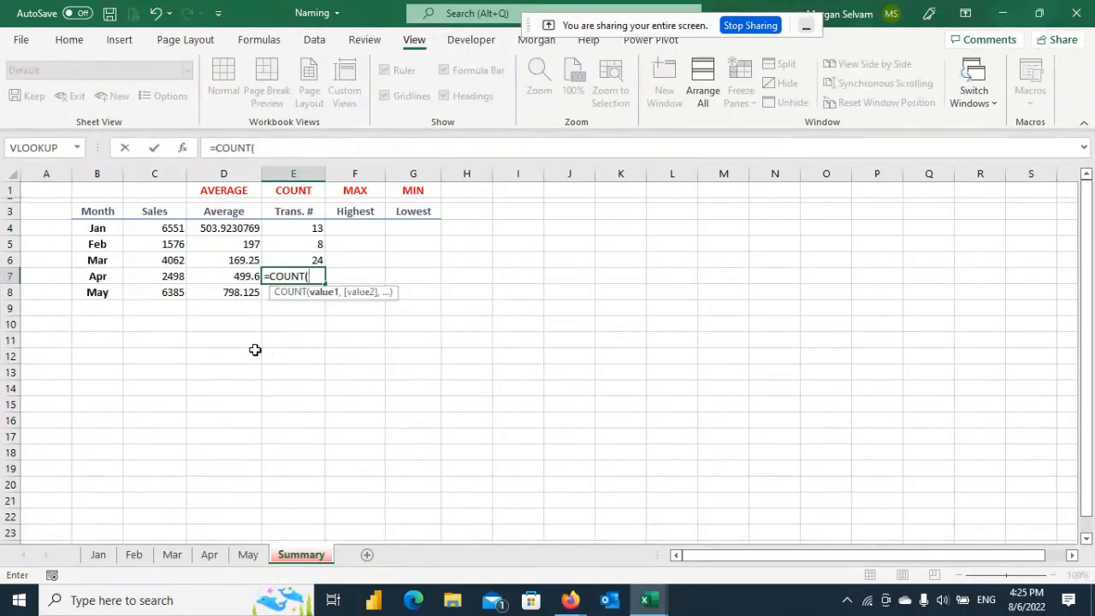
{"action": "type", "text": "apr"}
{"action": "key", "text": "Return"}
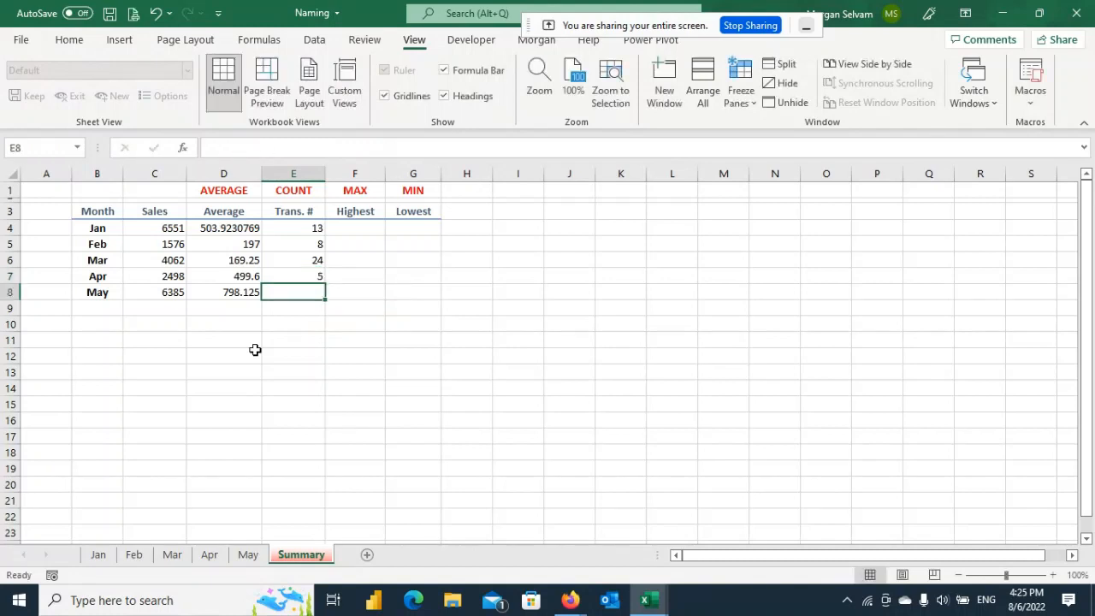
Step: Enter the transaction count of the named range May in cell E8 as =COUNT(May)
{"action": "type", "text": "=count"}
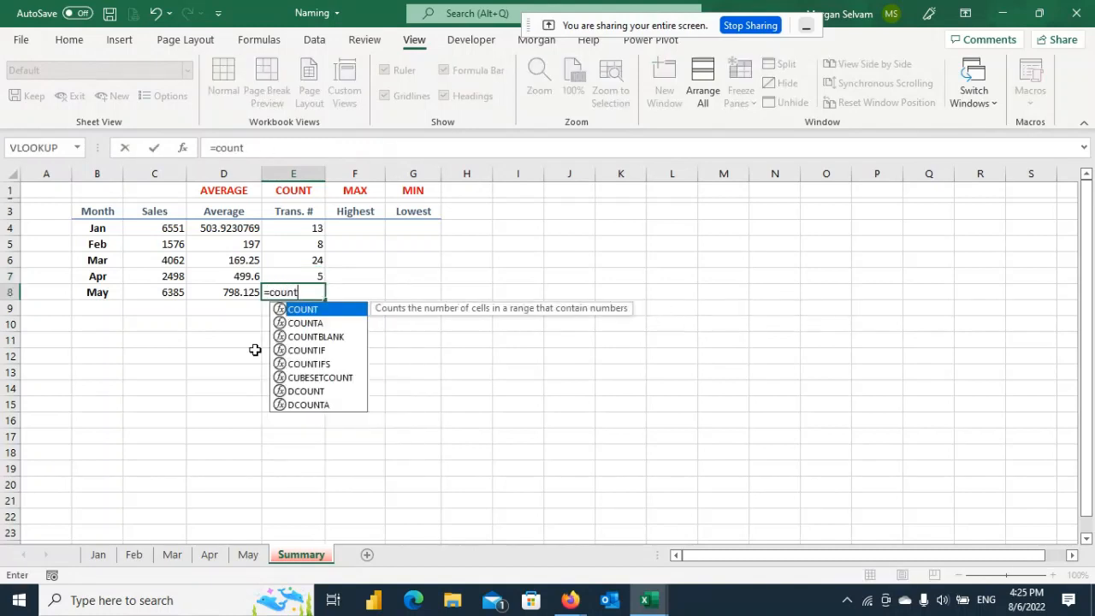
{"action": "type", "text": "(may"}
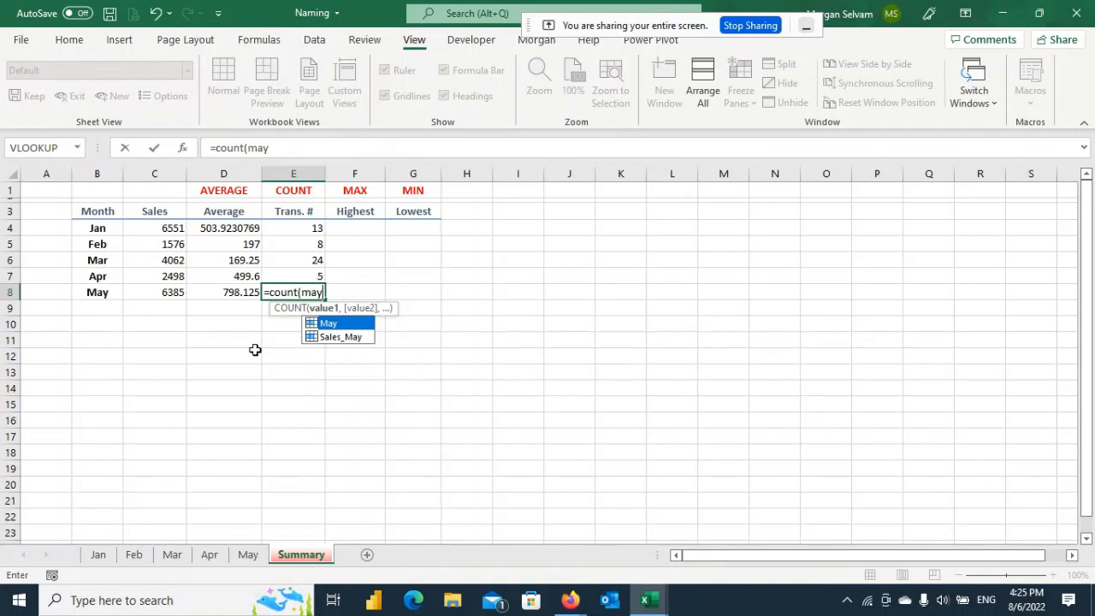
{"action": "key", "text": "Tab"}
{"action": "key", "text": "Return"}
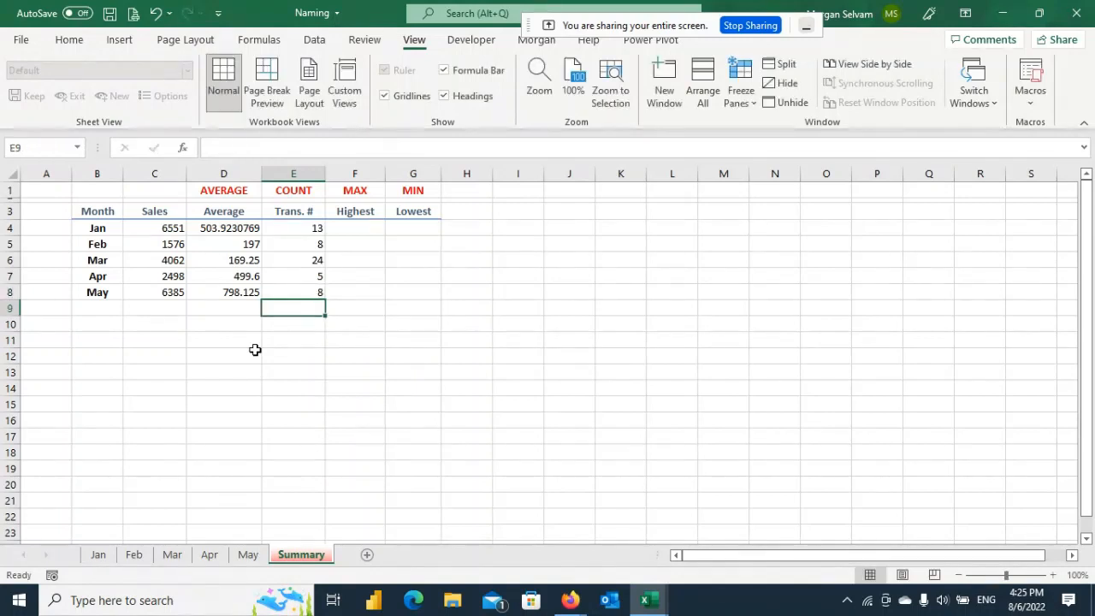
Step: Enter the highest value of the named range Jan in cell F4 as =MAX(Jan)
{"action": "key", "text": "Up"}
{"action": "key", "text": "Up"}
{"action": "key", "text": "Up"}
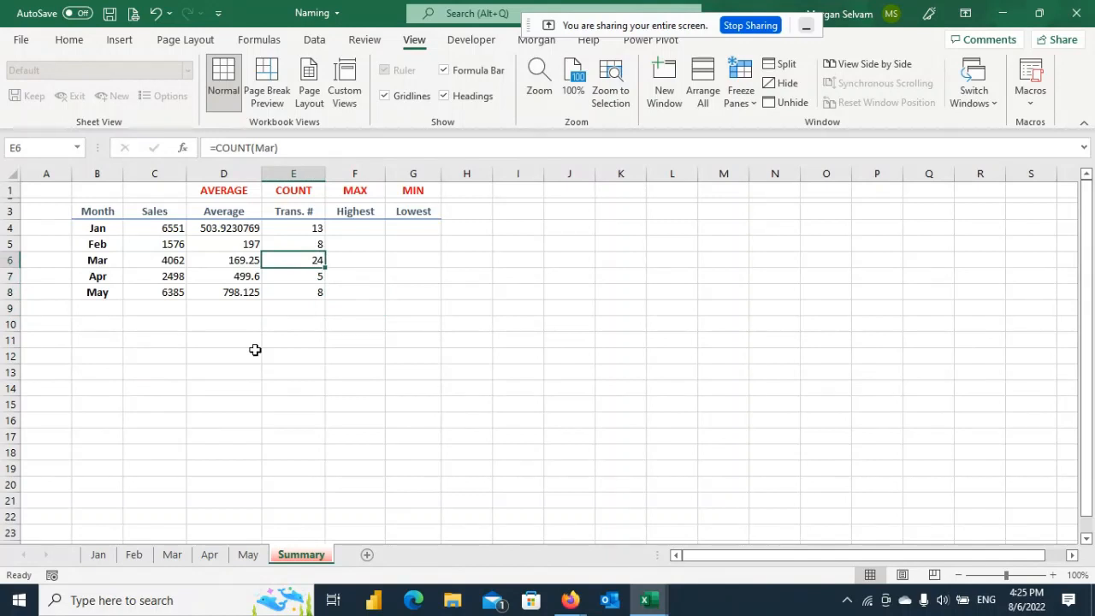
{"action": "key", "text": "Down"}
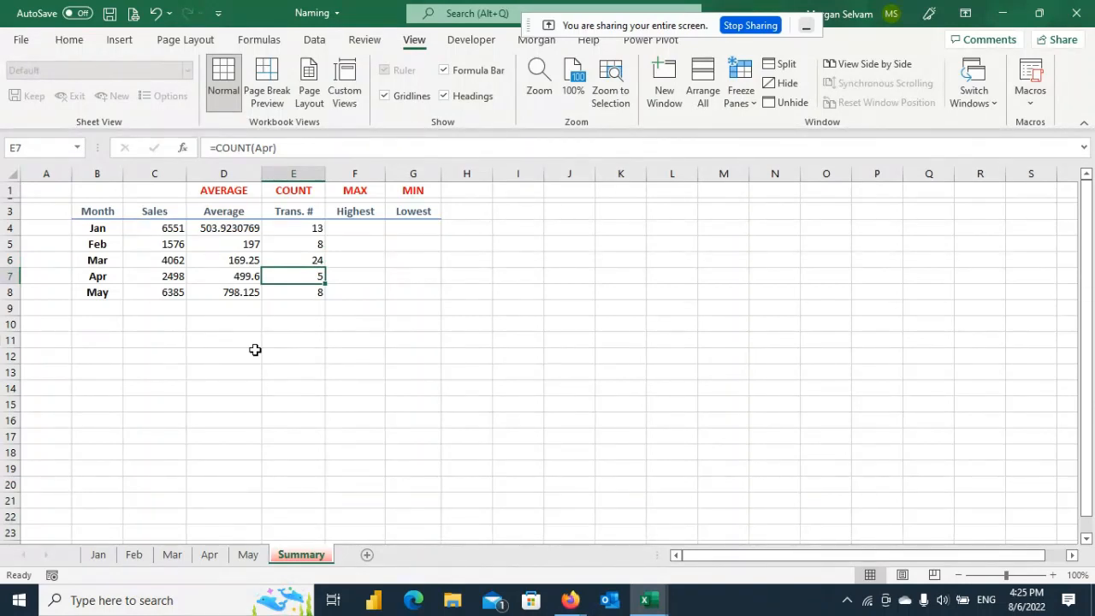
{"action": "key", "text": "Right"}
{"action": "key", "text": "Up"}
{"action": "key", "text": "Up"}
{"action": "key", "text": "Up"}
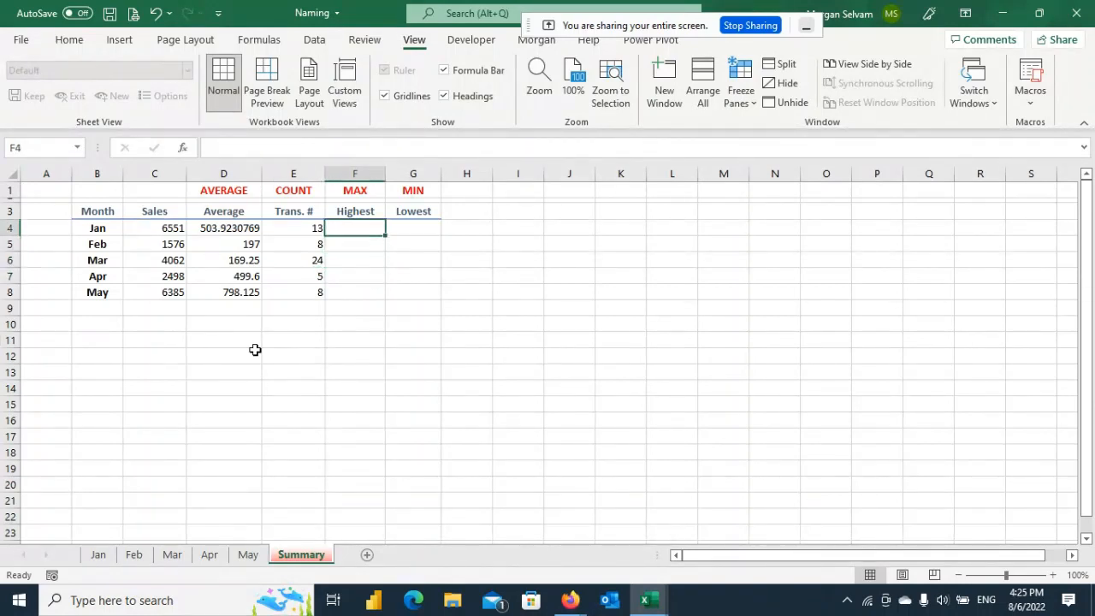
{"action": "type", "text": "=max("}
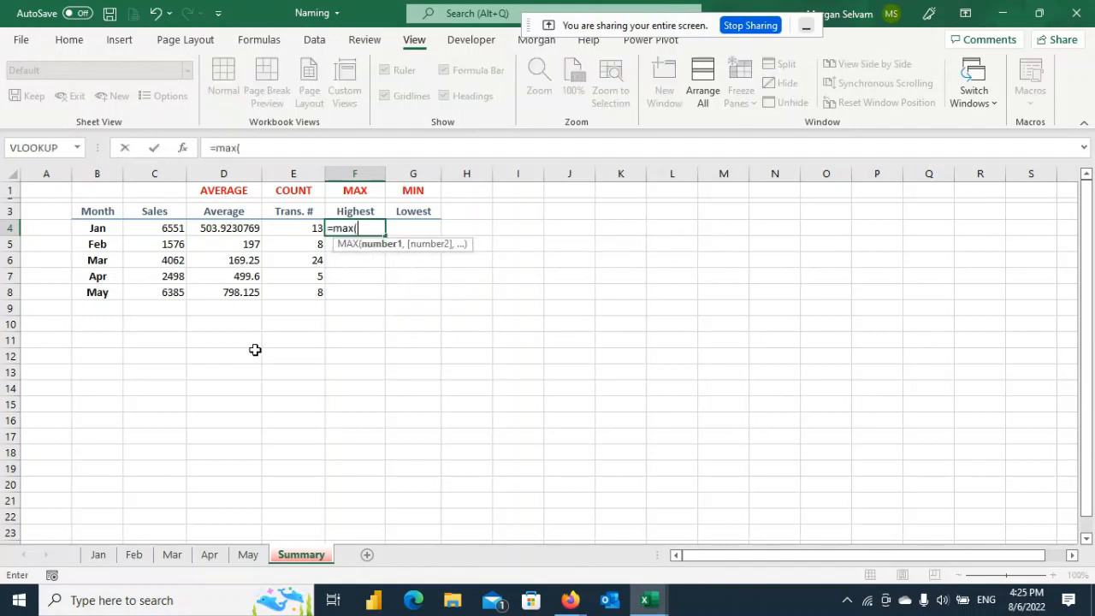
{"action": "type", "text": "Jan)"}
{"action": "key", "text": "Return"}
Step: Enter the highest values of the named ranges Feb and Mar in cells F5 and F6 as =MAX(Feb) and =MAX(Mar)
{"action": "type", "text": "=max(Feb"}
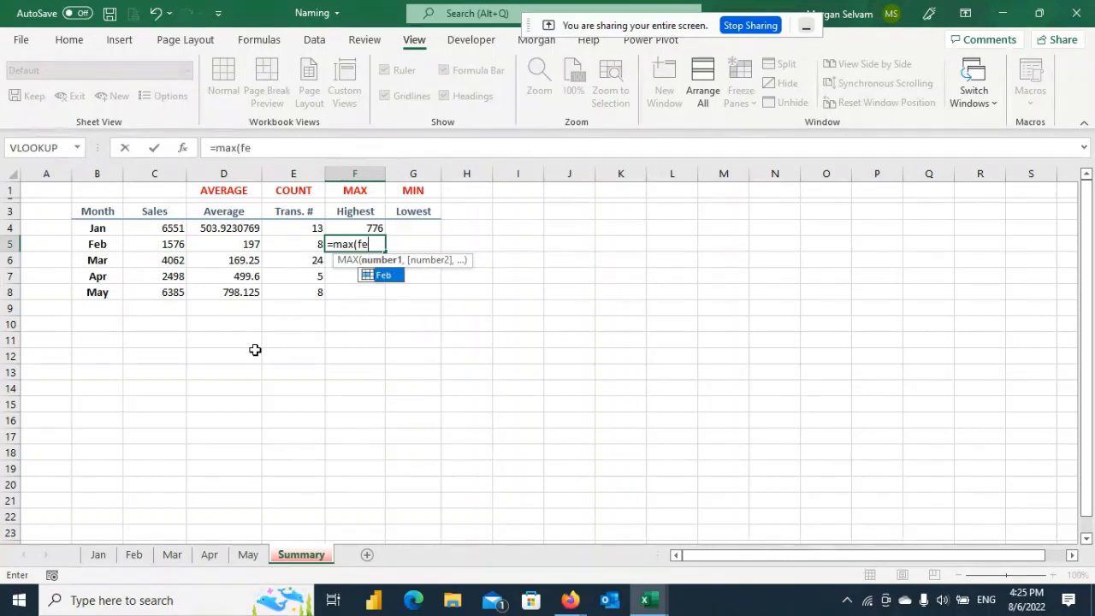
{"action": "key", "text": "Return"}
{"action": "type", "text": "=ma"}
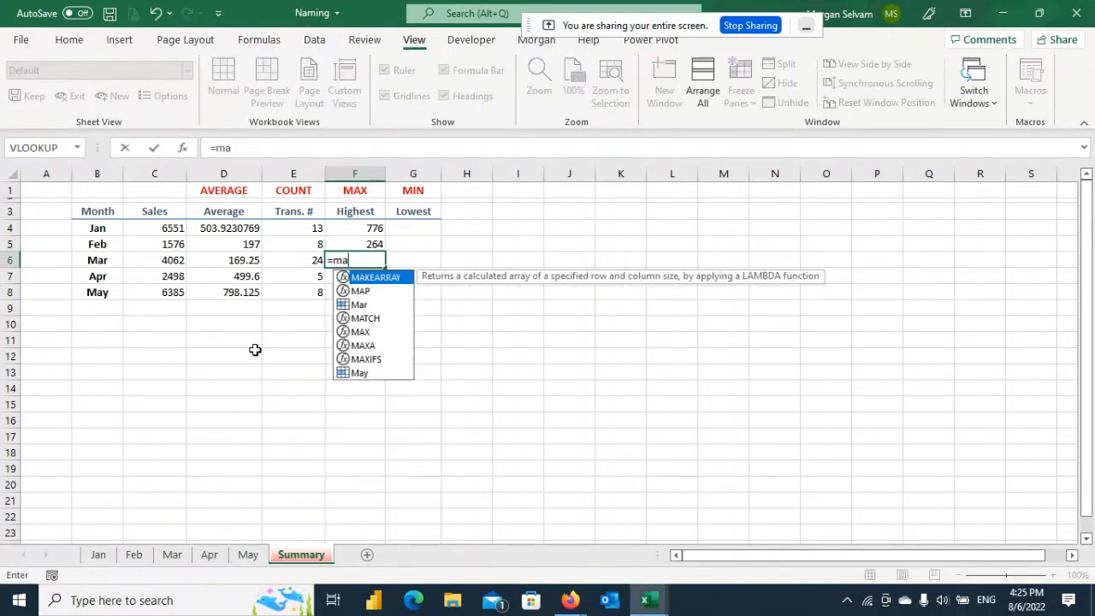
{"action": "type", "text": "x(Mar"}
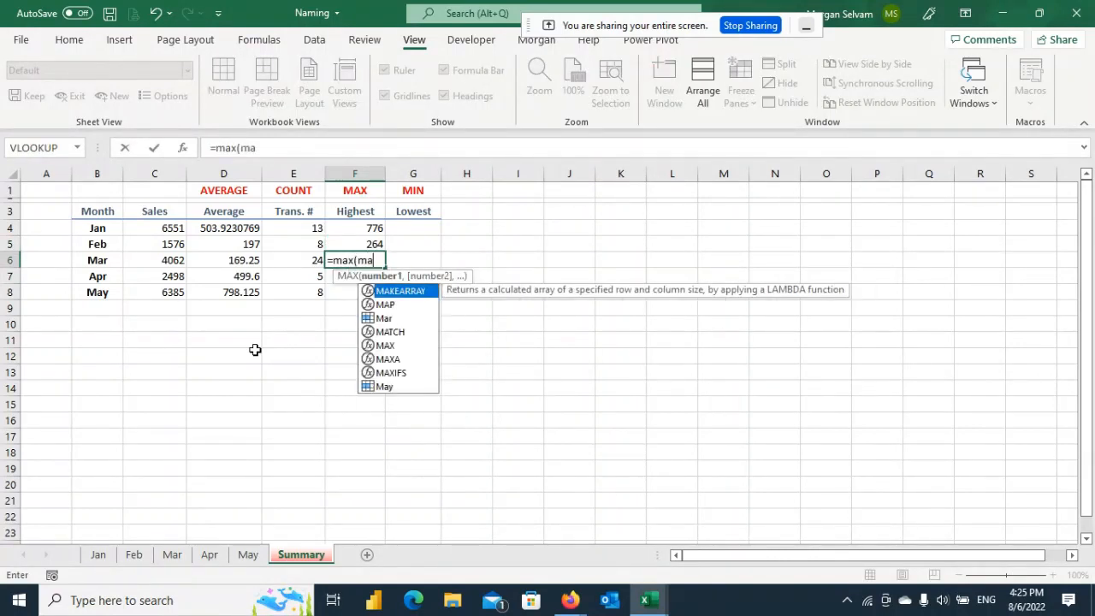
{"action": "key", "text": "Return"}
Step: Enter the highest value of the named range Apr in cell F7 as =MAX(Apr)
{"action": "type", "text": "="}
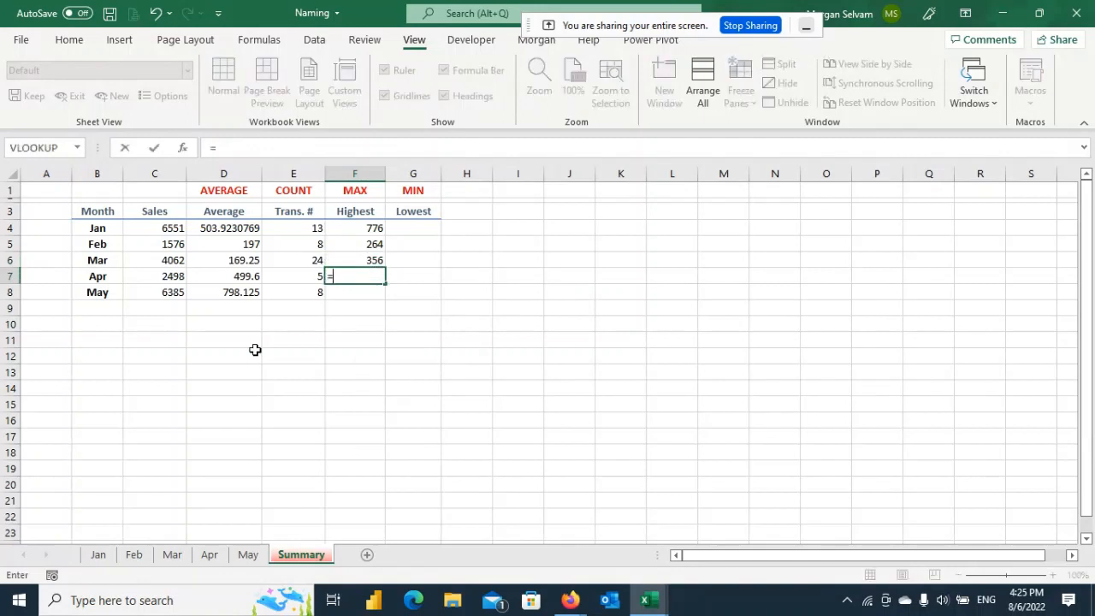
{"action": "type", "text": "max(apr"}
{"action": "key", "text": "Return"}
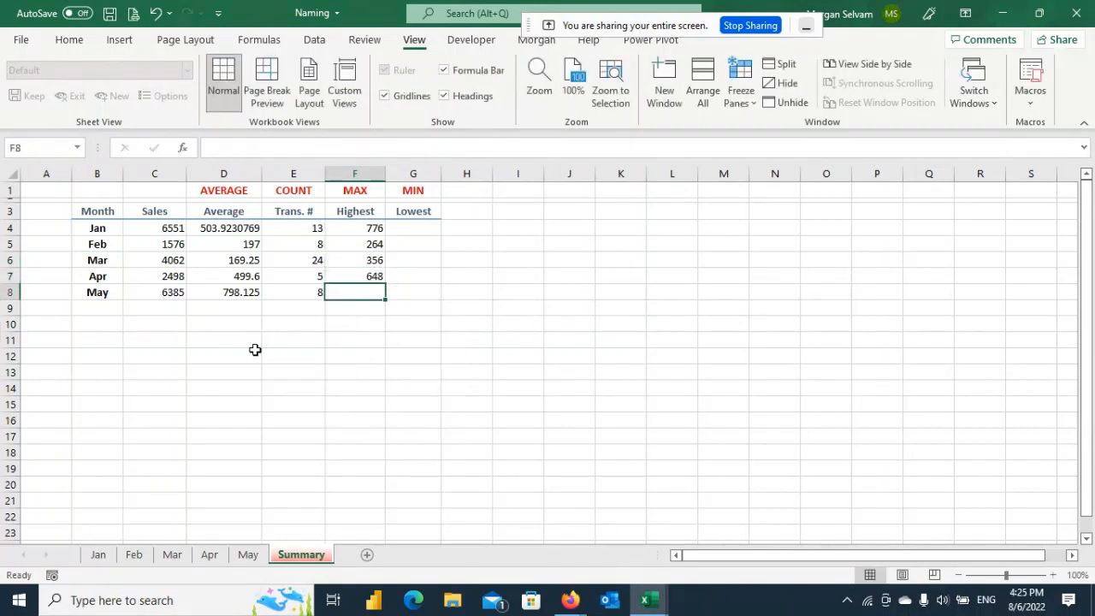
Step: Enter the highest value of the named range May in cell F8 as =MAX(May), picking the name from the formula suggestions
{"action": "type", "text": "=max"}
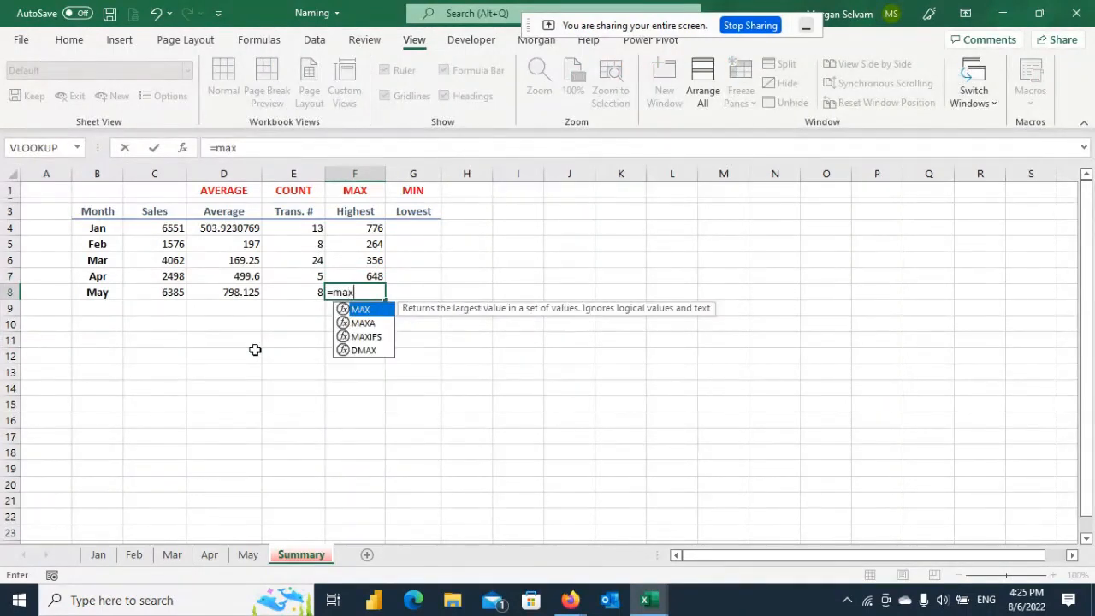
{"action": "type", "text": "(ma"}
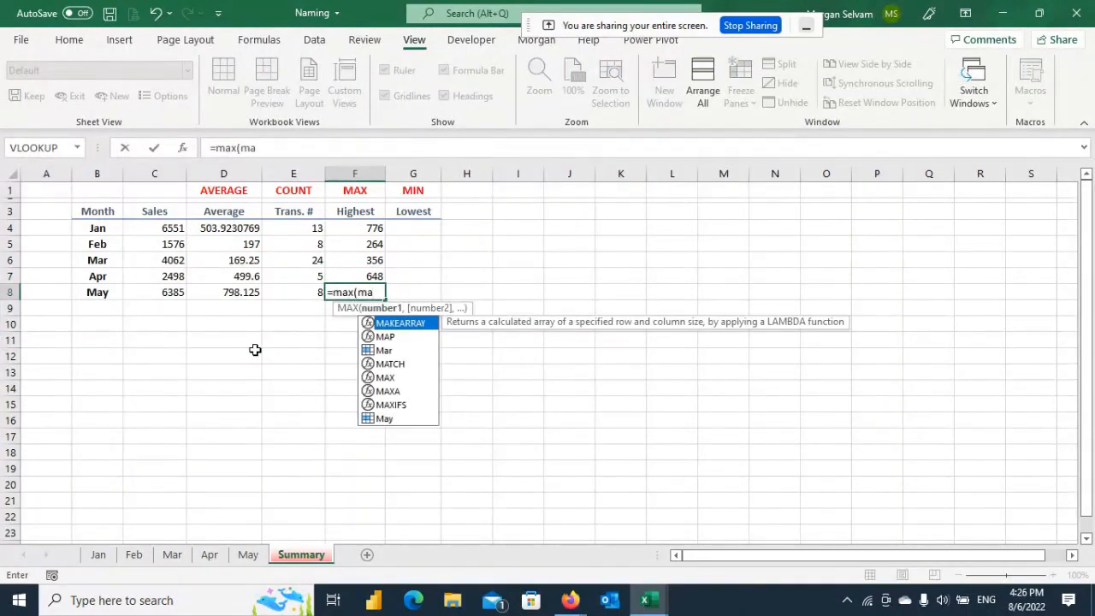
{"action": "key", "text": "Down"}
{"action": "key", "text": "Down"}
{"action": "key", "text": "Down"}
{"action": "key", "text": "Down"}
{"action": "key", "text": "Down"}
{"action": "key", "text": "Down"}
{"action": "key", "text": "Down"}
{"action": "key", "text": "Tab"}
{"action": "key", "text": "Return"}
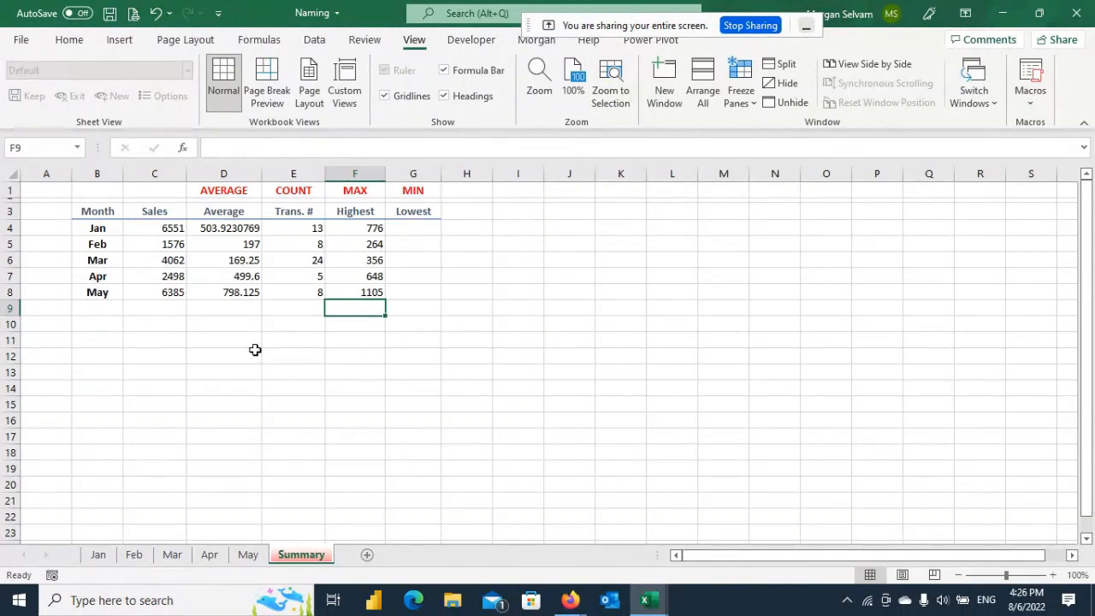
Step: Enter the lowest values of the named ranges Jan and Feb in cells G4 and G5 as =MIN(Jan) and =MIN(Feb)
{"action": "key", "text": "Right"}
{"action": "key", "text": "Up"}
{"action": "key", "text": "Up"}
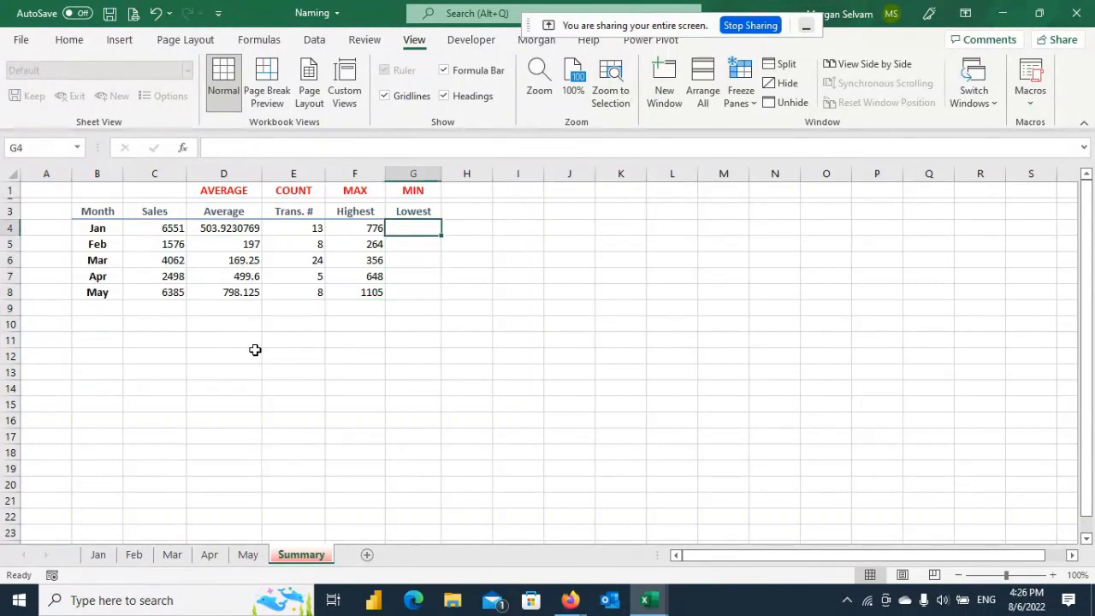
{"action": "type", "text": "=min(jan)"}
{"action": "key", "text": "Return"}
{"action": "type", "text": "=min(feb)"}
{"action": "key", "text": "Return"}
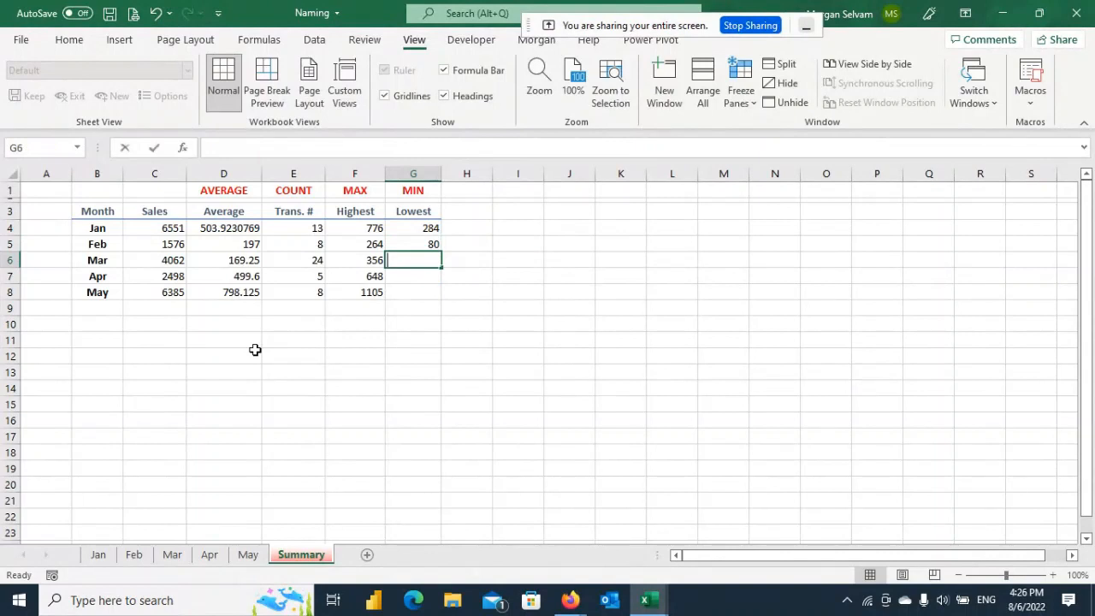
Step: Complete the Lowest column in G6:G8 with =MIN(Mar), =MIN(Apr) and =MIN(May)
{"action": "type", "text": "=min(mar"}
{"action": "key", "text": "Return"}
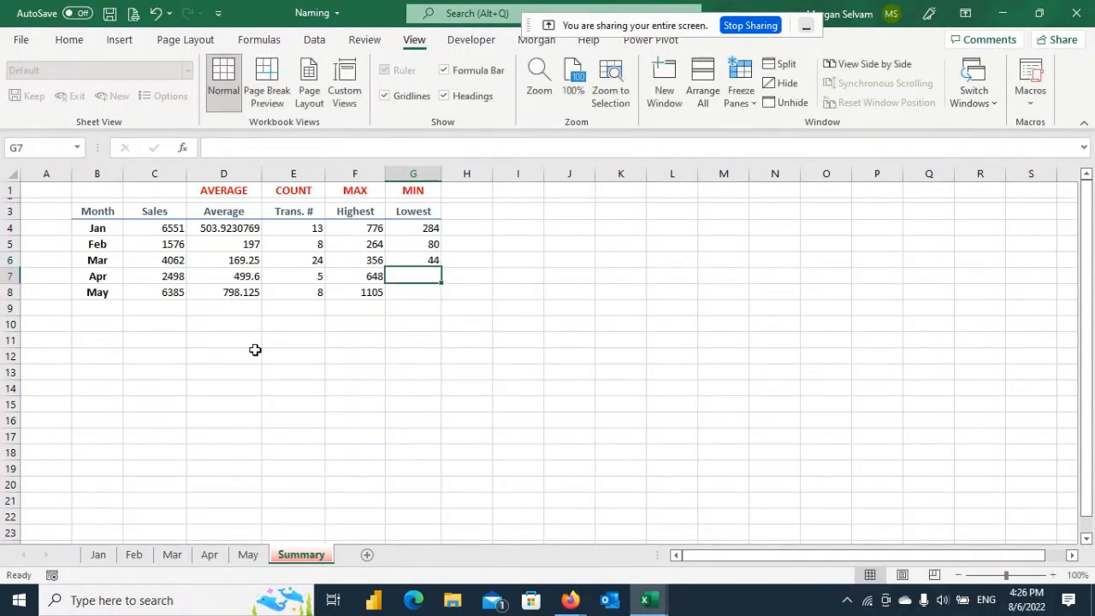
{"action": "type", "text": "=min(ap"}
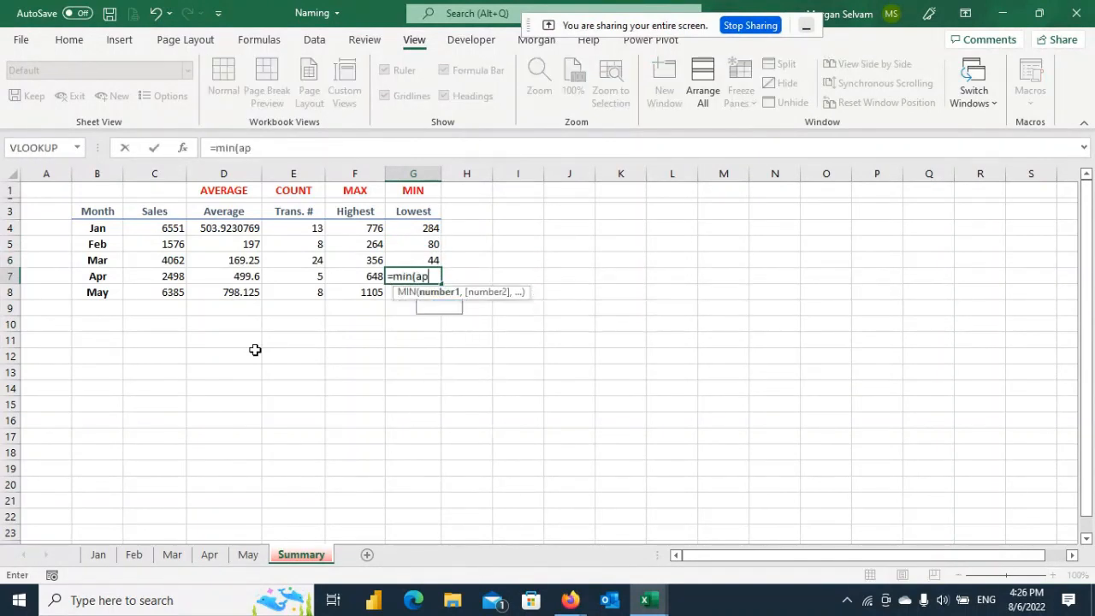
{"action": "type", "text": "r)"}
{"action": "key", "text": "Return"}
{"action": "type", "text": "=min(may)"}
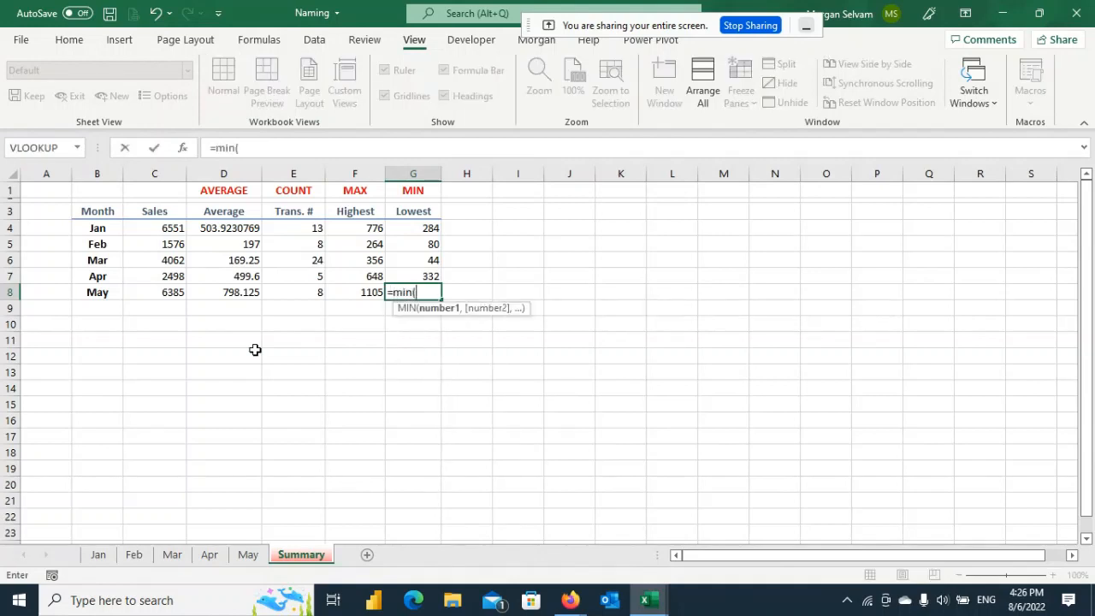
{"action": "key", "text": "Return"}
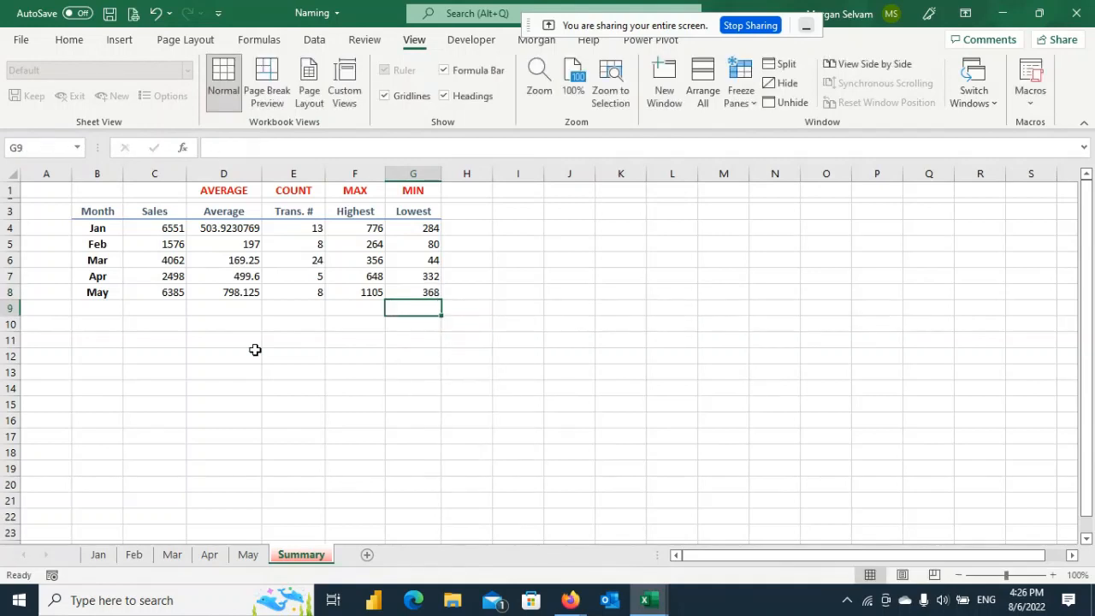
Step: Add the column heading "% Comm" in cell I3
{"action": "left_click", "coordinate": [516, 272]}
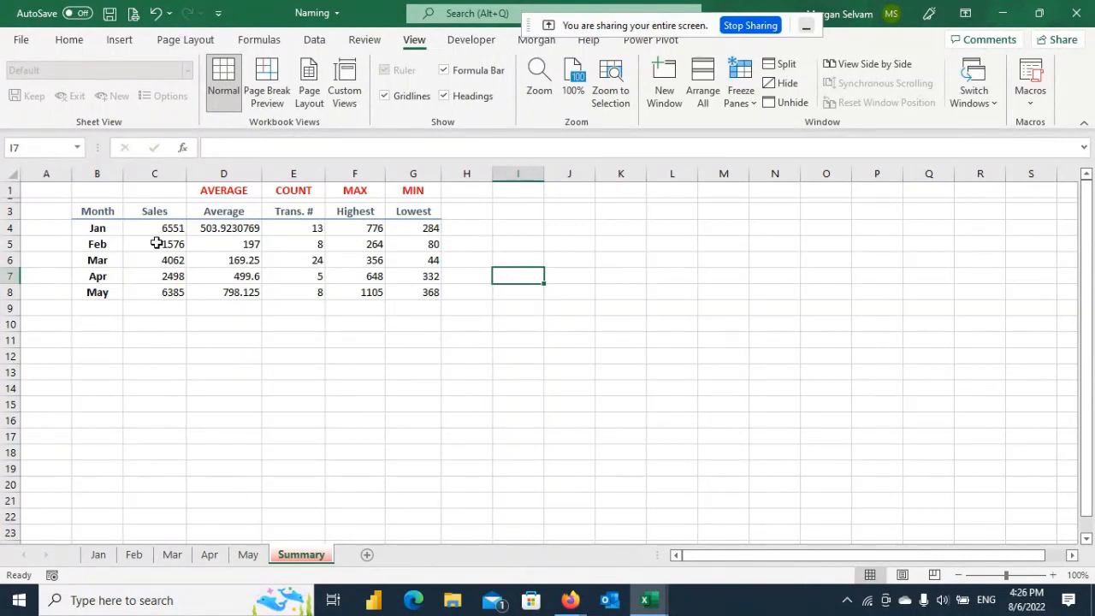
{"action": "left_click", "coordinate": [176, 371]}
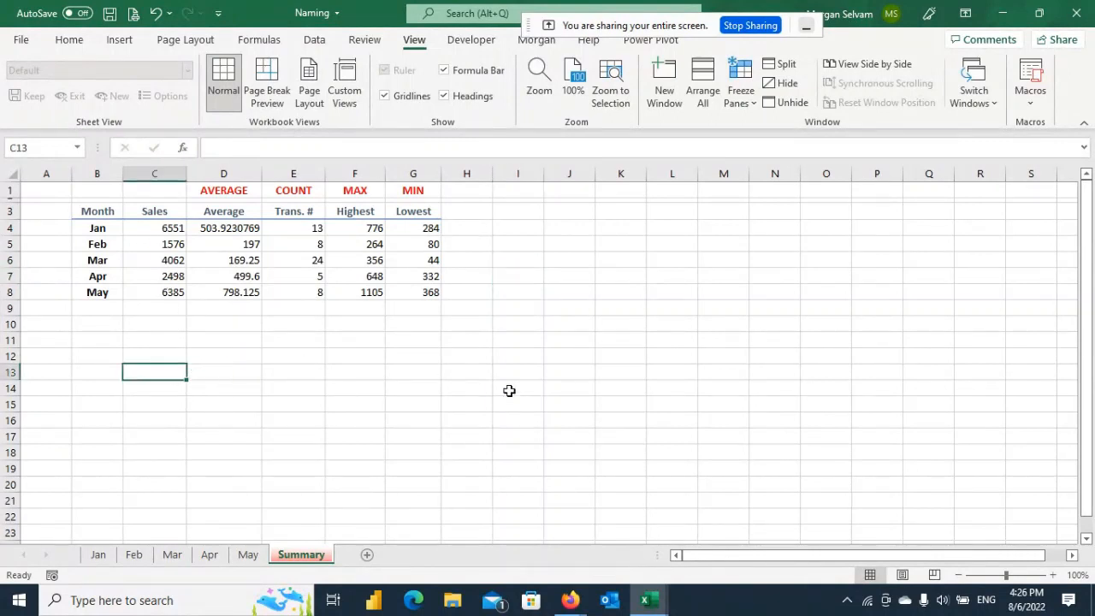
{"action": "left_click", "coordinate": [529, 226]}
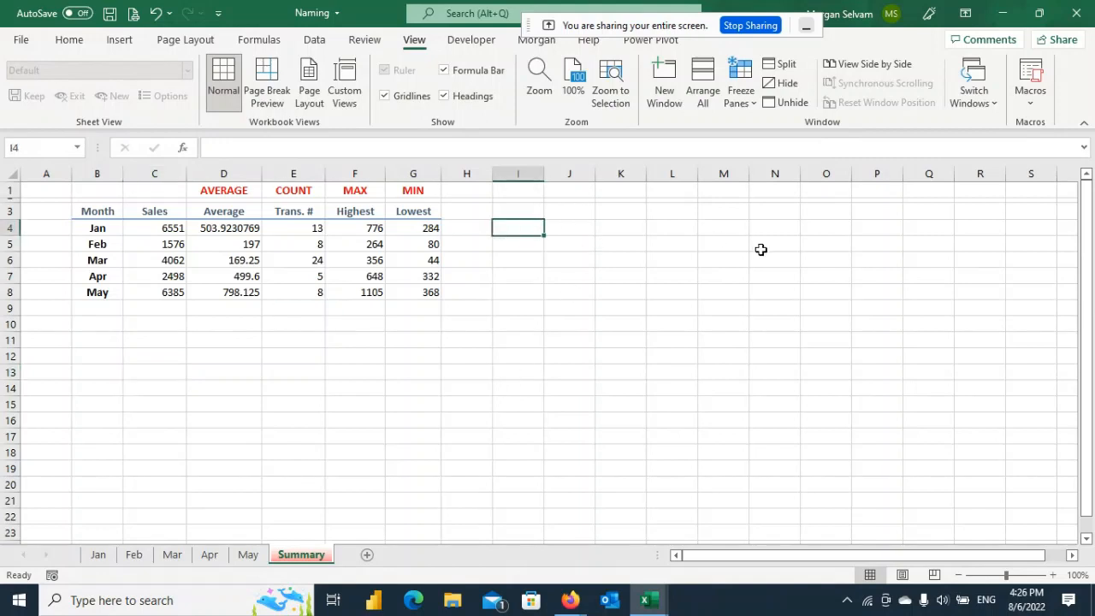
{"action": "key", "text": "Up"}
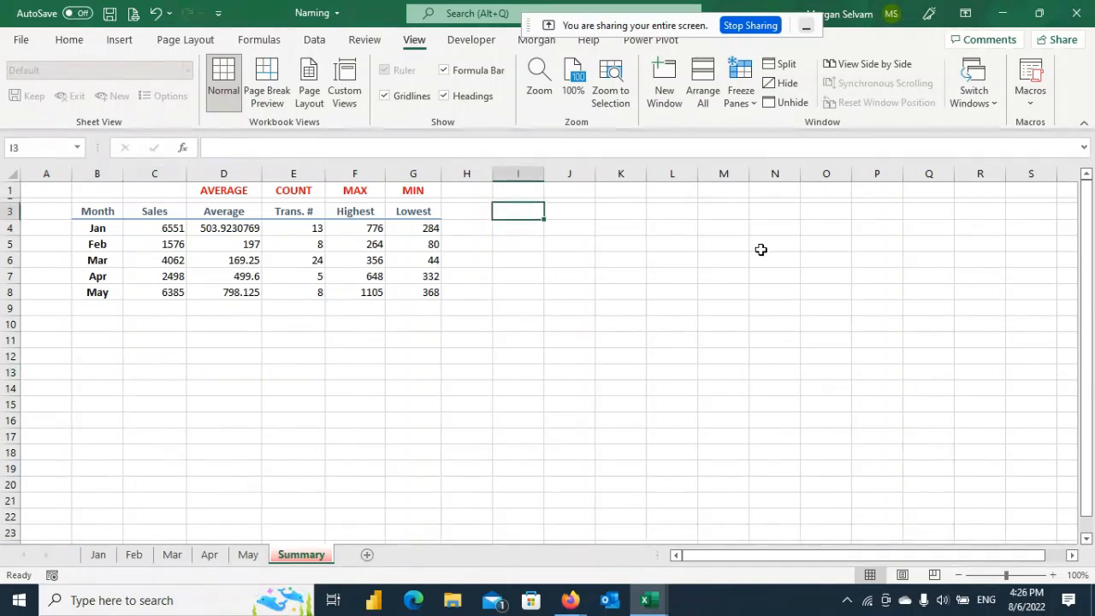
{"action": "type", "text": "% Cou"}
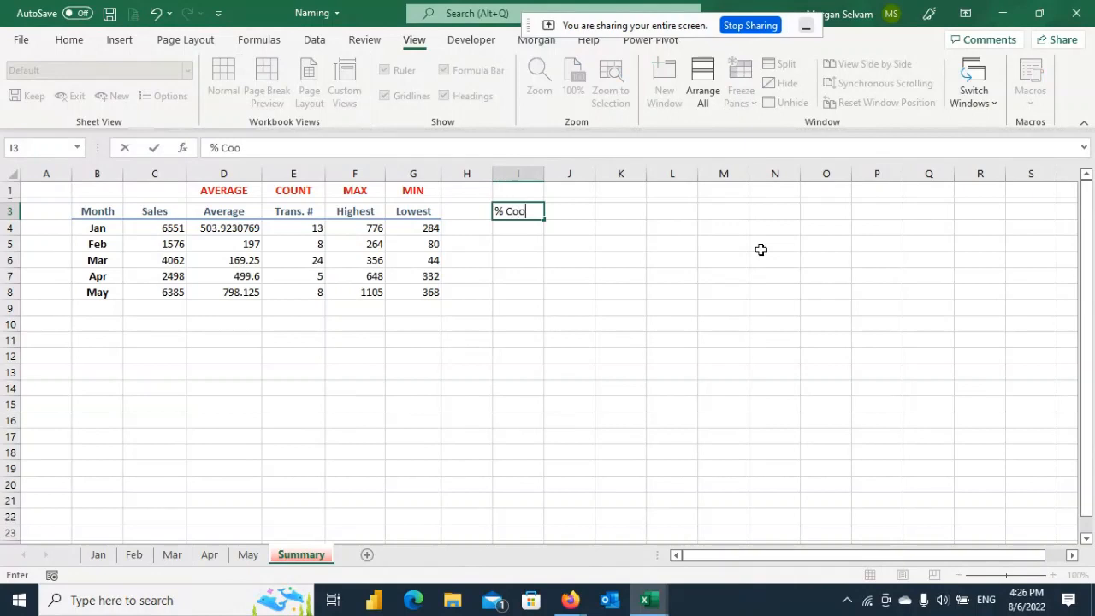
{"action": "key", "text": "BackSpace"}
{"action": "type", "text": "mm"}
{"action": "key", "text": "Return"}
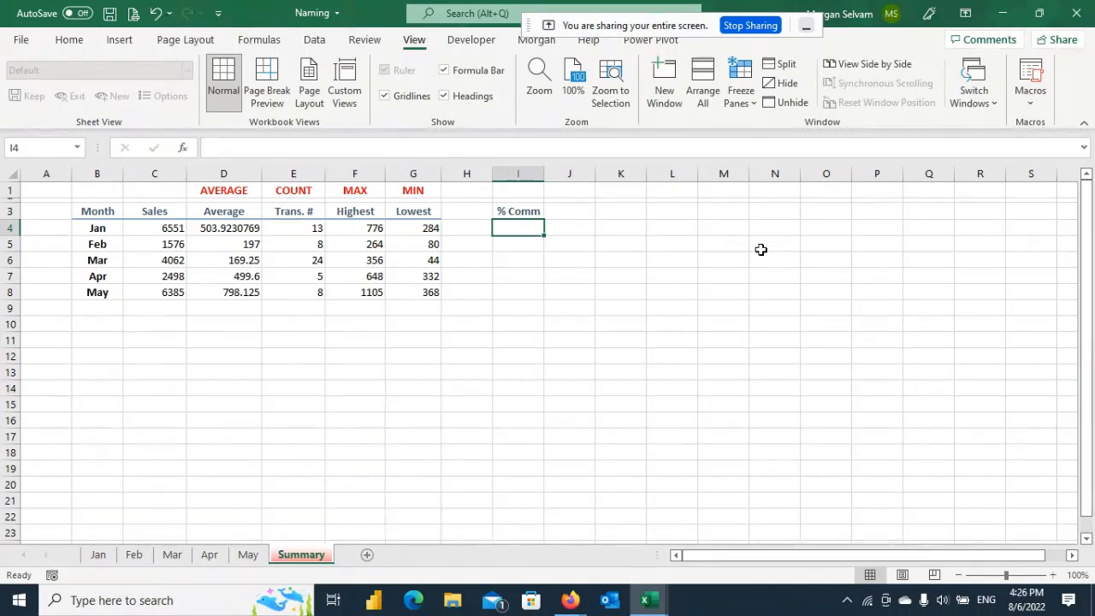
Step: Calculate January's 17% commission in cell I4 with the named cell formula =Sales_Jan*17%
{"action": "type", "text": "="}
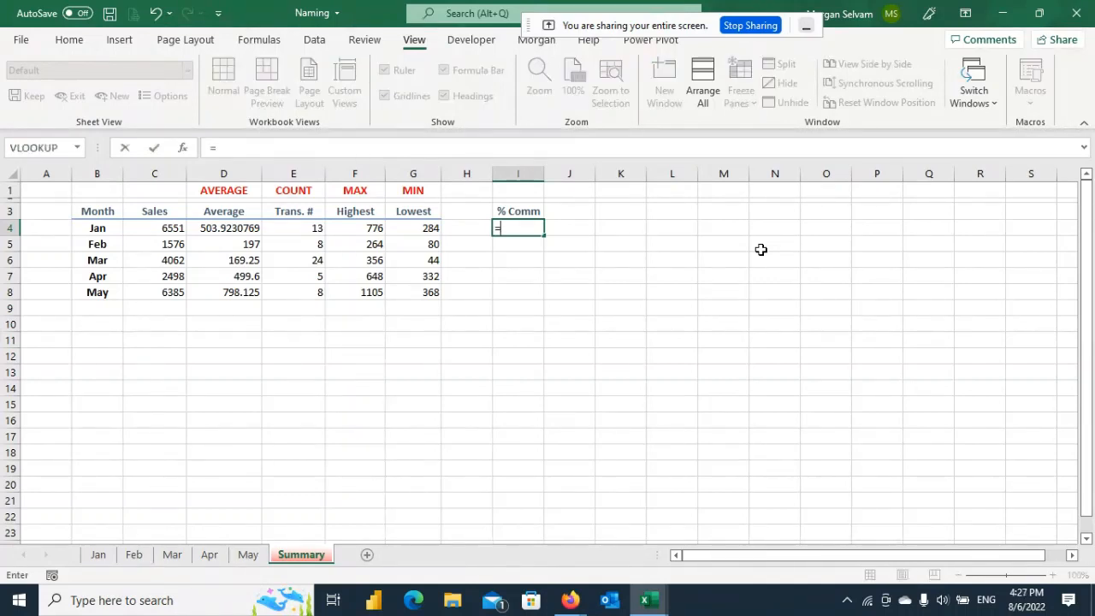
{"action": "type", "text": "sa"}
{"action": "key", "text": "Down"}
{"action": "key", "text": "Down"}
{"action": "key", "text": "Tab"}
{"action": "type", "text": "*17%"}
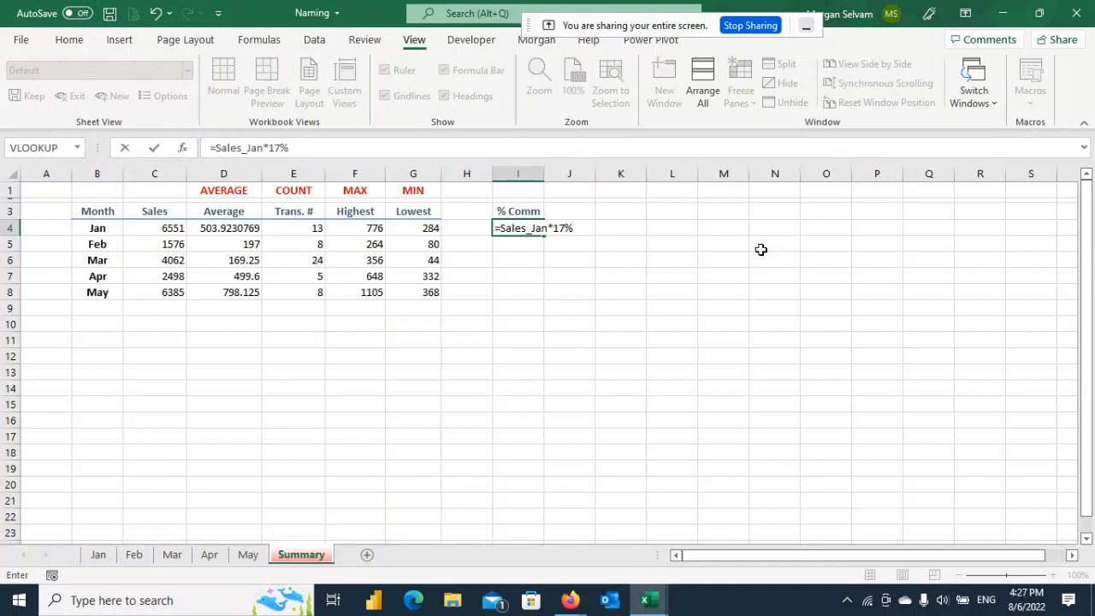
{"action": "key", "text": "Return"}
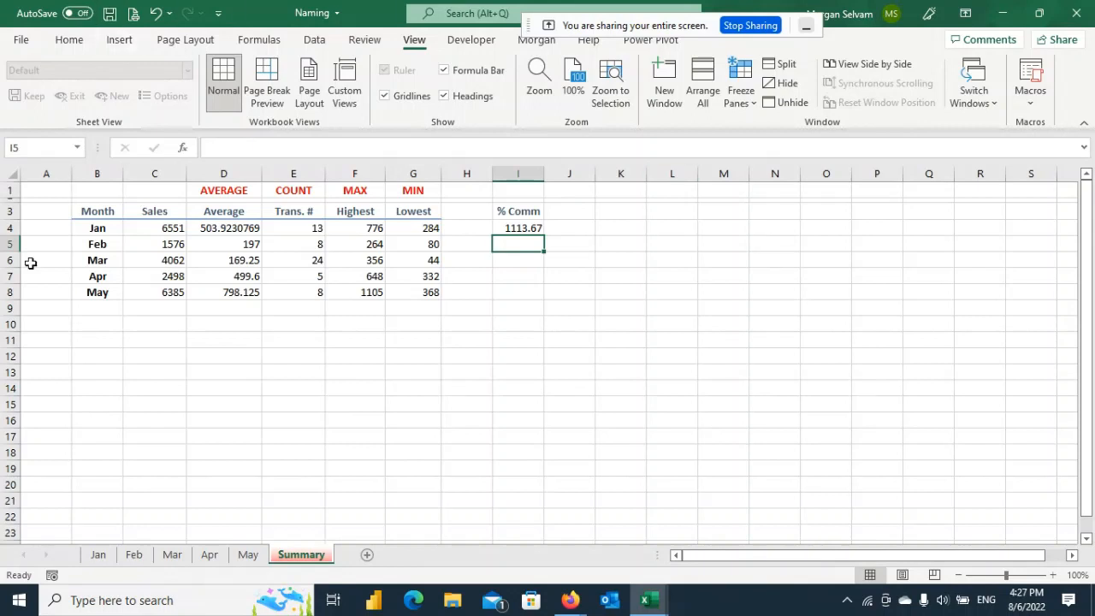
Step: Enter the sample values 72 in cell D11 and 12 in cell D12
{"action": "left_click", "coordinate": [151, 229]}
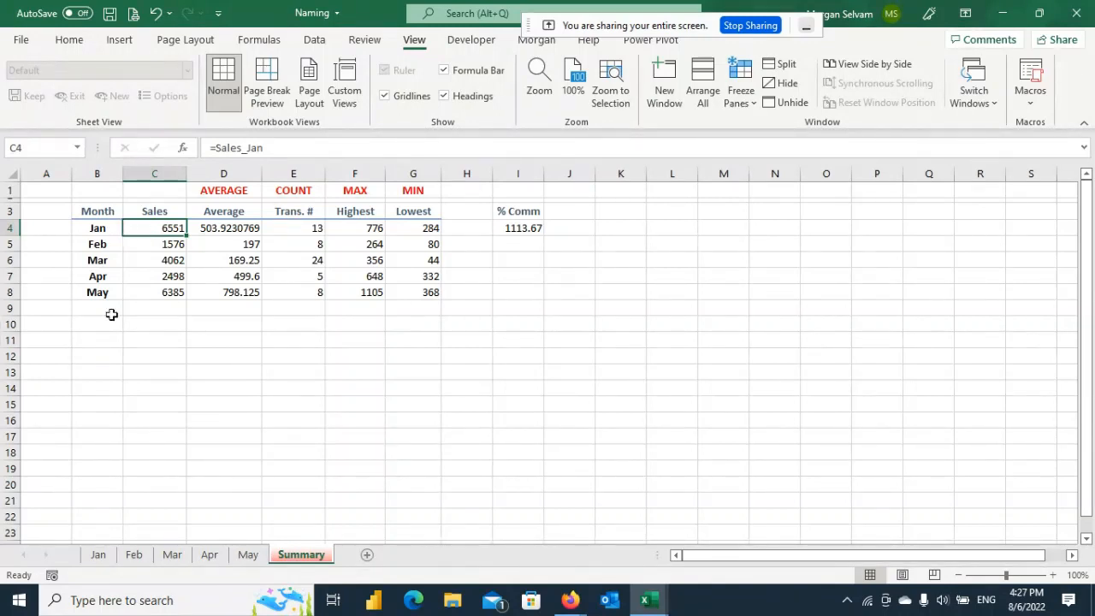
{"action": "left_click", "coordinate": [248, 338]}
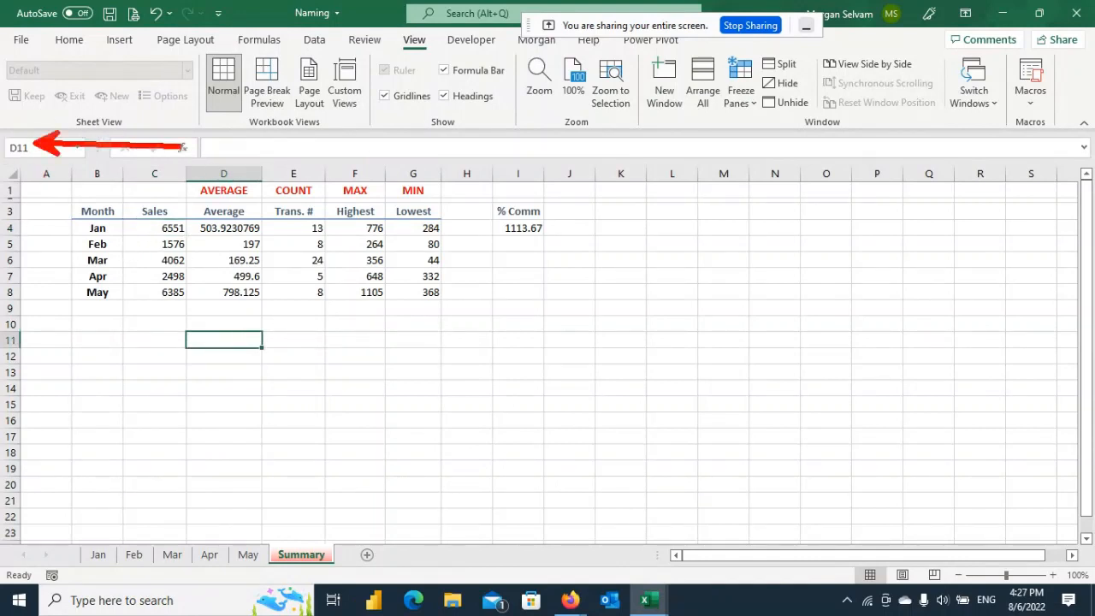
{"action": "left_click_drag", "start_coordinate": [224, 180], "coordinate": [224, 321]}
{"action": "left_click_drag", "start_coordinate": [16, 339], "coordinate": [185, 339]}
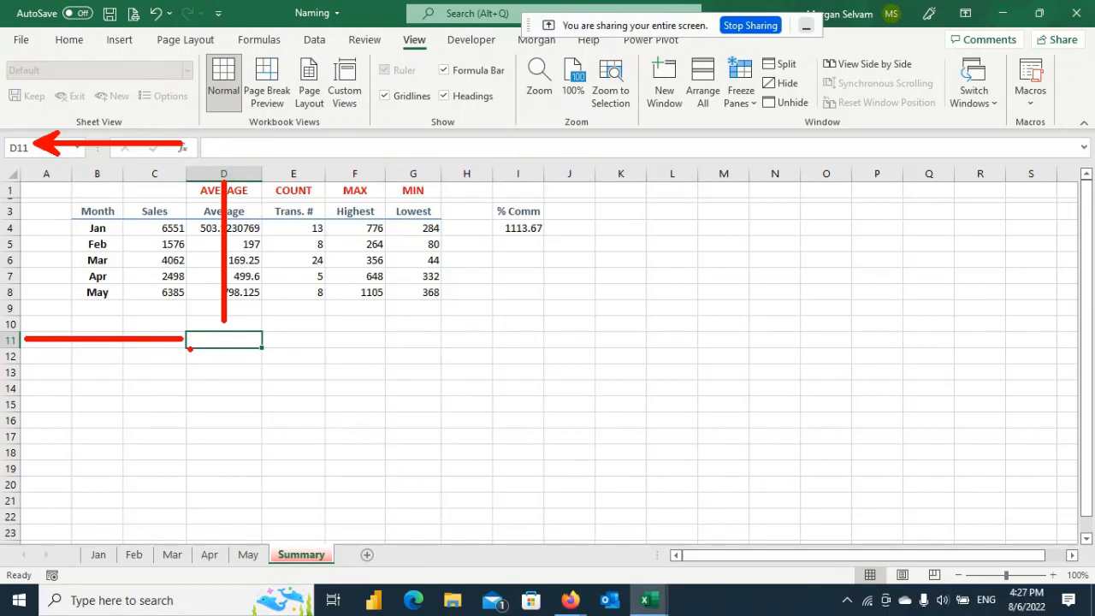
{"action": "key", "text": "Escape"}
{"action": "type", "text": "72"}
{"action": "key", "text": "Return"}
{"action": "key", "text": "Up"}
{"action": "key", "text": "Down"}
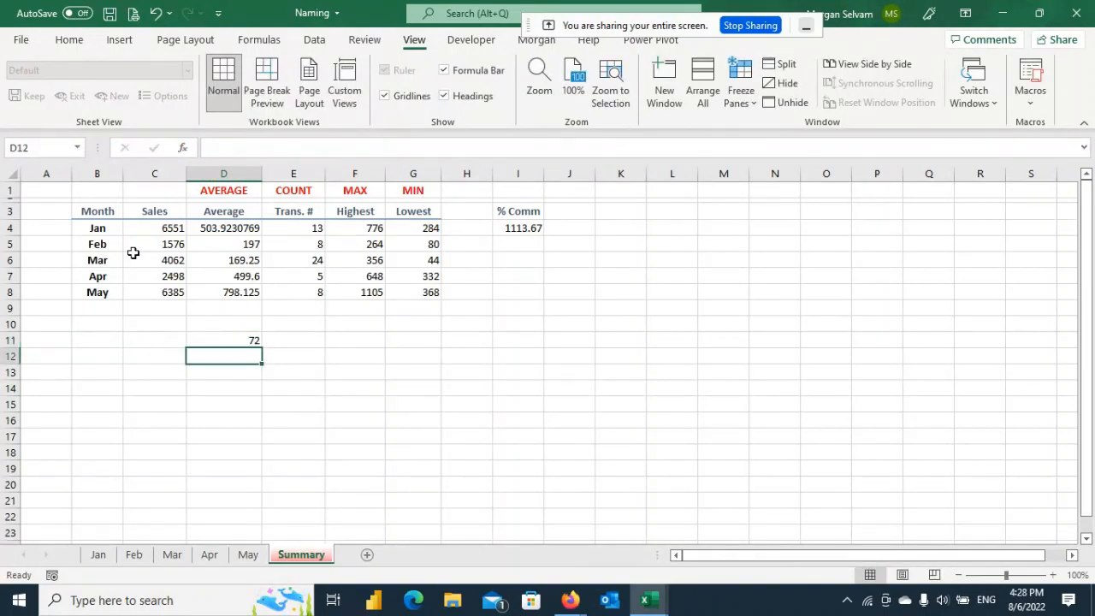
{"action": "type", "text": "12"}
{"action": "key", "text": "Return"}
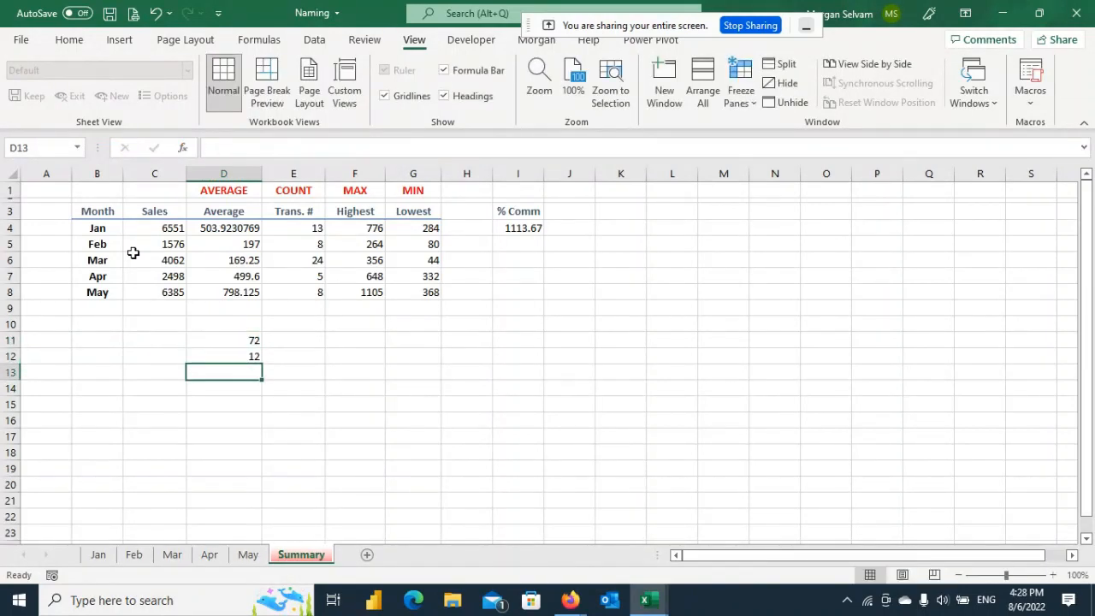
Step: Add the two sample numbers in cell D14 with the constant formula =72+12
{"action": "key", "text": "Right"}
{"action": "key", "text": "Down"}
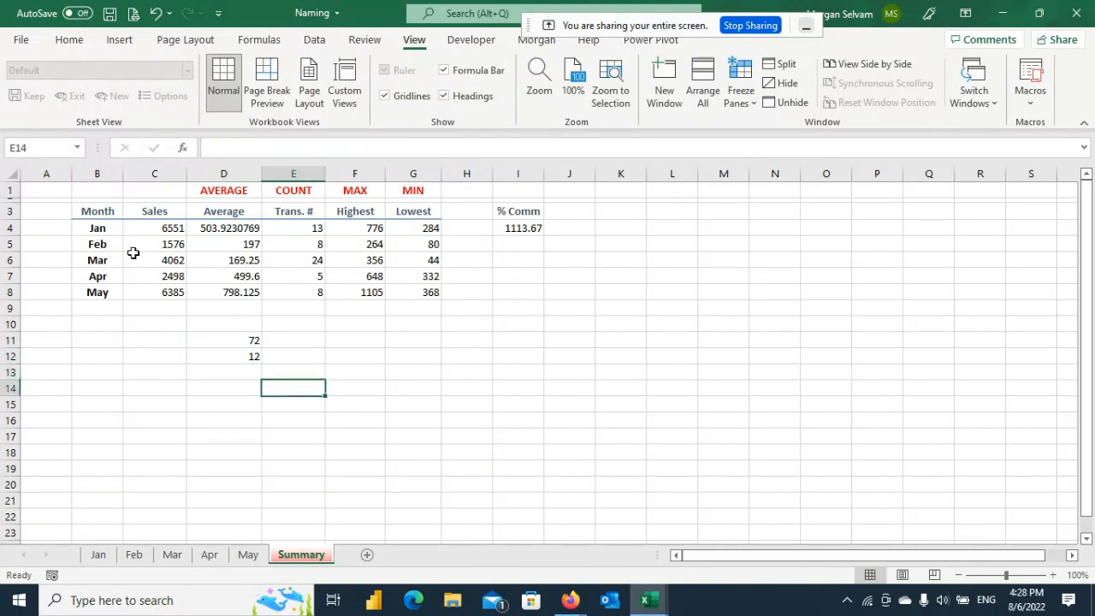
{"action": "key", "text": "Left"}
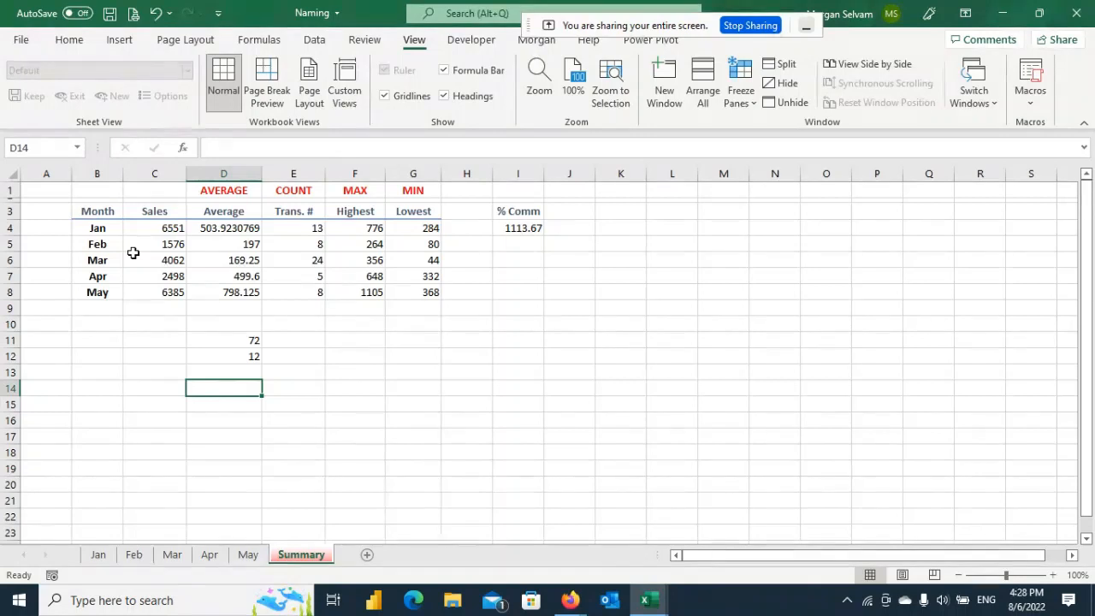
{"action": "type", "text": "=72+12"}
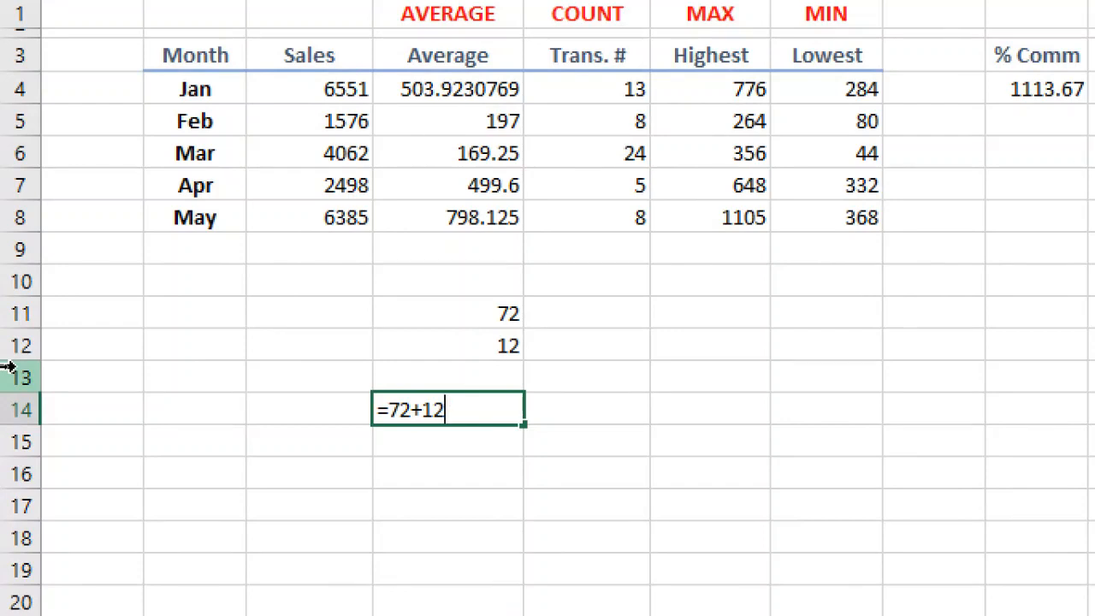
{"action": "key", "text": "ctrl+Return"}
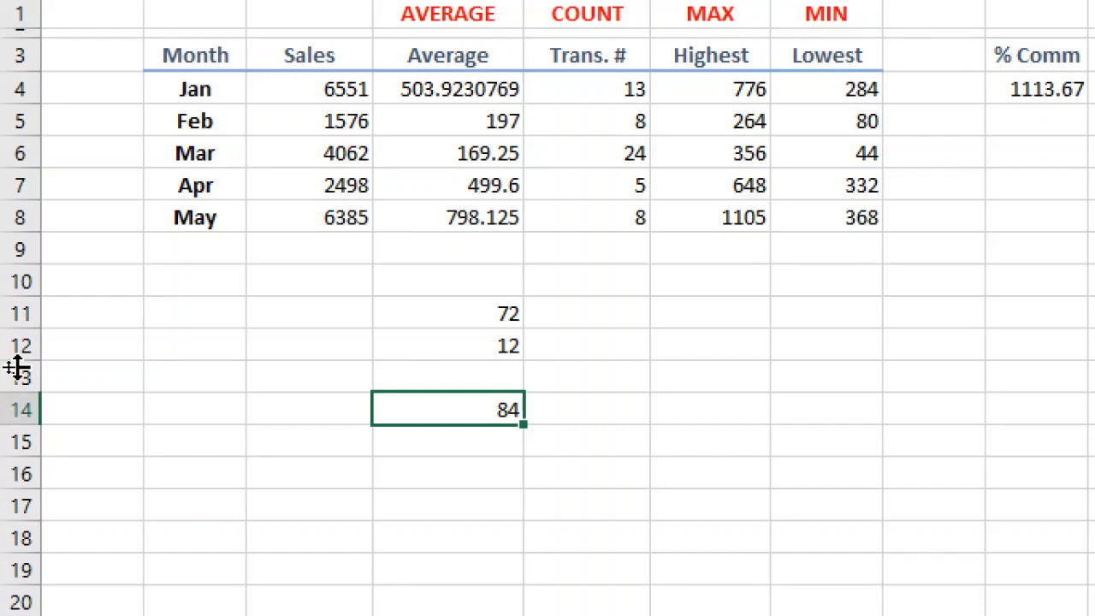
Step: Replace the constant formula in cell D14 with the cell address formula =D11+D12
{"action": "key", "text": "Delete"}
{"action": "type", "text": "="}
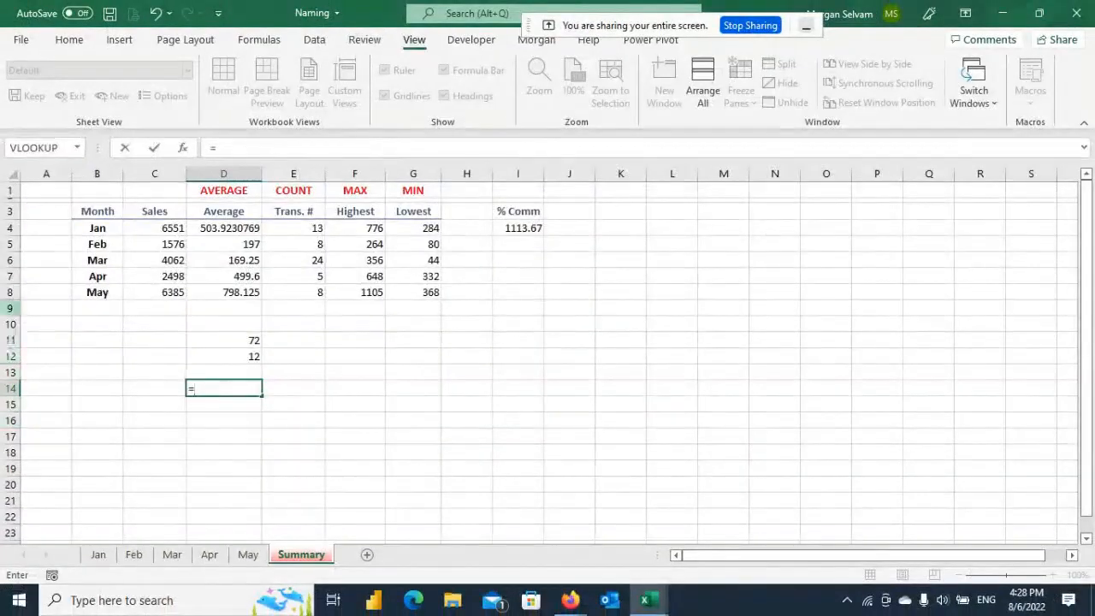
{"action": "left_click", "coordinate": [238, 340]}
{"action": "type", "text": "+"}
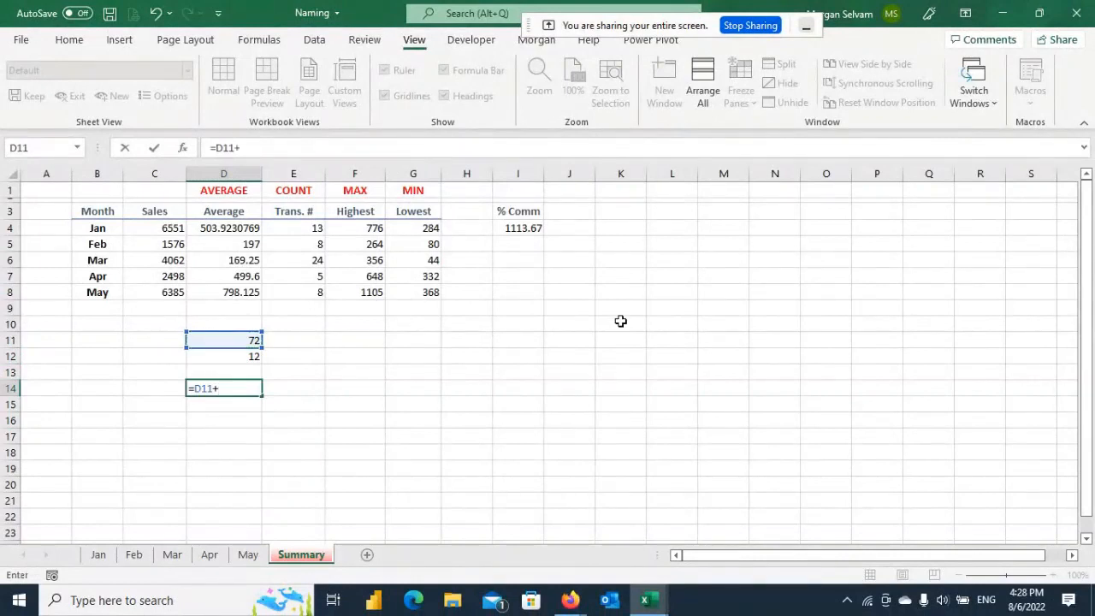
{"action": "left_click", "coordinate": [236, 354]}
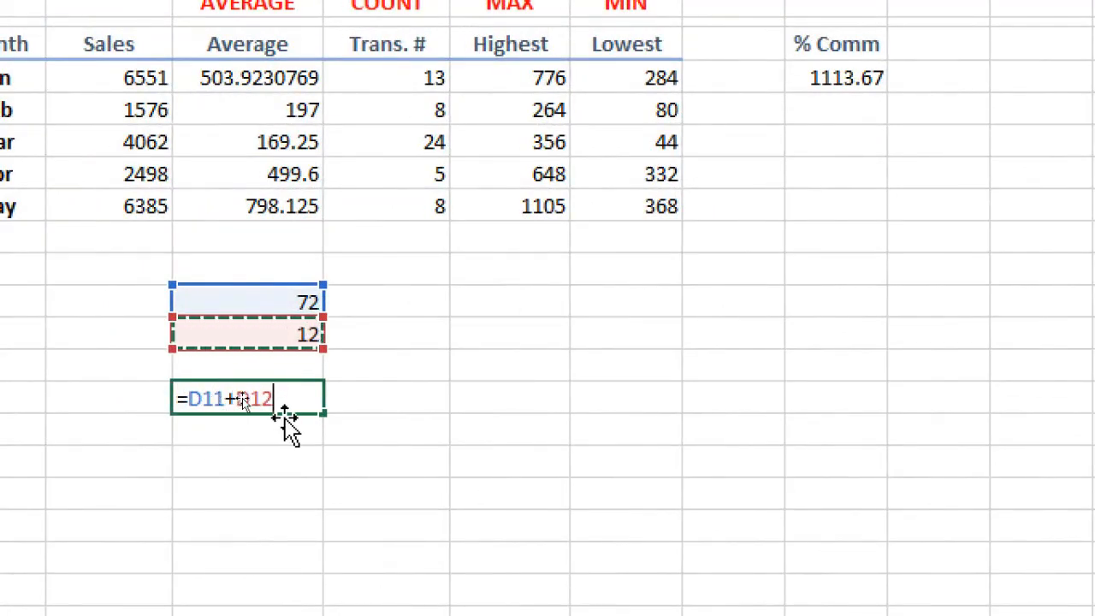
{"action": "key", "text": "ctrl+Return"}
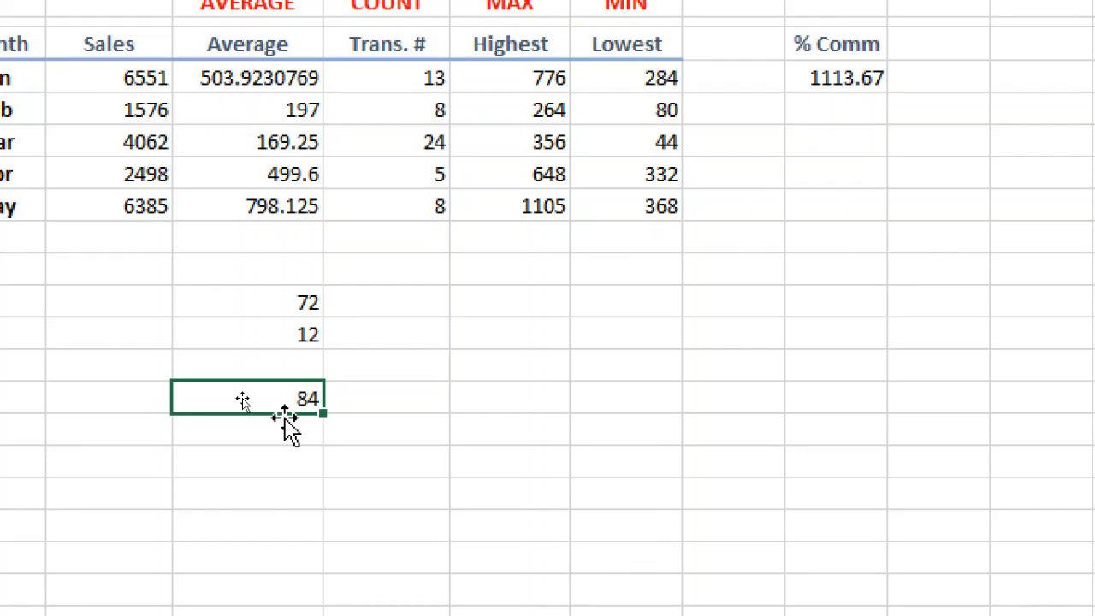
Step: Clear the sample values and formula from cells D11:D14 on the Summary sheet
{"action": "key", "text": "ctrl+4"}
{"action": "key", "text": "shift+Up"}
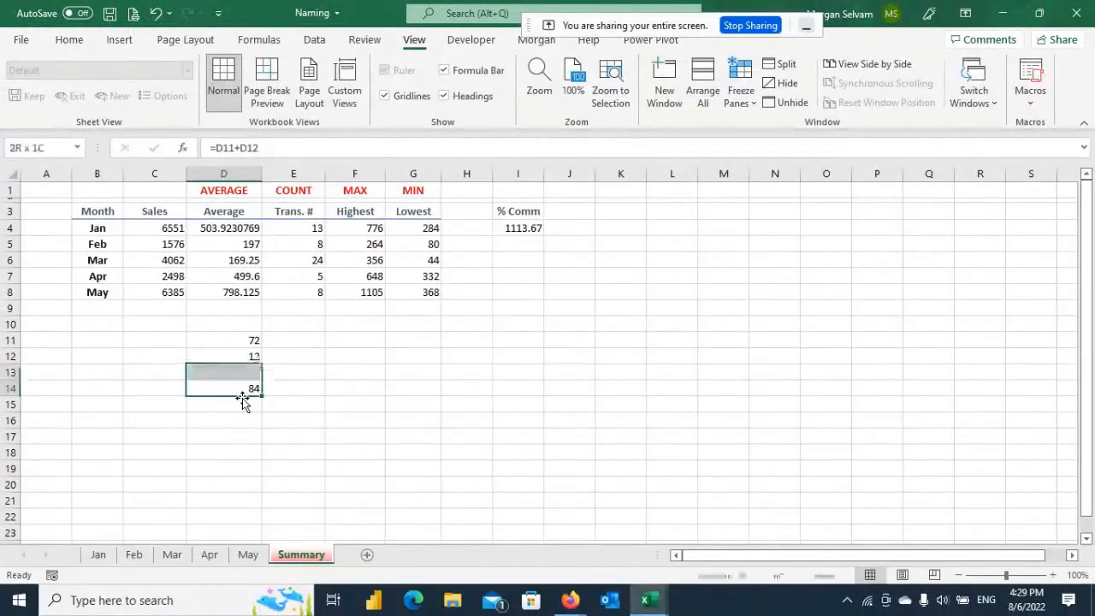
{"action": "key", "text": "shift+Up"}
{"action": "key", "text": "shift+Up"}
{"action": "key", "text": "Delete"}
{"action": "left_click", "coordinate": [483, 291]}
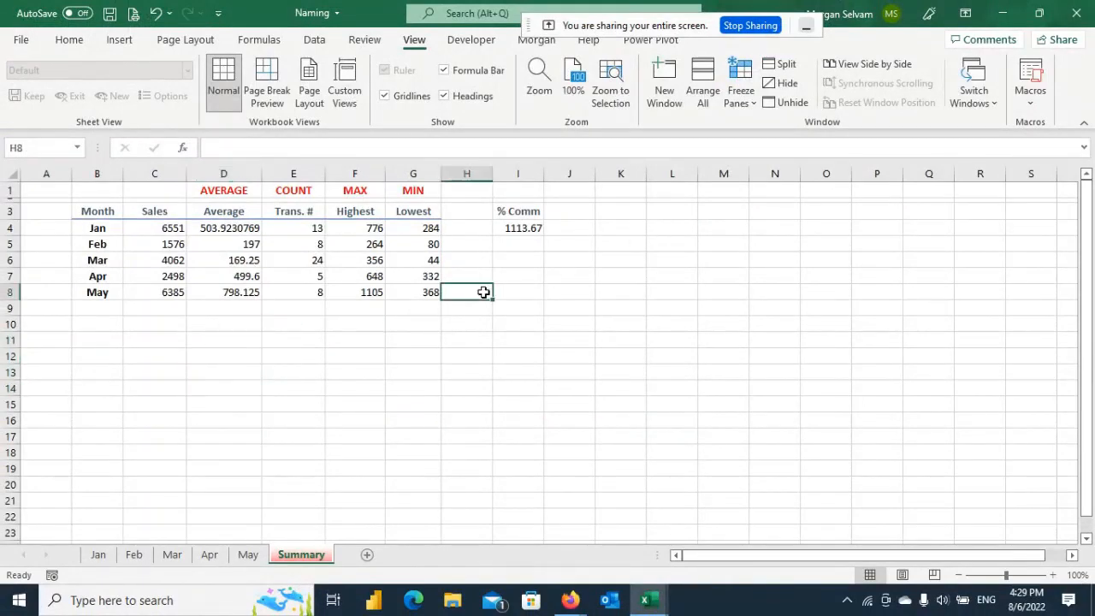
{"action": "left_click", "coordinate": [85, 38]}
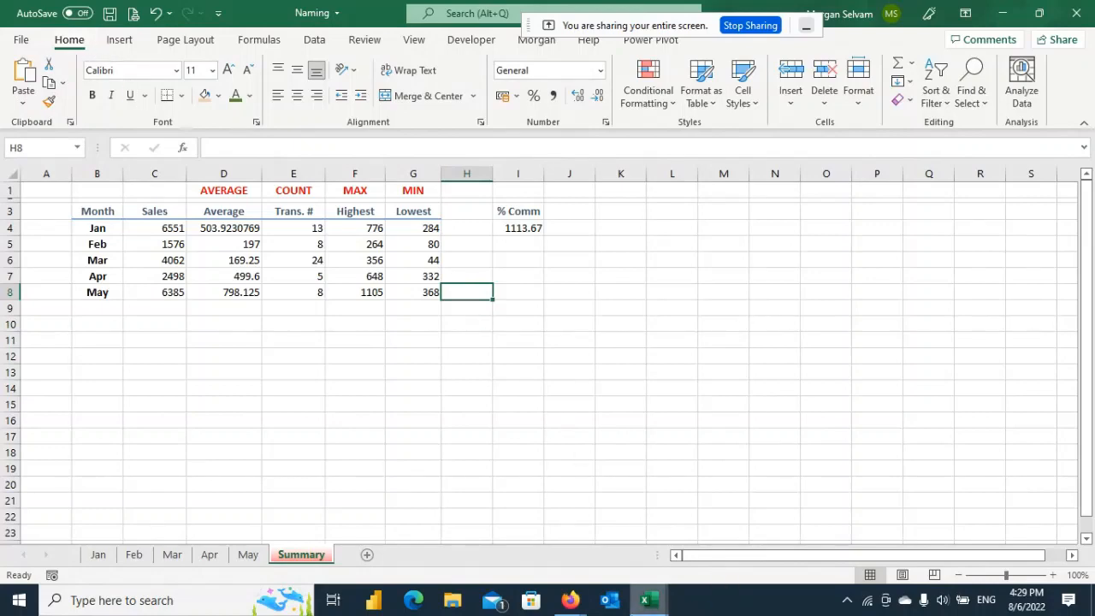
Step: Check the viewer comments in StreamYard in the browser, and open the Highlighting Cells FAST workbook from the Main Page workbook in Excel
{"action": "left_click", "coordinate": [570, 599]}
{"action": "left_click", "coordinate": [654, 563]}
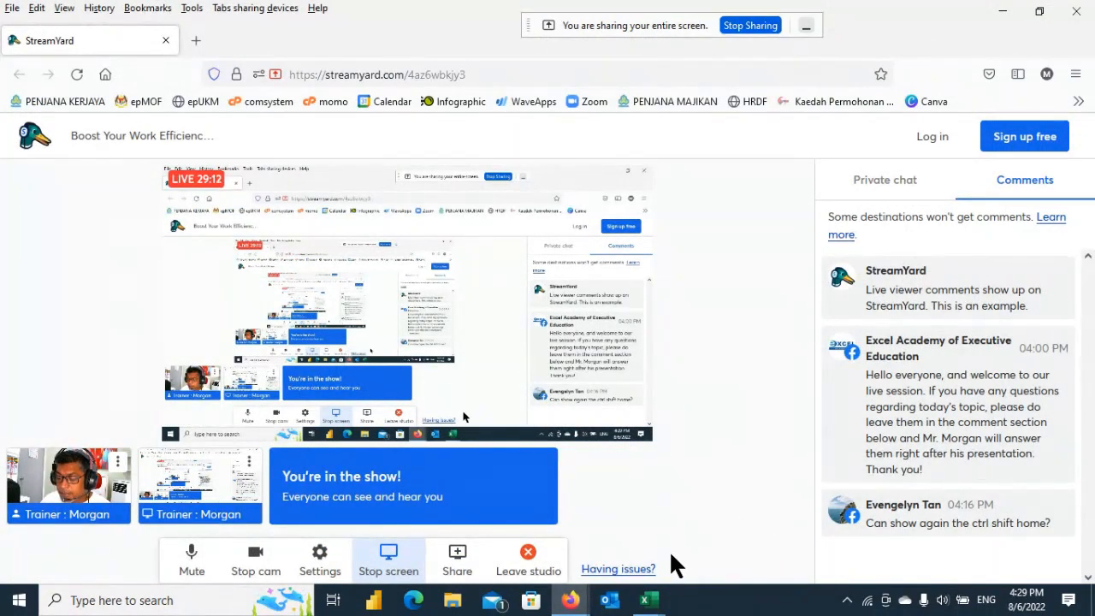
{"action": "mouse_move", "coordinate": [647, 597]}
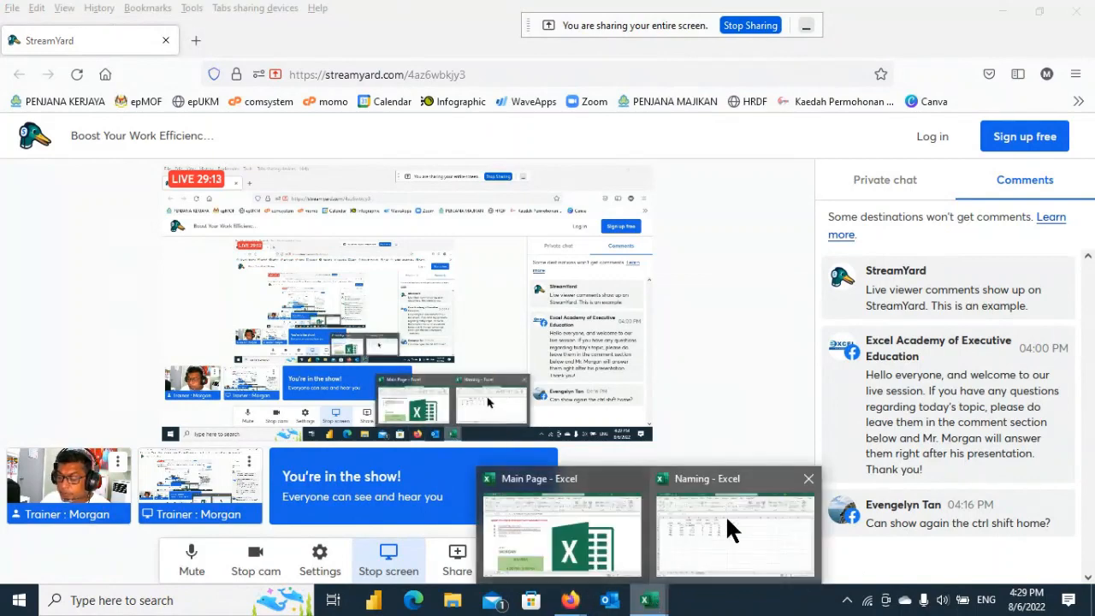
{"action": "left_click", "coordinate": [626, 534]}
{"action": "left_click", "coordinate": [182, 235]}
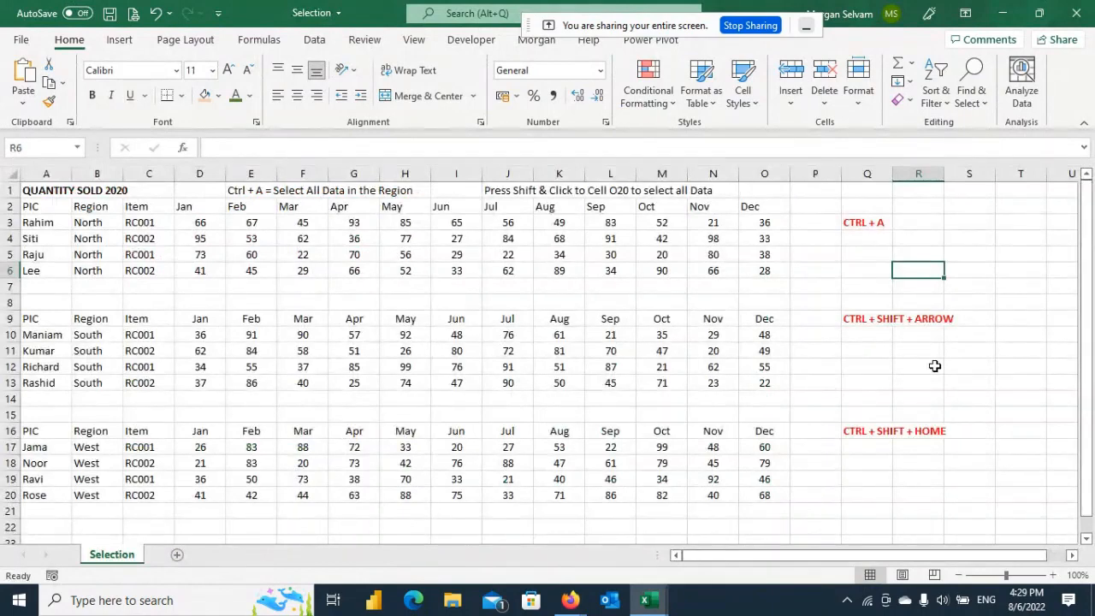
Step: Recheck the viewer comments in StreamYard and select the data from cell O20 back to A1 on the Selection sheet in Excel
{"action": "left_click", "coordinate": [779, 493]}
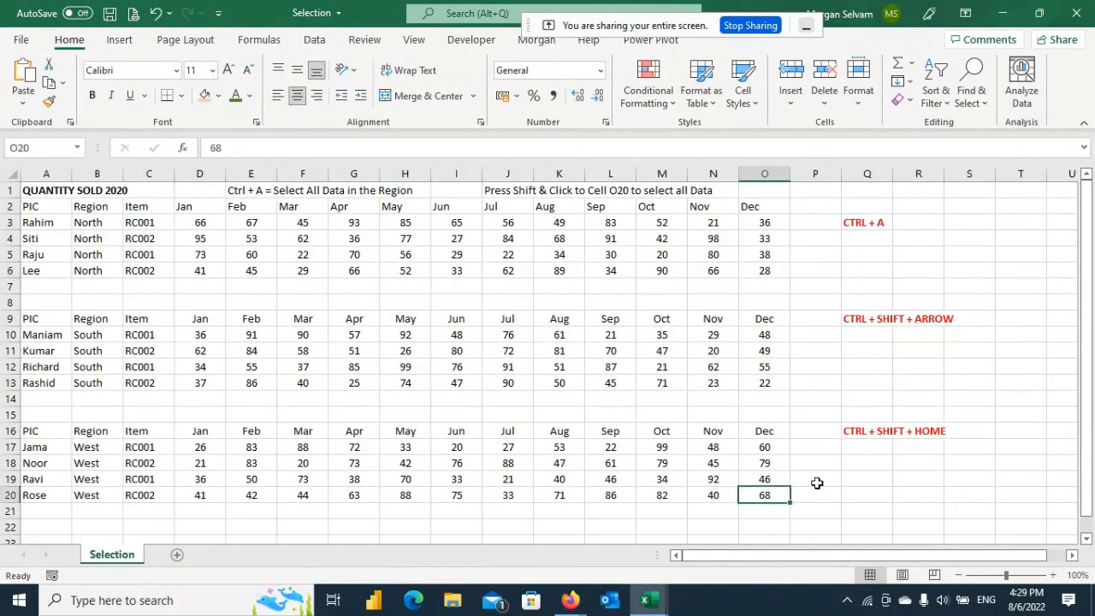
{"action": "mouse_move", "coordinate": [575, 602]}
{"action": "left_click", "coordinate": [537, 557]}
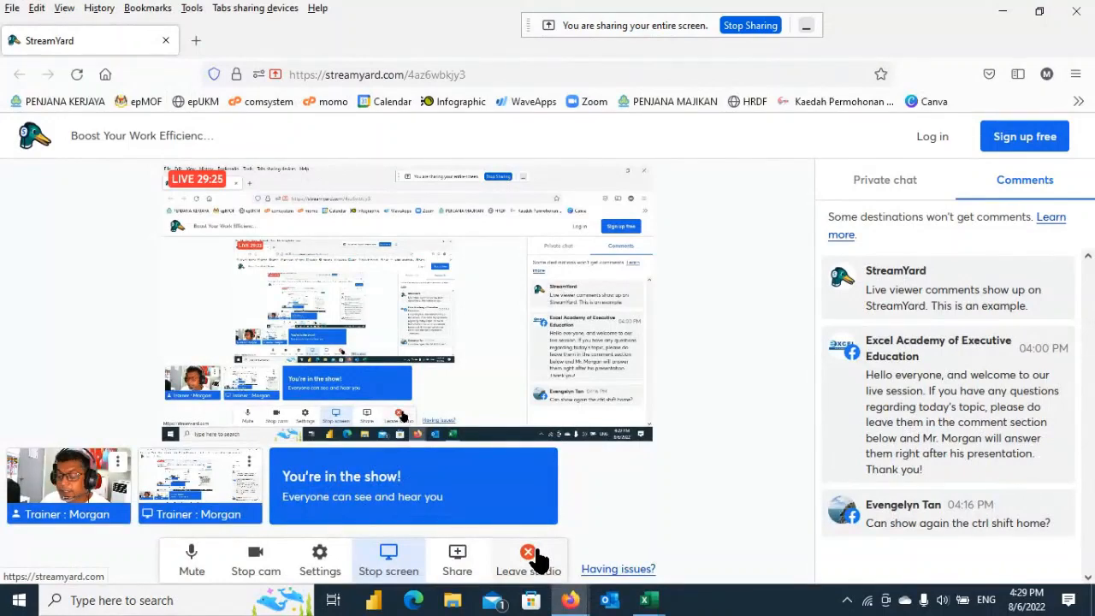
{"action": "mouse_move", "coordinate": [648, 596]}
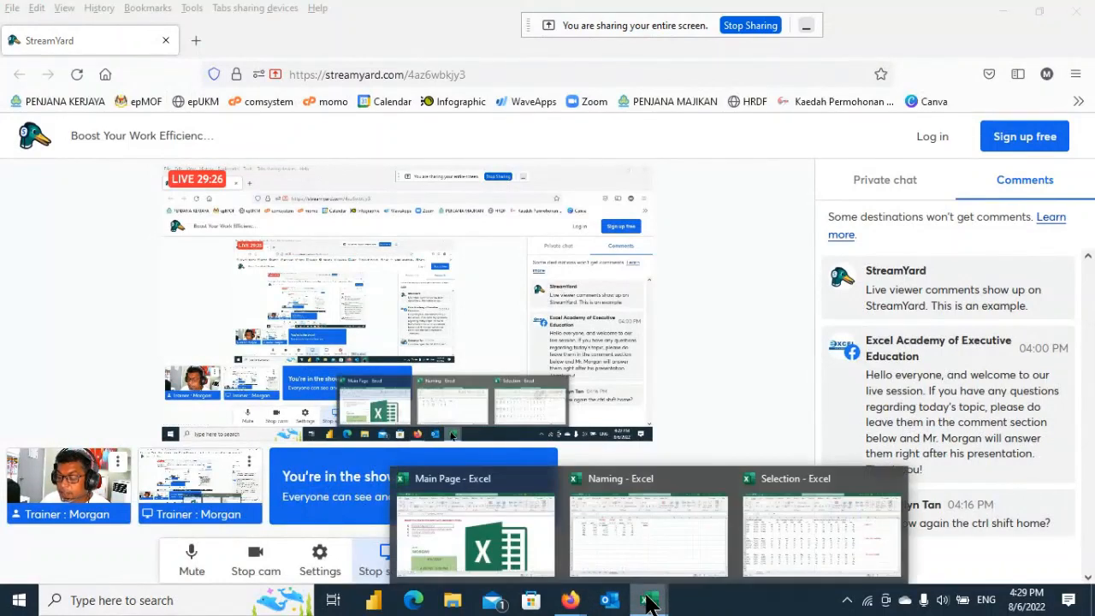
{"action": "left_click", "coordinate": [805, 513]}
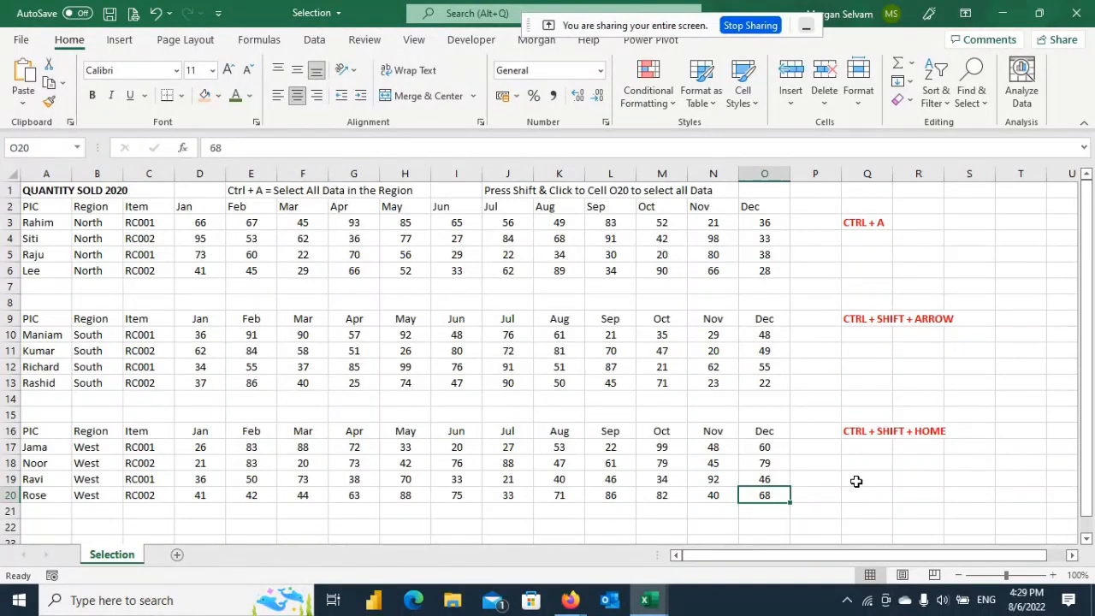
{"action": "key", "text": "ctrl+shift+Home"}
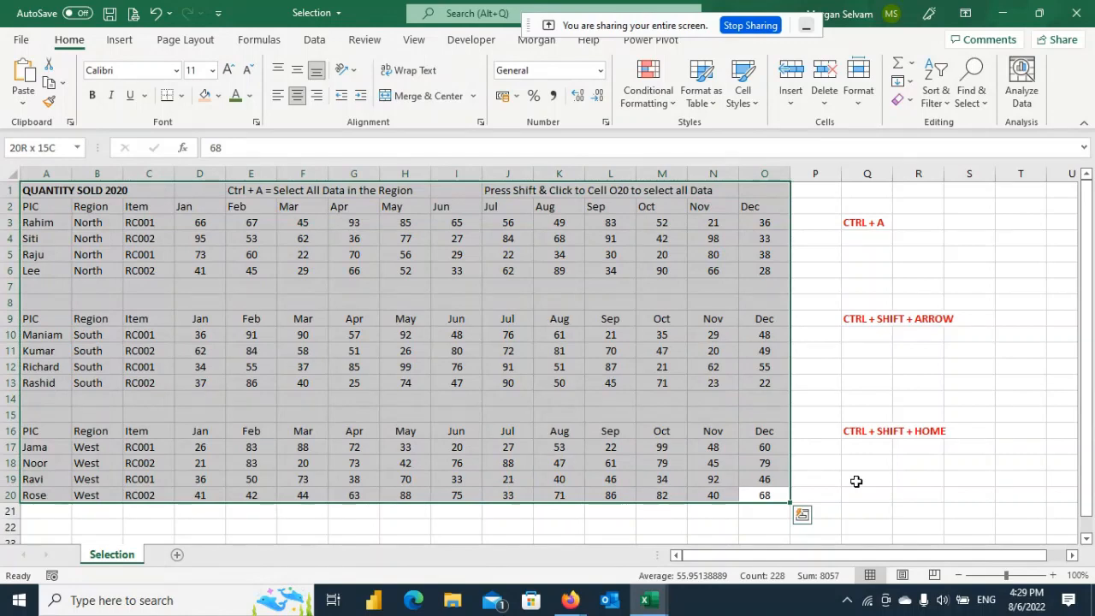
Step: Close the Selection workbook and switch to the Naming workbook
{"action": "left_click", "coordinate": [620, 334]}
{"action": "left_click", "coordinate": [1076, 13]}
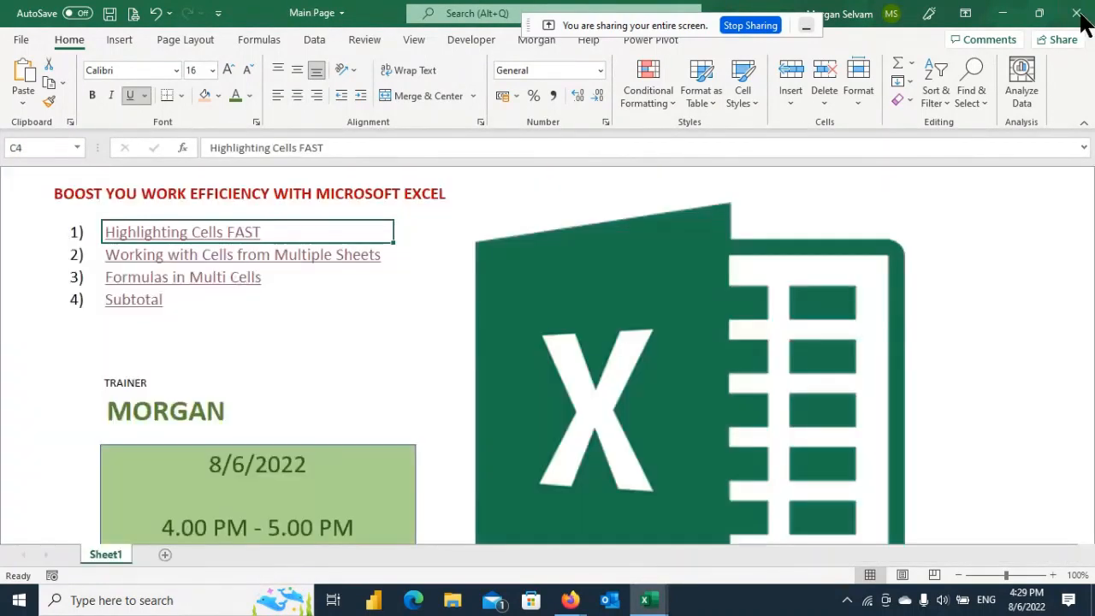
{"action": "left_click", "coordinate": [657, 603]}
{"action": "left_click", "coordinate": [724, 540]}
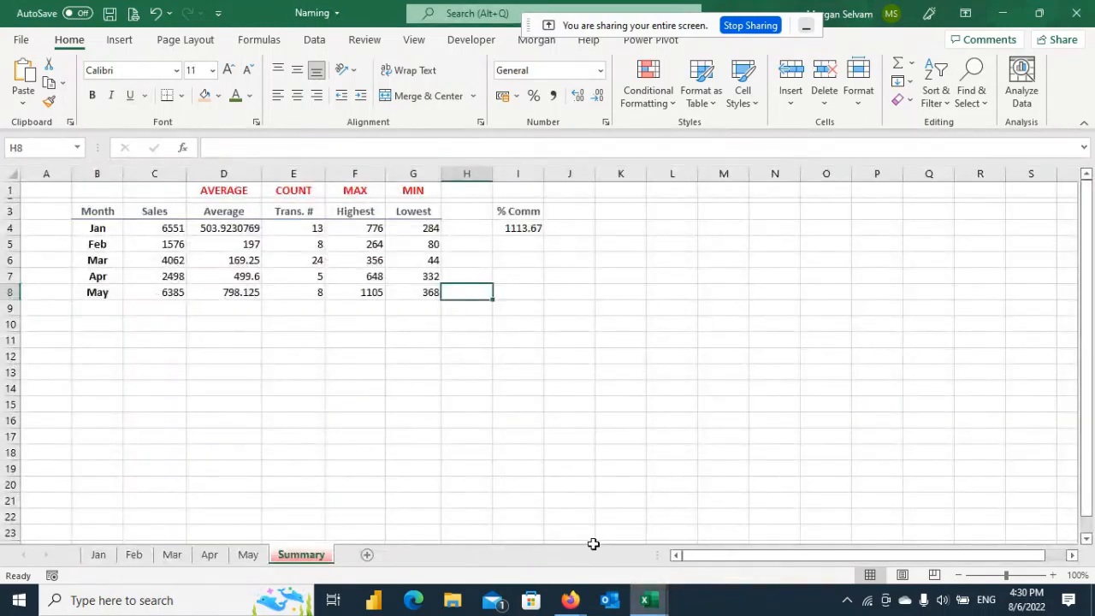
Step: Check StreamYard in the browser for new viewer comments and return to the Naming workbook in Excel
{"action": "left_click", "coordinate": [570, 598]}
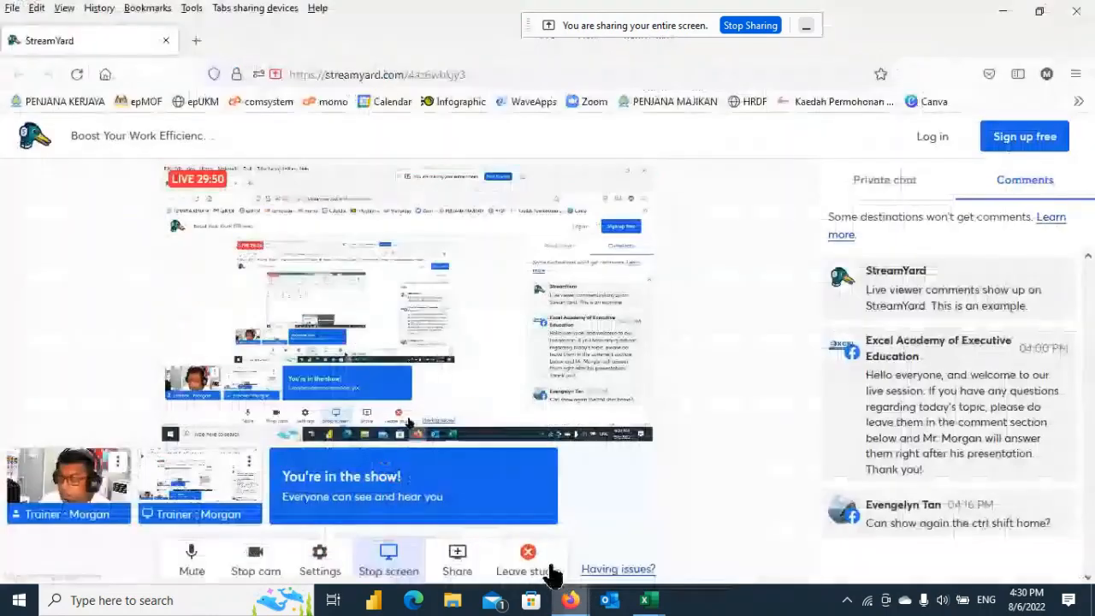
{"action": "left_click", "coordinate": [647, 601]}
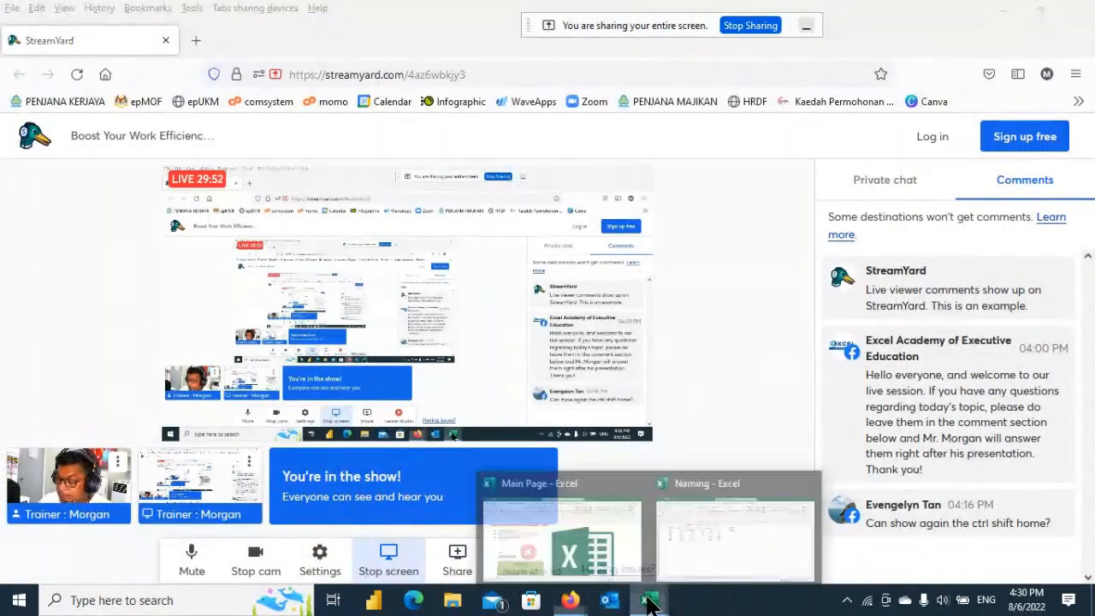
{"action": "left_click", "coordinate": [724, 556]}
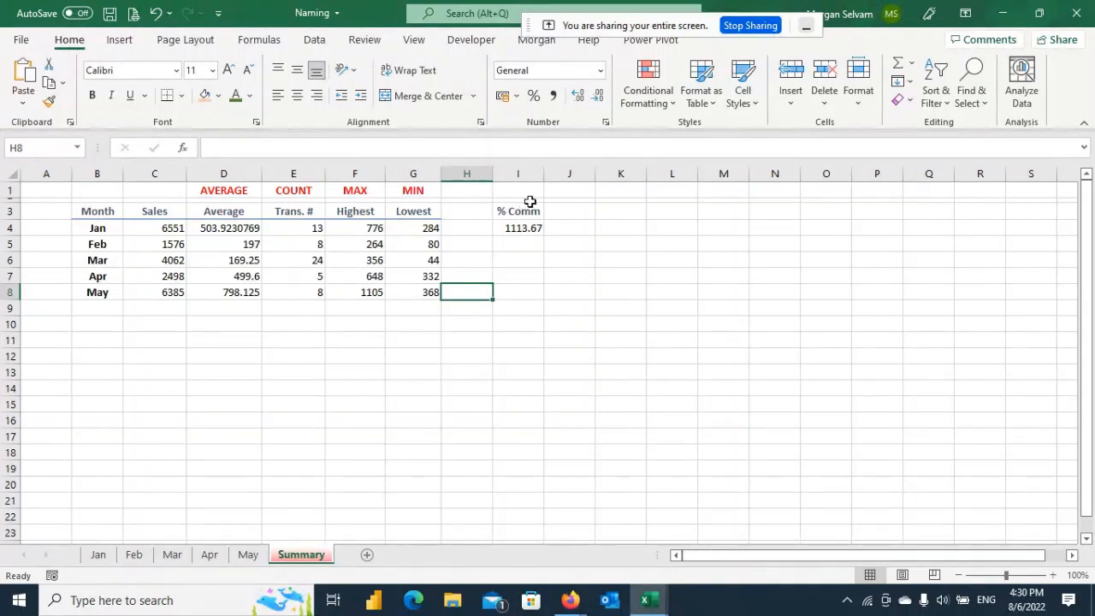
Step: Close the Naming workbook without saving and open the Formulas in Multi Cells workbook from the Main Page workbook
{"action": "left_click", "coordinate": [1079, 12]}
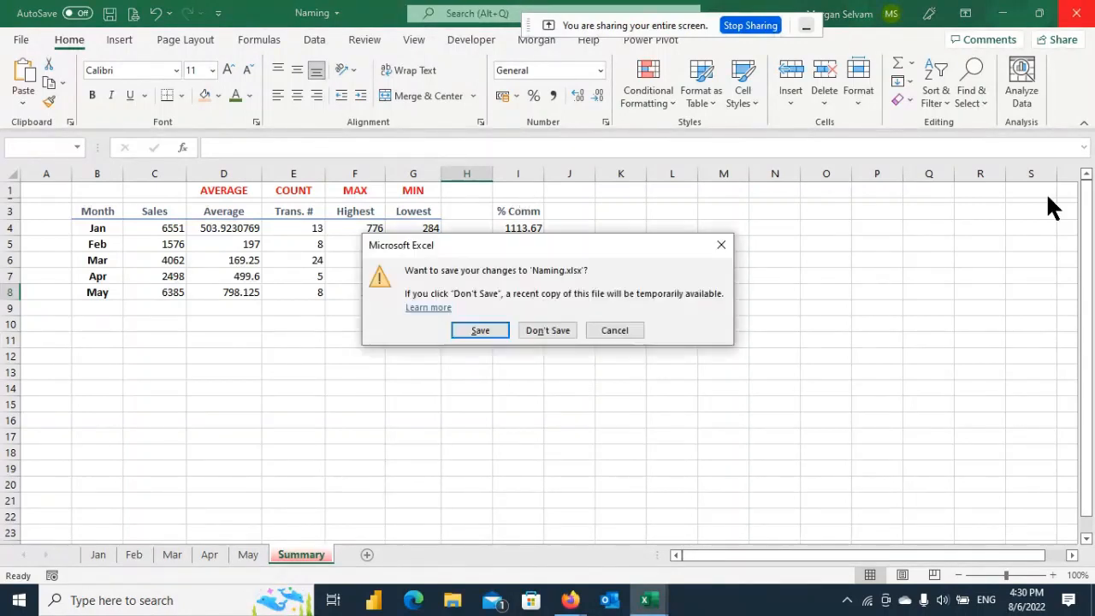
{"action": "left_click", "coordinate": [548, 331]}
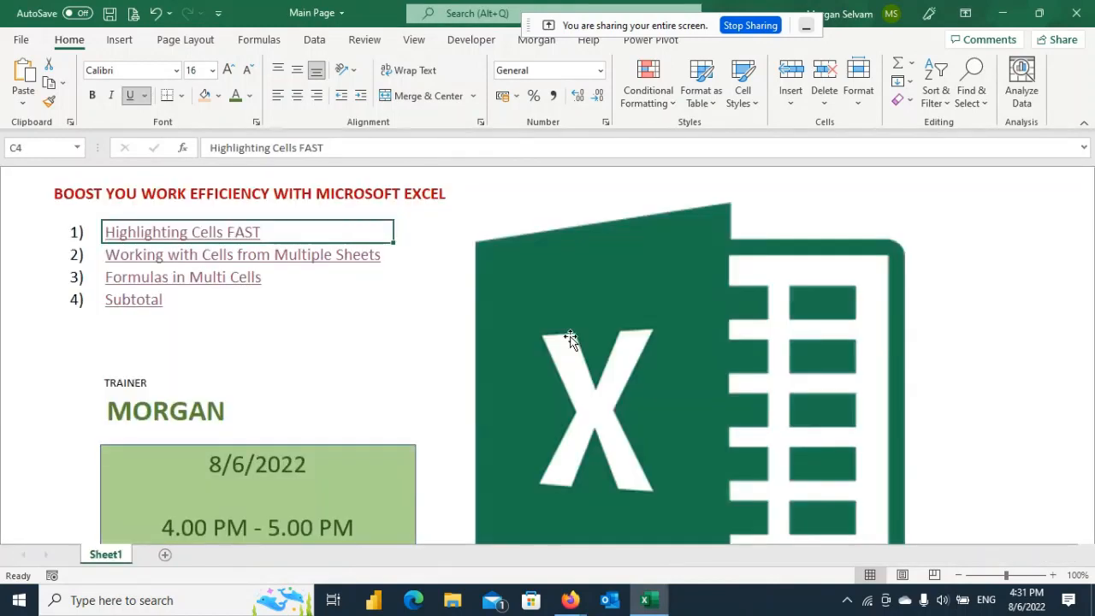
{"action": "left_click", "coordinate": [267, 364]}
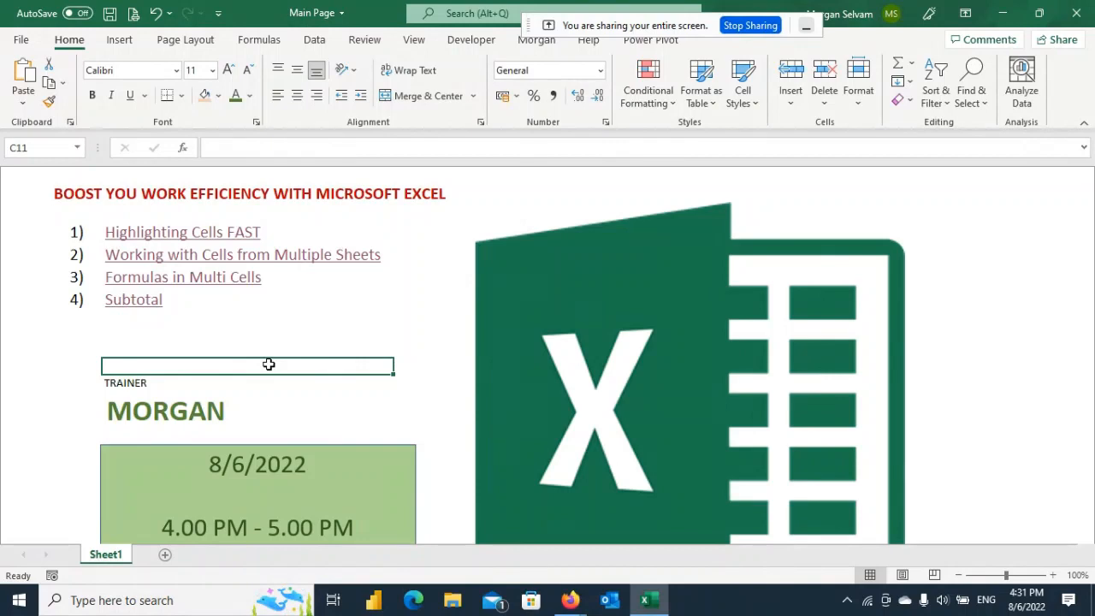
{"action": "left_click", "coordinate": [217, 284]}
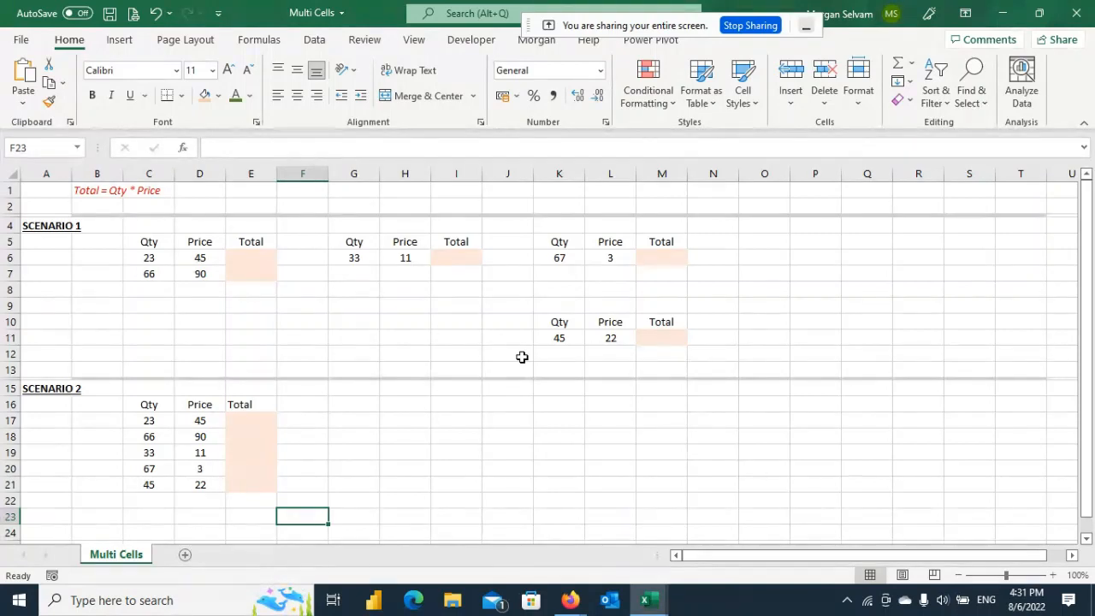
Step: Calculate the first Scenario 1 total in cell E6 as quantity times price with =C6*D6
{"action": "left_click_drag", "start_coordinate": [60, 190], "coordinate": [193, 186]}
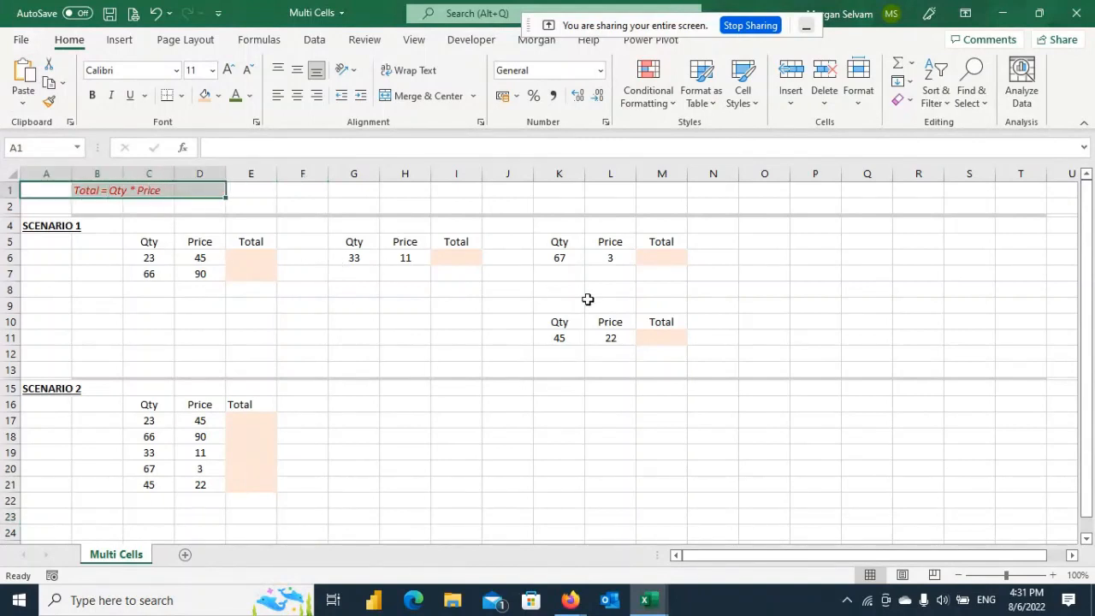
{"action": "left_click_drag", "start_coordinate": [149, 242], "coordinate": [202, 241]}
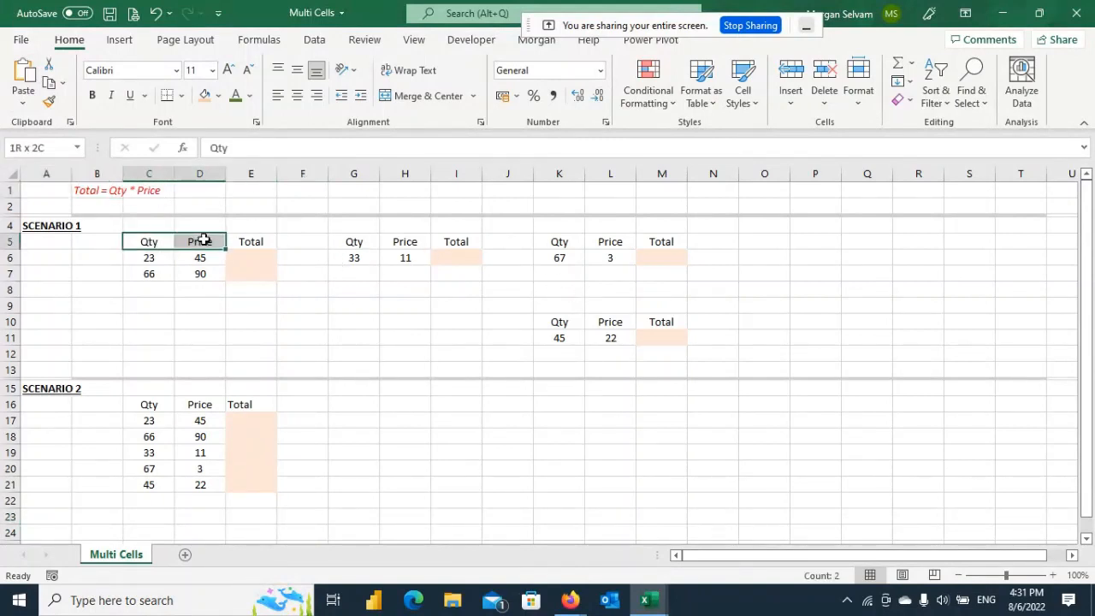
{"action": "left_click", "coordinate": [259, 258]}
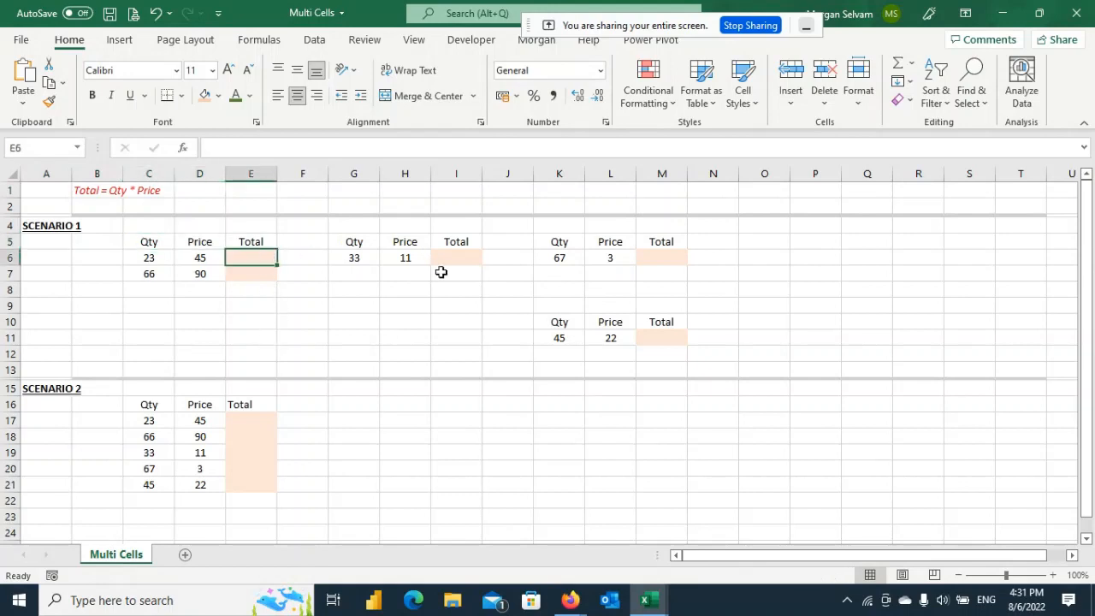
{"action": "type", "text": "="}
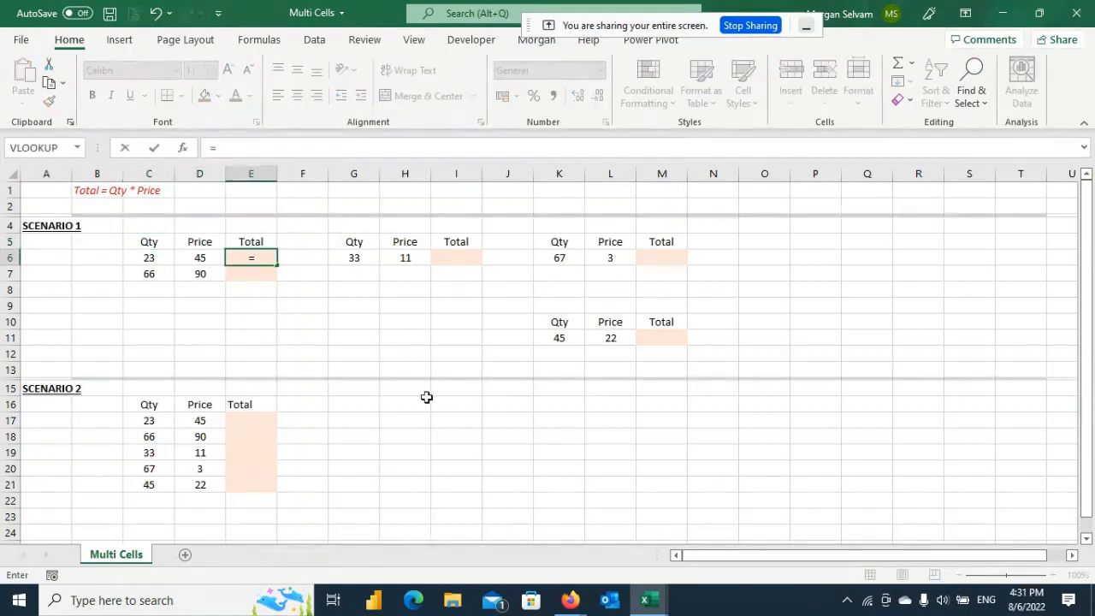
{"action": "left_click", "coordinate": [164, 261]}
{"action": "type", "text": "*"}
{"action": "key", "text": "Left"}
{"action": "key", "text": "ctrl+Return"}
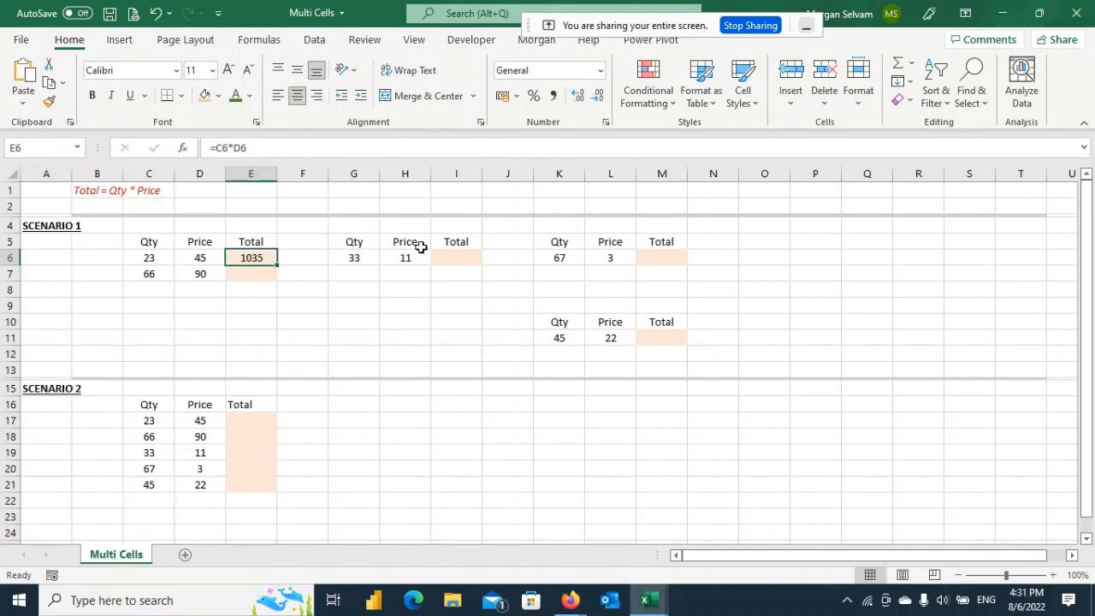
Step: Outline the Total cells of both scenarios with red on-screen rectangles, and clear the markup
{"action": "key", "text": "ctrl+2"}
{"action": "left_click_drag", "start_coordinate": [214, 219], "coordinate": [279, 302]}
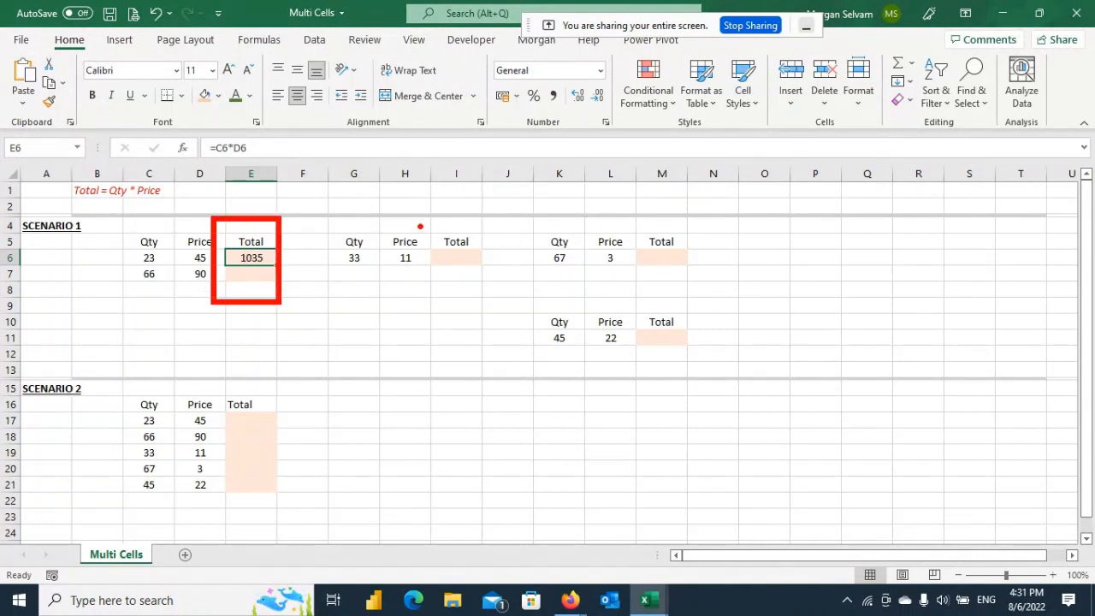
{"action": "left_click_drag", "start_coordinate": [420, 225], "coordinate": [495, 274]}
{"action": "mouse_move", "coordinate": [622, 226]}
{"action": "left_mouse_down"}
{"action": "mouse_move", "coordinate": [633, 255]}
{"action": "mouse_move", "coordinate": [709, 267]}
{"action": "left_mouse_up"}
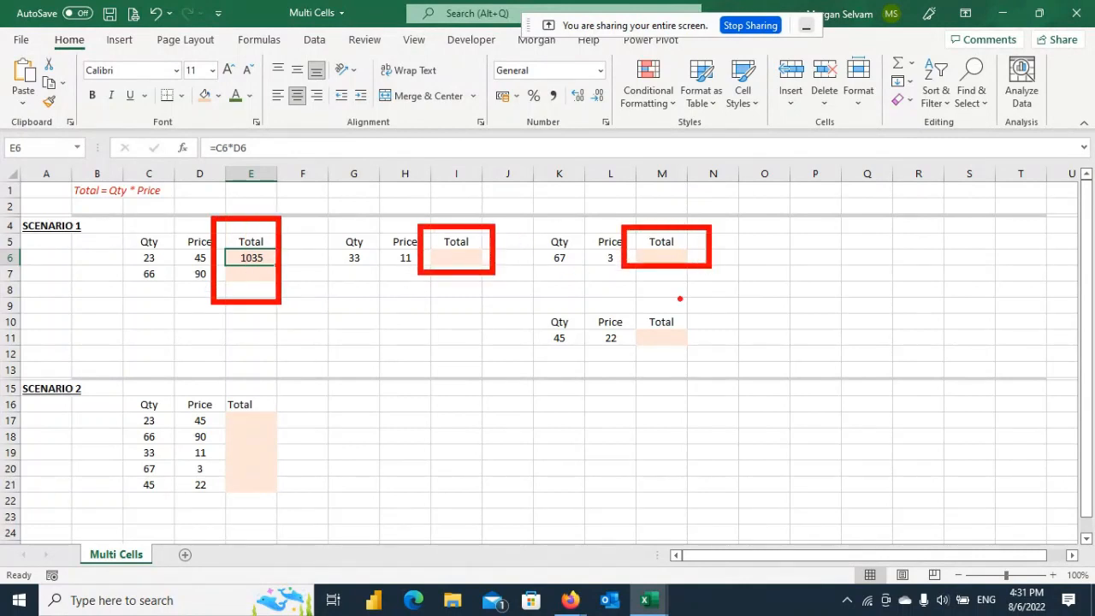
{"action": "left_click_drag", "start_coordinate": [618, 308], "coordinate": [711, 357]}
{"action": "left_click_drag", "start_coordinate": [228, 383], "coordinate": [346, 508]}
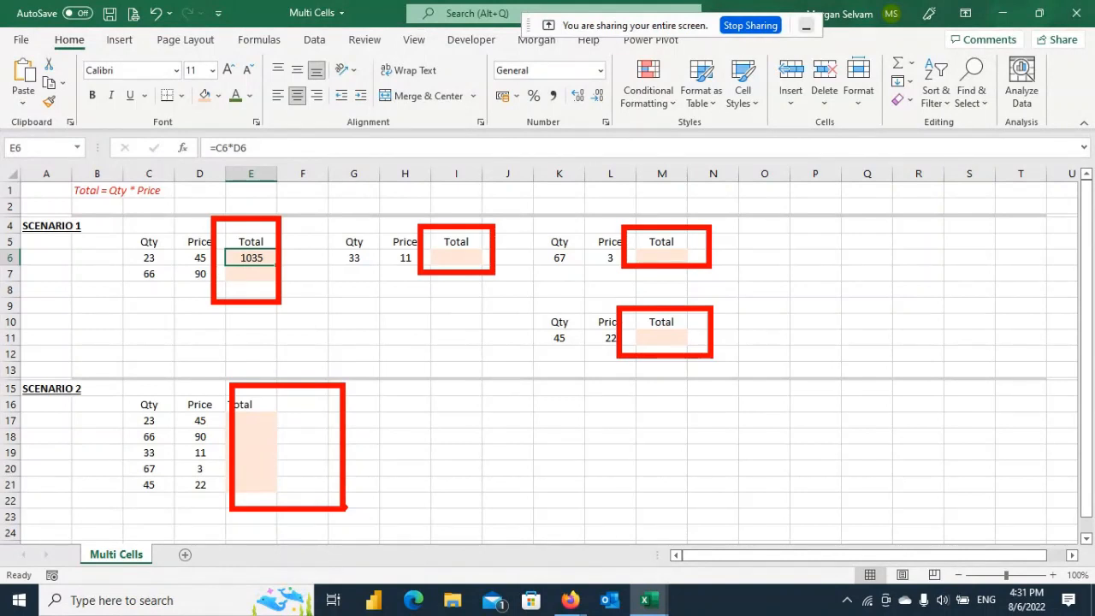
{"action": "key", "text": "Escape"}
Step: Clear the formula in E6 and demonstrate selecting all Scenario 1 Total cells together: E6:E7, I6, M6 and M11
{"action": "key", "text": "Delete"}
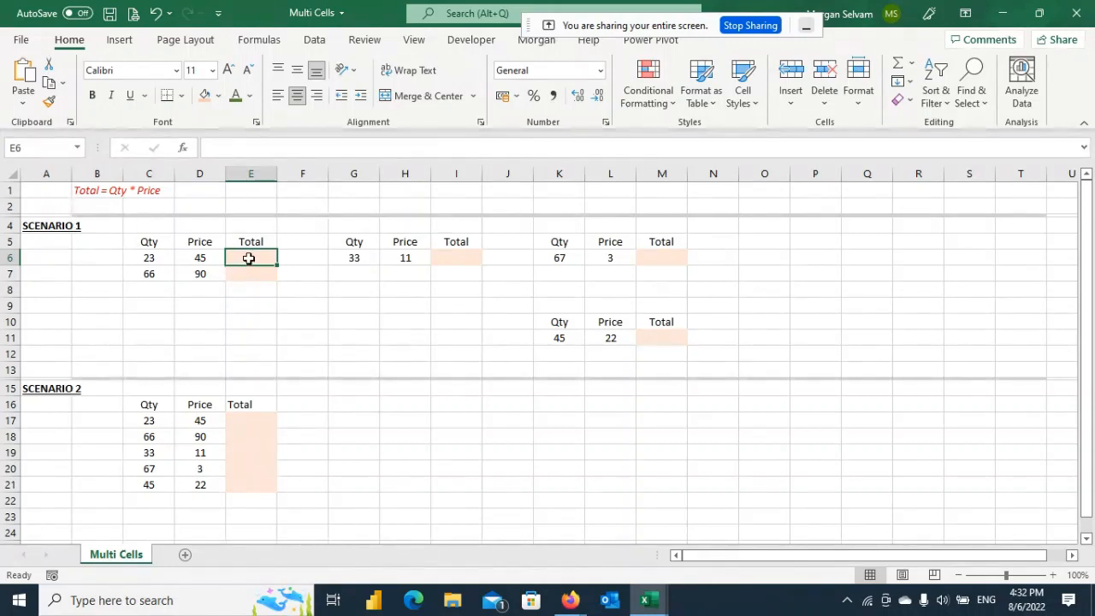
{"action": "left_click_drag", "start_coordinate": [249, 258], "coordinate": [248, 272]}
{"action": "left_click", "coordinate": [462, 260], "text": "ctrl"}
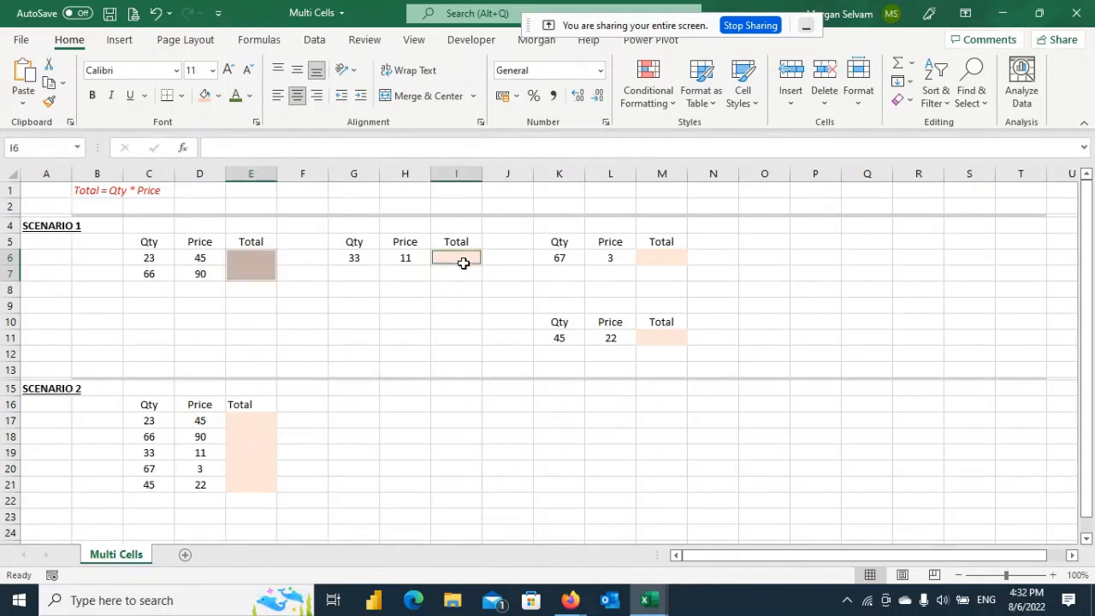
{"action": "left_click", "coordinate": [674, 255], "text": "ctrl"}
{"action": "left_click", "coordinate": [679, 336], "text": "ctrl"}
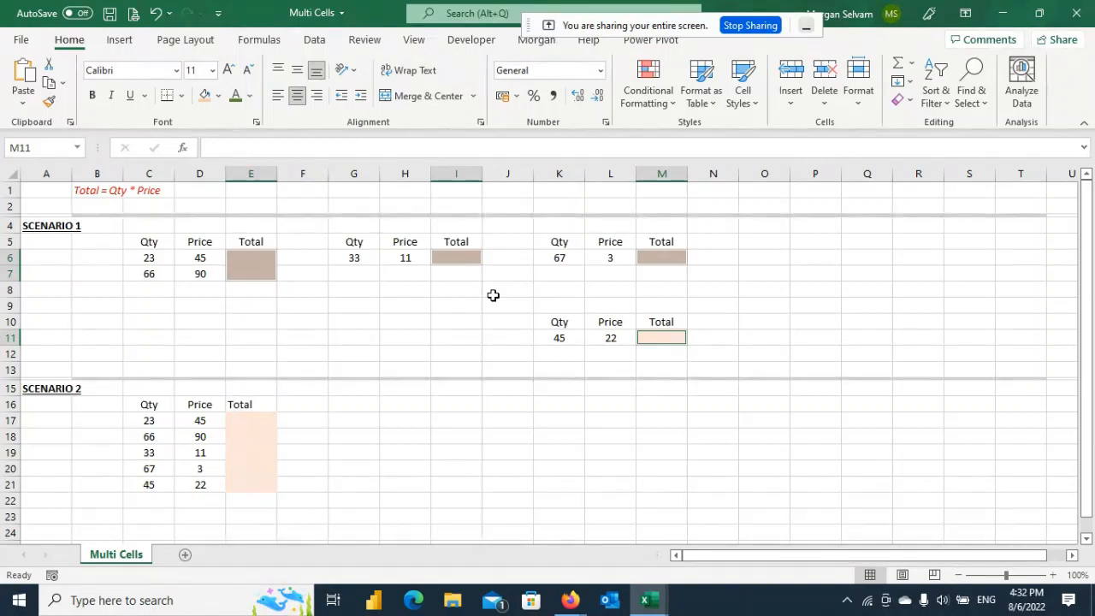
{"action": "left_click", "coordinate": [386, 318]}
Step: Fill the Scenario 1 Total cells E6:E7, I6, M6 and M11 in one entry with =K11*L11 based on M11
{"action": "left_click_drag", "start_coordinate": [258, 261], "coordinate": [254, 276]}
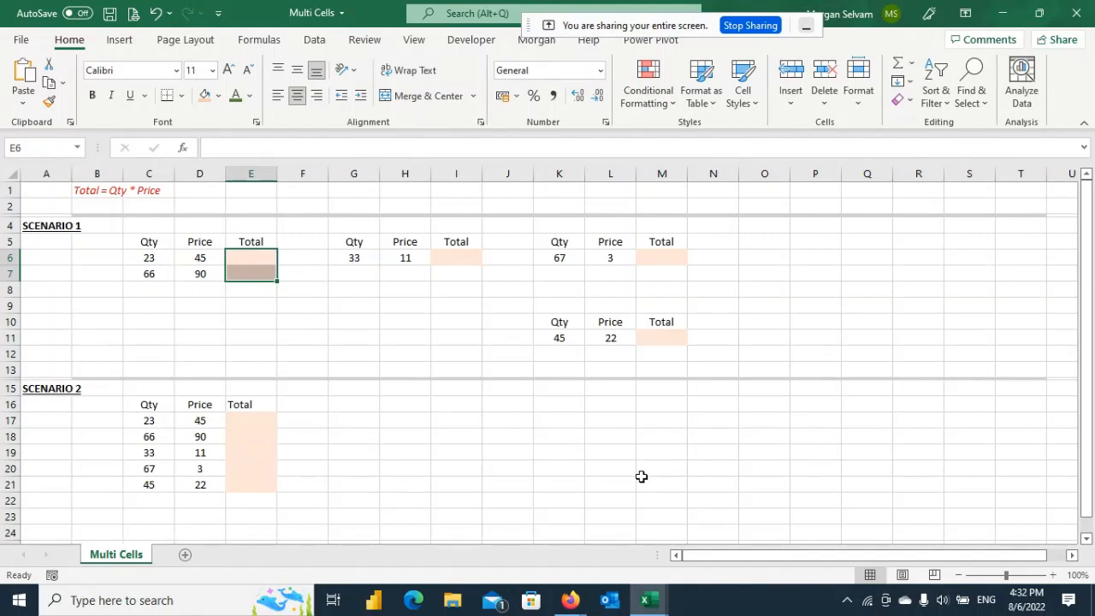
{"action": "left_click", "coordinate": [464, 254], "text": "ctrl"}
{"action": "left_click", "coordinate": [666, 257], "text": "ctrl"}
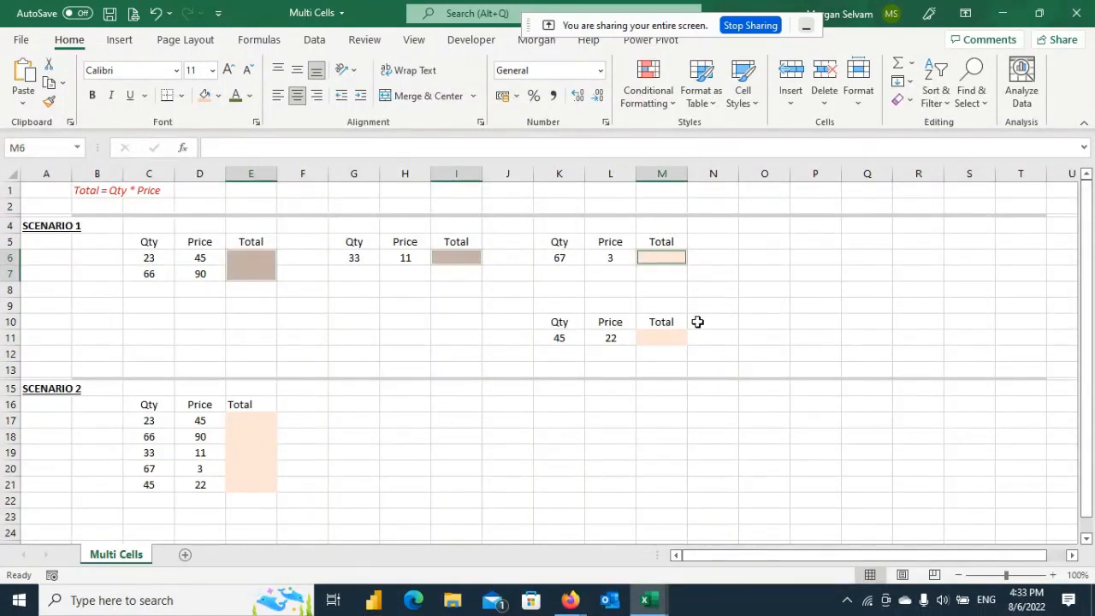
{"action": "left_click", "coordinate": [670, 334], "text": "ctrl"}
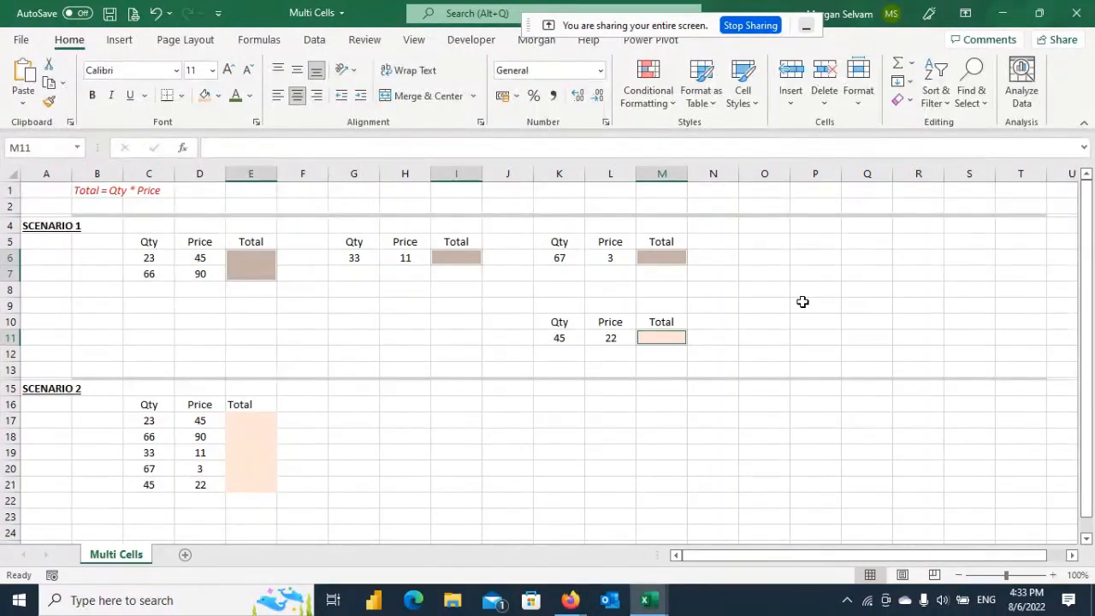
{"action": "type", "text": "="}
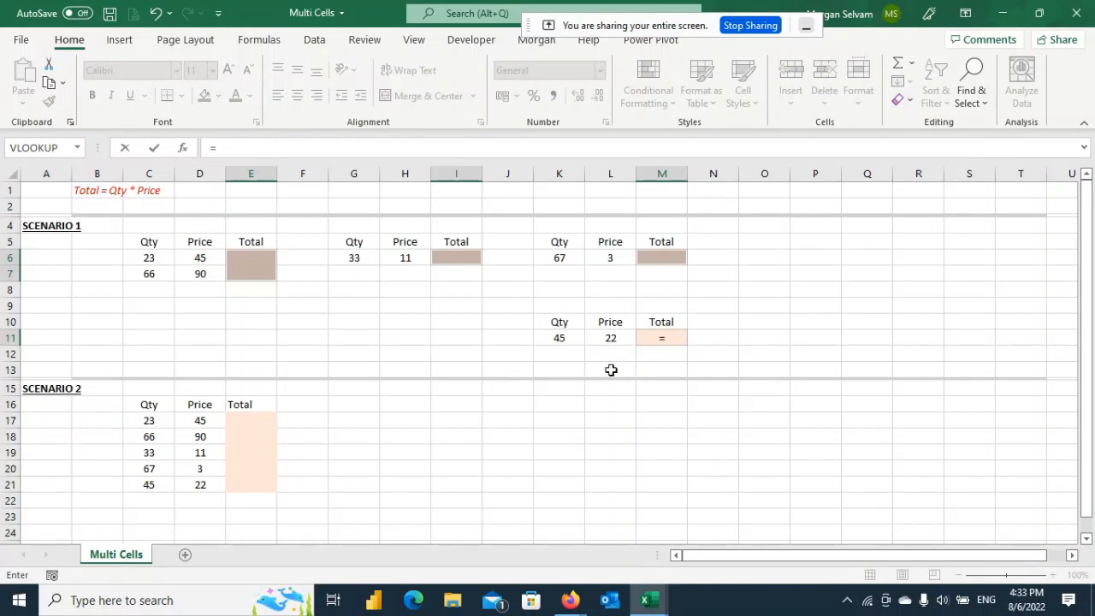
{"action": "left_click", "coordinate": [560, 340]}
{"action": "type", "text": "*"}
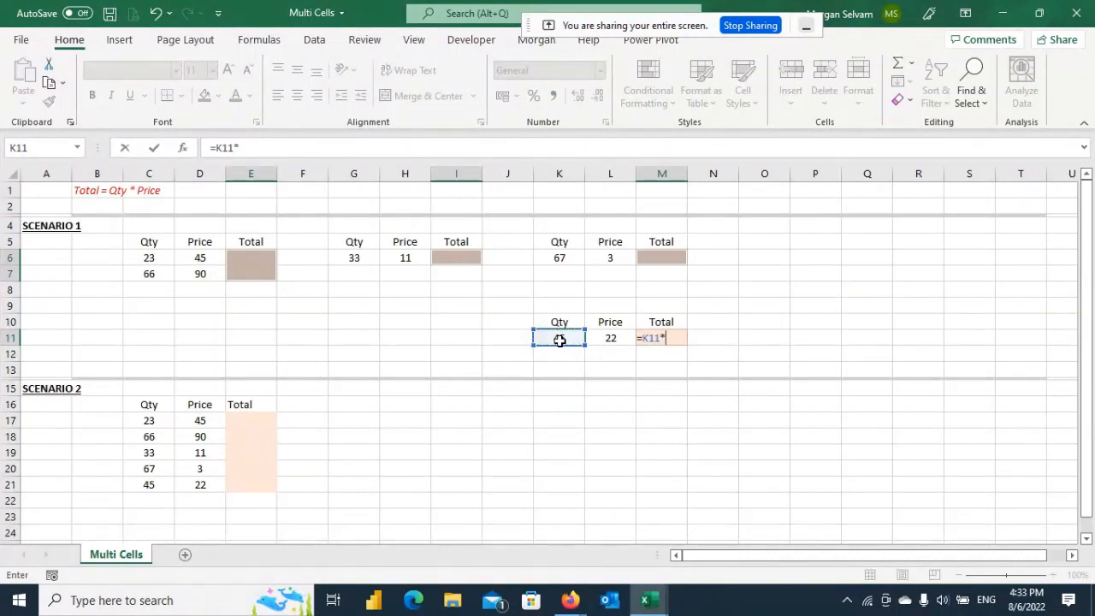
{"action": "left_click", "coordinate": [603, 339]}
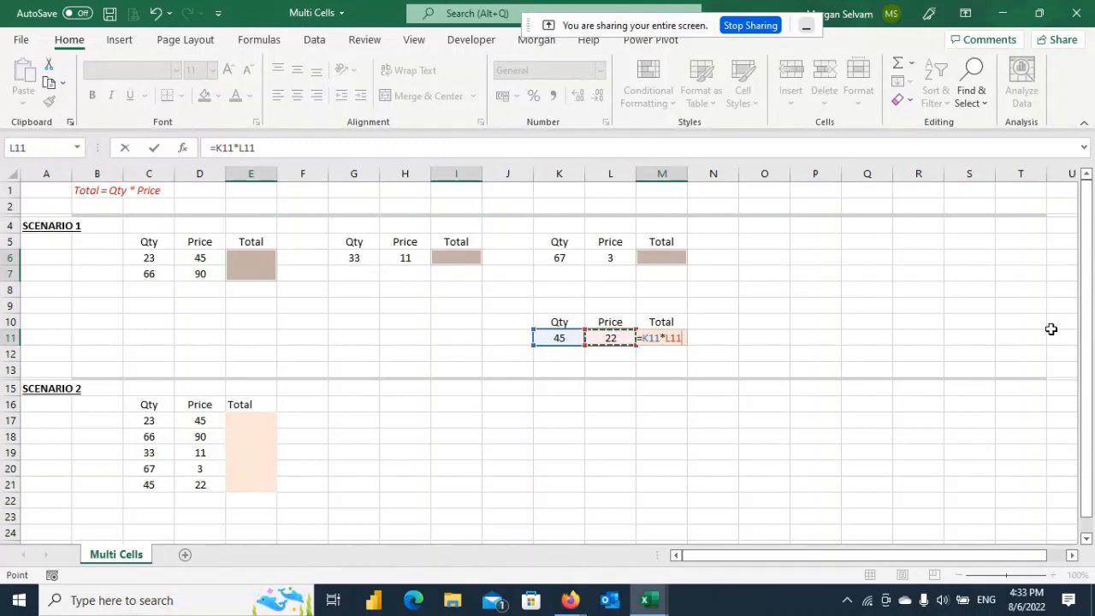
{"action": "key", "text": "ctrl+Return"}
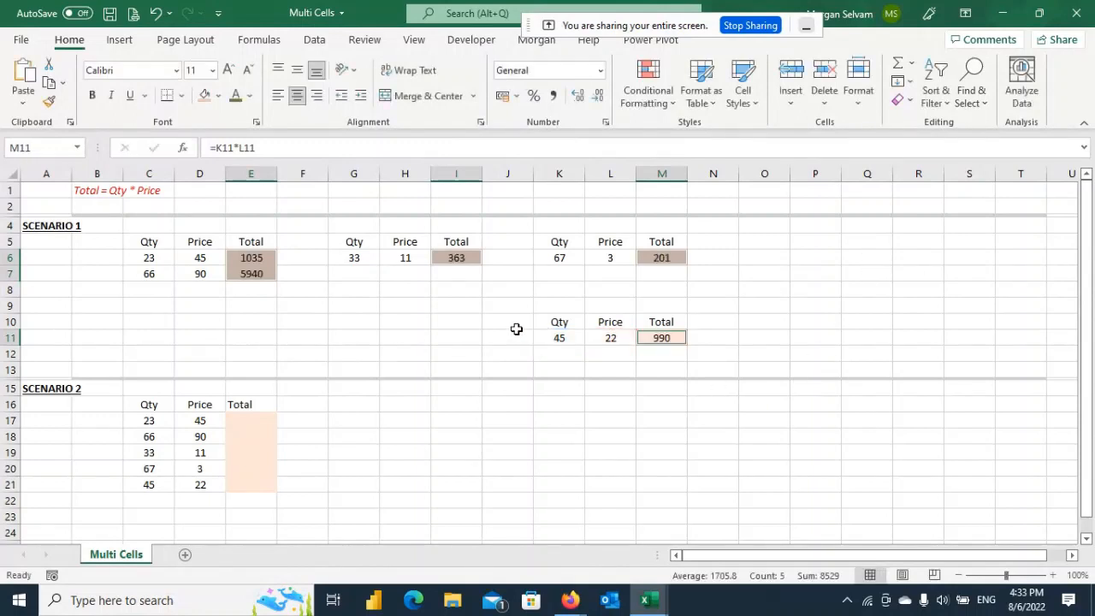
{"action": "left_click", "coordinate": [516, 329]}
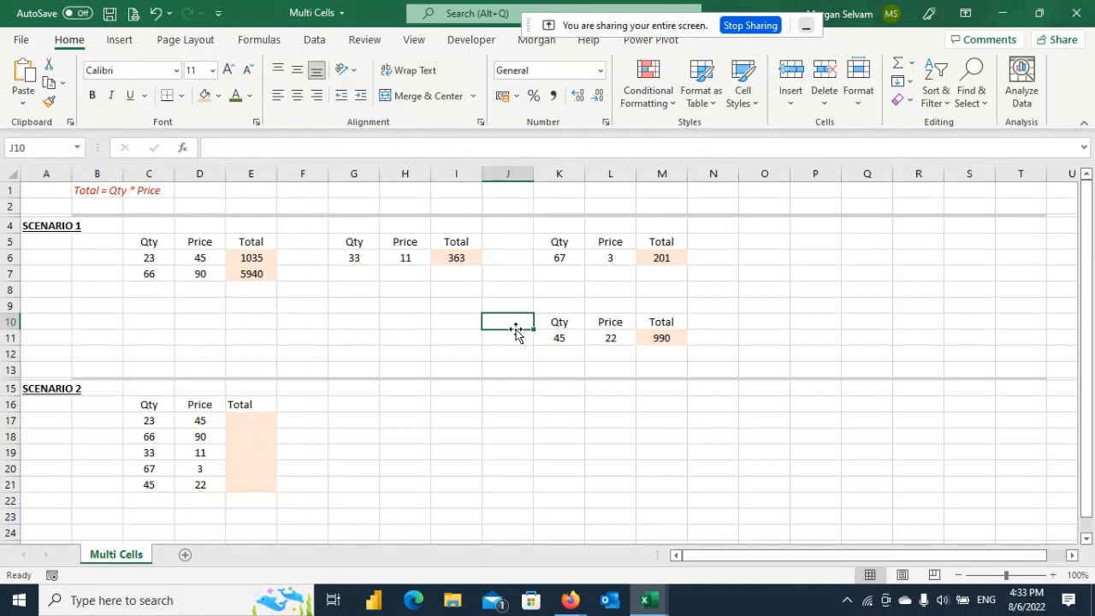
Step: Write the red on-screen annotation "CTRL + ENTER" over the worksheet
{"action": "type", "text": "2"}
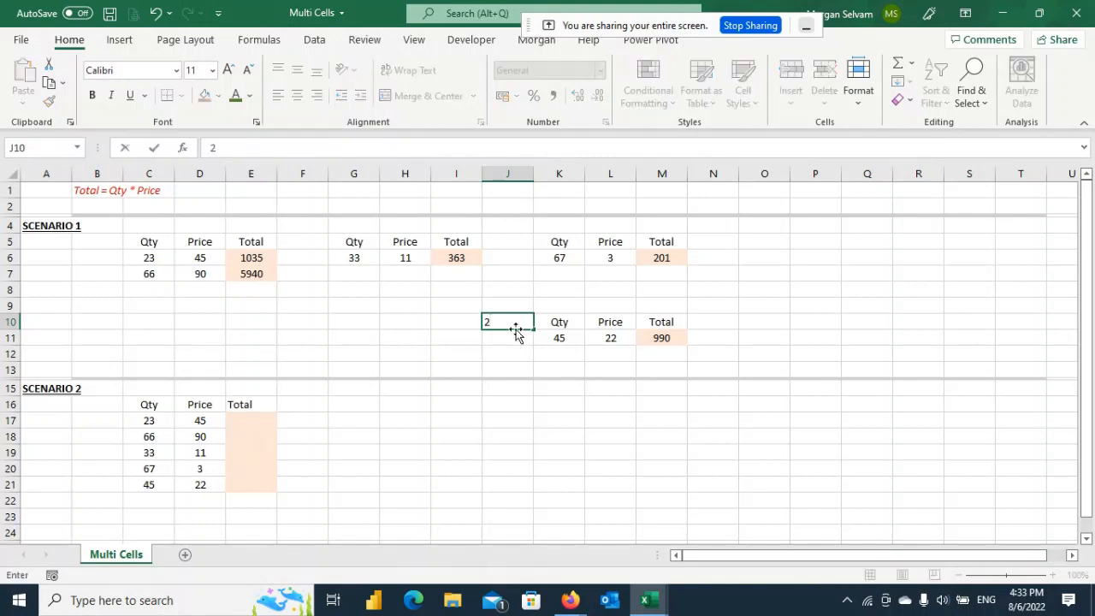
{"action": "key", "text": "Escape"}
{"action": "key", "text": "ctrl+2"}
{"action": "key", "text": "t"}
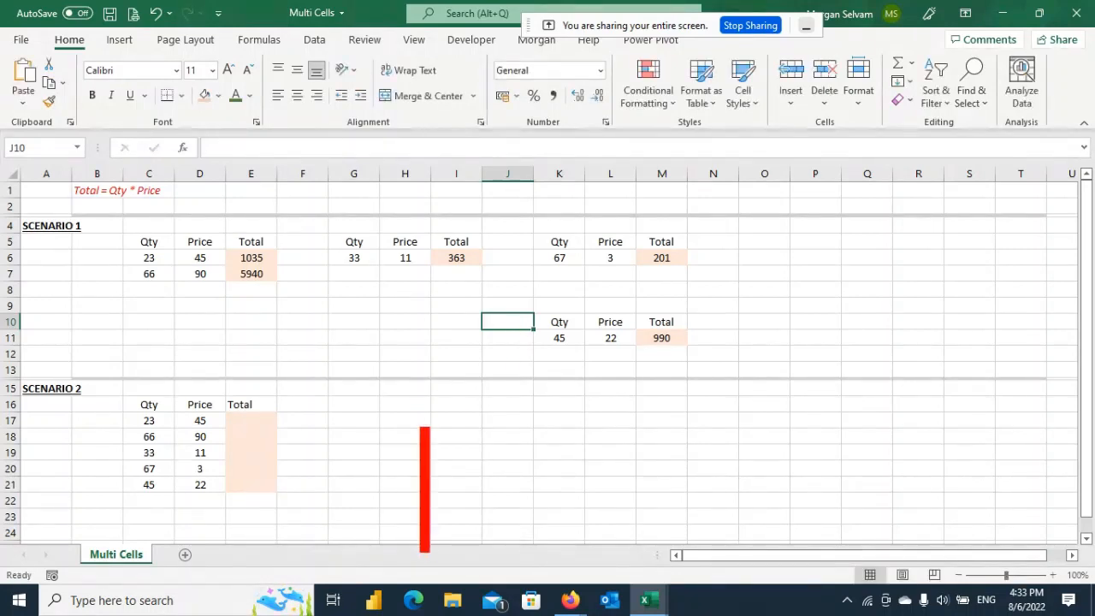
{"action": "type", "text": "CT"}
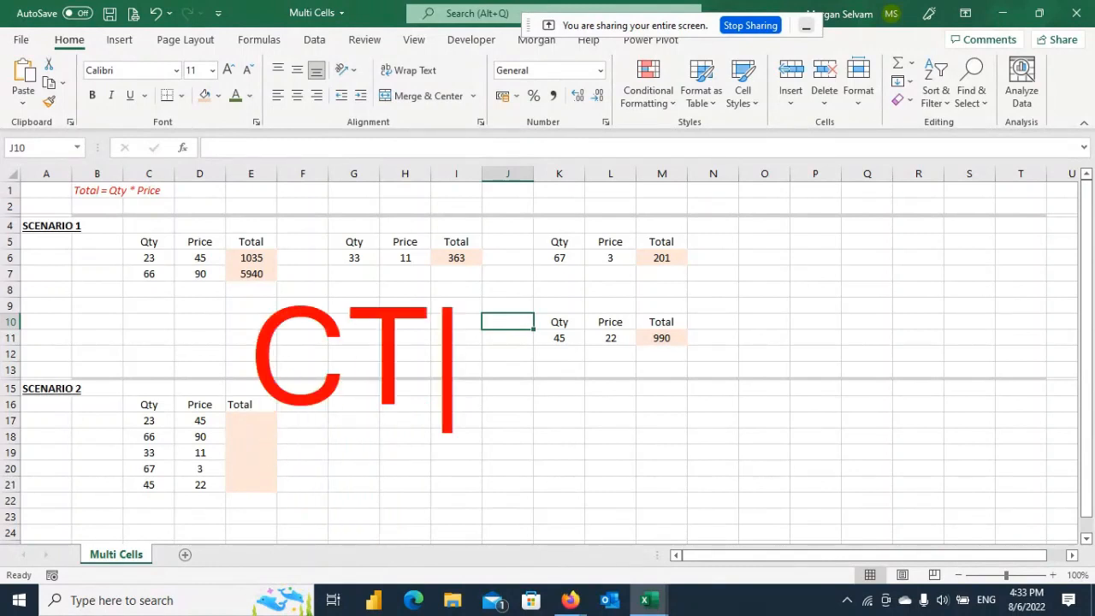
{"action": "type", "text": "EL"}
{"action": "key", "text": "BackSpace"}
{"action": "key", "text": "BackSpace"}
{"action": "type", "text": "RL + "}
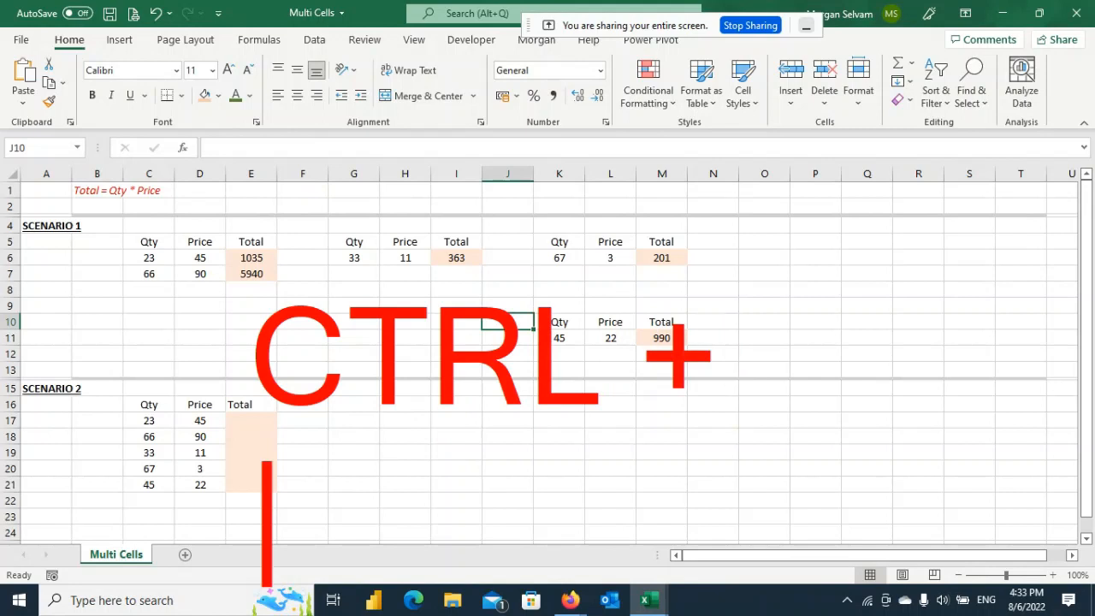
{"action": "type", "text": "ENTER"}
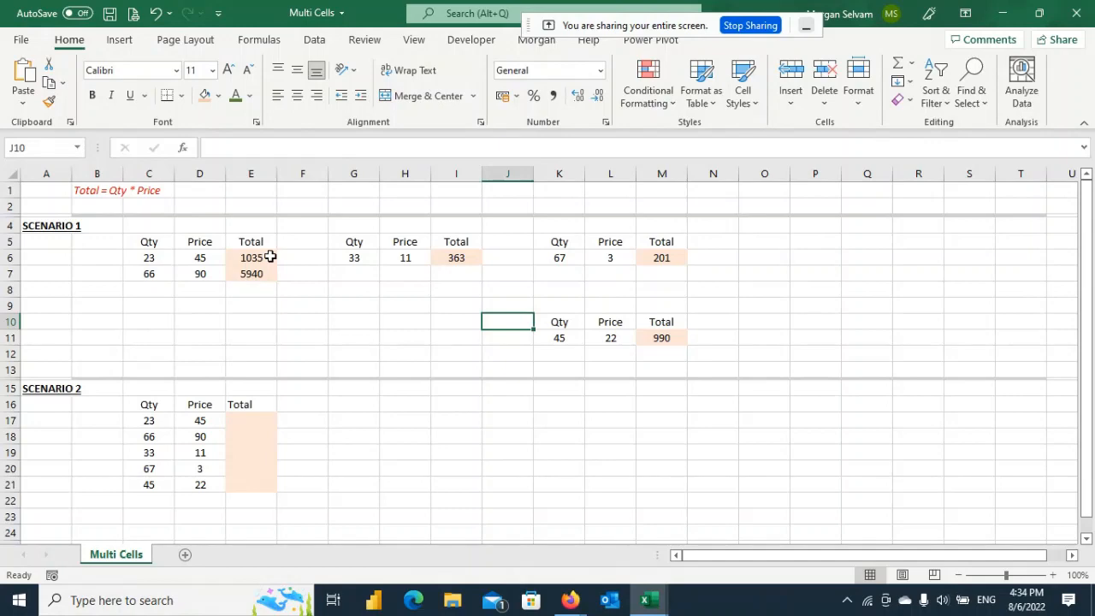
Step: Check the StreamYard comments in Firefox for new viewer questions and return to the Multi Cells workbook in Excel
{"action": "mouse_move", "coordinate": [570, 600]}
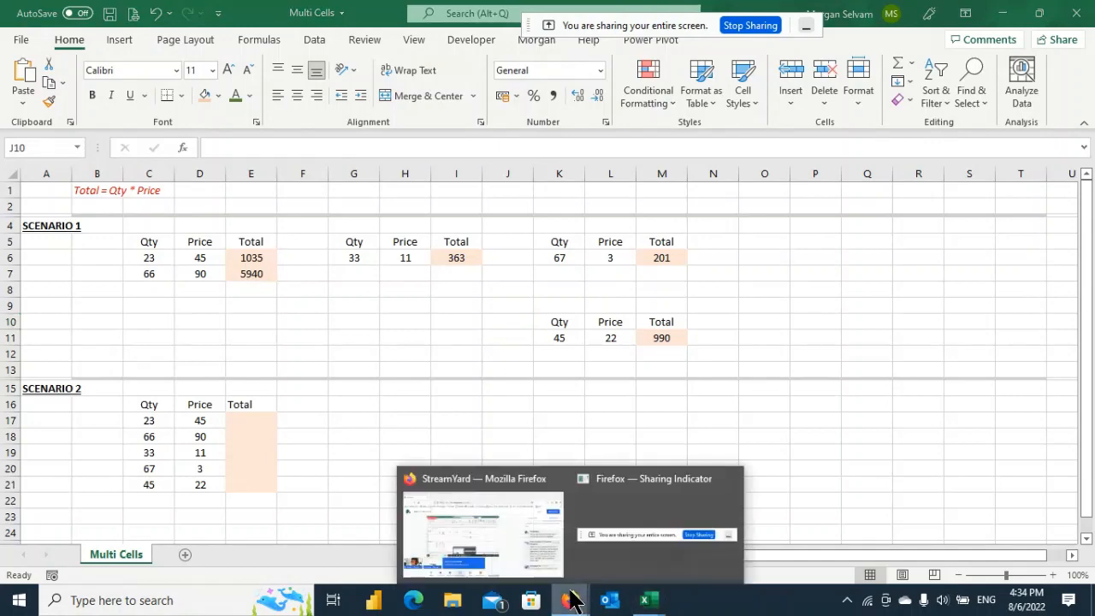
{"action": "left_click", "coordinate": [526, 544]}
{"action": "mouse_move", "coordinate": [650, 599]}
{"action": "left_click", "coordinate": [689, 504]}
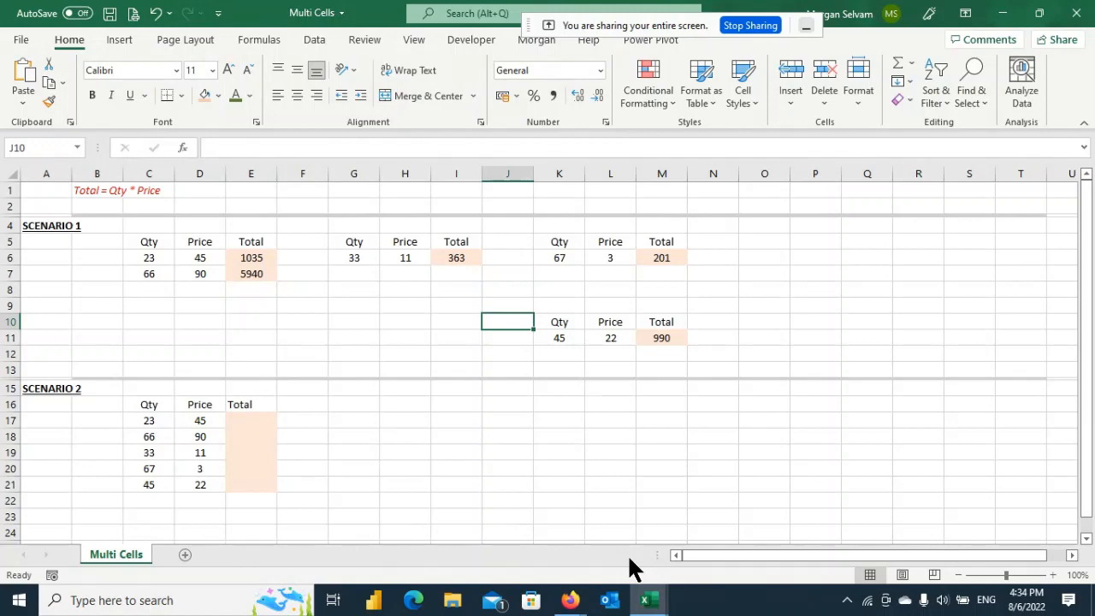
{"action": "left_click", "coordinate": [571, 601]}
{"action": "left_click", "coordinate": [531, 556]}
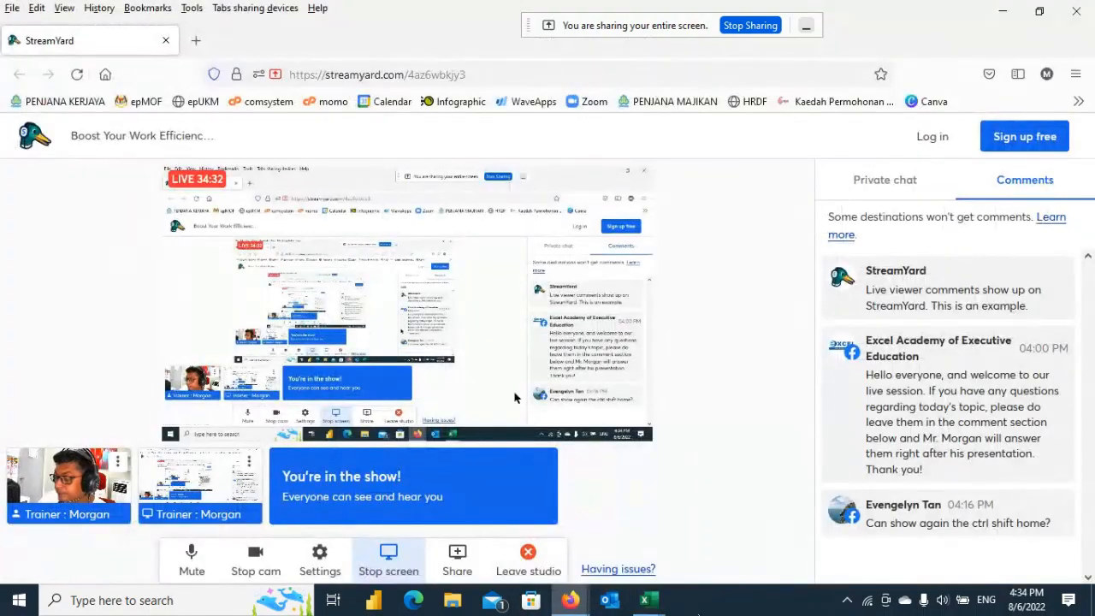
{"action": "left_click", "coordinate": [648, 600]}
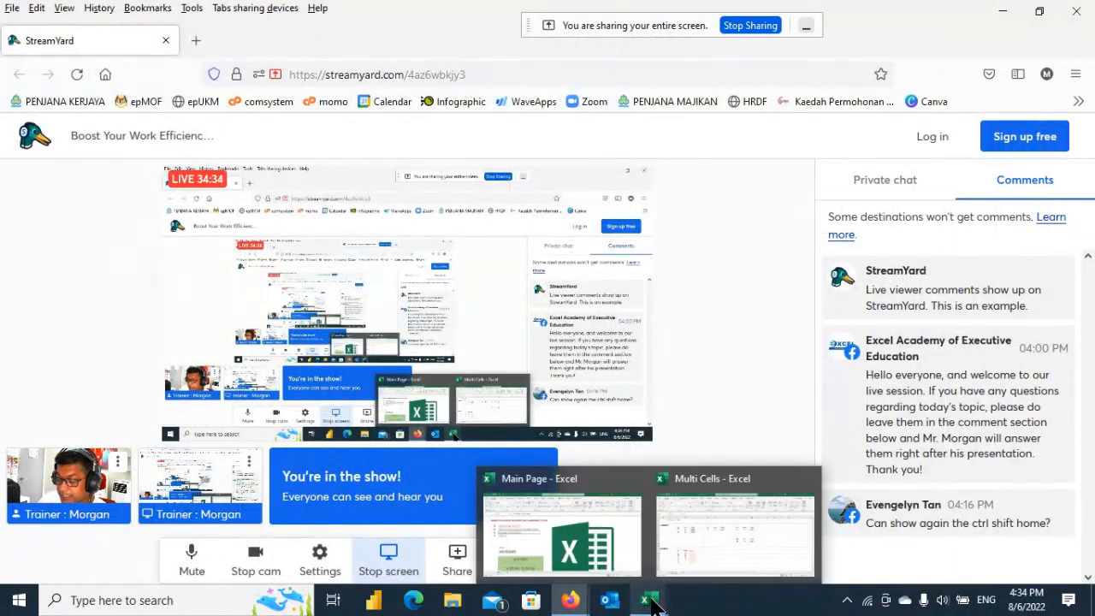
{"action": "left_click", "coordinate": [685, 539]}
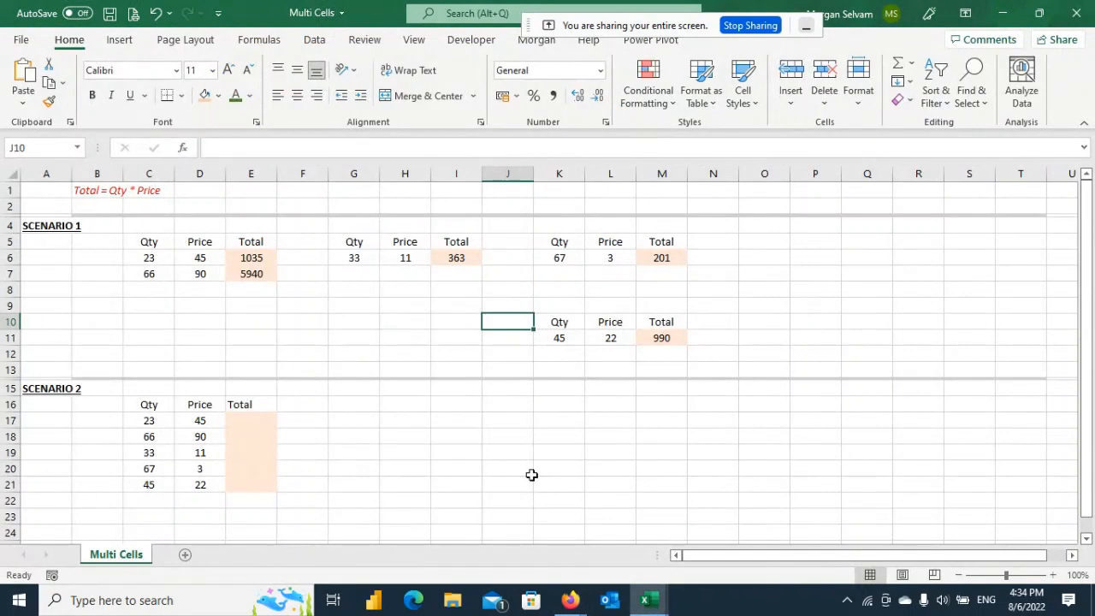
Step: Fill the Scenario 2 totals in E17:E21 in one entry with =C17*D17
{"action": "scroll", "coordinate": [487, 431], "scroll_direction": "down", "scroll_amount": 2}
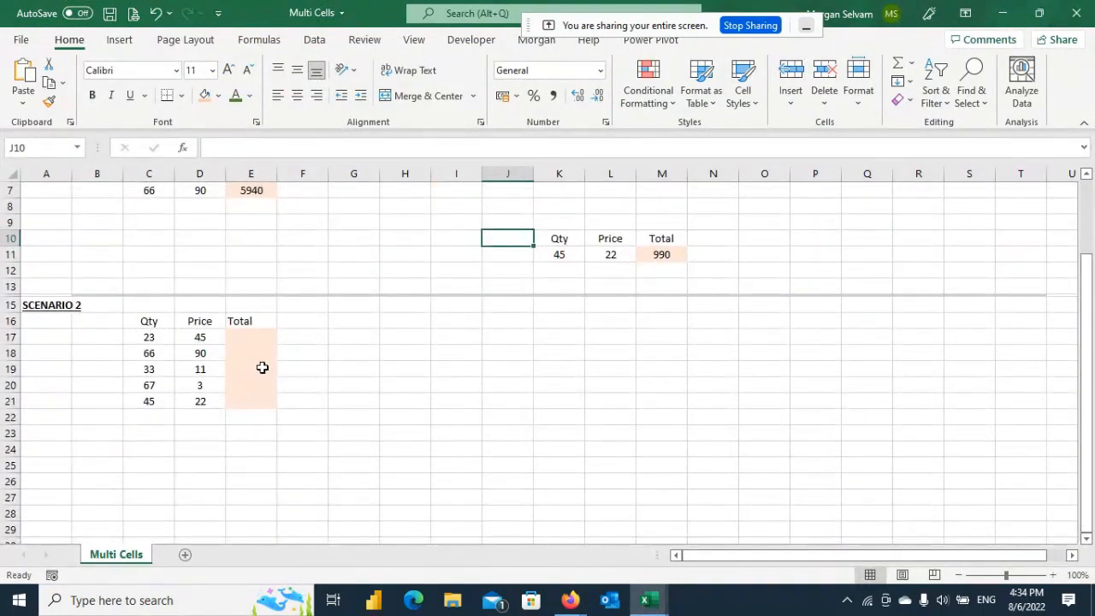
{"action": "left_click_drag", "start_coordinate": [259, 335], "coordinate": [260, 397]}
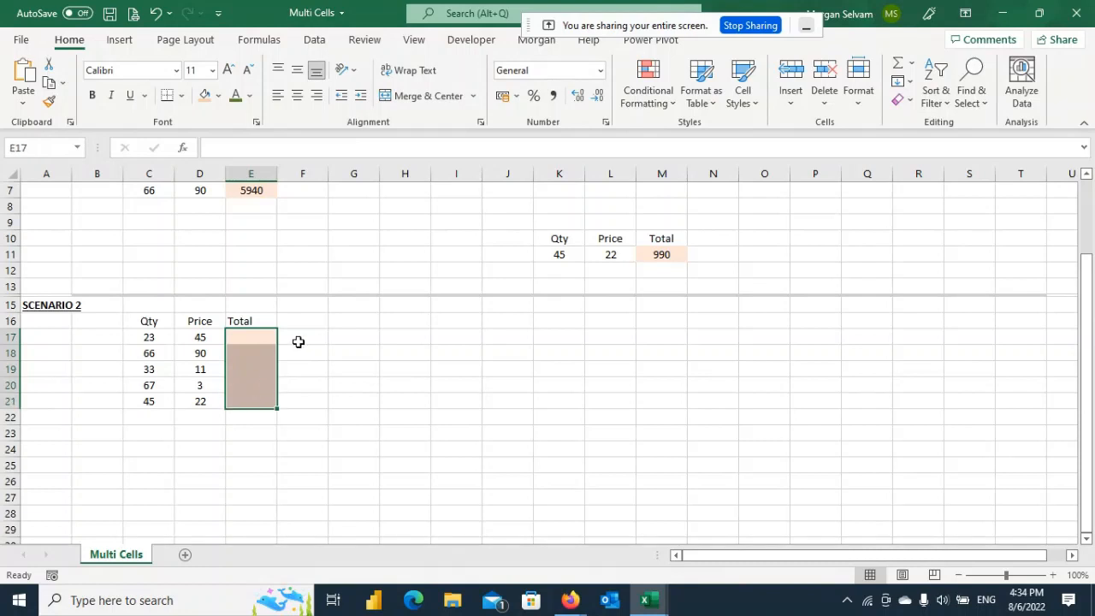
{"action": "type", "text": "="}
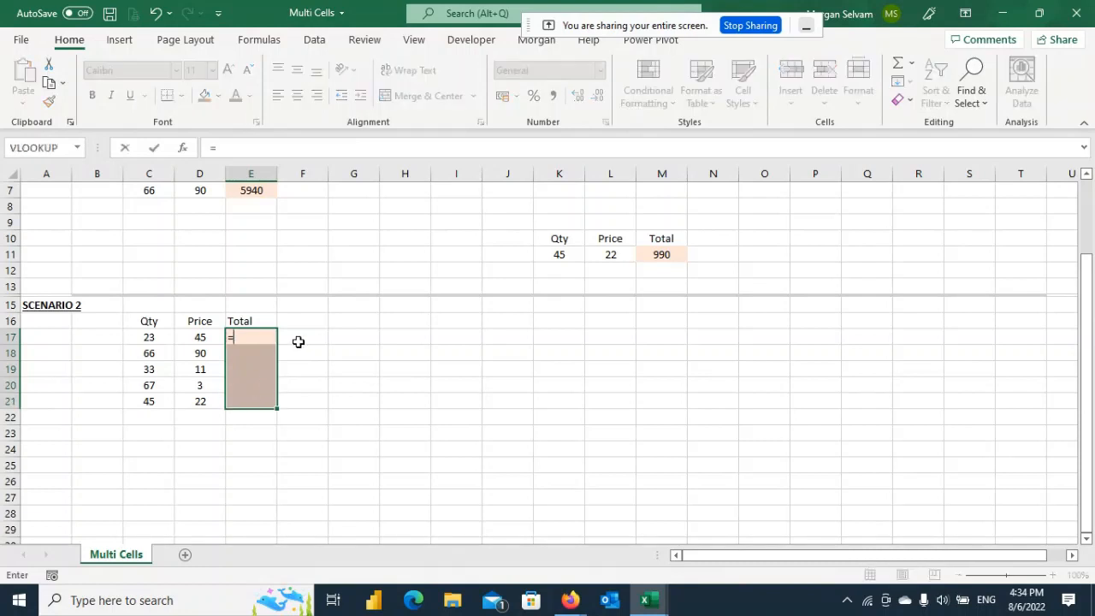
{"action": "left_click", "coordinate": [157, 339]}
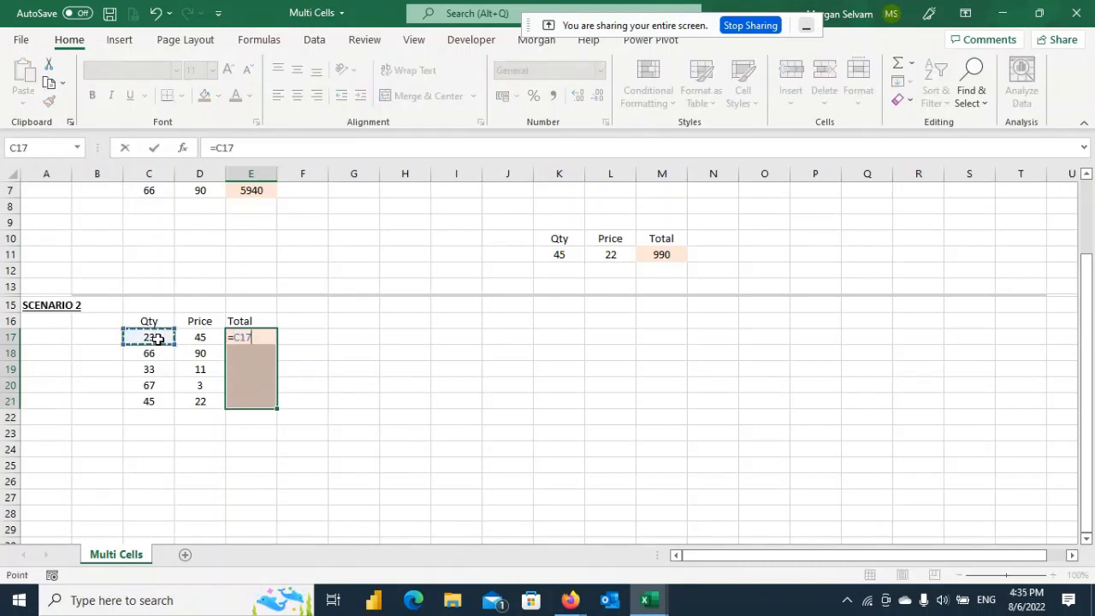
{"action": "type", "text": "*"}
{"action": "left_click", "coordinate": [197, 337]}
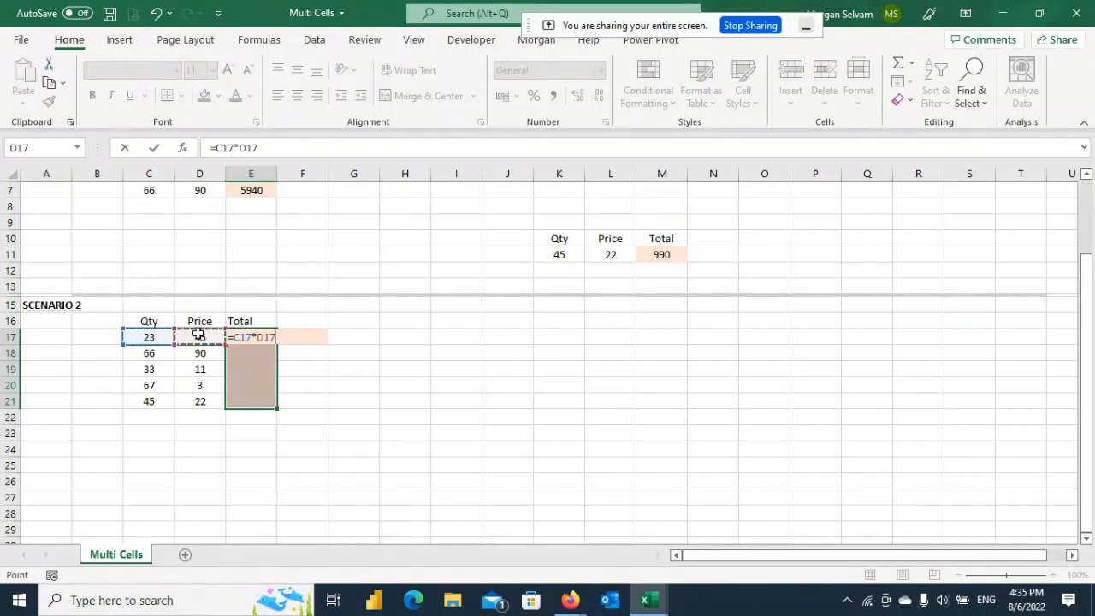
{"action": "key", "text": "ctrl+Return"}
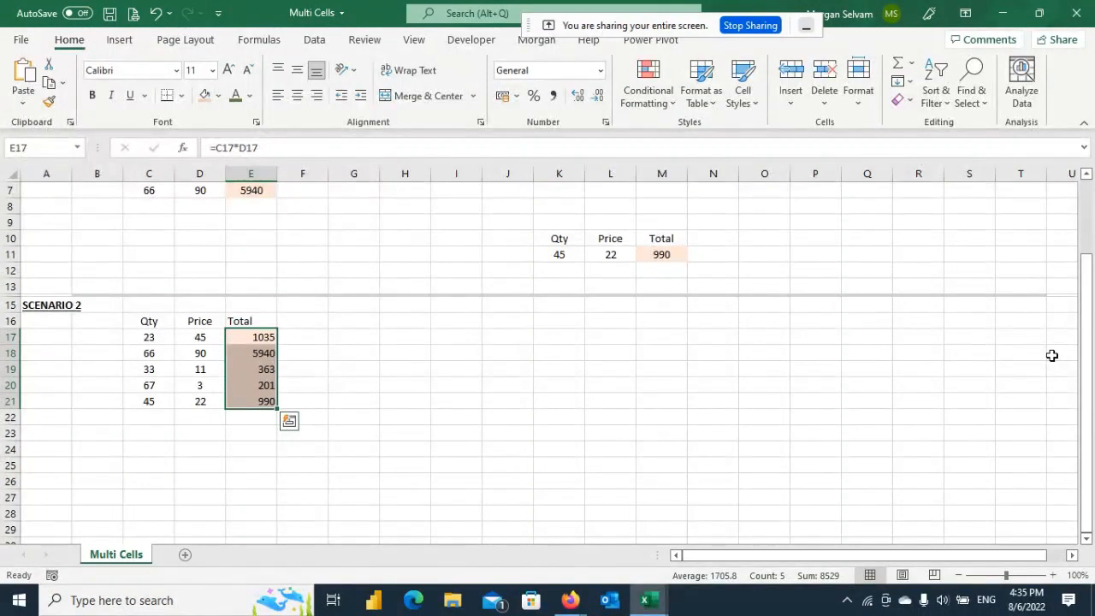
Step: Clear the Scenario 2 totals in E18:E21 and refill them by extending the E17 formula down the column
{"action": "key", "text": "Up"}
{"action": "key", "text": "Down"}
{"action": "key", "text": "Down"}
{"action": "key", "text": "ctrl+shift+Down"}
{"action": "key", "text": "Delete"}
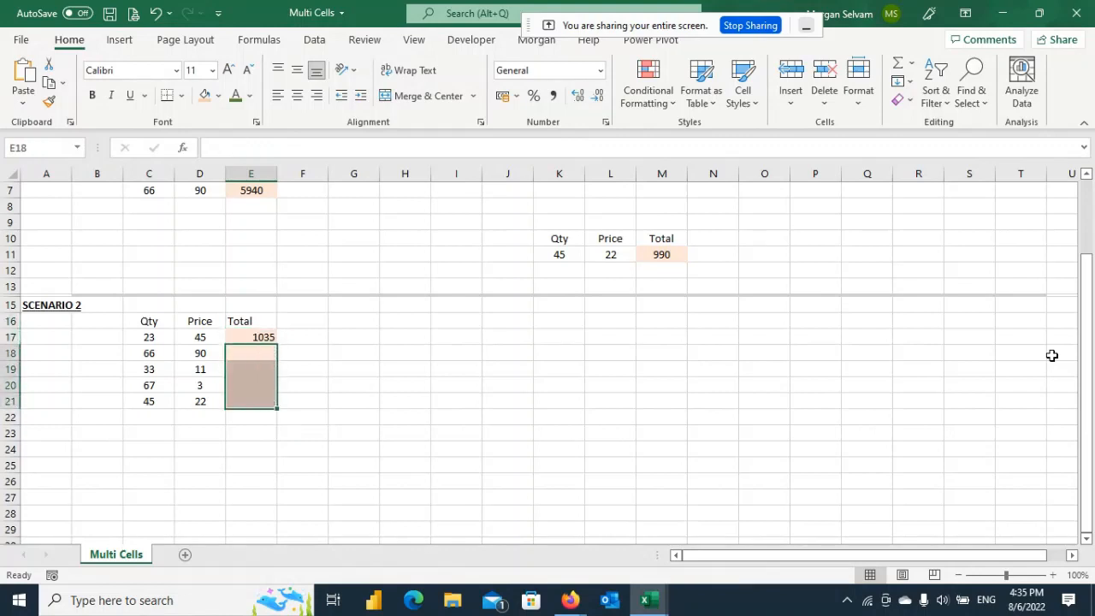
{"action": "key", "text": "Up"}
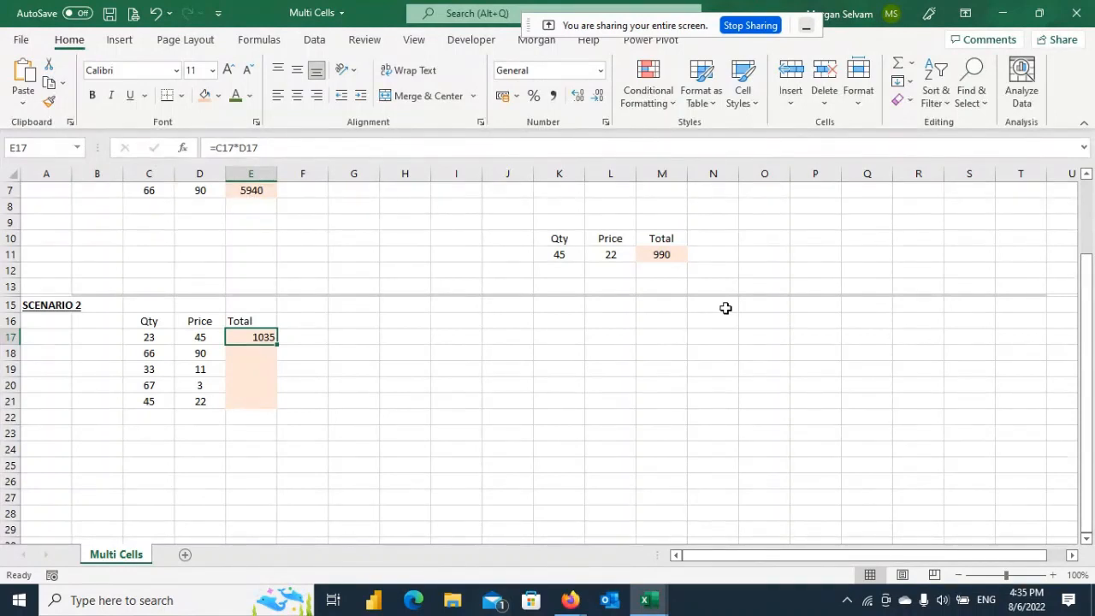
{"action": "double_click", "coordinate": [277, 344]}
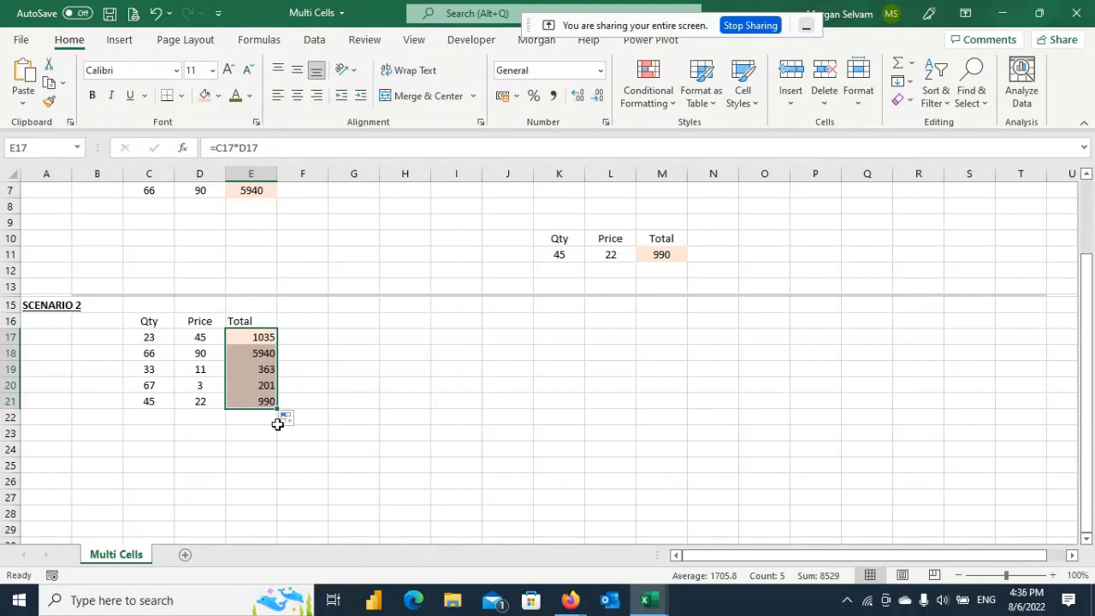
{"action": "scroll", "coordinate": [529, 386], "scroll_direction": "up", "scroll_amount": 2}
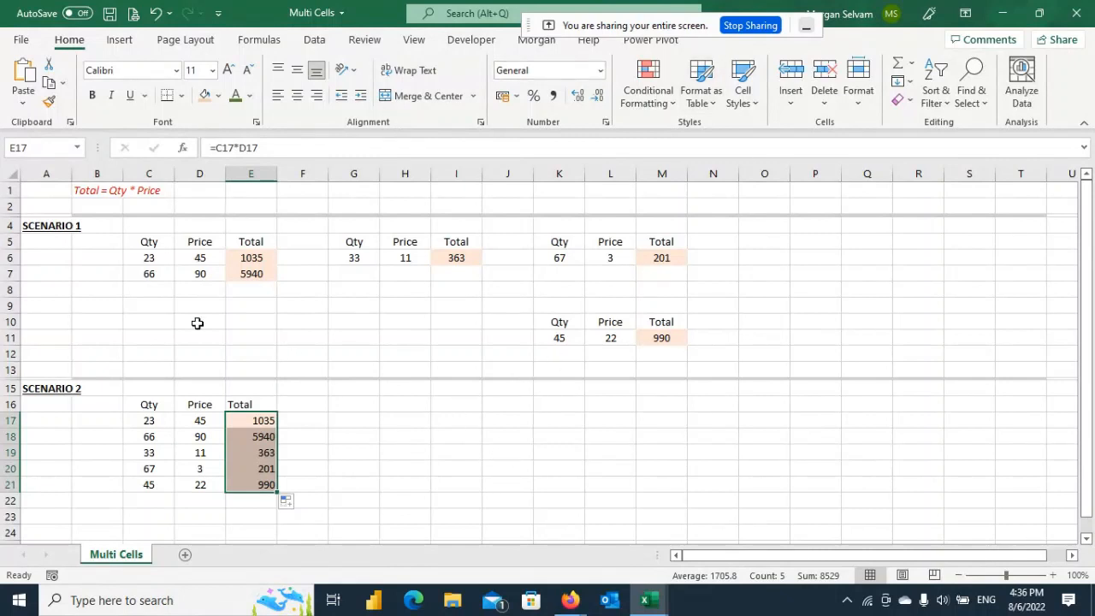
{"action": "left_click_drag", "start_coordinate": [32, 242], "coordinate": [79, 239]}
{"action": "left_click_drag", "start_coordinate": [256, 436], "coordinate": [256, 420]}
{"action": "left_click", "coordinate": [494, 405]}
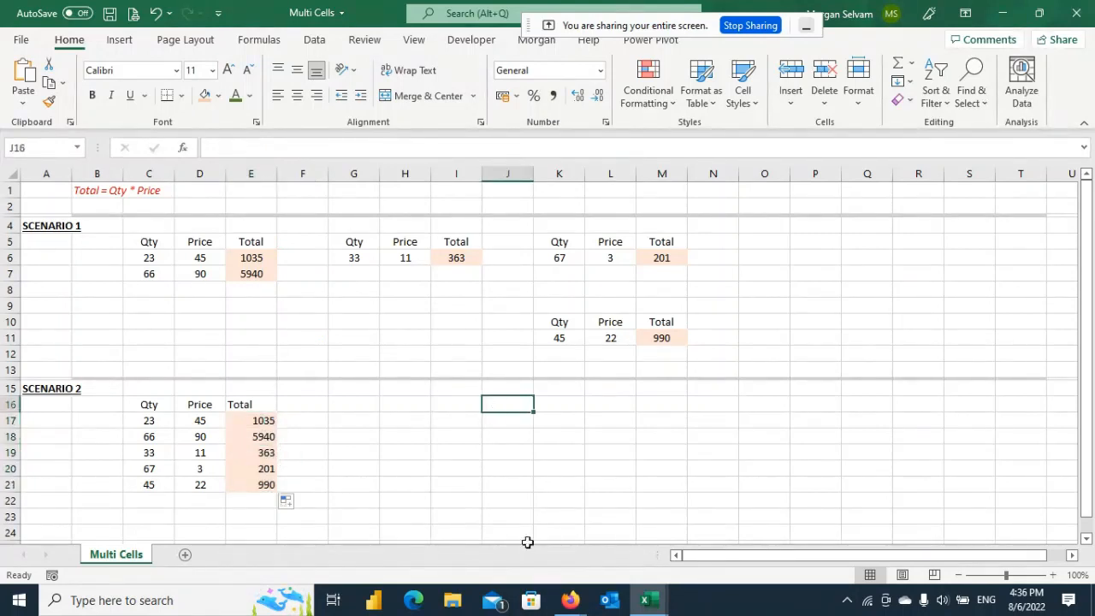
Step: Close the Multi Cells workbook without saving and open the Subtotal workbook from the Main Page topic list
{"action": "left_click", "coordinate": [1076, 13]}
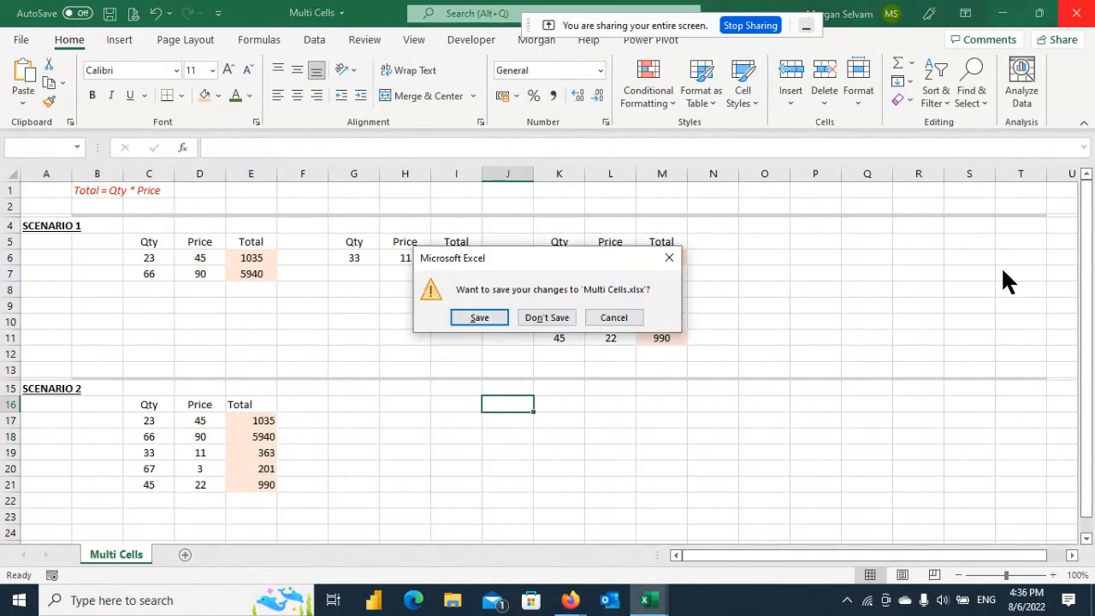
{"action": "left_click", "coordinate": [561, 322]}
{"action": "left_click", "coordinate": [293, 347]}
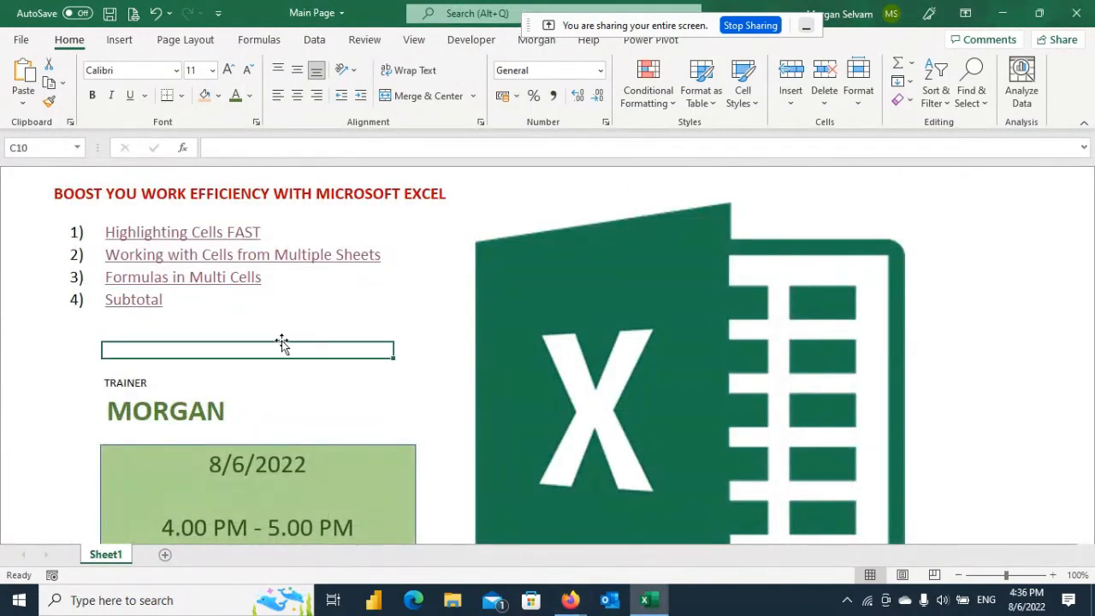
{"action": "scroll", "coordinate": [281, 343], "scroll_direction": "down", "scroll_amount": 2}
{"action": "scroll", "coordinate": [269, 336], "scroll_direction": "up", "scroll_amount": 2}
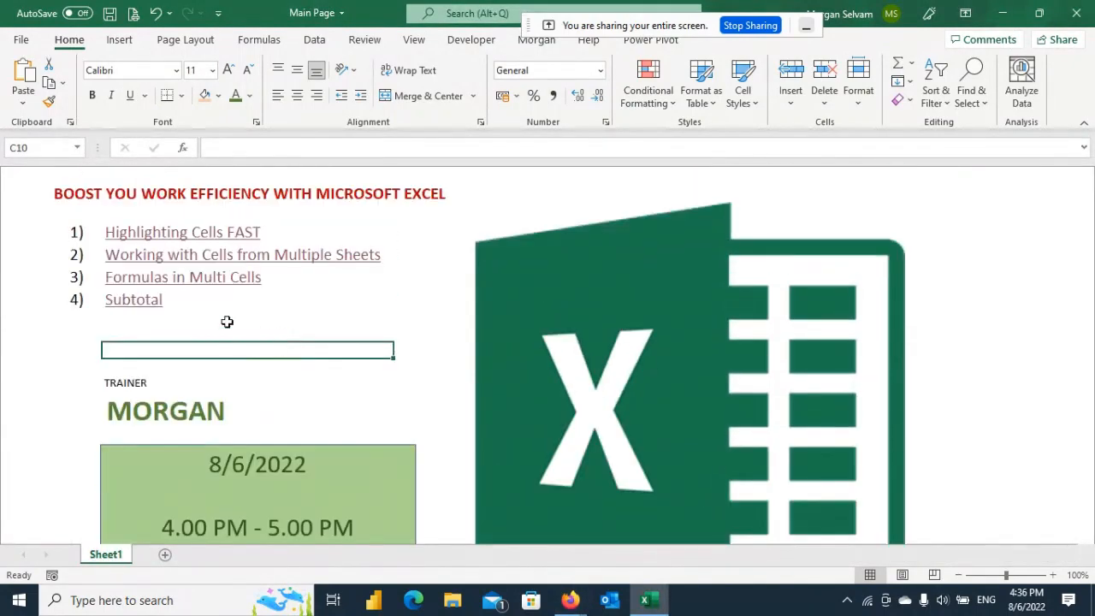
{"action": "left_click", "coordinate": [153, 305]}
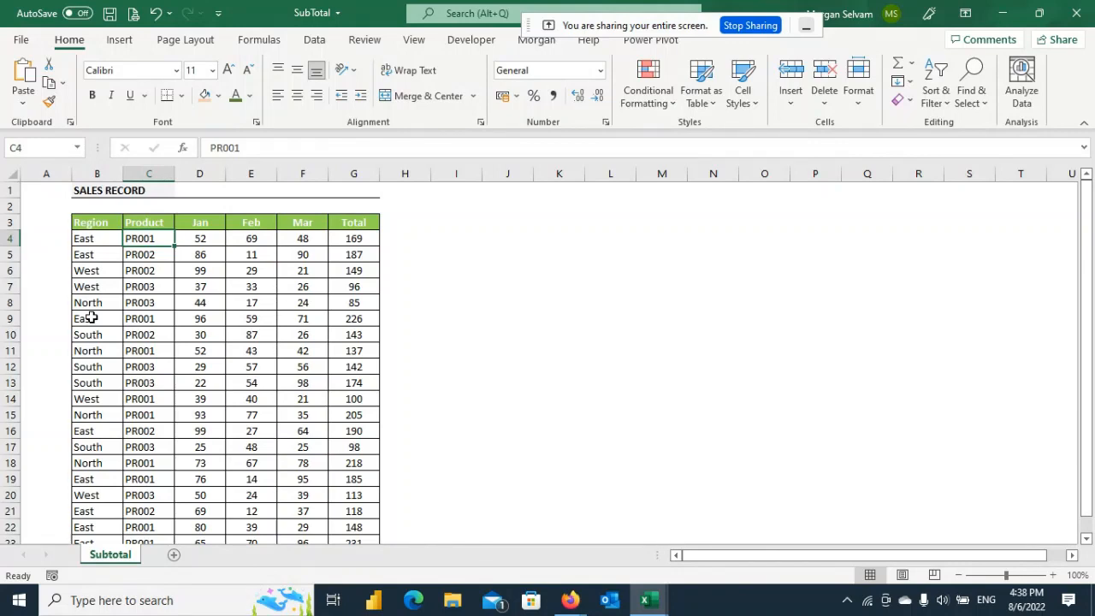
Step: Sort the sales record table by Region from A to Z
{"action": "left_click", "coordinate": [102, 242]}
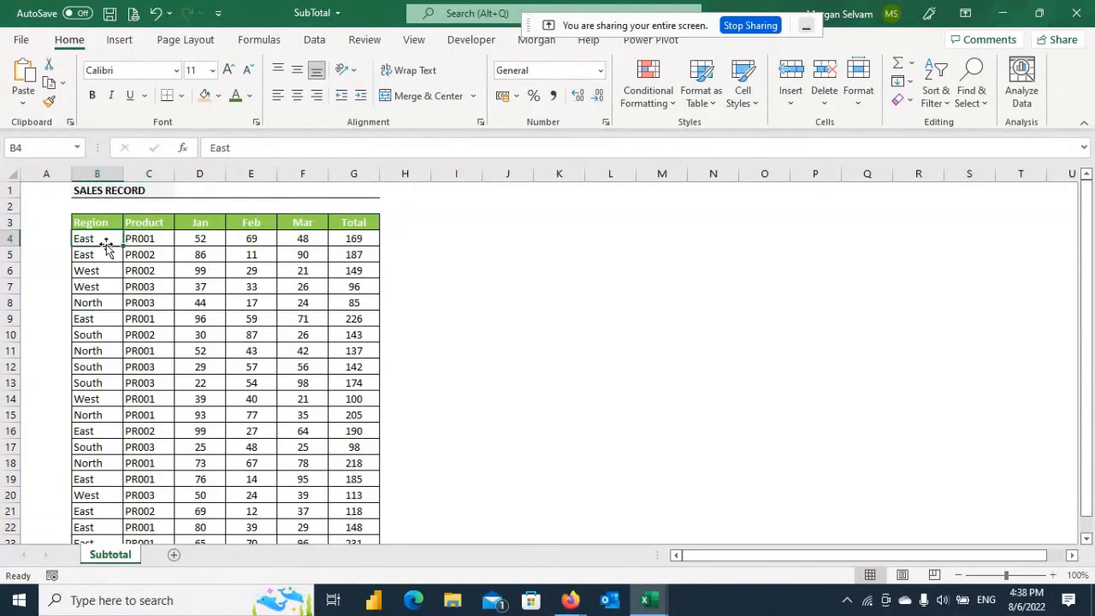
{"action": "left_click", "coordinate": [935, 98]}
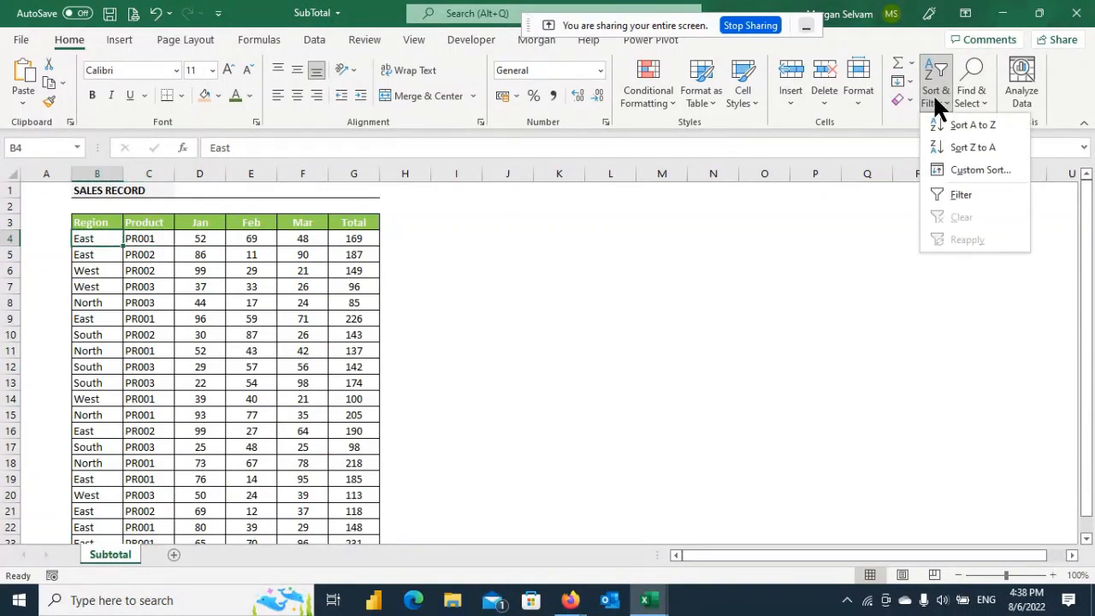
{"action": "left_click", "coordinate": [970, 125]}
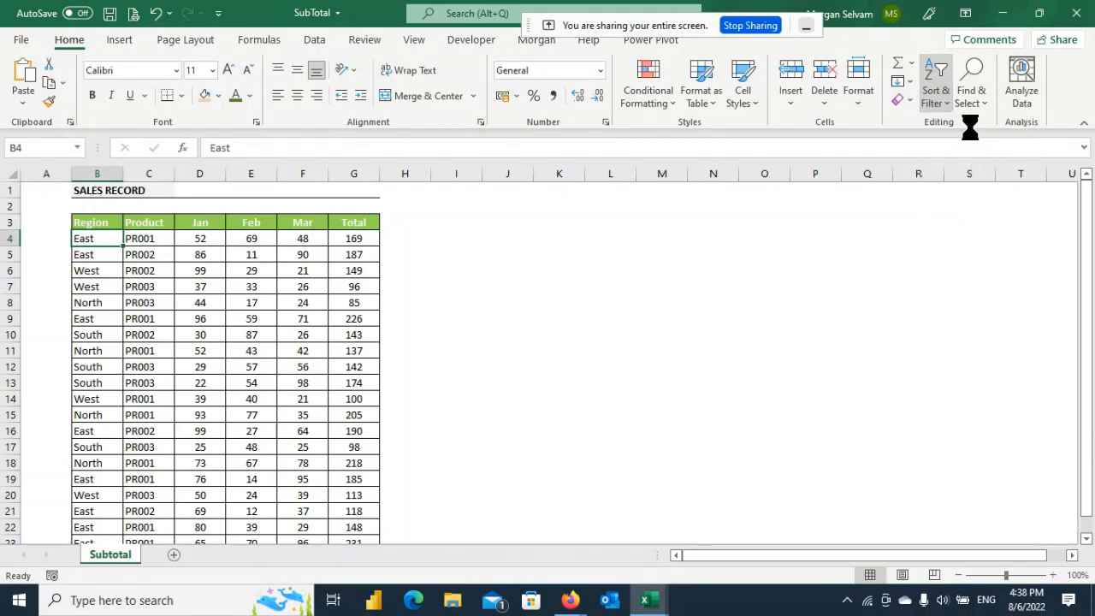
{"action": "scroll", "coordinate": [122, 239], "scroll_direction": "down", "scroll_amount": 3}
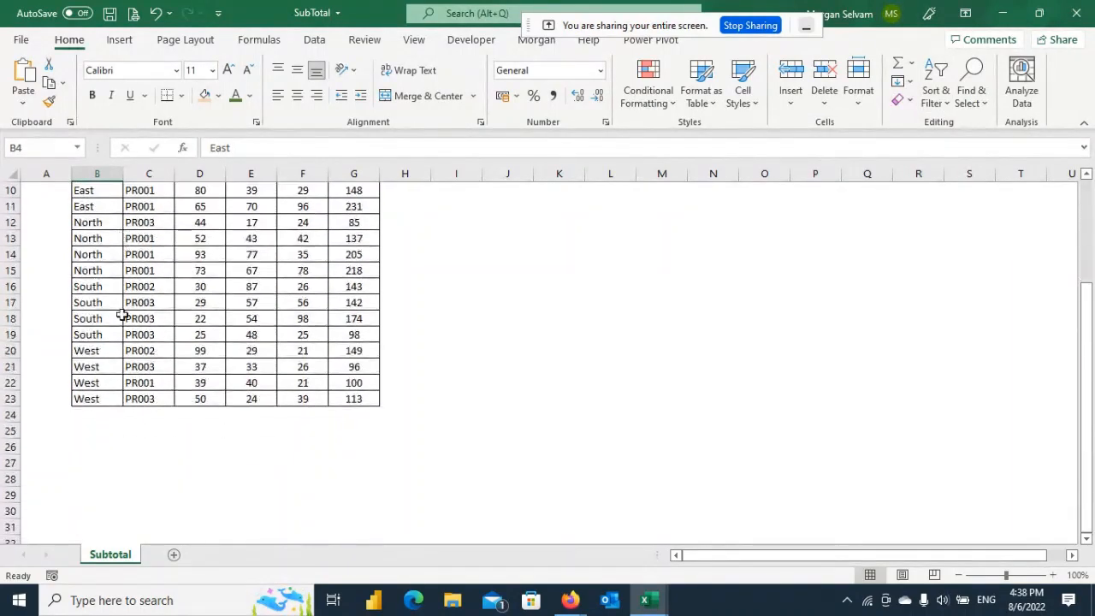
{"action": "scroll", "coordinate": [147, 227], "scroll_direction": "up", "scroll_amount": 3}
Step: Examine the sorted sales records by selecting the East rows and the North and South rows
{"action": "left_click", "coordinate": [147, 239]}
{"action": "left_click_drag", "start_coordinate": [147, 239], "coordinate": [376, 467]}
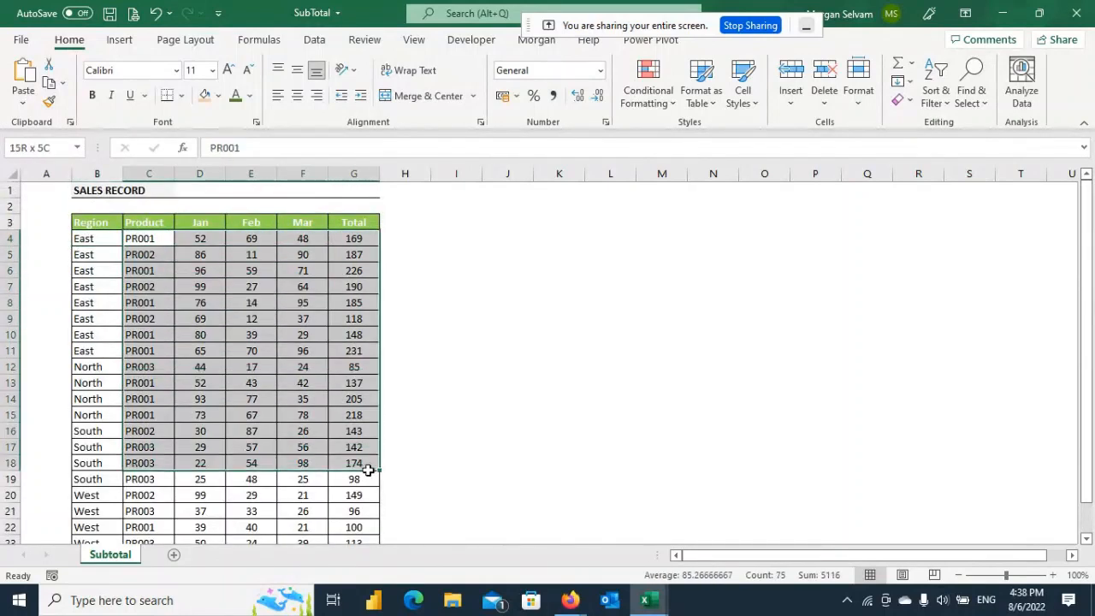
{"action": "left_click", "coordinate": [93, 269]}
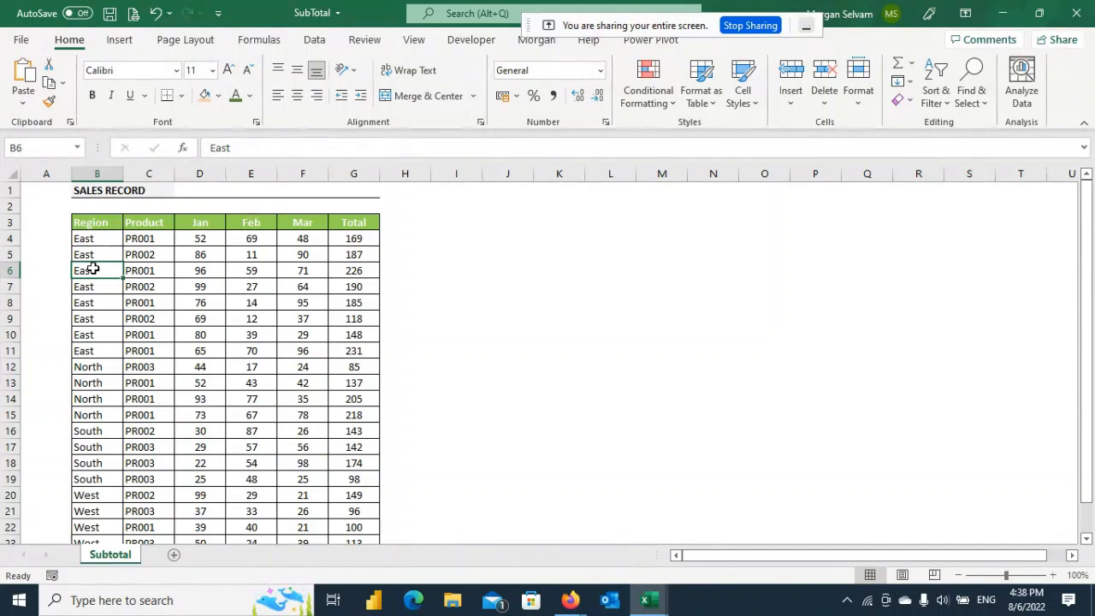
{"action": "left_click_drag", "start_coordinate": [96, 242], "coordinate": [335, 342]}
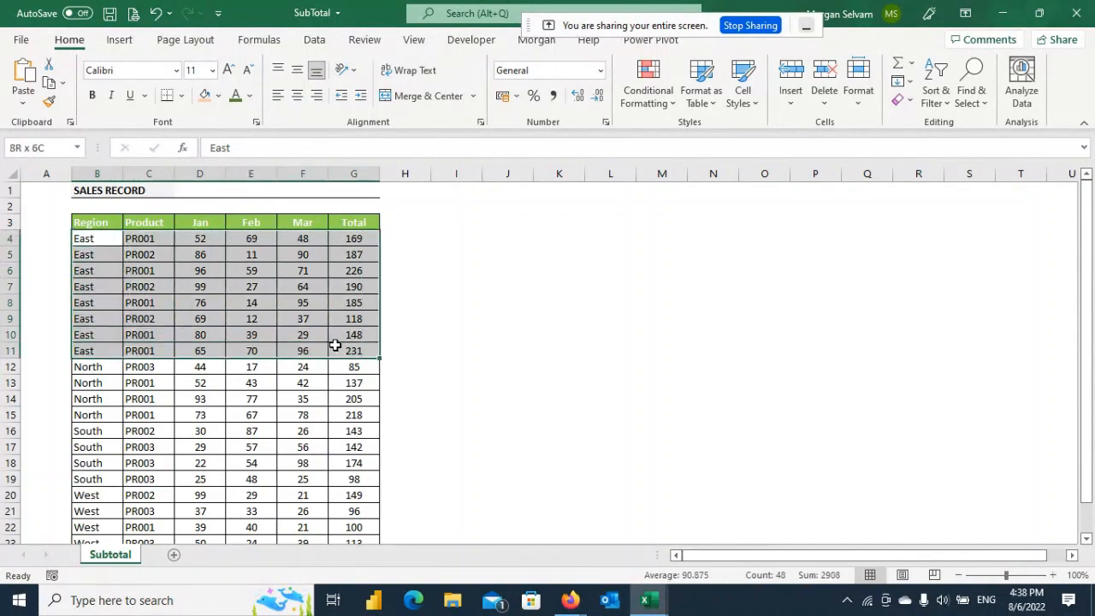
{"action": "scroll", "coordinate": [278, 292], "scroll_direction": "down", "scroll_amount": 2}
{"action": "left_click_drag", "start_coordinate": [88, 272], "coordinate": [357, 380]}
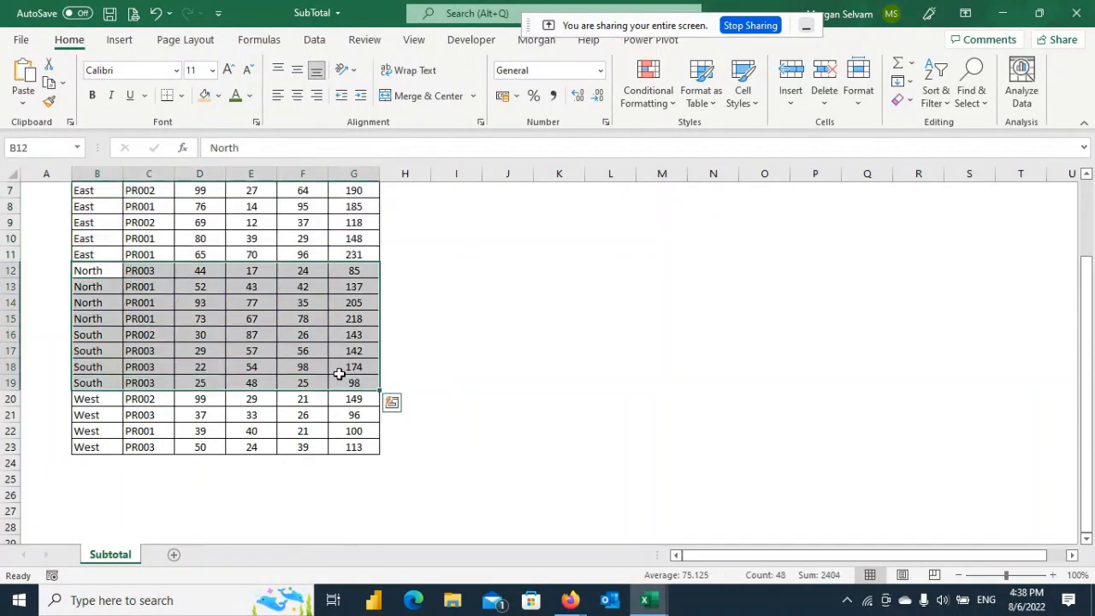
{"action": "scroll", "coordinate": [342, 374], "scroll_direction": "up", "scroll_amount": 2}
Step: Start a Subtotal on the sales table and set it to calculate at each change in Region
{"action": "left_click", "coordinate": [88, 243]}
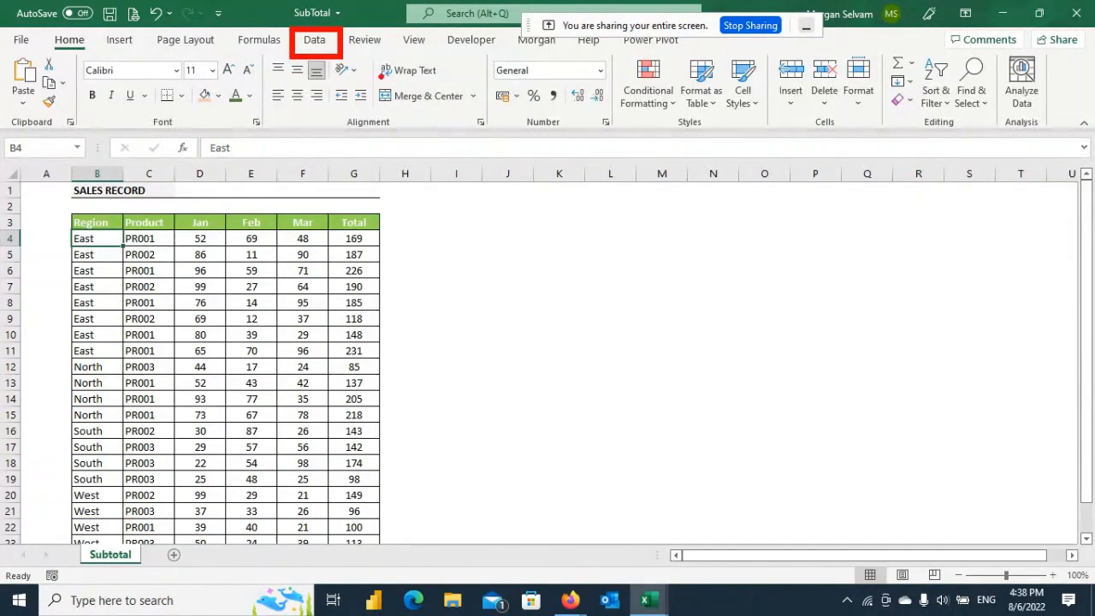
{"action": "left_click", "coordinate": [314, 43]}
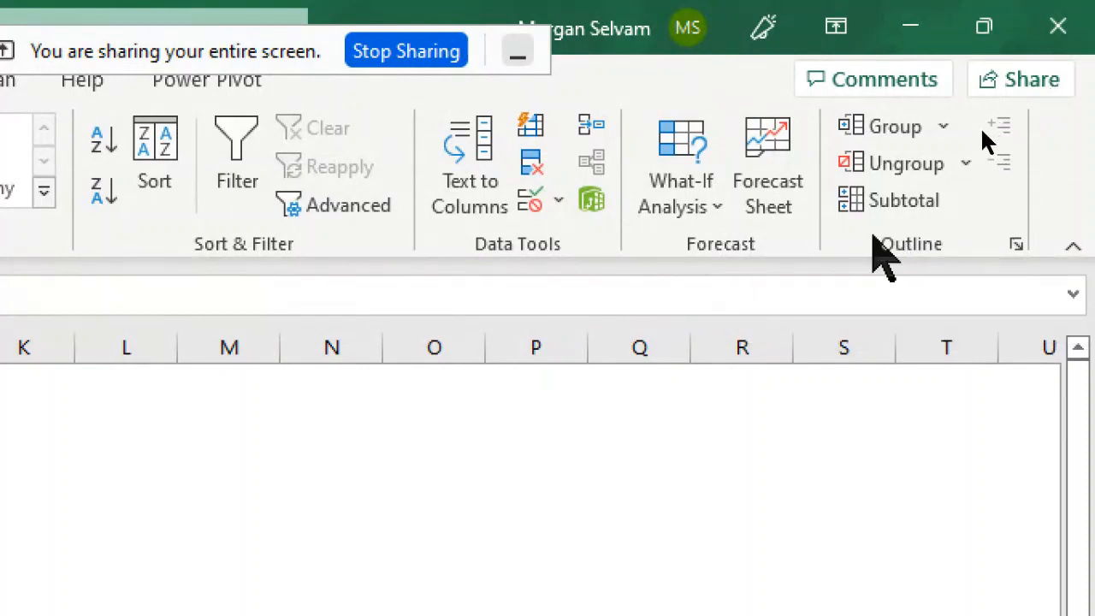
{"action": "left_click", "coordinate": [825, 331]}
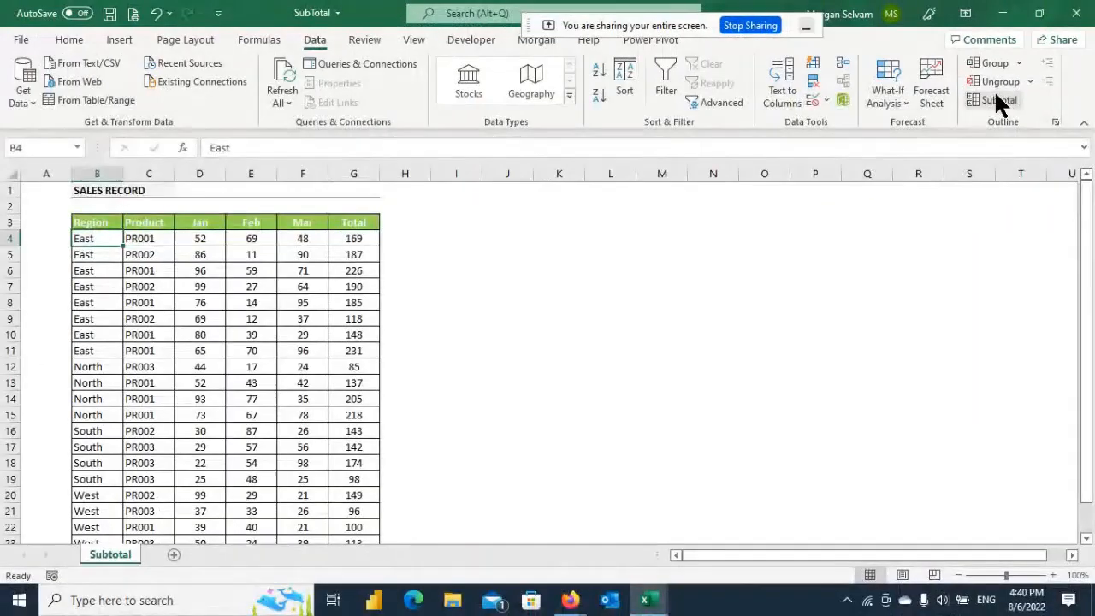
{"action": "left_click", "coordinate": [1003, 101]}
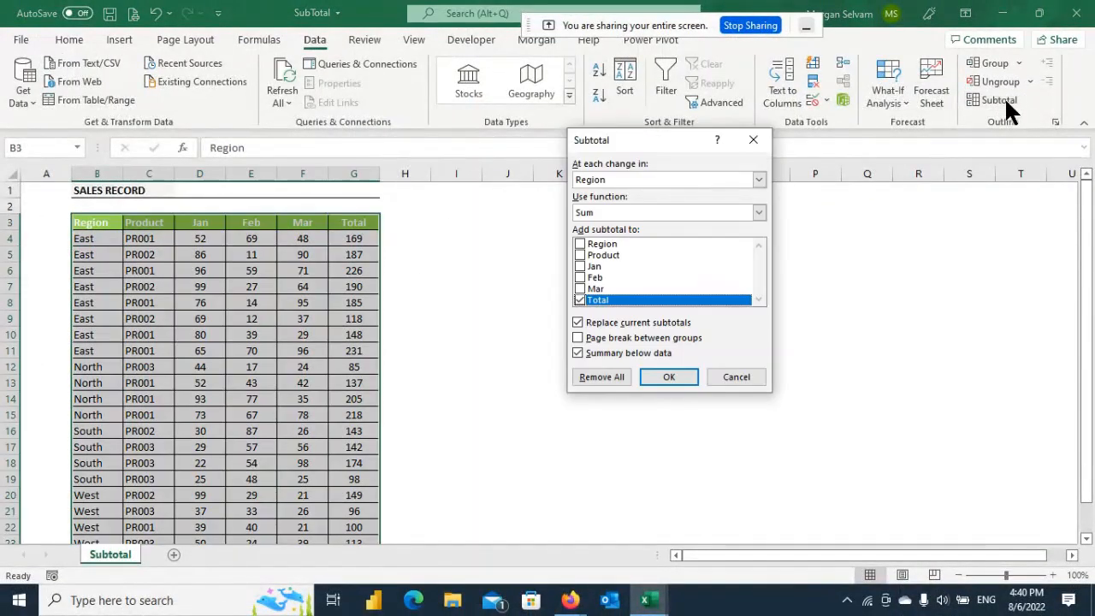
{"action": "left_click_drag", "start_coordinate": [651, 142], "coordinate": [517, 48]}
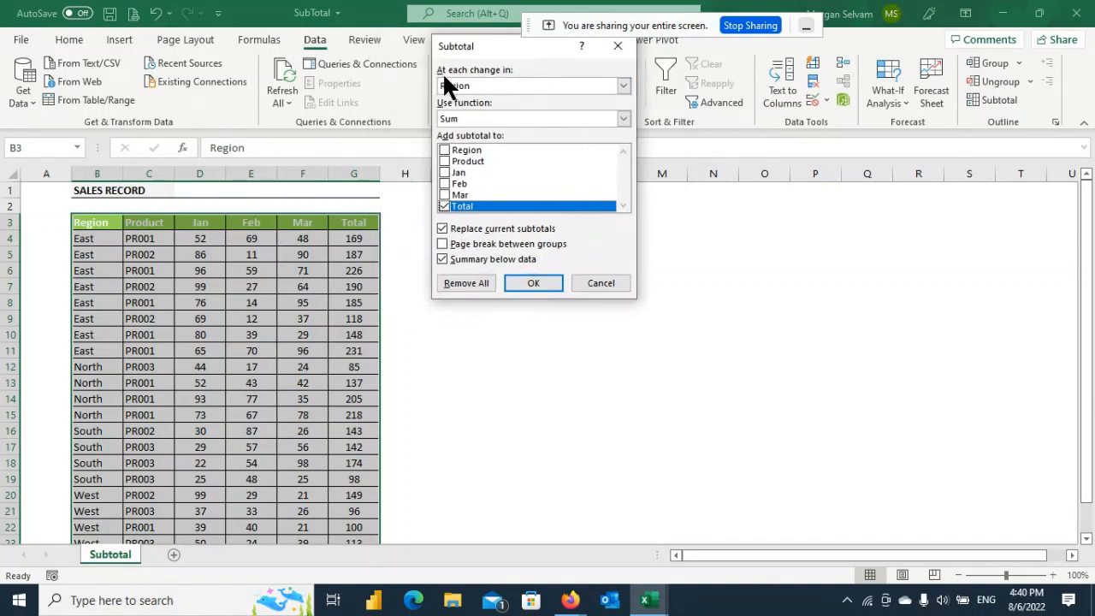
{"action": "left_click", "coordinate": [592, 86]}
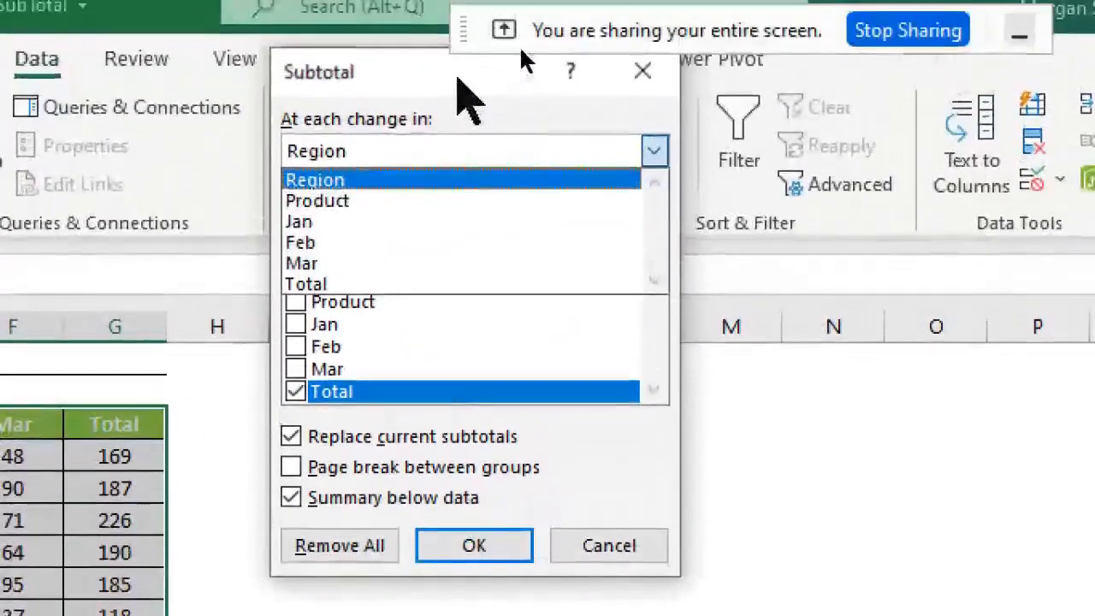
{"action": "left_click", "coordinate": [526, 175]}
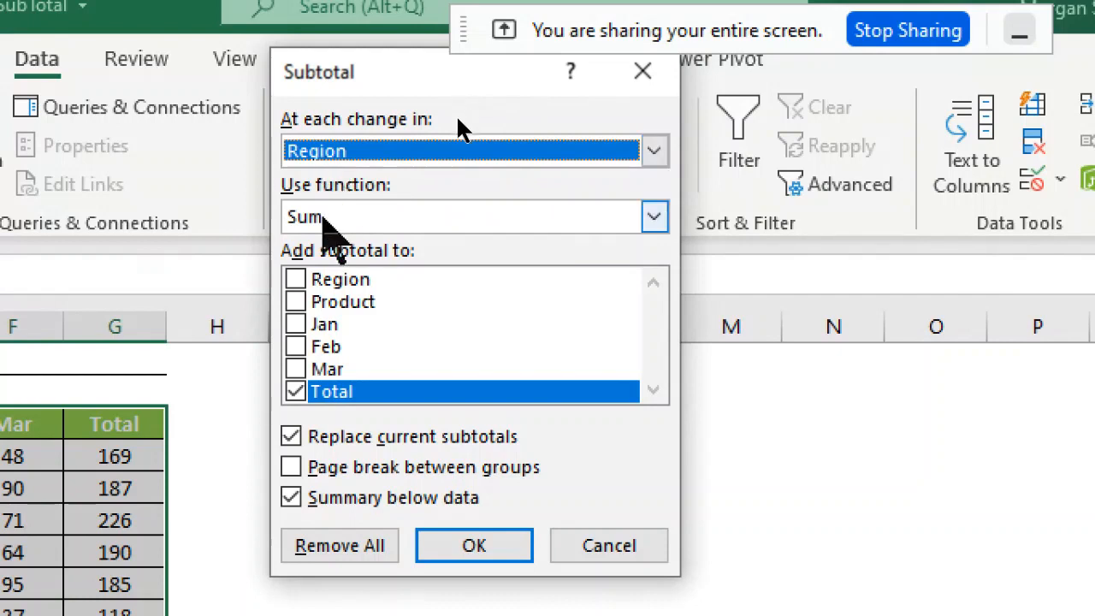
Step: Use the Sum function, add Jan, Feb and Mar to the subtotalled columns alongside Total, and apply the subtotals
{"action": "left_click", "coordinate": [324, 218]}
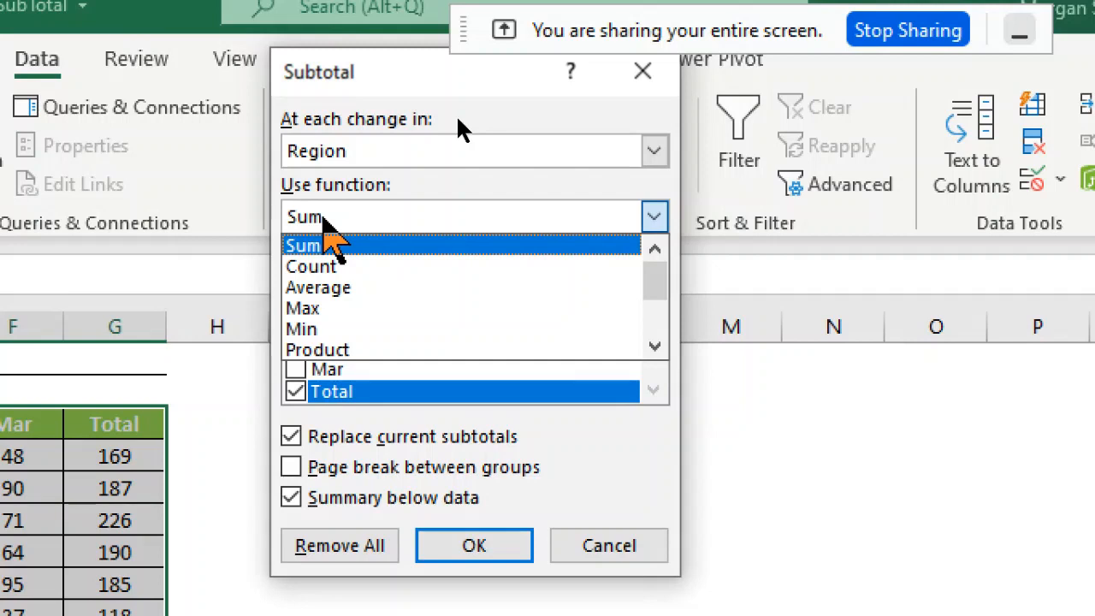
{"action": "scroll", "coordinate": [465, 305], "scroll_direction": "down", "scroll_amount": 2}
{"action": "scroll", "coordinate": [468, 301], "scroll_direction": "up", "scroll_amount": 2}
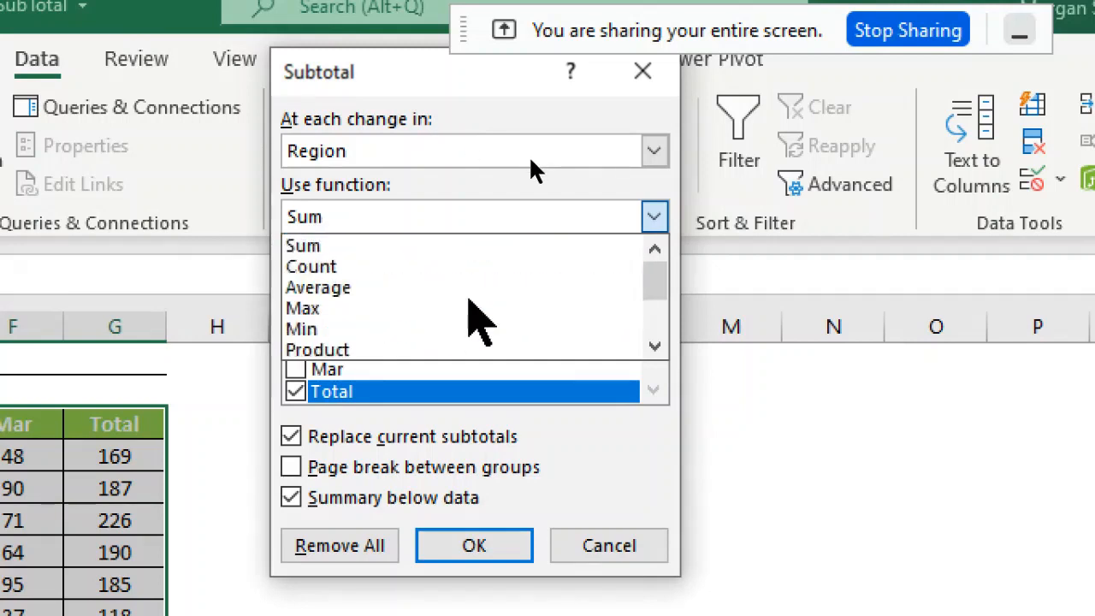
{"action": "left_click", "coordinate": [406, 245]}
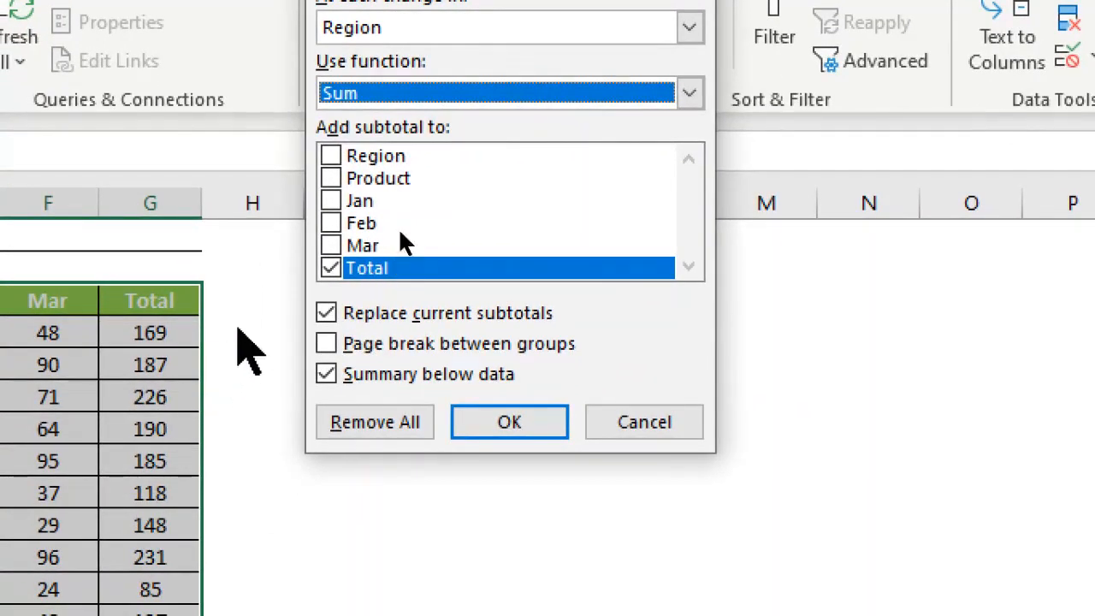
{"action": "left_click", "coordinate": [330, 200]}
{"action": "left_click", "coordinate": [330, 223]}
{"action": "left_click", "coordinate": [331, 245]}
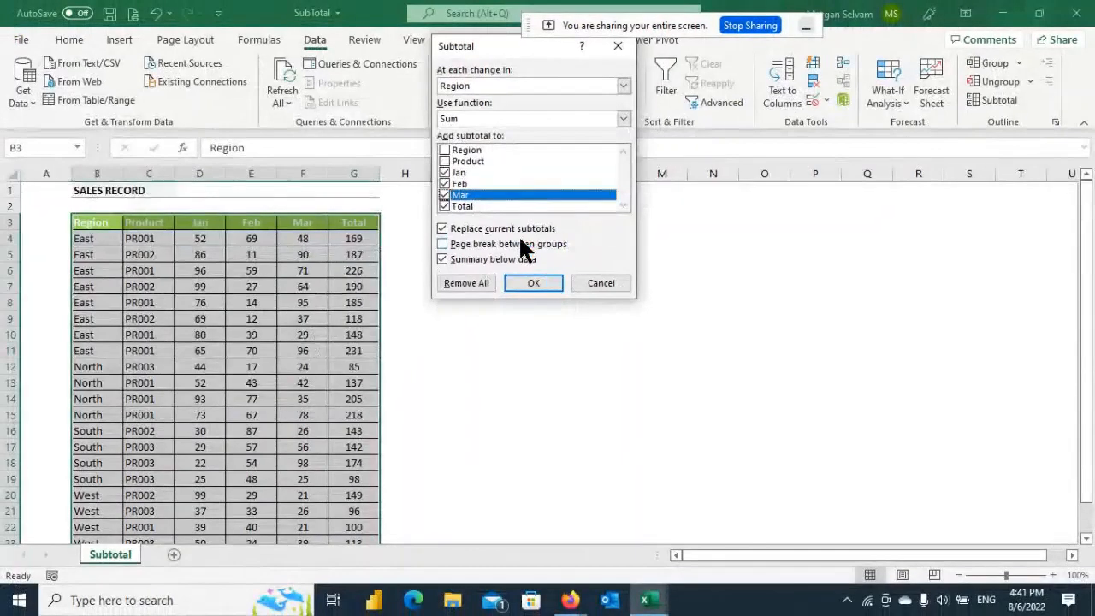
{"action": "left_click", "coordinate": [524, 278]}
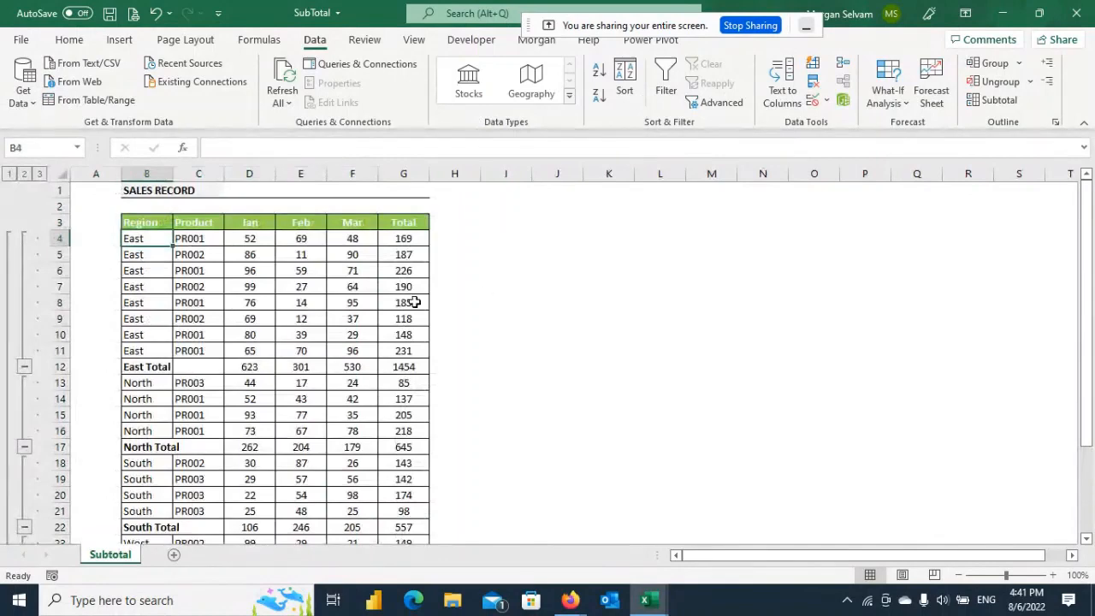
Step: Review the East Total row and the other region subtotals down to the Grand Total
{"action": "scroll", "coordinate": [163, 272], "scroll_direction": "down", "scroll_amount": 1}
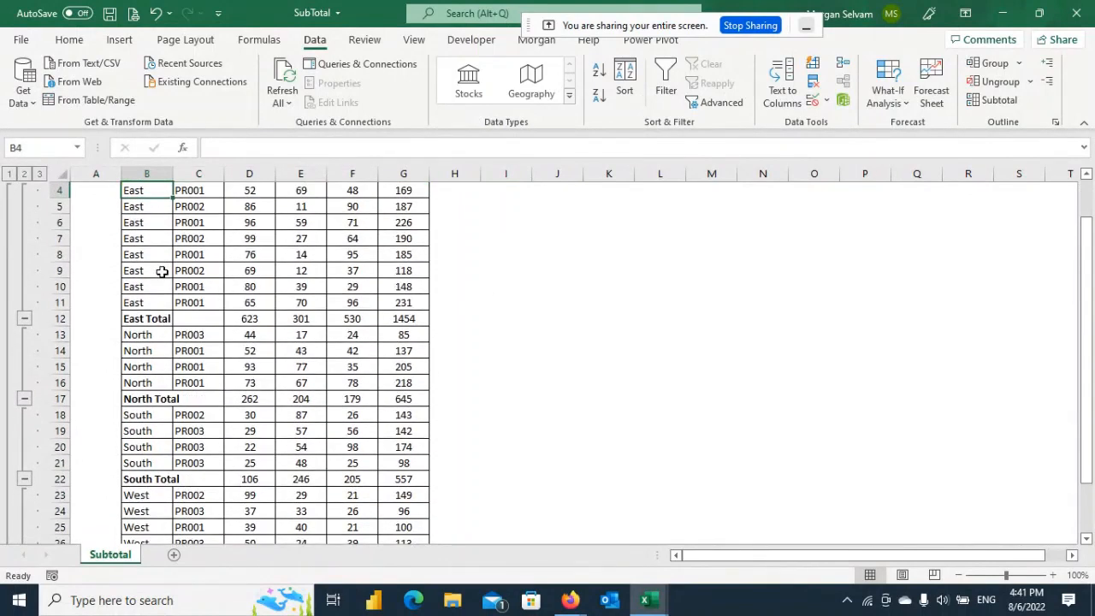
{"action": "left_click_drag", "start_coordinate": [138, 320], "coordinate": [428, 318]}
{"action": "scroll", "coordinate": [391, 318], "scroll_direction": "down", "scroll_amount": 3}
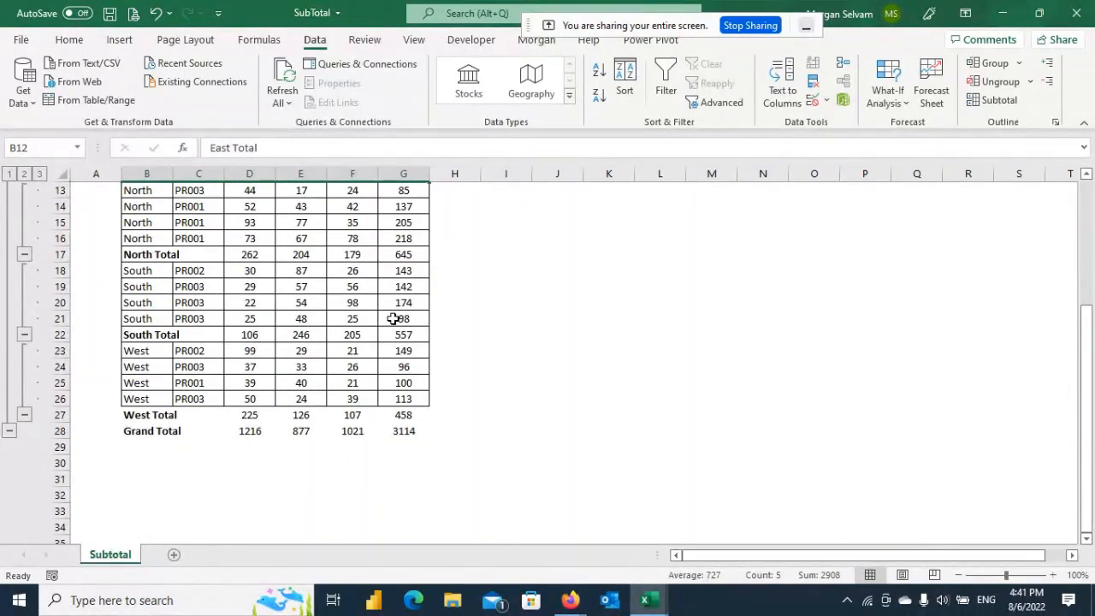
{"action": "scroll", "coordinate": [393, 318], "scroll_direction": "up", "scroll_amount": 4}
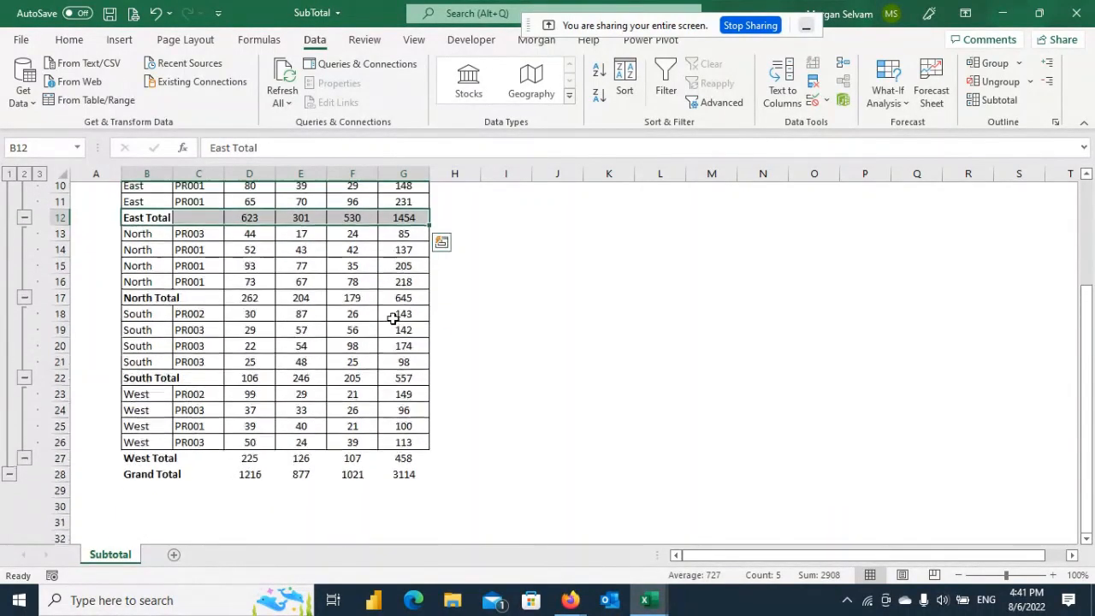
{"action": "left_click", "coordinate": [192, 268]}
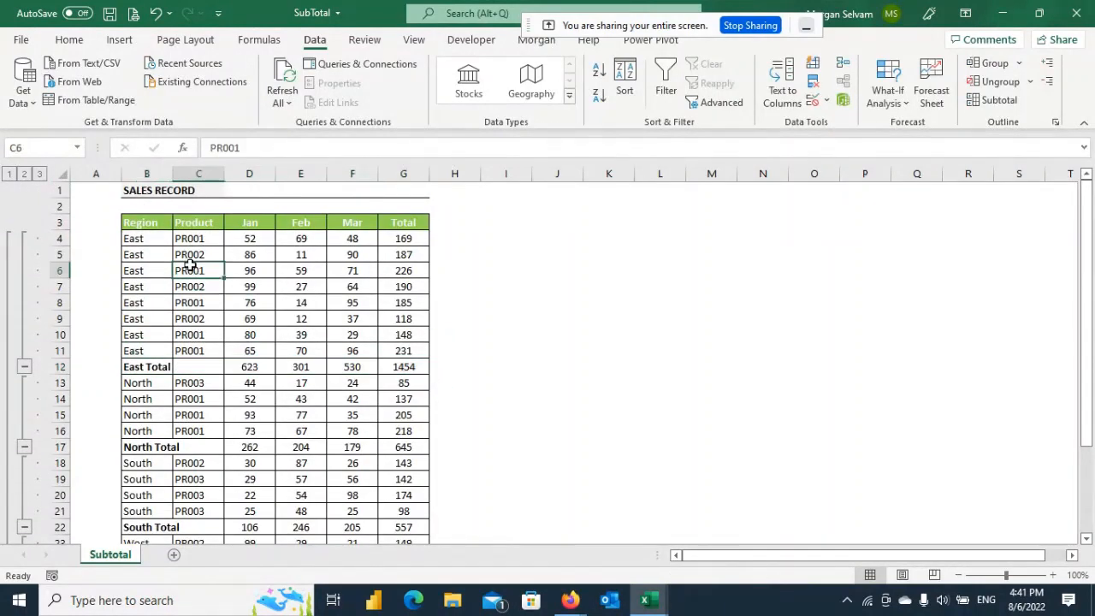
Step: Collapse the outline to level 2 region totals and widen column B to fit its labels
{"action": "left_click", "coordinate": [24, 174]}
{"action": "left_click", "coordinate": [188, 320]}
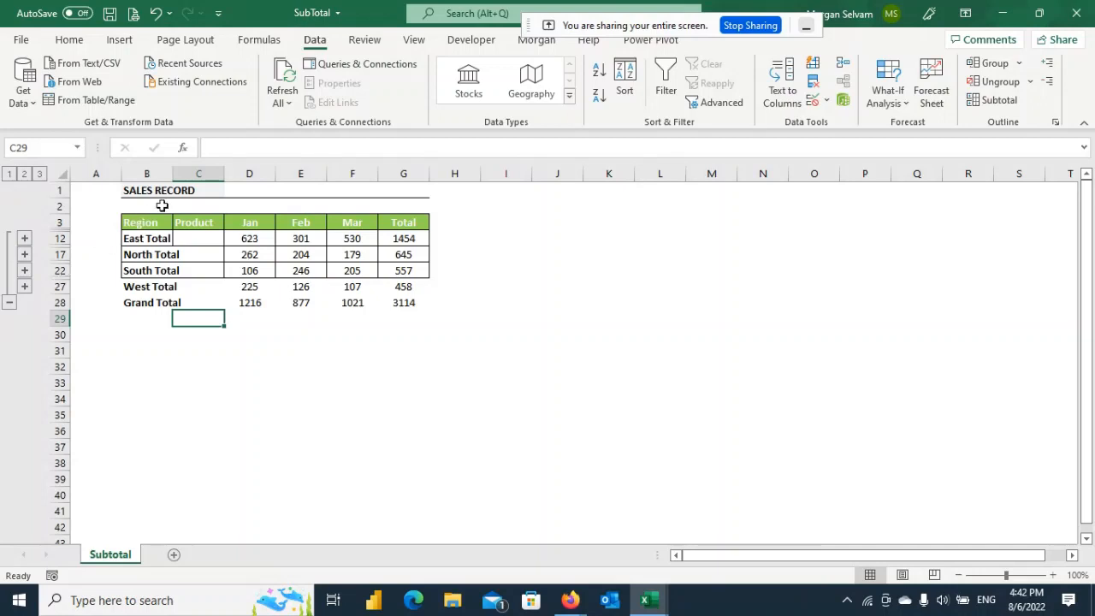
{"action": "left_click_drag", "start_coordinate": [172, 173], "coordinate": [186, 172]}
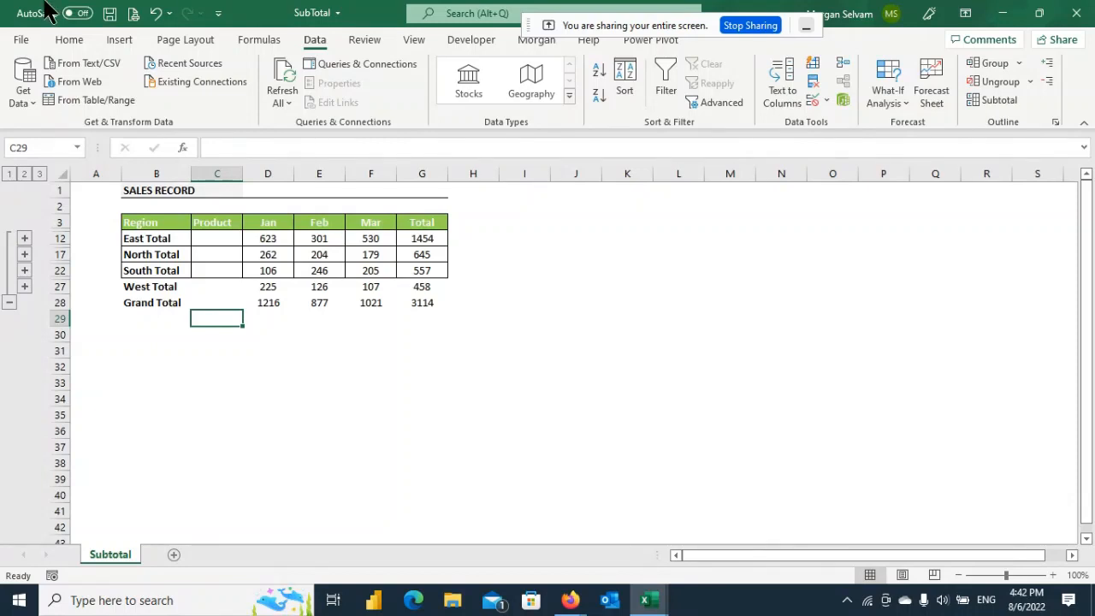
Step: Collapse the outline to level 1 and inspect the Grand Total figures from Jan to Total
{"action": "left_click", "coordinate": [9, 175]}
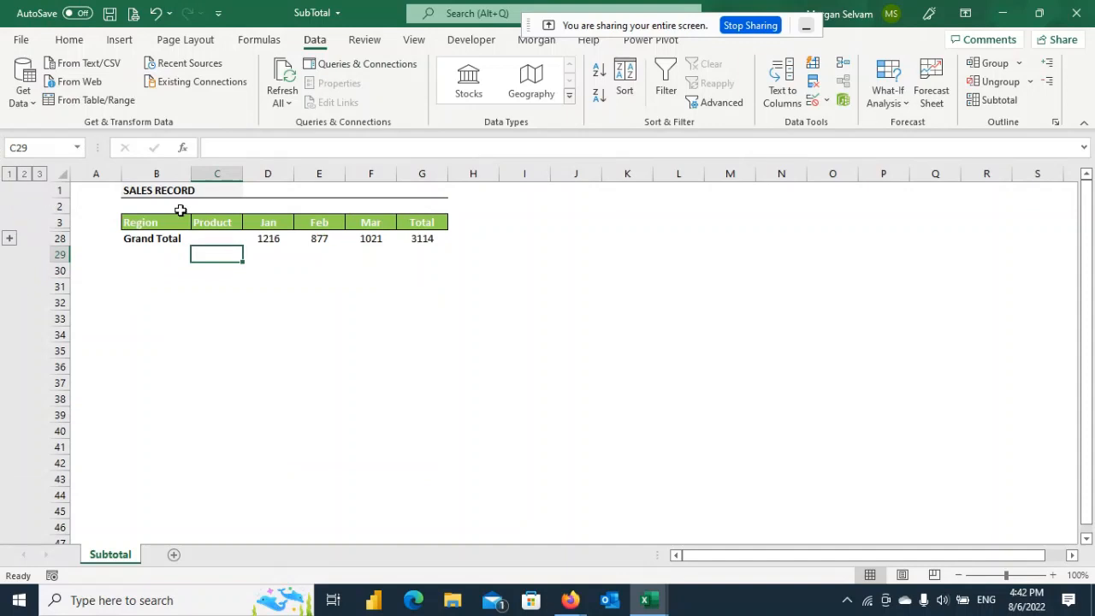
{"action": "left_click_drag", "start_coordinate": [248, 238], "coordinate": [422, 238]}
{"action": "left_click", "coordinate": [290, 259]}
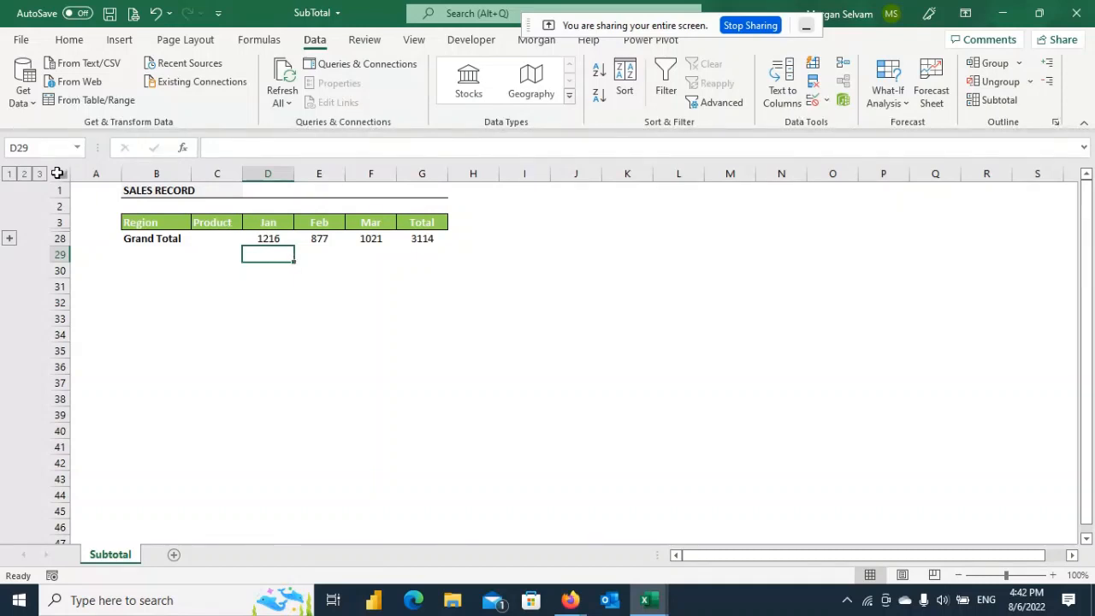
Step: Expand the outline through level 2 to level 3 and review all detail rows with their totals
{"action": "left_click", "coordinate": [24, 175]}
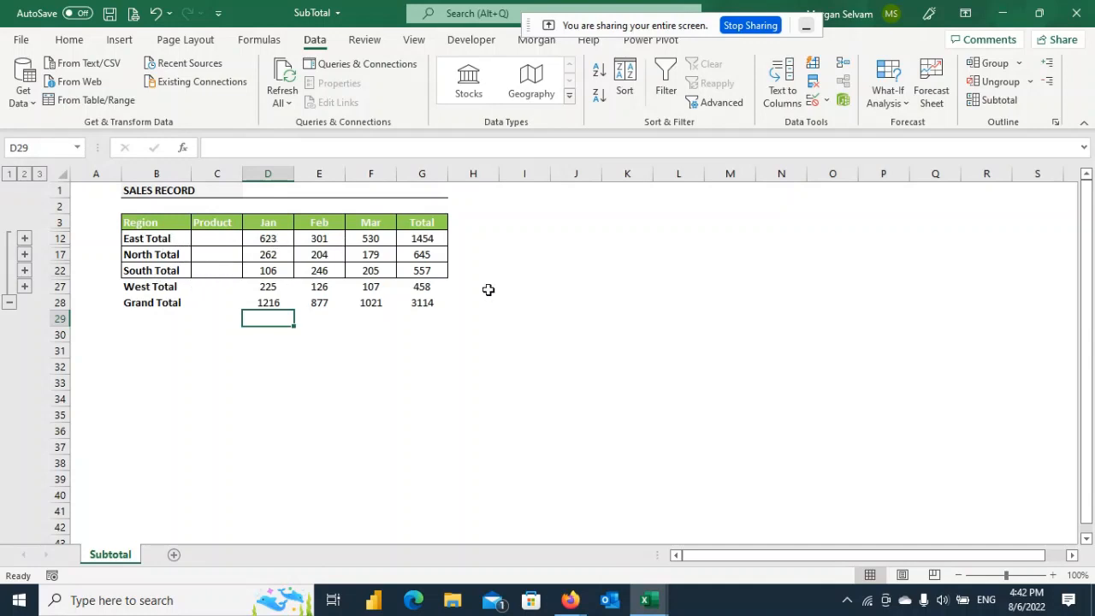
{"action": "left_click", "coordinate": [39, 174]}
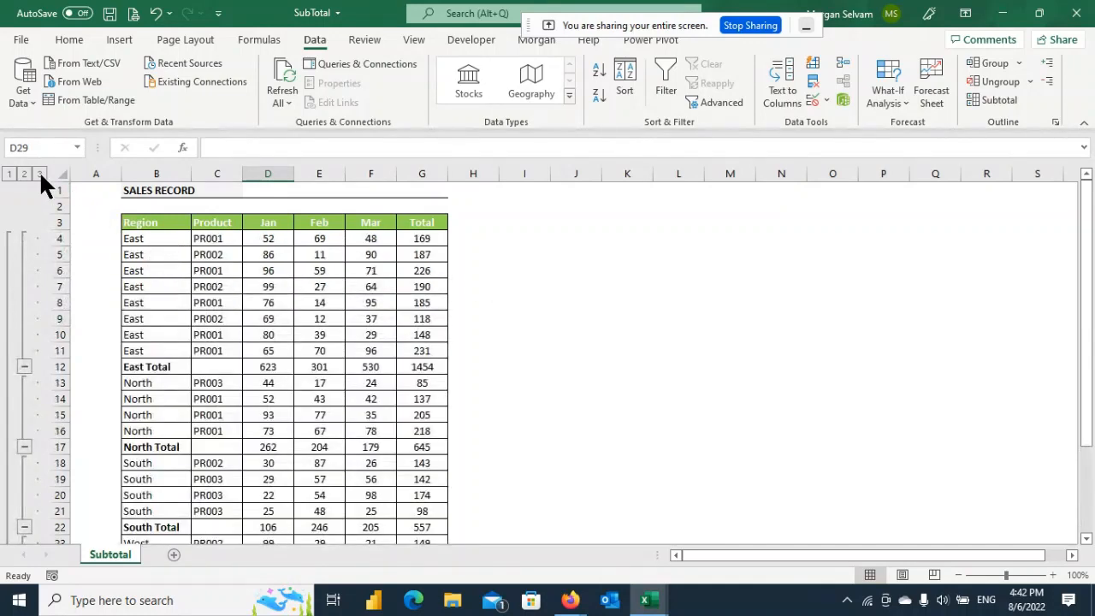
{"action": "scroll", "coordinate": [430, 302], "scroll_direction": "down", "scroll_amount": 3}
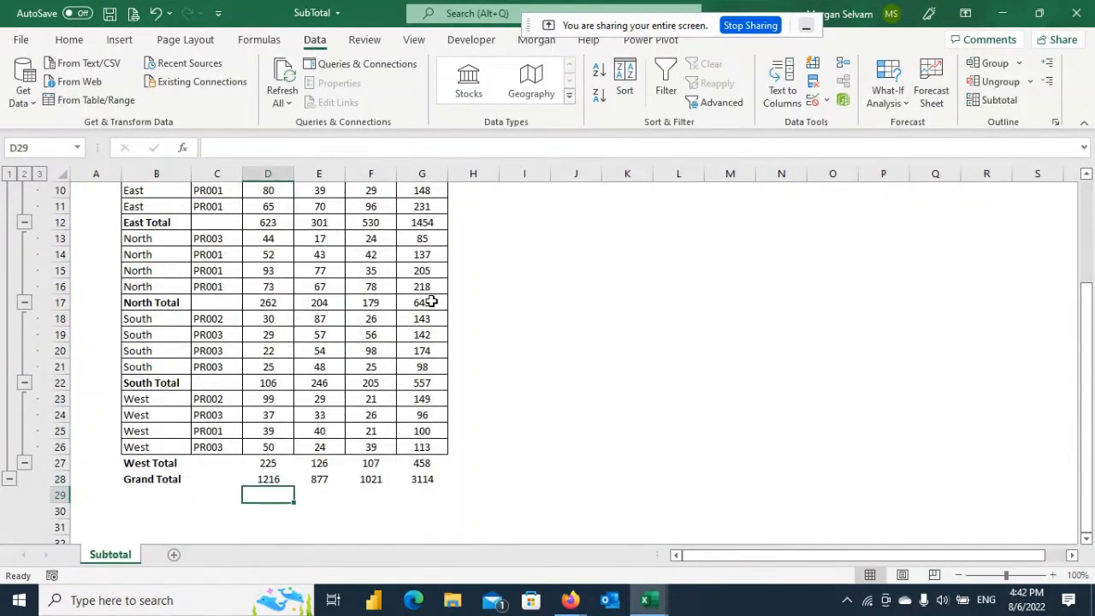
Step: Remove all region subtotals from the sales record and check the plain list down to its last rows
{"action": "scroll", "coordinate": [431, 302], "scroll_direction": "up", "scroll_amount": 3}
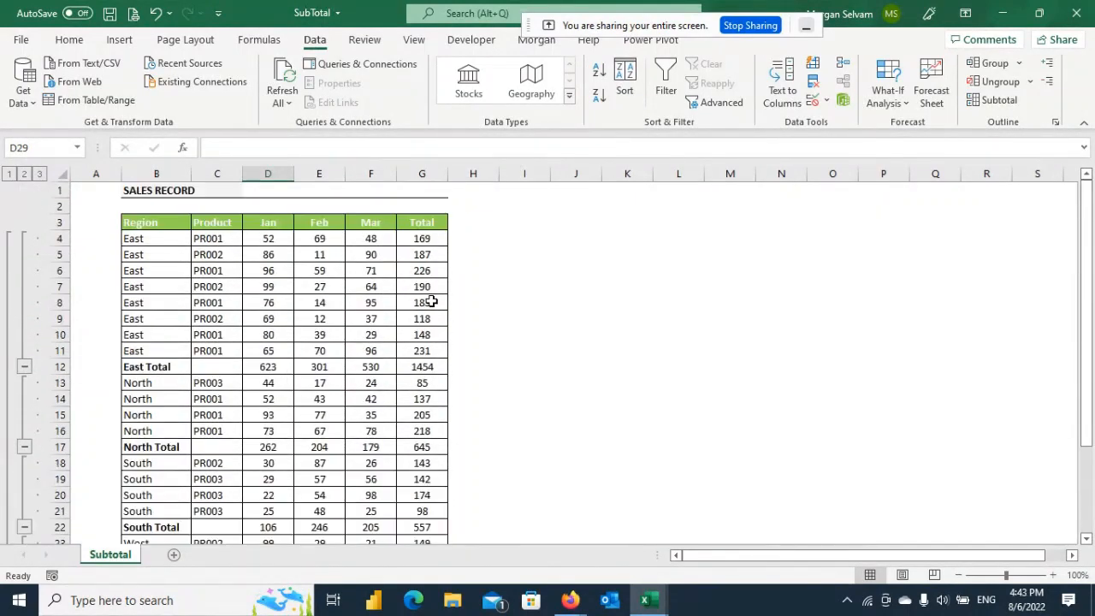
{"action": "left_click", "coordinate": [431, 302]}
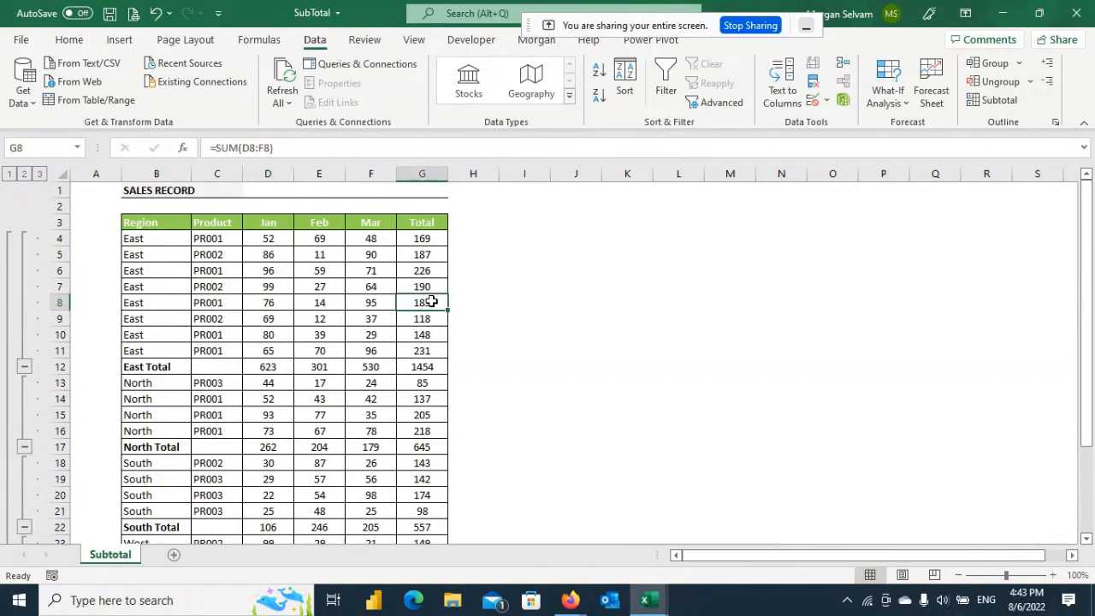
{"action": "left_click", "coordinate": [1018, 94]}
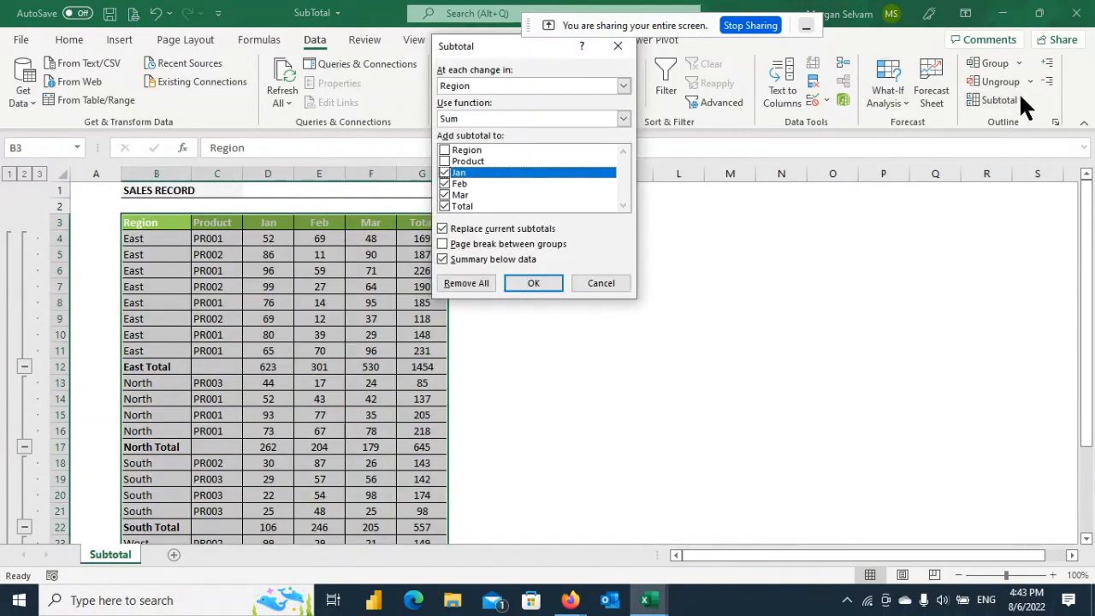
{"action": "left_click", "coordinate": [477, 283]}
{"action": "left_click", "coordinate": [252, 299]}
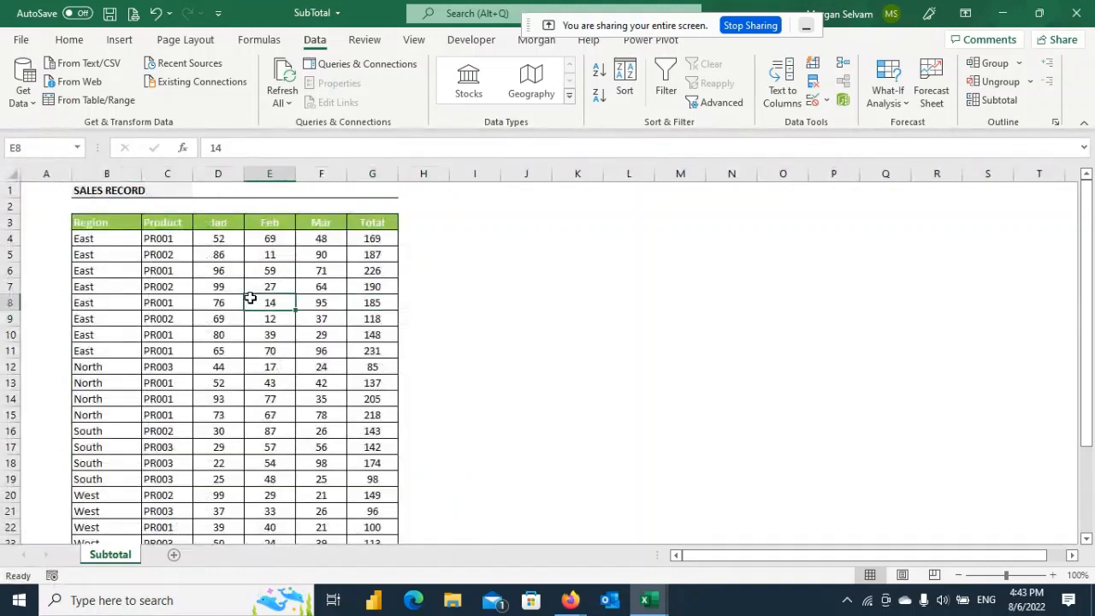
{"action": "scroll", "coordinate": [249, 297], "scroll_direction": "down", "scroll_amount": 5}
{"action": "scroll", "coordinate": [250, 298], "scroll_direction": "up", "scroll_amount": 5}
Step: Sort the sales records by Product in ascending order and review the regrouped PR001 rows
{"action": "left_click", "coordinate": [169, 256]}
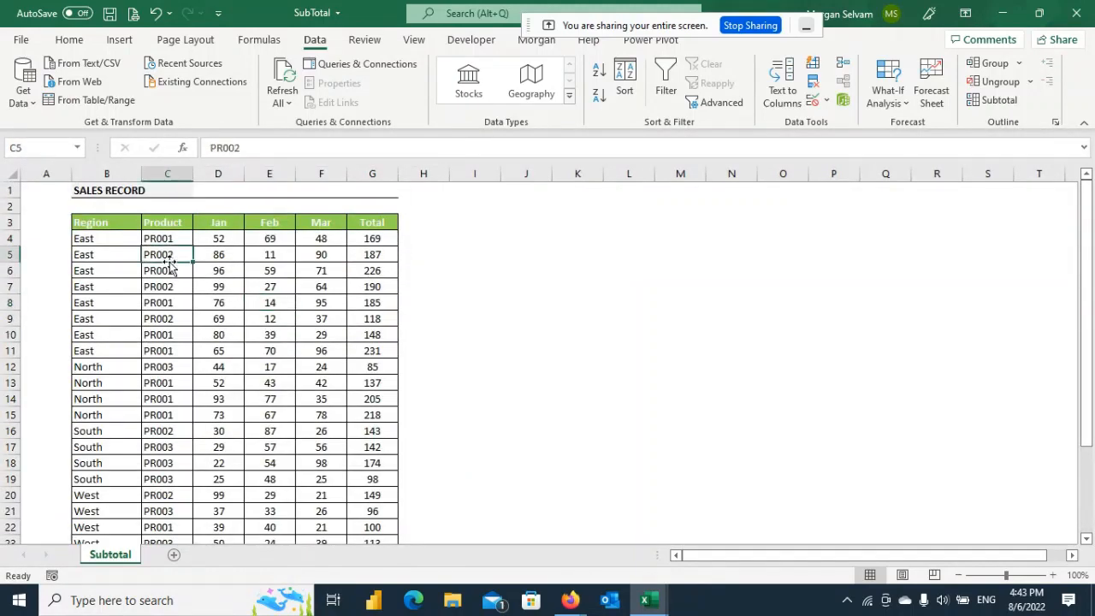
{"action": "left_click", "coordinate": [170, 224]}
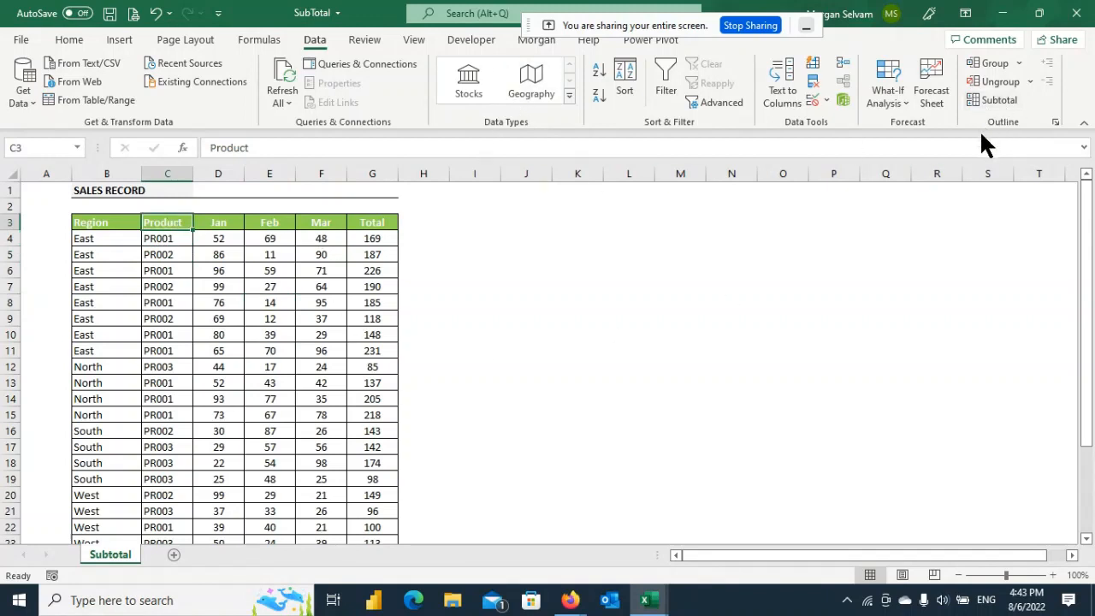
{"action": "left_click", "coordinate": [81, 39]}
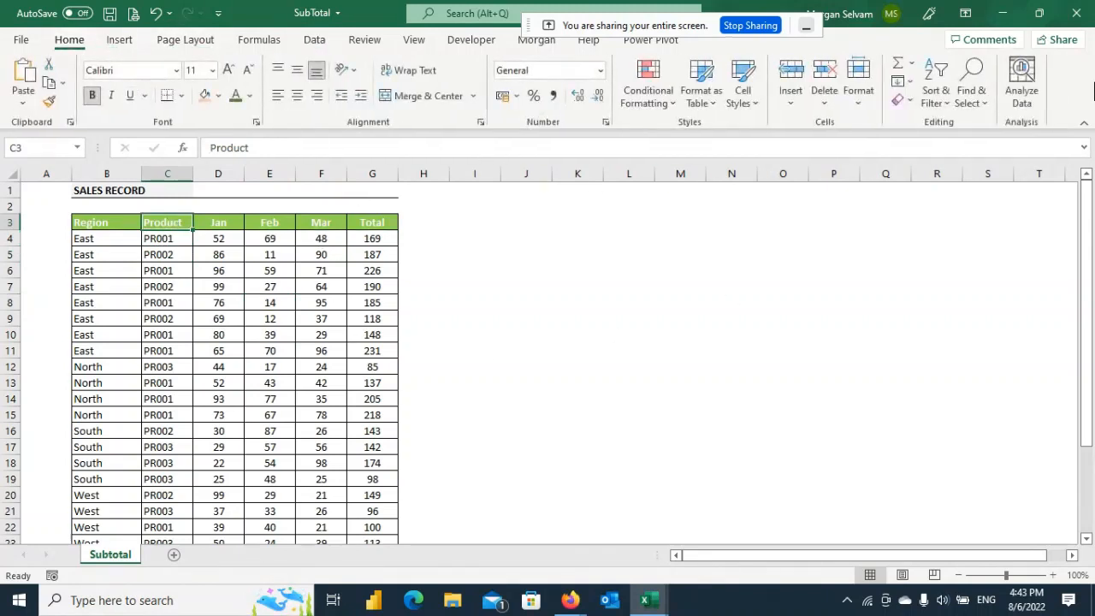
{"action": "left_click", "coordinate": [938, 101]}
{"action": "left_click", "coordinate": [947, 123]}
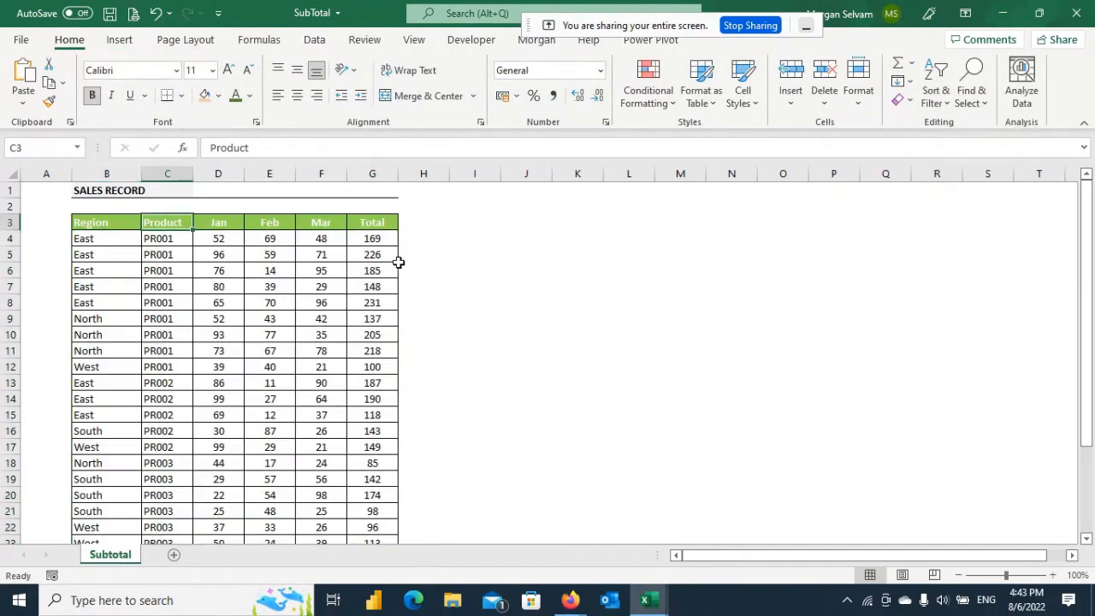
{"action": "scroll", "coordinate": [398, 263], "scroll_direction": "down", "scroll_amount": 3}
{"action": "scroll", "coordinate": [397, 263], "scroll_direction": "up", "scroll_amount": 3}
{"action": "left_click_drag", "start_coordinate": [97, 240], "coordinate": [378, 347]}
{"action": "left_click", "coordinate": [201, 255]}
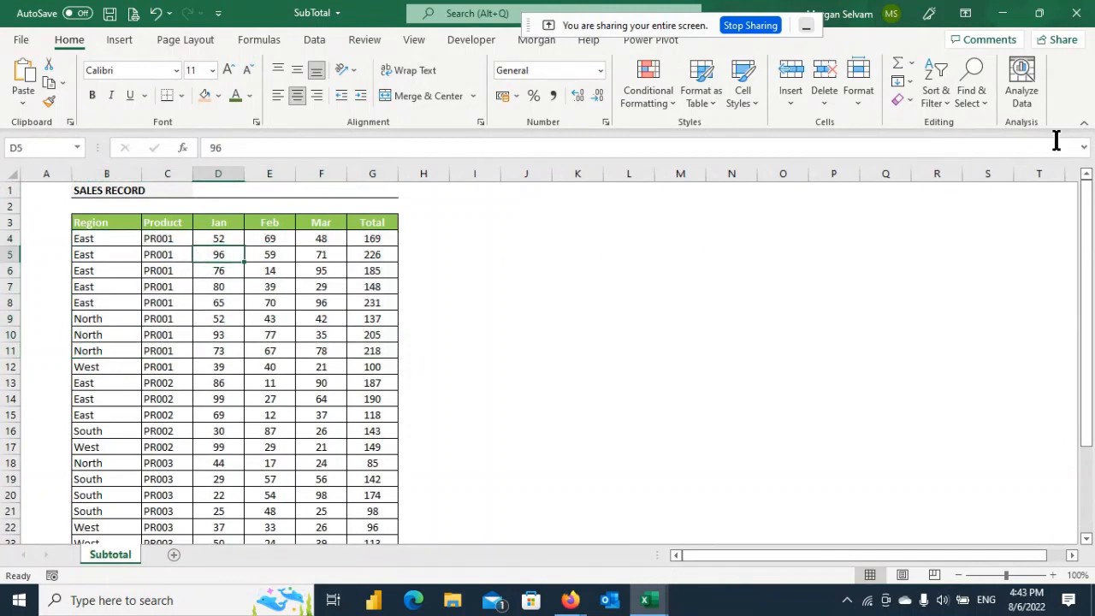
Step: Subtotal the records at each change in Region, summing only the Total column, and view the outline at level 2 and level 3
{"action": "left_click", "coordinate": [312, 39]}
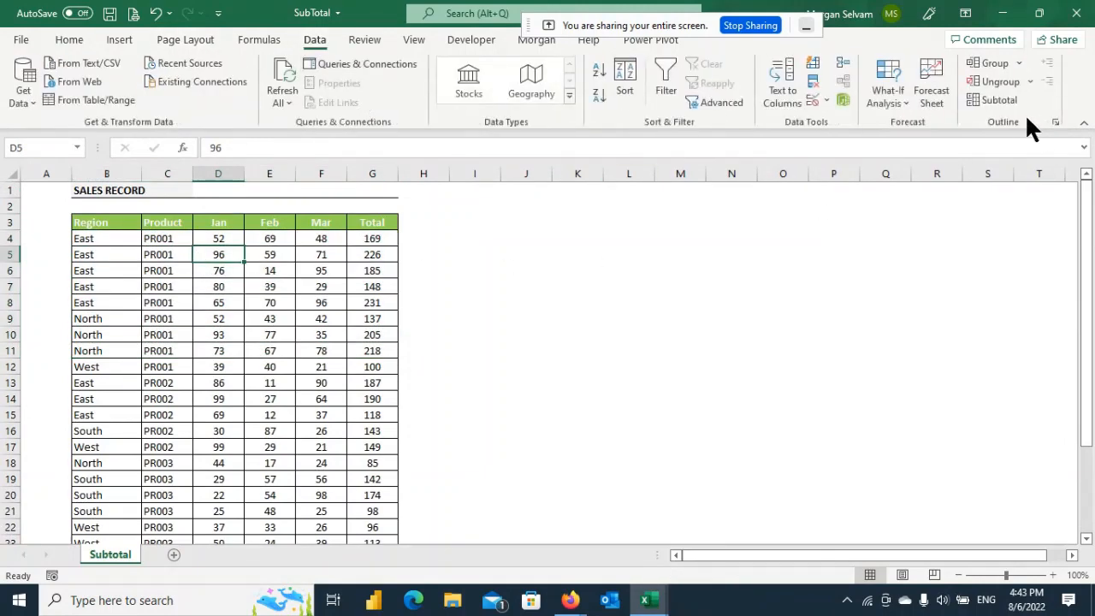
{"action": "left_click", "coordinate": [986, 98]}
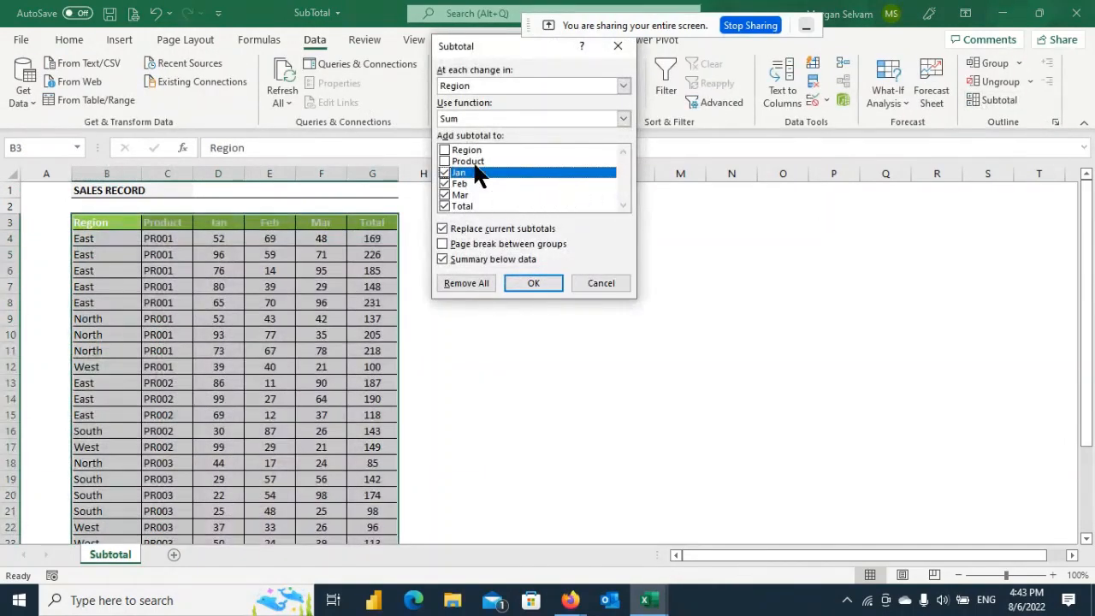
{"action": "left_click", "coordinate": [444, 173]}
{"action": "left_click", "coordinate": [444, 184]}
{"action": "left_click", "coordinate": [444, 195]}
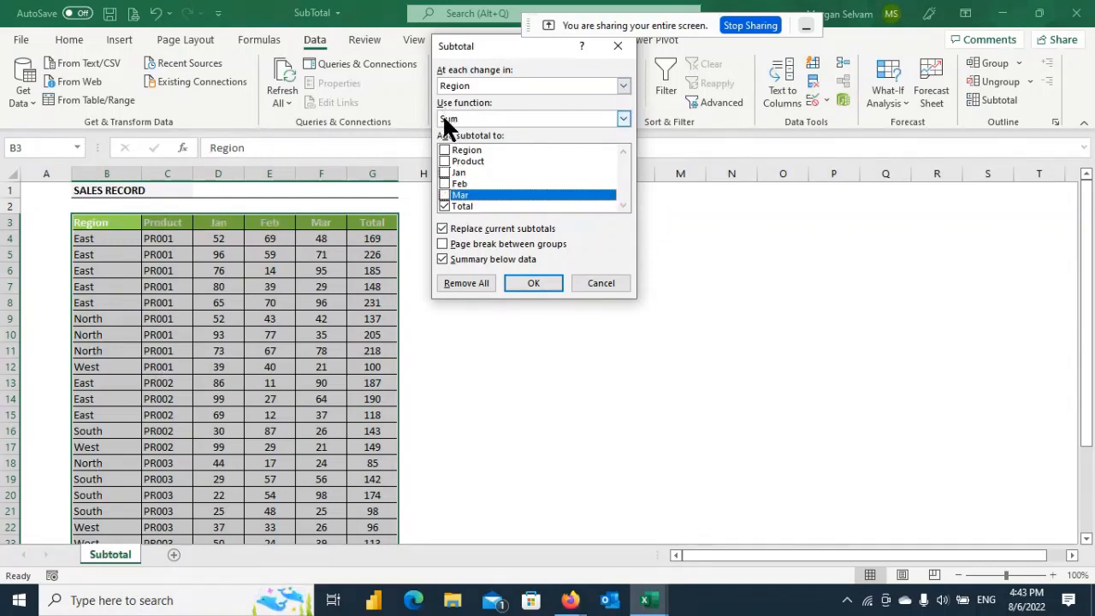
{"action": "left_click", "coordinate": [524, 278]}
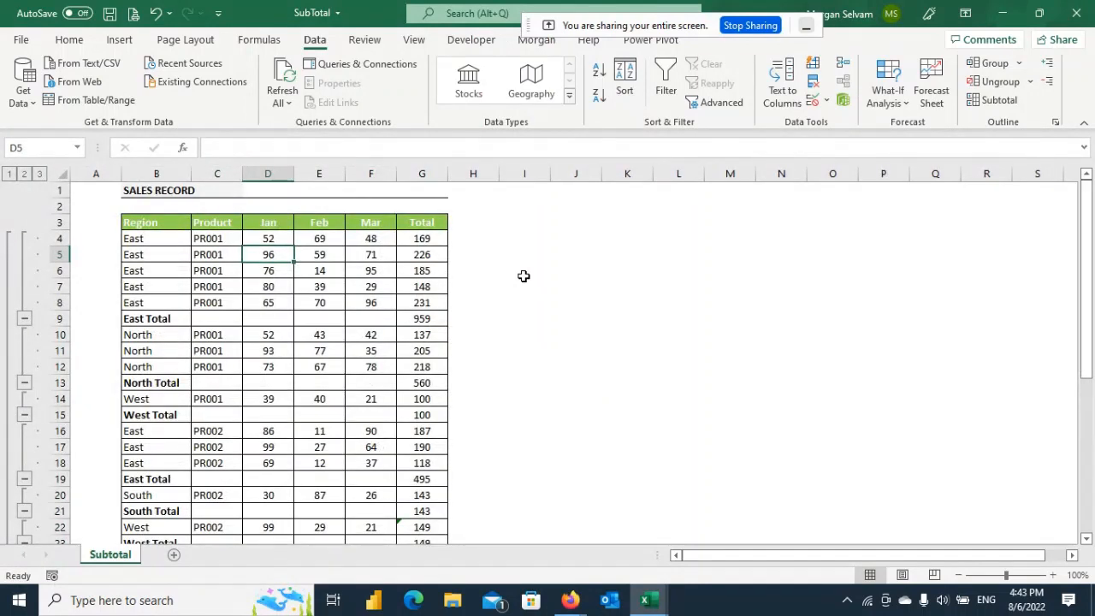
{"action": "left_click", "coordinate": [25, 175]}
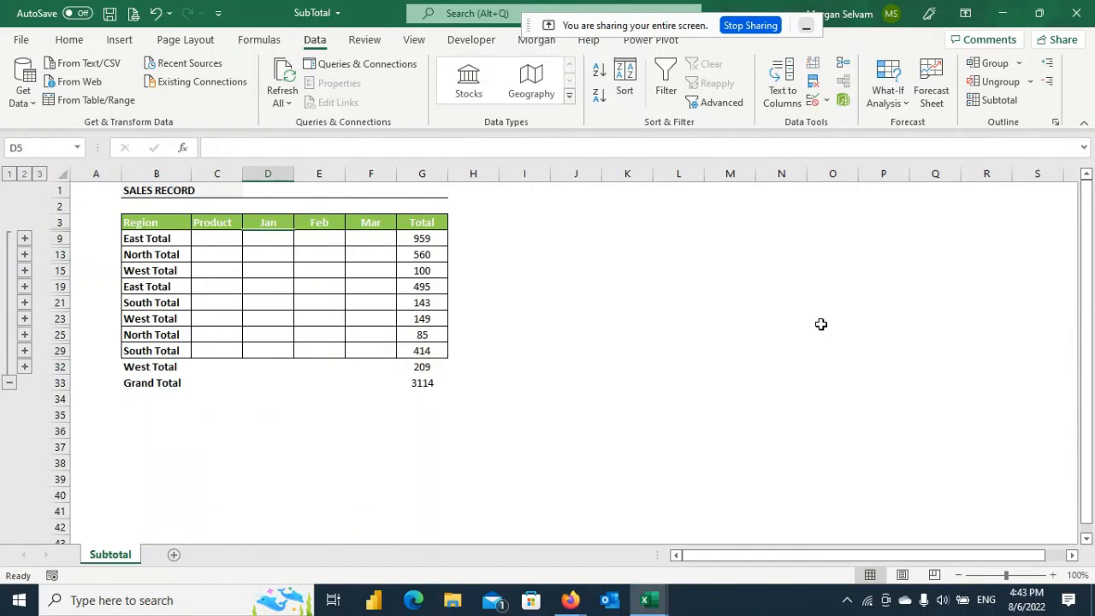
{"action": "left_click", "coordinate": [38, 175]}
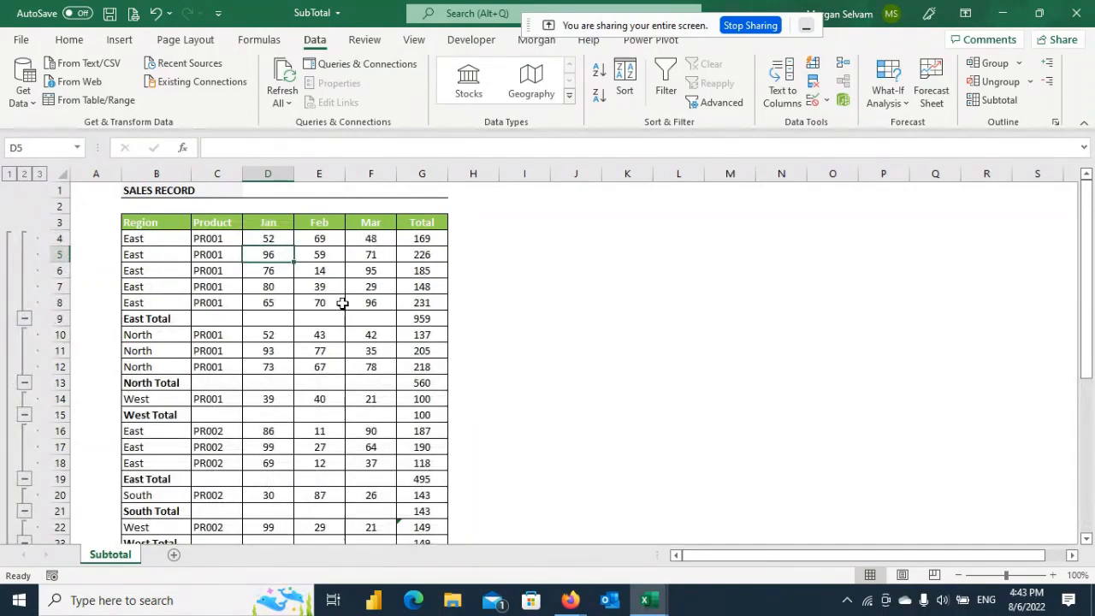
Step: Replace the current subtotals with a Sum of the Total column at each change in Product
{"action": "left_click", "coordinate": [368, 287]}
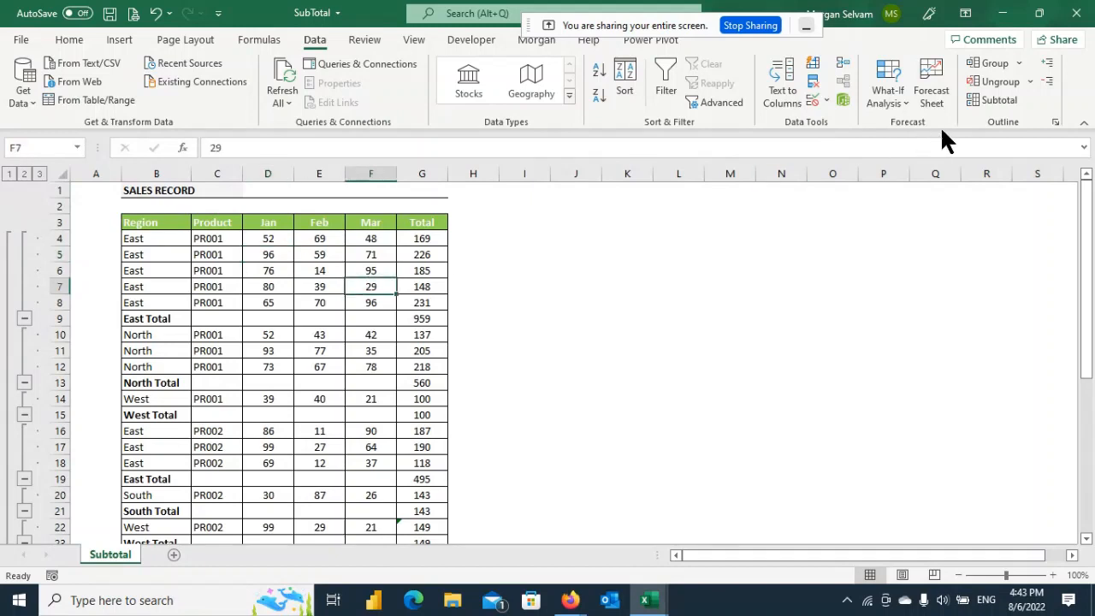
{"action": "left_click", "coordinate": [1004, 103]}
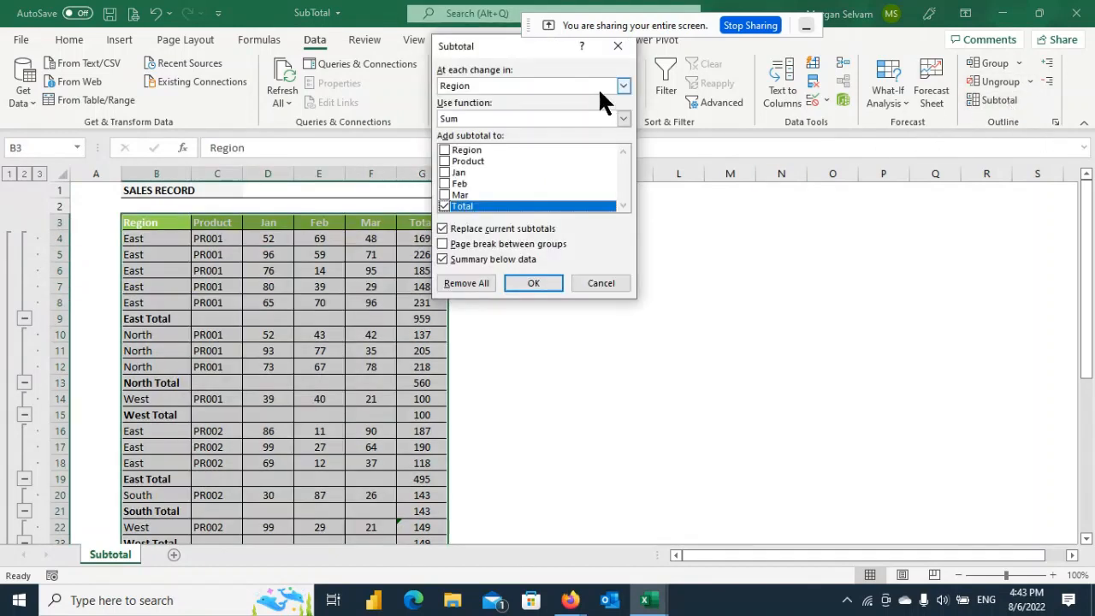
{"action": "left_click", "coordinate": [577, 85]}
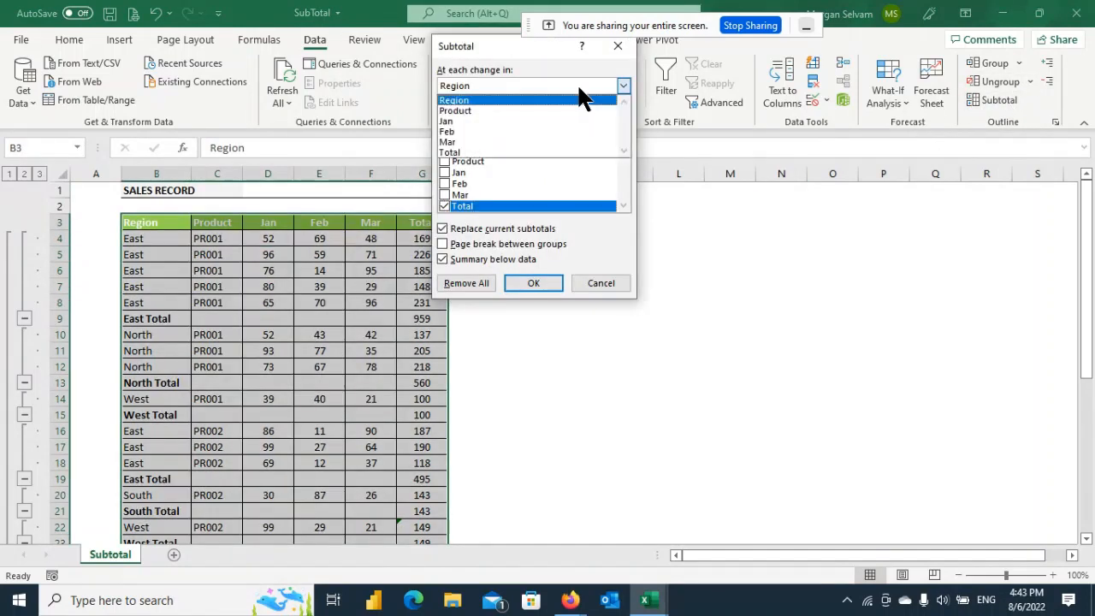
{"action": "left_click", "coordinate": [464, 110]}
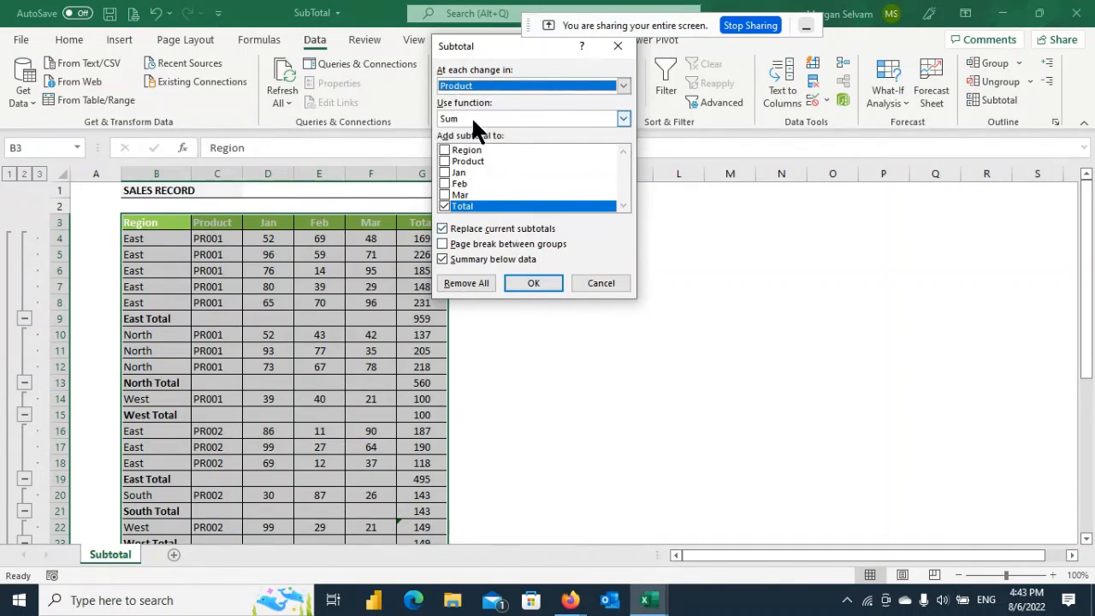
{"action": "left_click", "coordinate": [557, 284]}
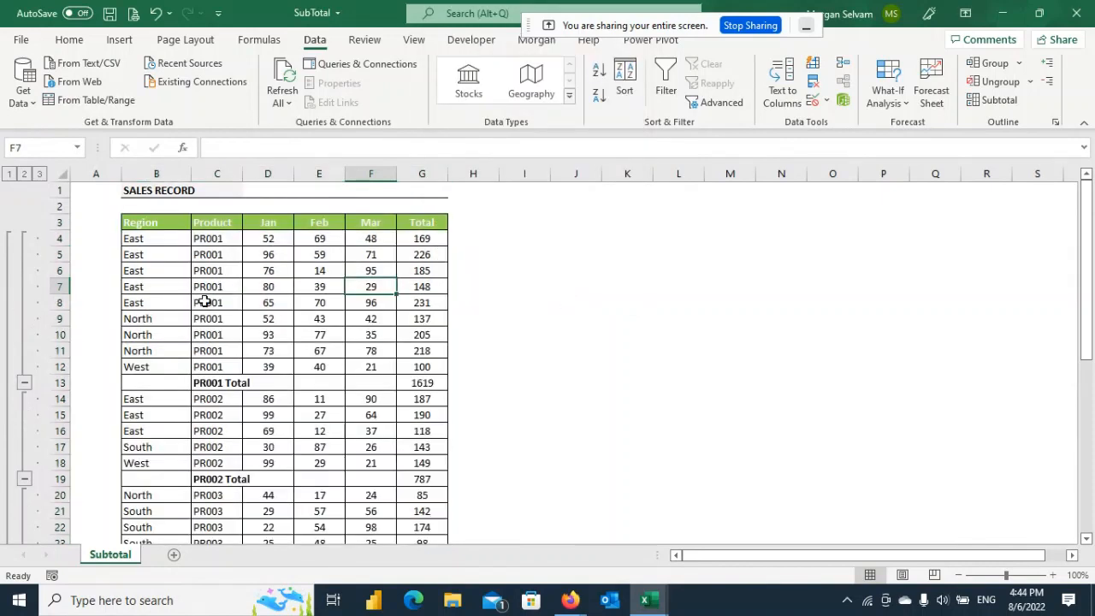
Step: Collapse the outline to level 2, widen the Product column to fit its labels, and inspect the PR001 to PR003 totals
{"action": "left_click", "coordinate": [24, 173]}
{"action": "left_click_drag", "start_coordinate": [242, 175], "coordinate": [267, 175]}
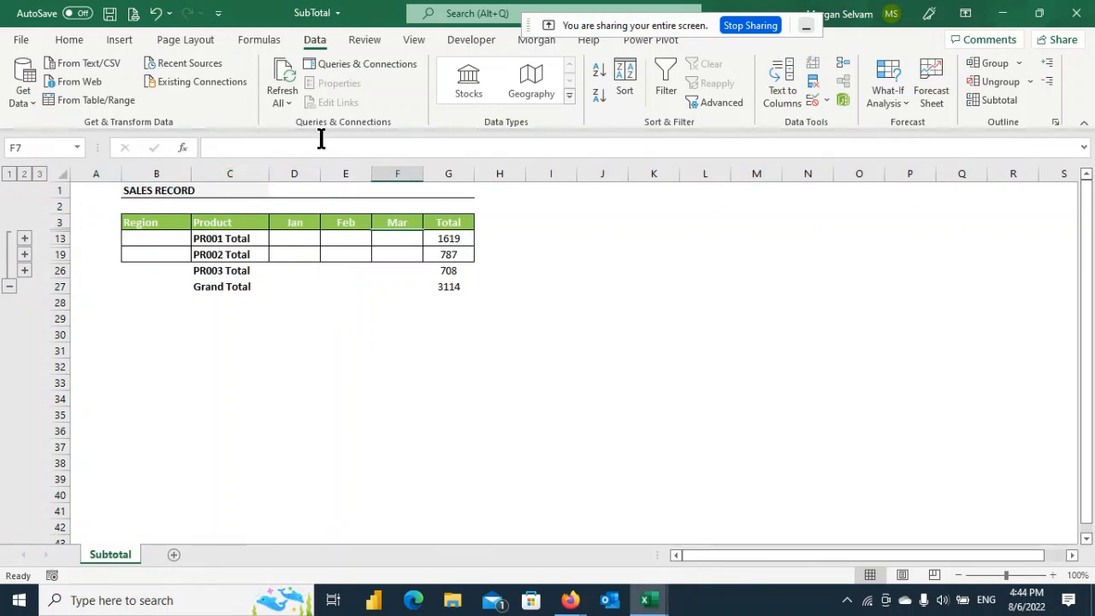
{"action": "left_click_drag", "start_coordinate": [459, 238], "coordinate": [466, 273]}
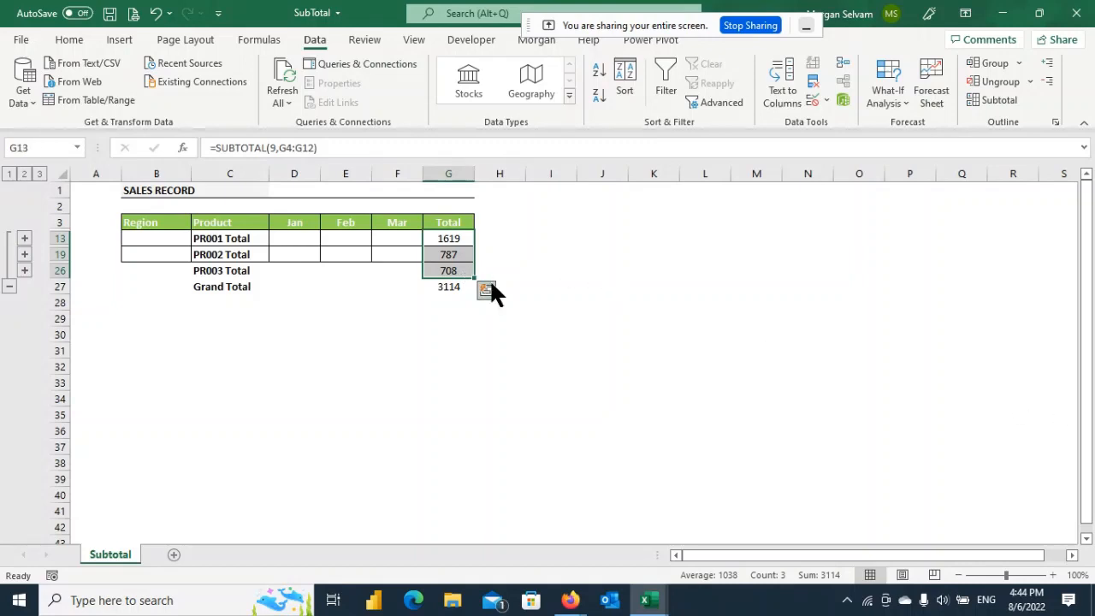
Step: Expand the outline to level 3 and redo the Product subtotals to also sum Jan, Feb and Mar alongside Total
{"action": "left_click", "coordinate": [38, 174]}
{"action": "left_click", "coordinate": [411, 334]}
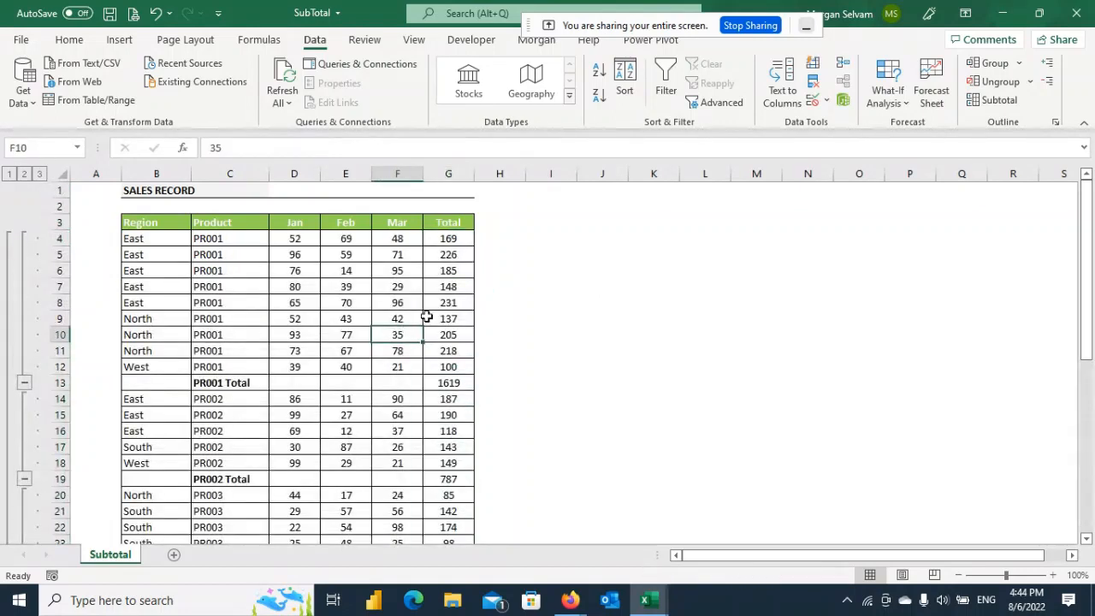
{"action": "left_click", "coordinate": [996, 100]}
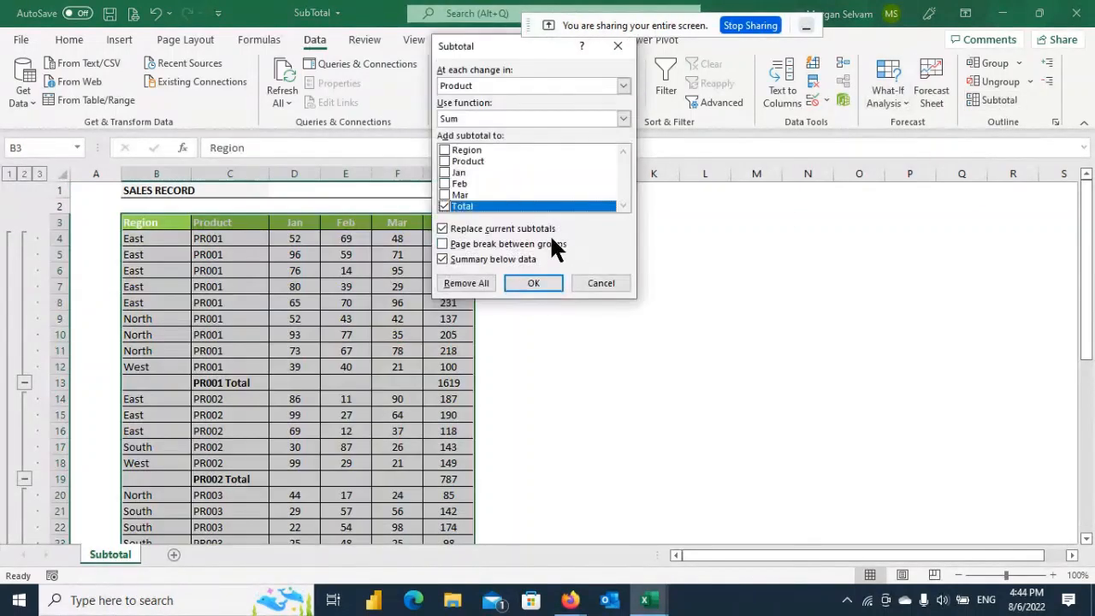
{"action": "left_click", "coordinate": [445, 172]}
{"action": "left_click", "coordinate": [445, 195]}
{"action": "left_click", "coordinate": [445, 183]}
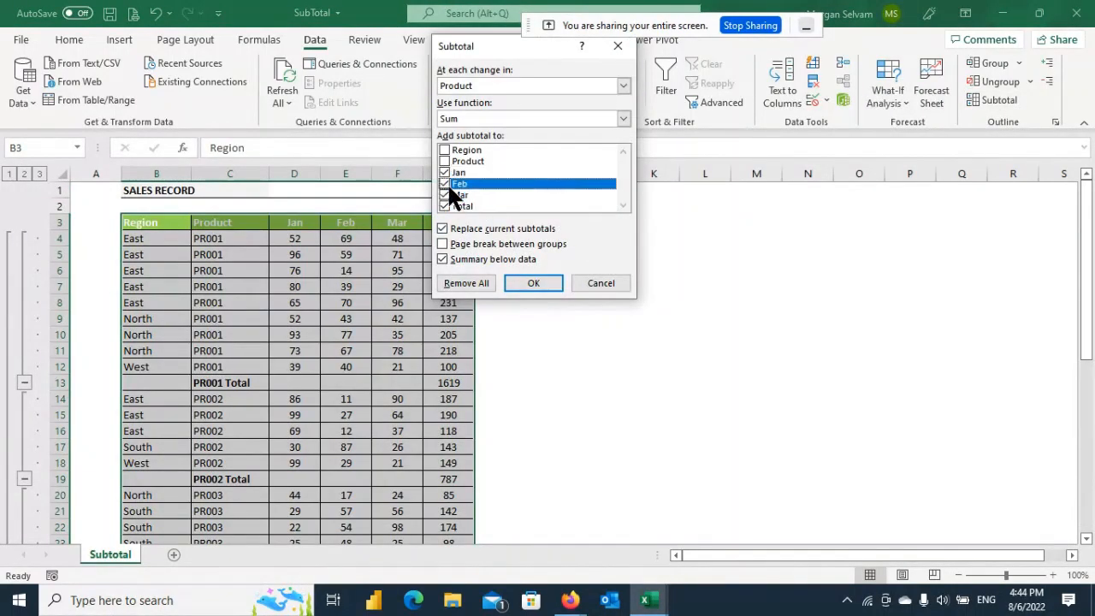
{"action": "left_click", "coordinate": [530, 281]}
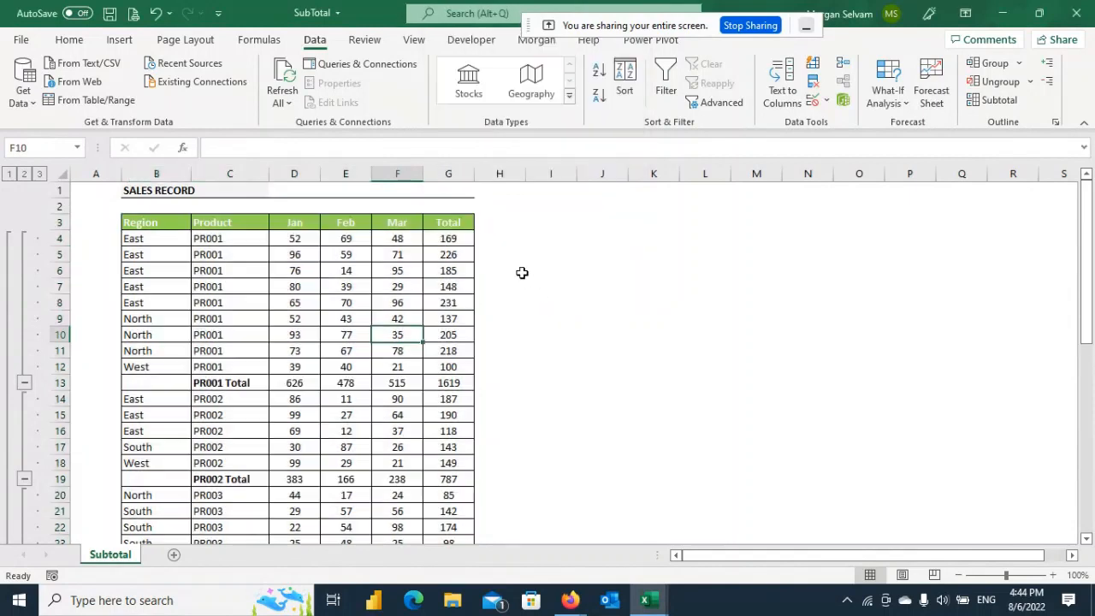
Step: Collapse the outline to level 2 and review the PR001 Total row from Jan to Mar
{"action": "left_click", "coordinate": [24, 174]}
{"action": "left_click_drag", "start_coordinate": [228, 240], "coordinate": [404, 240]}
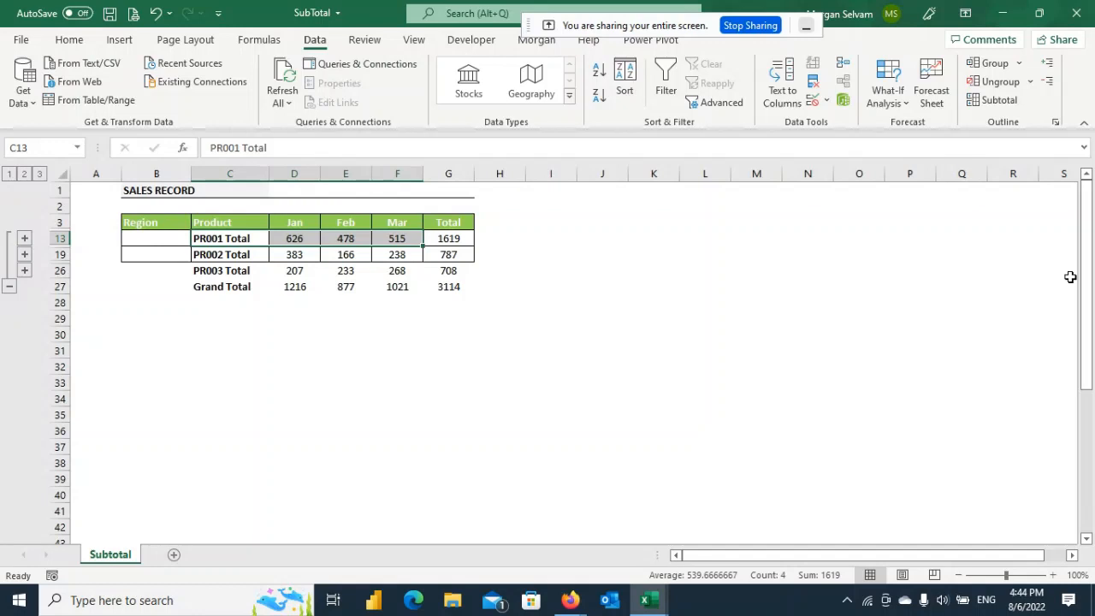
{"action": "left_click", "coordinate": [396, 206]}
Step: Insert a clustered column chart of the PR001 to PR003 totals for Jan to Mar and place it beside the table
{"action": "left_click_drag", "start_coordinate": [214, 223], "coordinate": [402, 272]}
{"action": "left_click", "coordinate": [120, 39]}
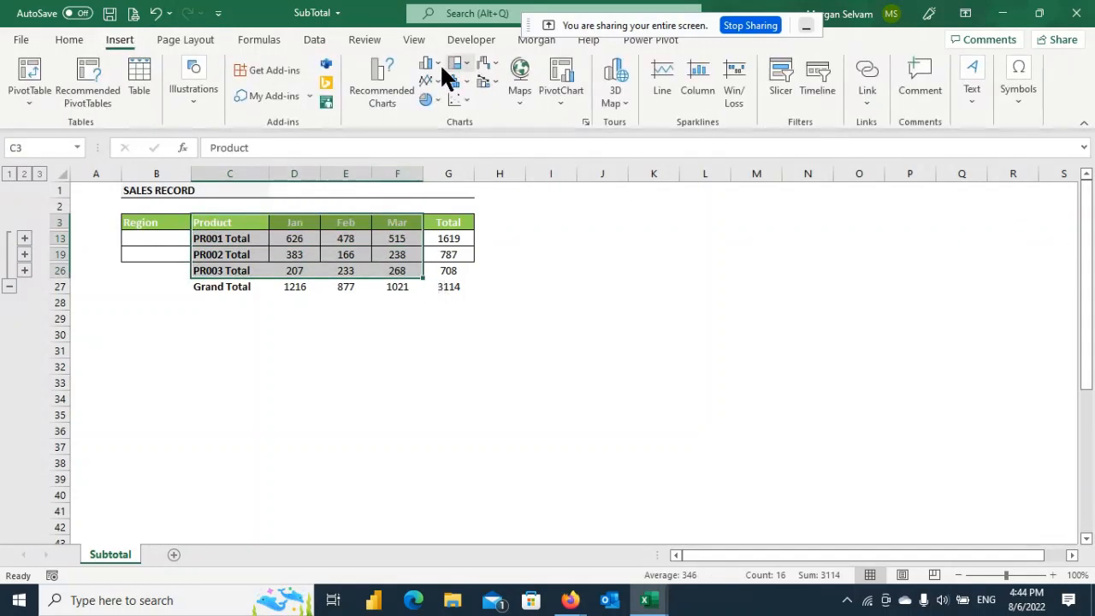
{"action": "left_click", "coordinate": [432, 67]}
{"action": "left_click", "coordinate": [440, 128]}
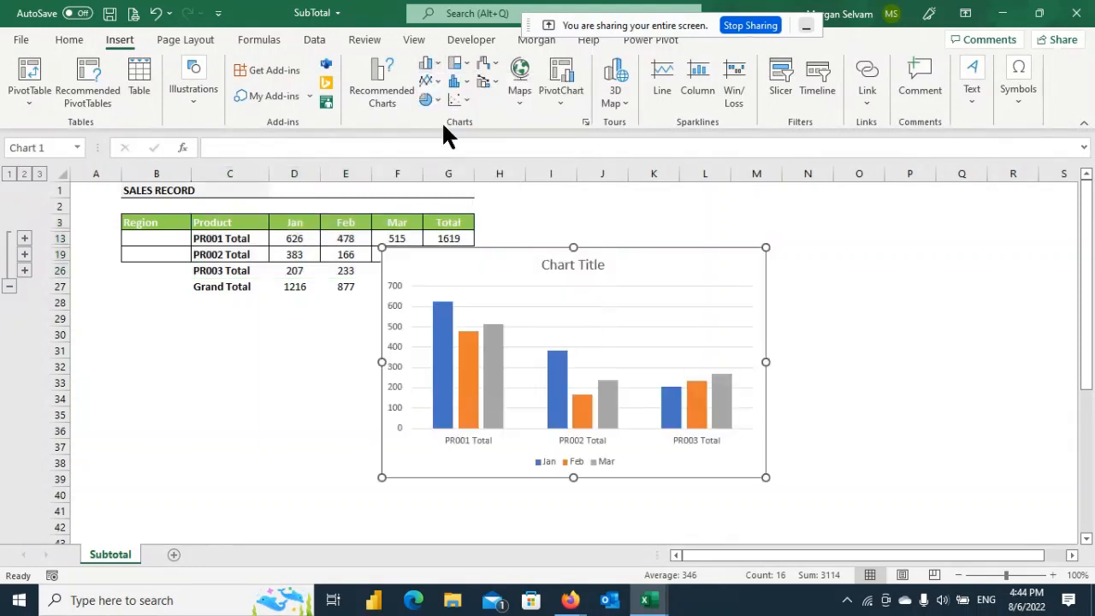
{"action": "left_click_drag", "start_coordinate": [562, 276], "coordinate": [683, 207]}
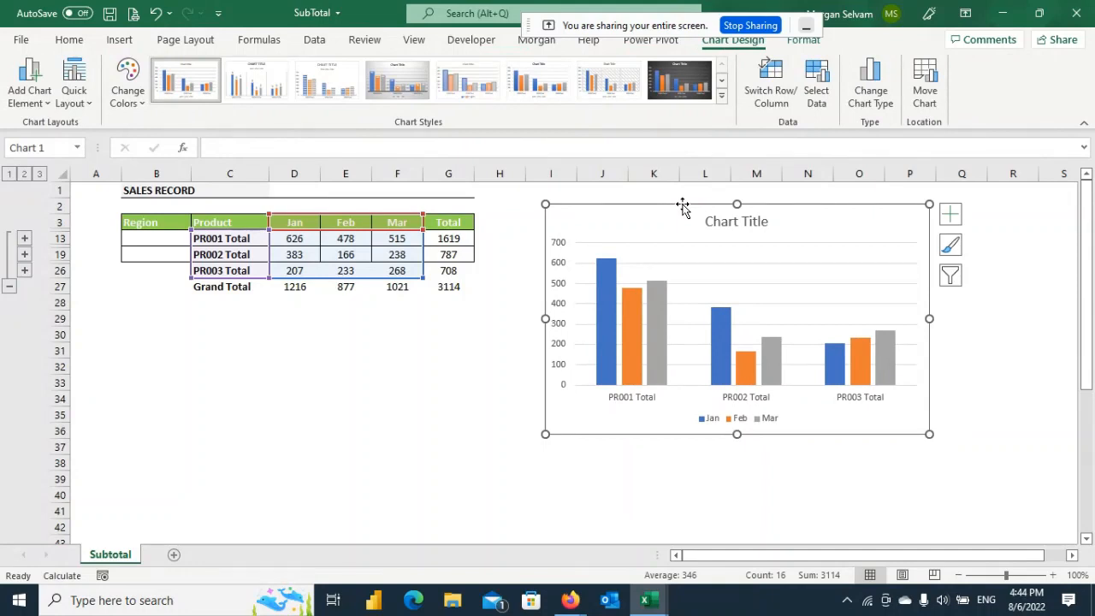
Step: Create a column chart of the whole product summary, including Total and Grand Total, on its own chart sheet
{"action": "left_click", "coordinate": [391, 242]}
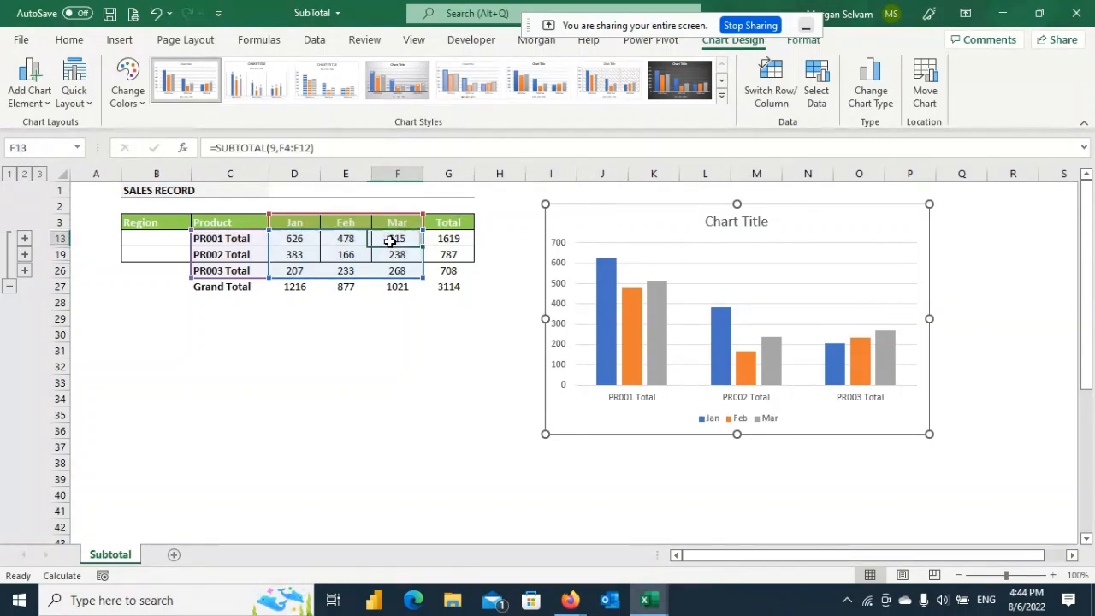
{"action": "key", "text": "F11"}
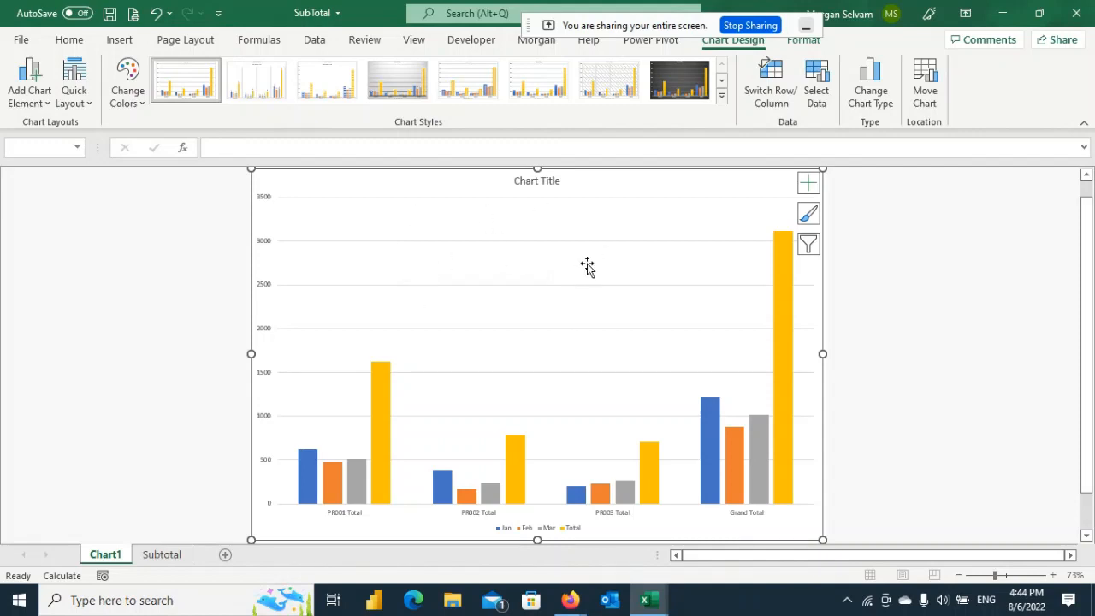
{"action": "left_click", "coordinate": [66, 41]}
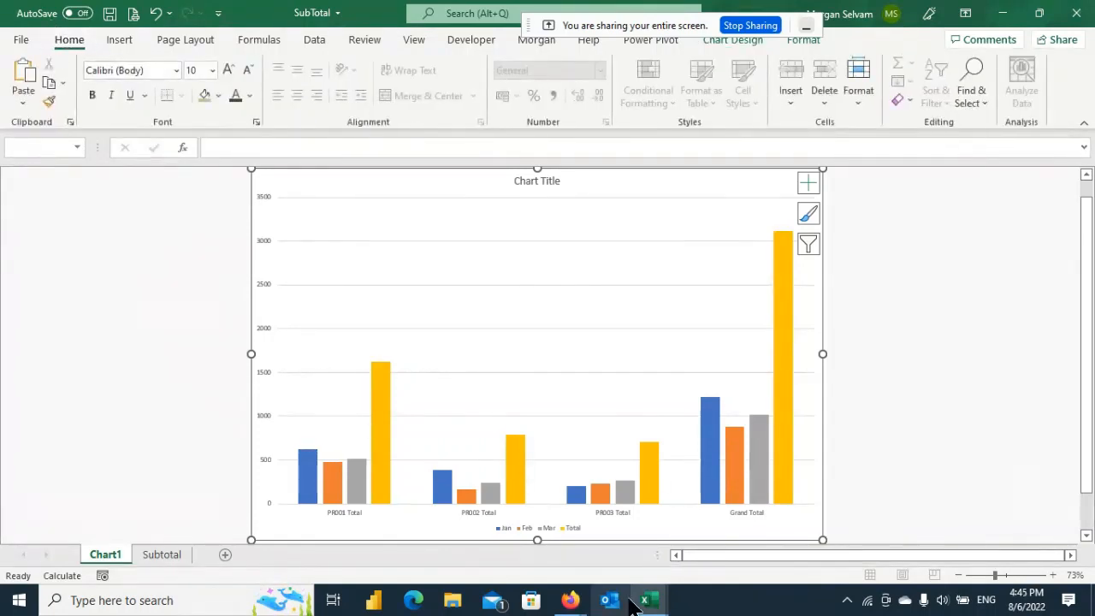
Step: Check the topic list in the Main Page workbook and return to the Subtotal sheet of the SubTotal workbook
{"action": "mouse_move", "coordinate": [645, 600]}
{"action": "left_click", "coordinate": [582, 526]}
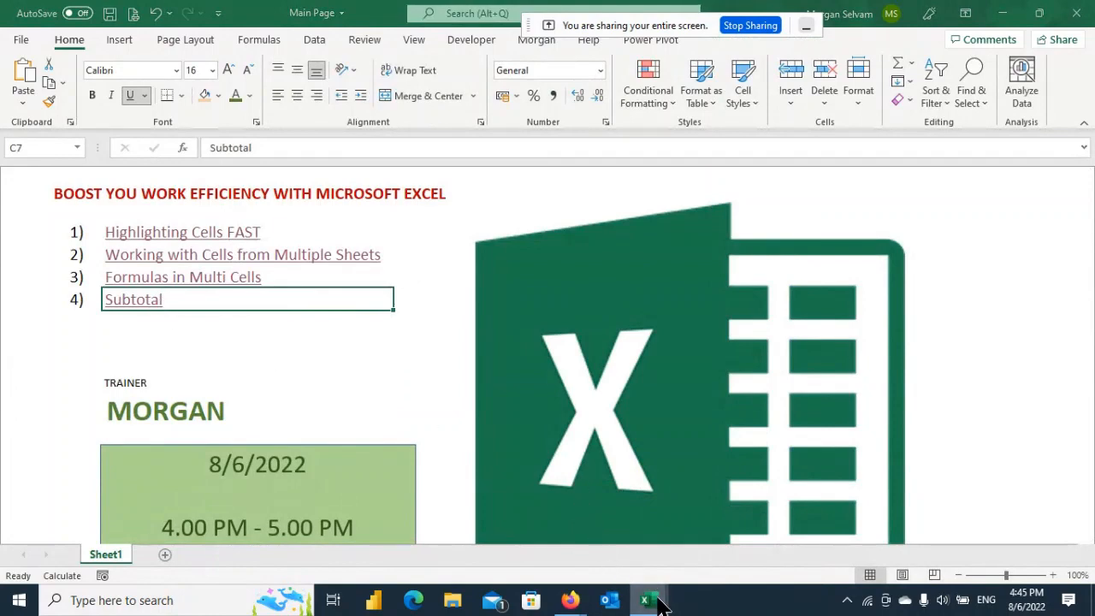
{"action": "mouse_move", "coordinate": [659, 604]}
{"action": "left_click", "coordinate": [710, 526]}
{"action": "left_click", "coordinate": [160, 555]}
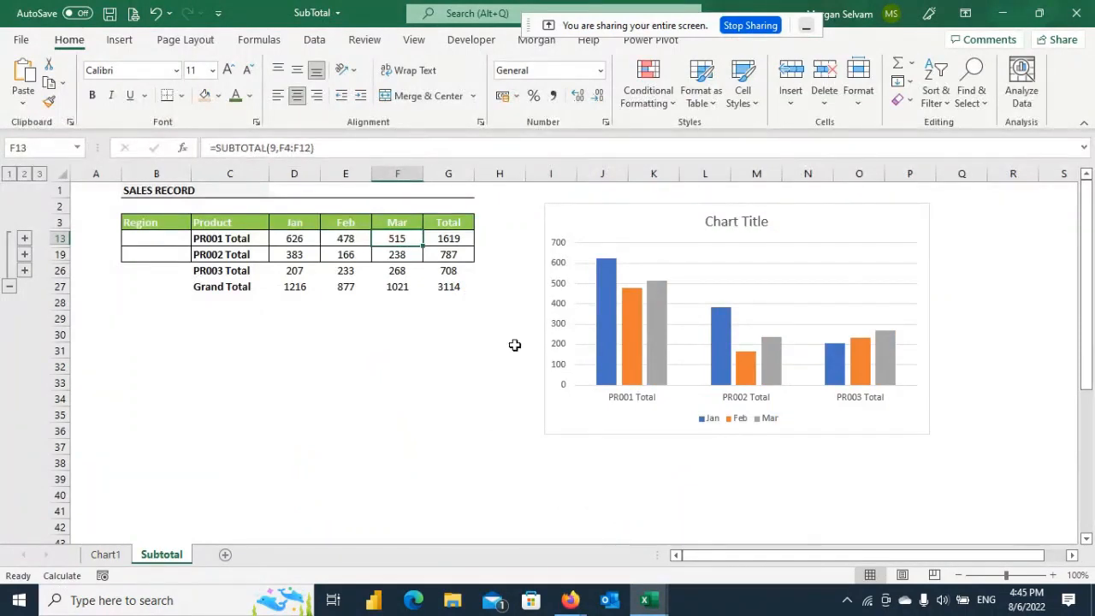
Step: Compare the PR001 Total row of the summary with its Jan, Feb and Mar columns in the chart
{"action": "mouse_move", "coordinate": [616, 312]}
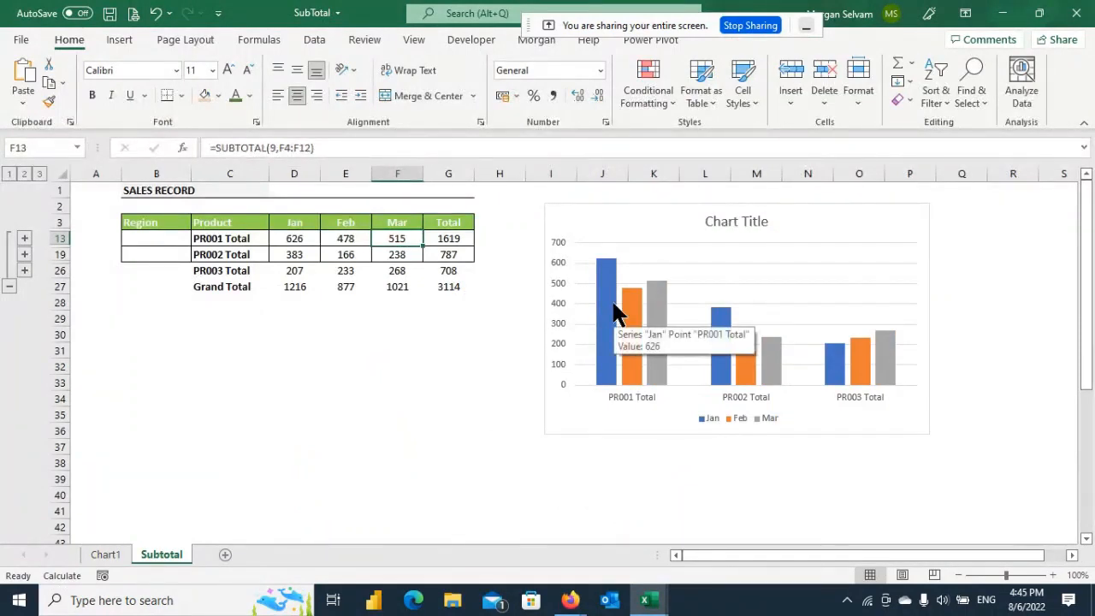
{"action": "left_click_drag", "start_coordinate": [230, 238], "coordinate": [456, 243]}
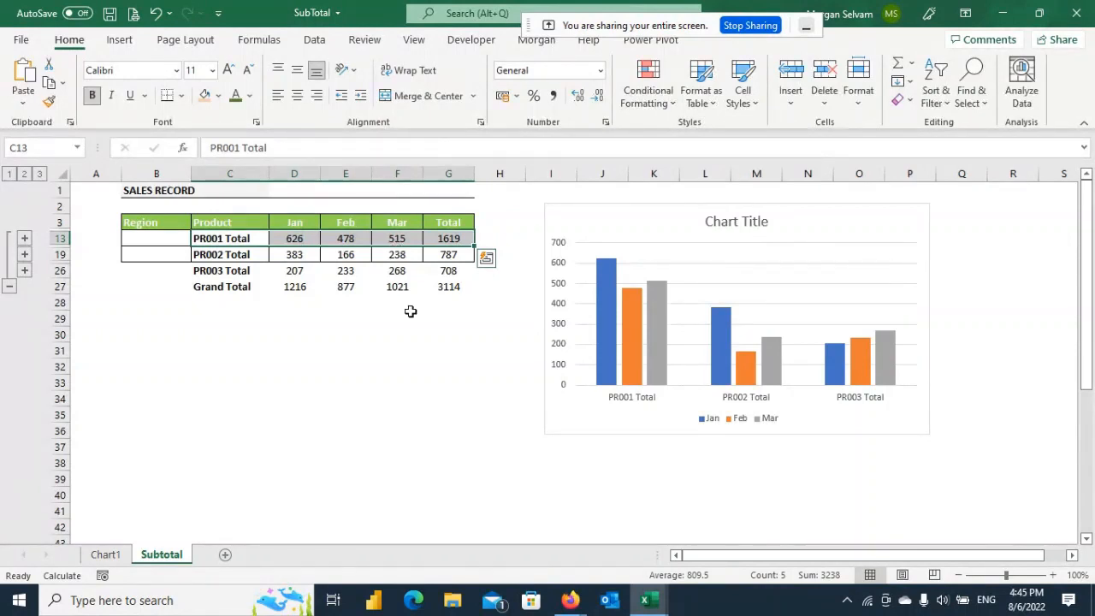
{"action": "left_click", "coordinate": [395, 333]}
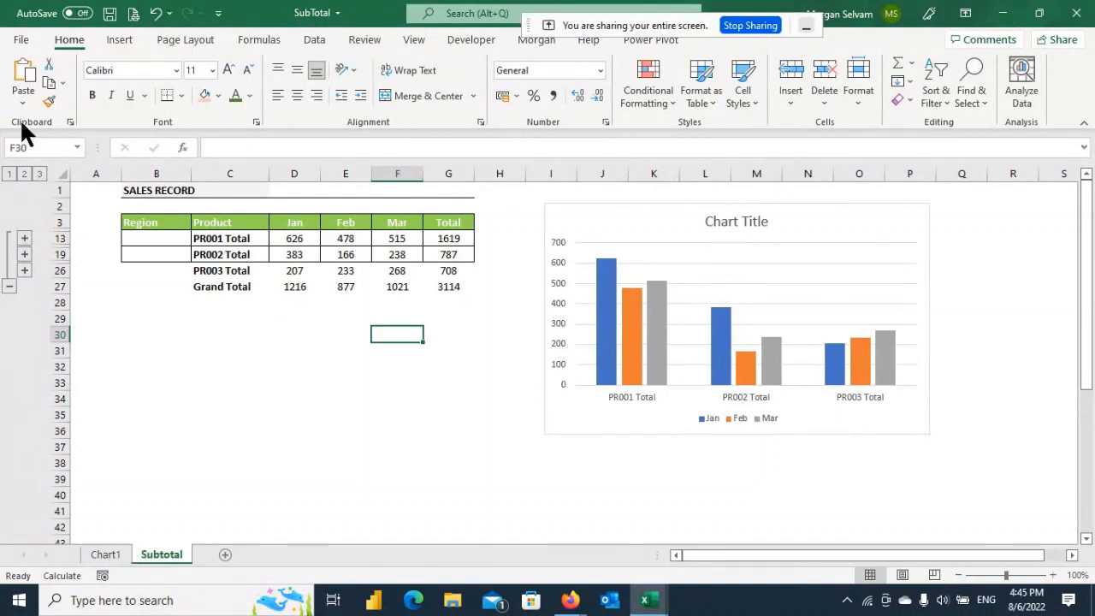
Step: Switch the outline between levels 3 and 2 to compare the chart's appearance, finishing with all detail rows expanded
{"action": "left_click", "coordinate": [39, 172]}
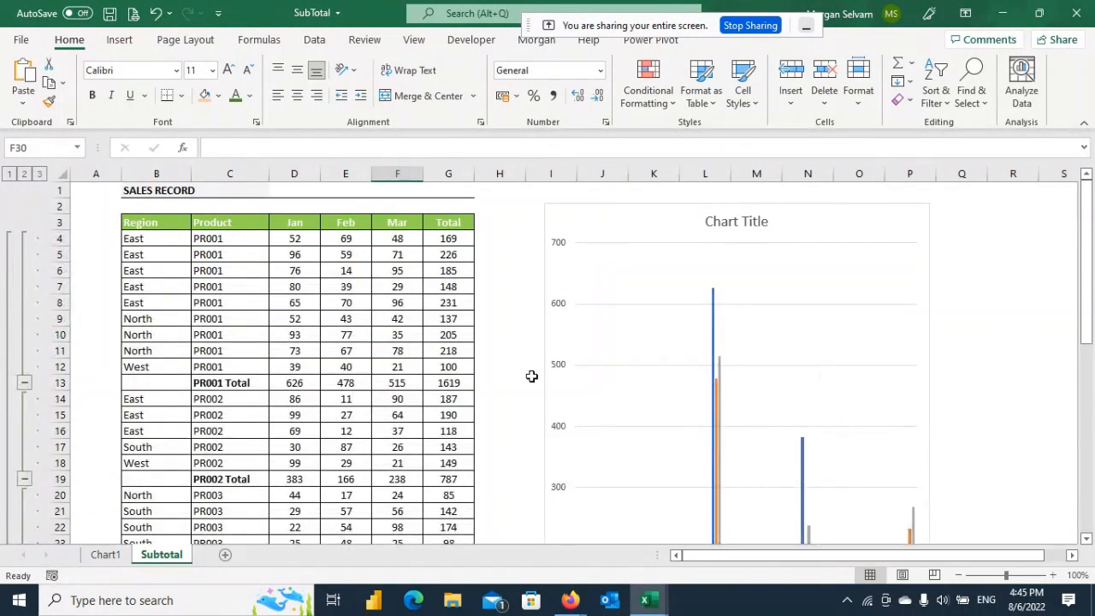
{"action": "left_click", "coordinate": [24, 173]}
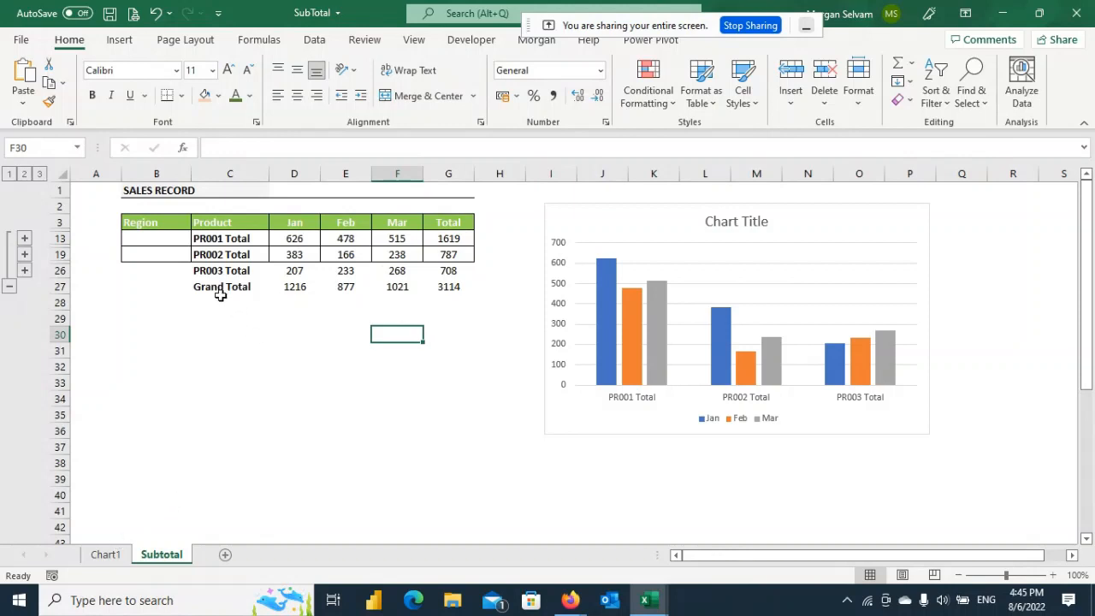
{"action": "left_click", "coordinate": [40, 173]}
Step: Remove all subtotals from the sales record table and delete the column chart beside it
{"action": "left_click", "coordinate": [350, 347]}
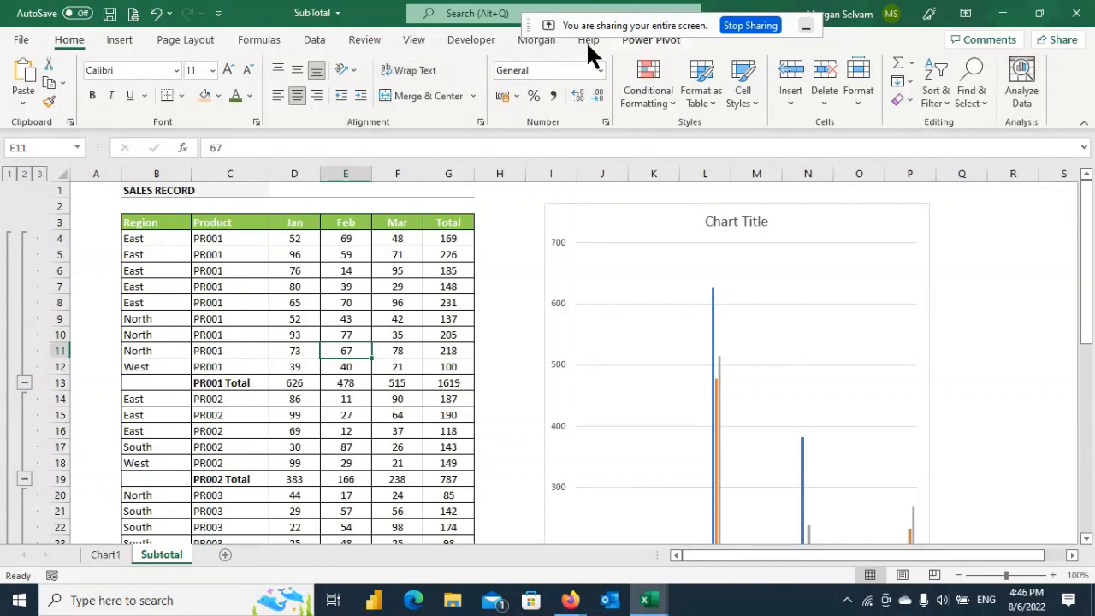
{"action": "left_click", "coordinate": [315, 40]}
{"action": "left_click", "coordinate": [1005, 97]}
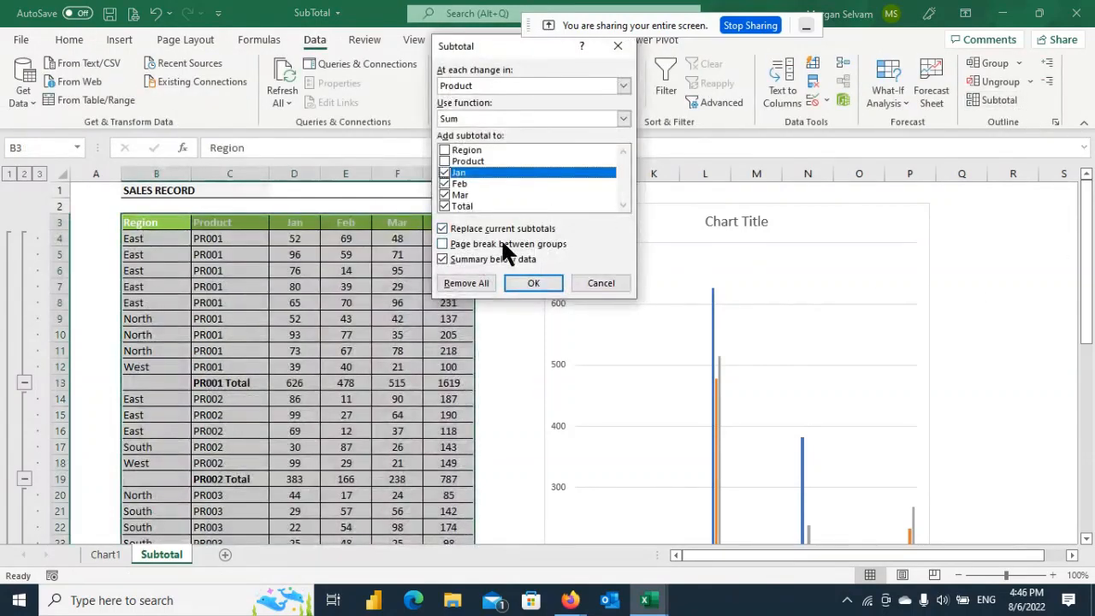
{"action": "left_click", "coordinate": [481, 284]}
{"action": "left_click", "coordinate": [721, 212]}
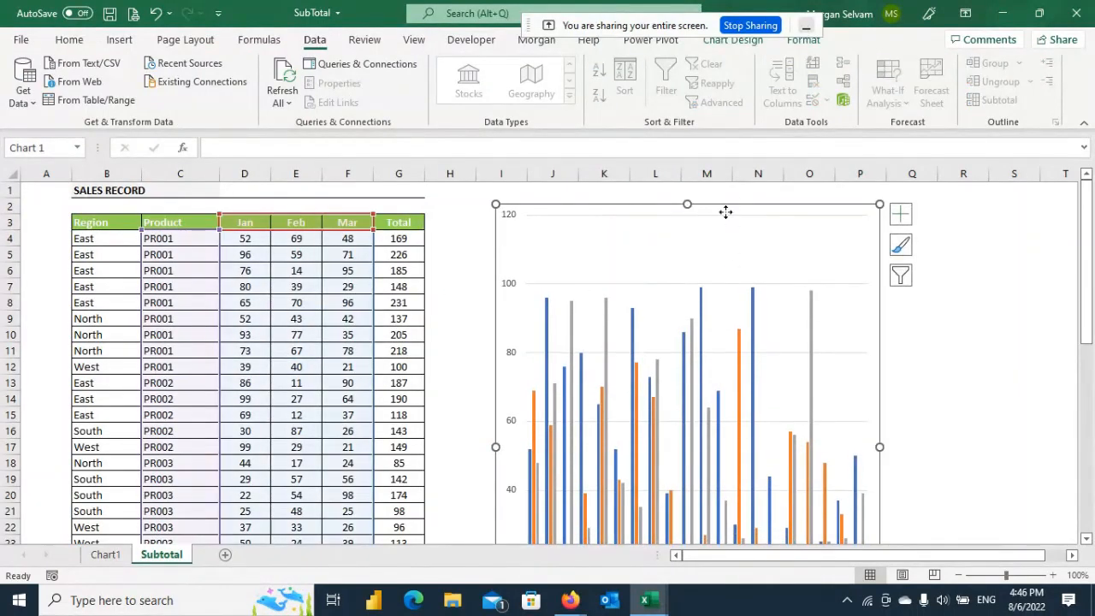
{"action": "key", "text": "Delete"}
Step: Examine the end of the sales table, including blank range B24:G29, the Total formula in G19 and the last record's figures
{"action": "scroll", "coordinate": [289, 350], "scroll_direction": "down", "scroll_amount": 4}
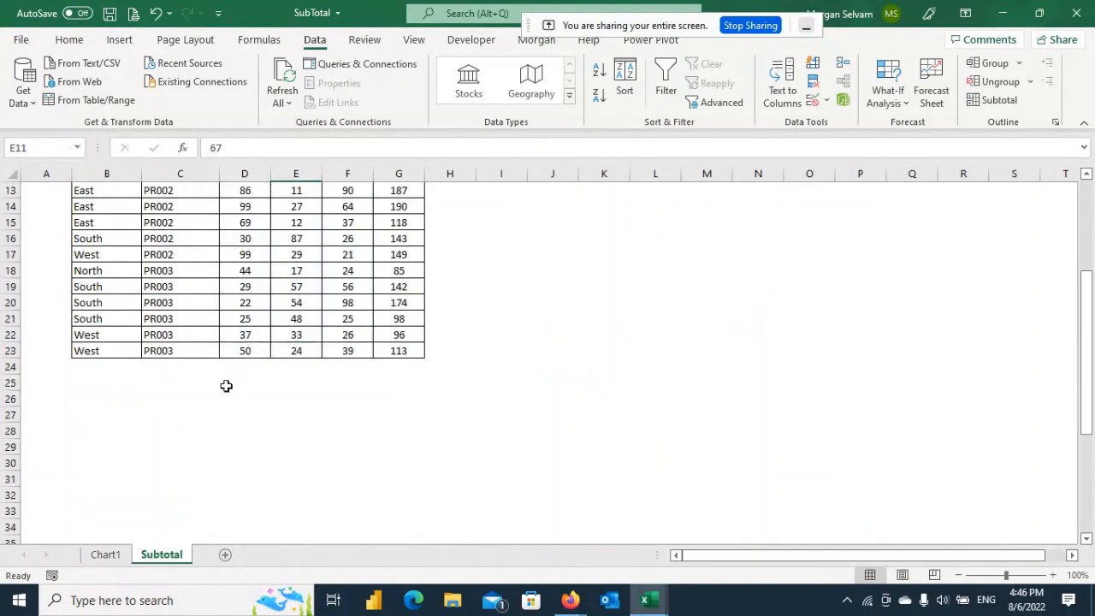
{"action": "scroll", "coordinate": [325, 219], "scroll_direction": "up", "scroll_amount": 4}
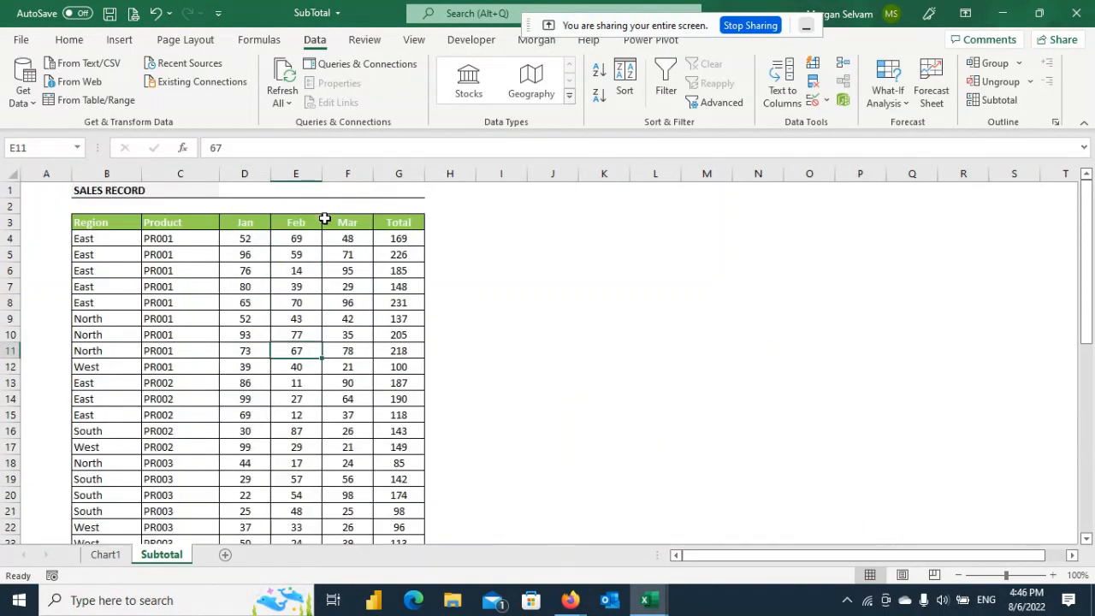
{"action": "scroll", "coordinate": [325, 219], "scroll_direction": "down", "scroll_amount": 3}
{"action": "left_click_drag", "start_coordinate": [90, 414], "coordinate": [398, 488]}
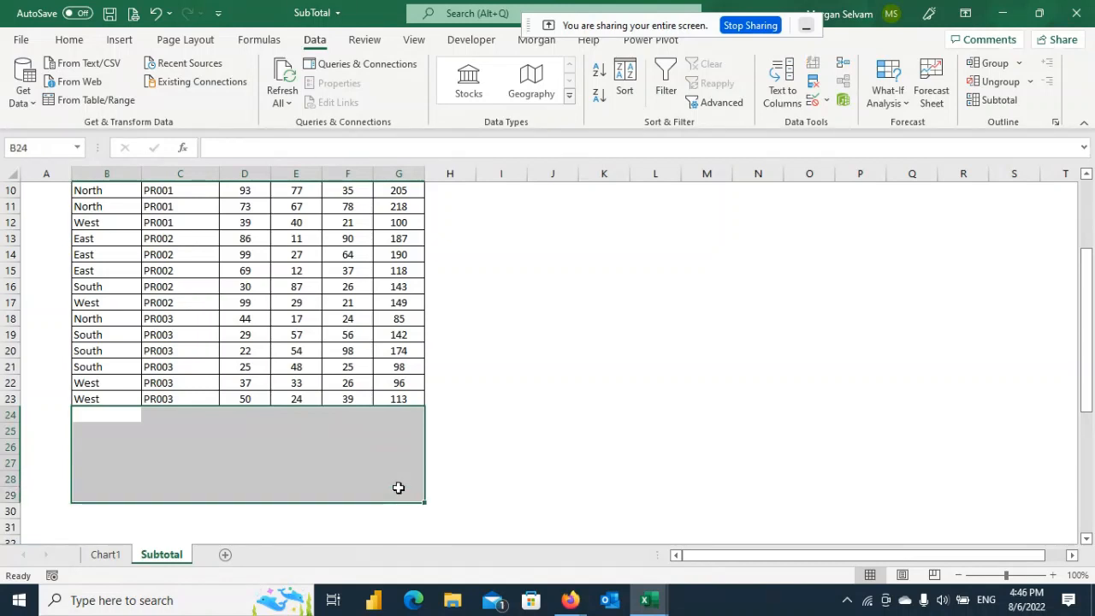
{"action": "left_click", "coordinate": [398, 333]}
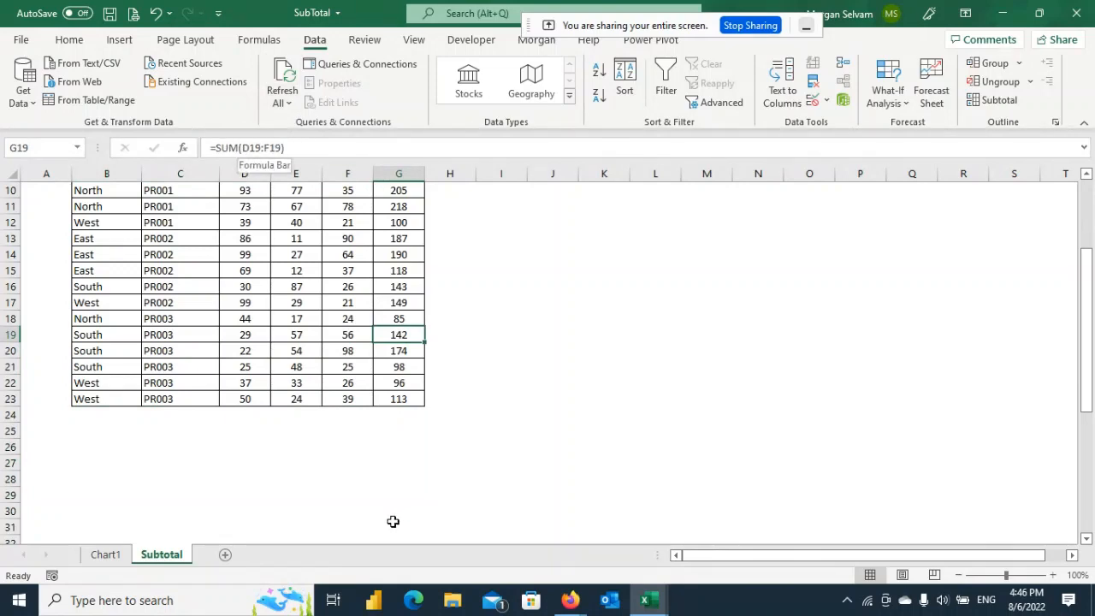
{"action": "left_click_drag", "start_coordinate": [398, 399], "coordinate": [399, 382]}
{"action": "left_click_drag", "start_coordinate": [241, 399], "coordinate": [339, 400]}
Step: Enter 24, 353 and 7 as the Jan, Feb and Mar values in row 24, directly below the last record
{"action": "left_click", "coordinate": [240, 420]}
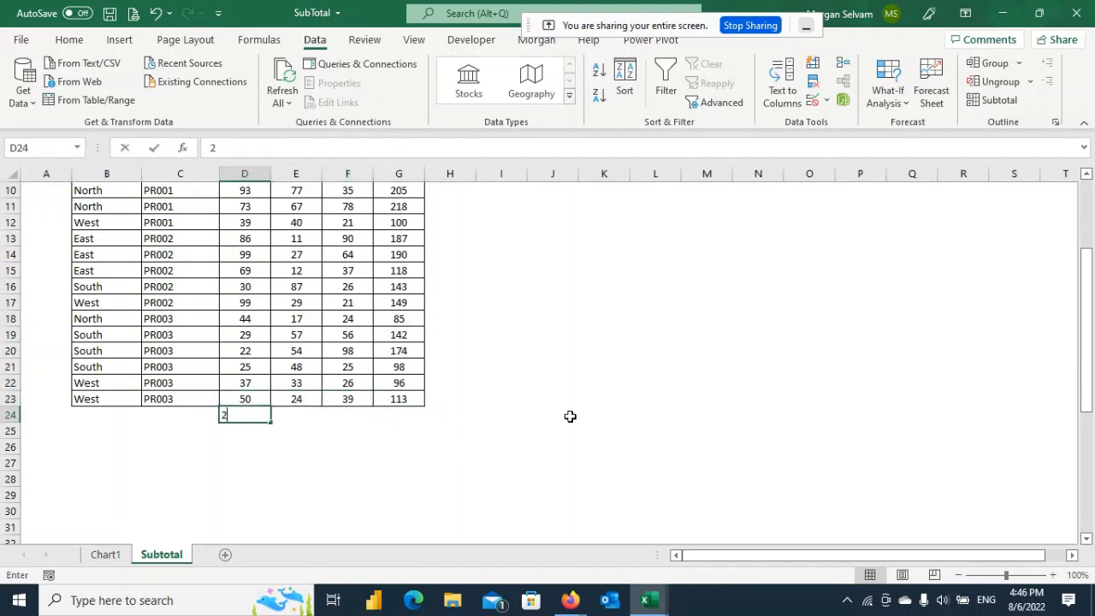
{"action": "type", "text": "24"}
{"action": "key", "text": "Tab"}
{"action": "type", "text": "353"}
{"action": "key", "text": "Tab"}
{"action": "type", "text": "7"}
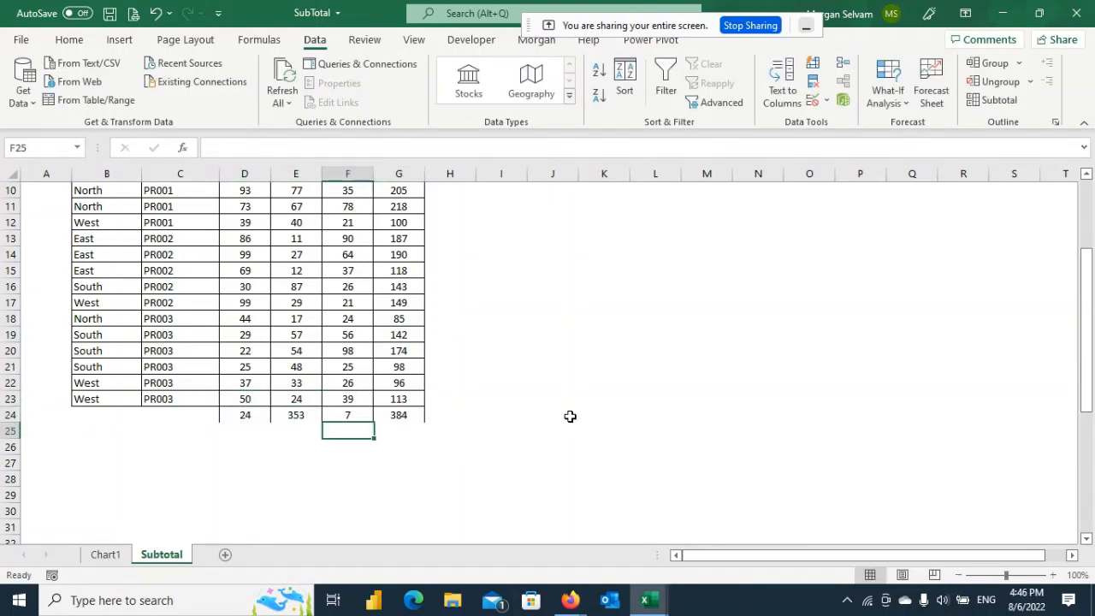
{"action": "key", "text": "Tab"}
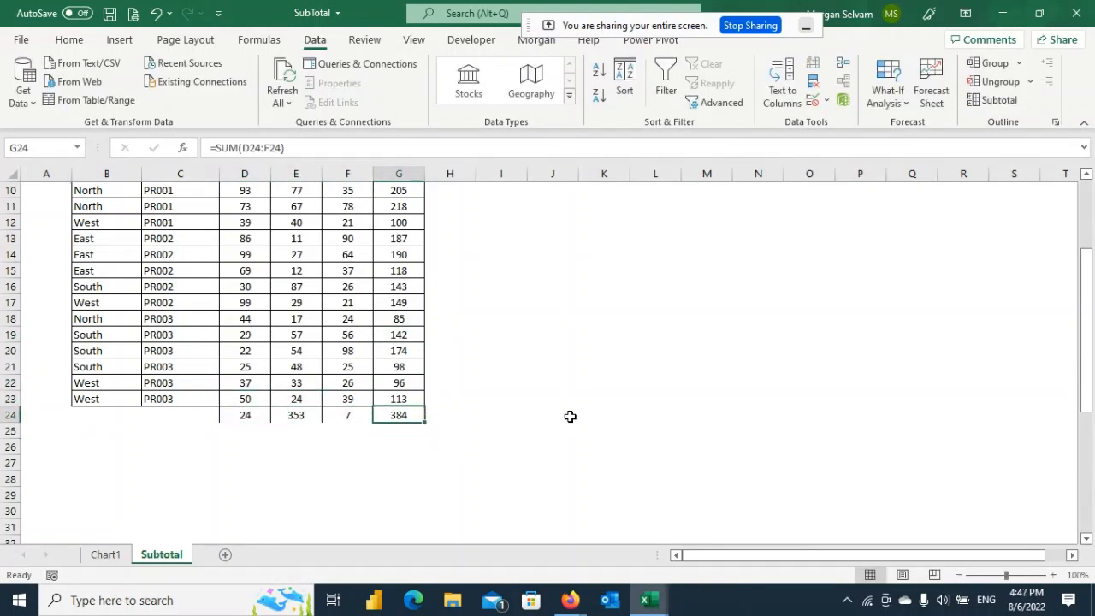